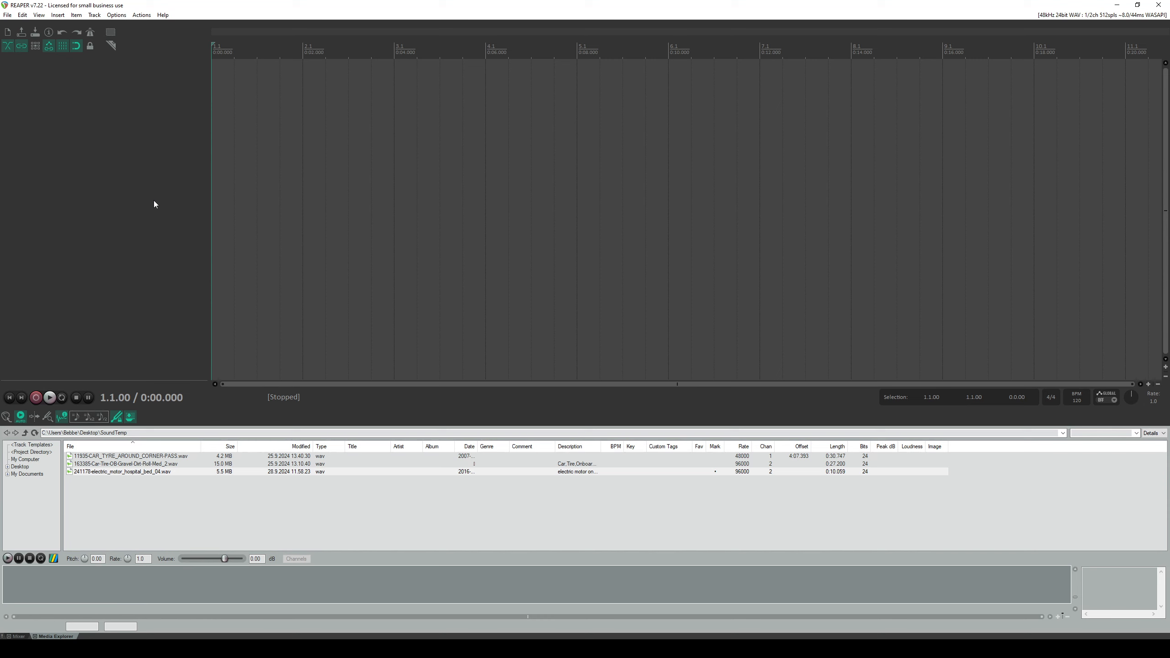
- Load 241178-electric_motor_hospital_bed_04.wav from the SoundTemp folder into the media preview
{"action": "left_click", "coordinate": [157, 434]}
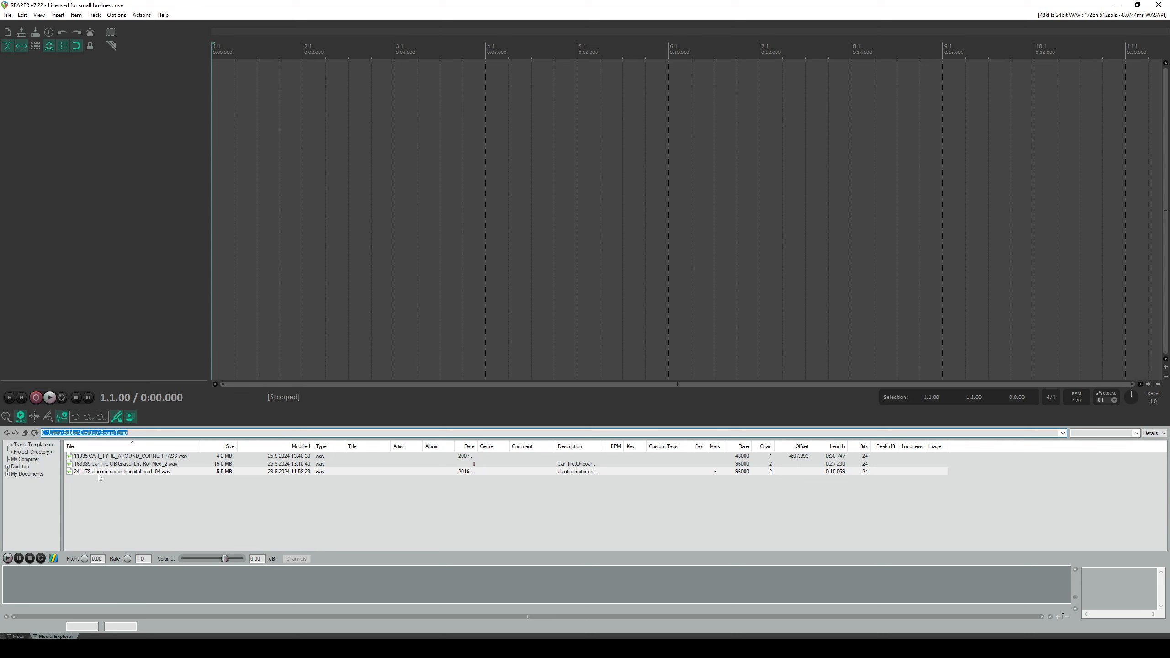
{"action": "left_click", "coordinate": [179, 473]}
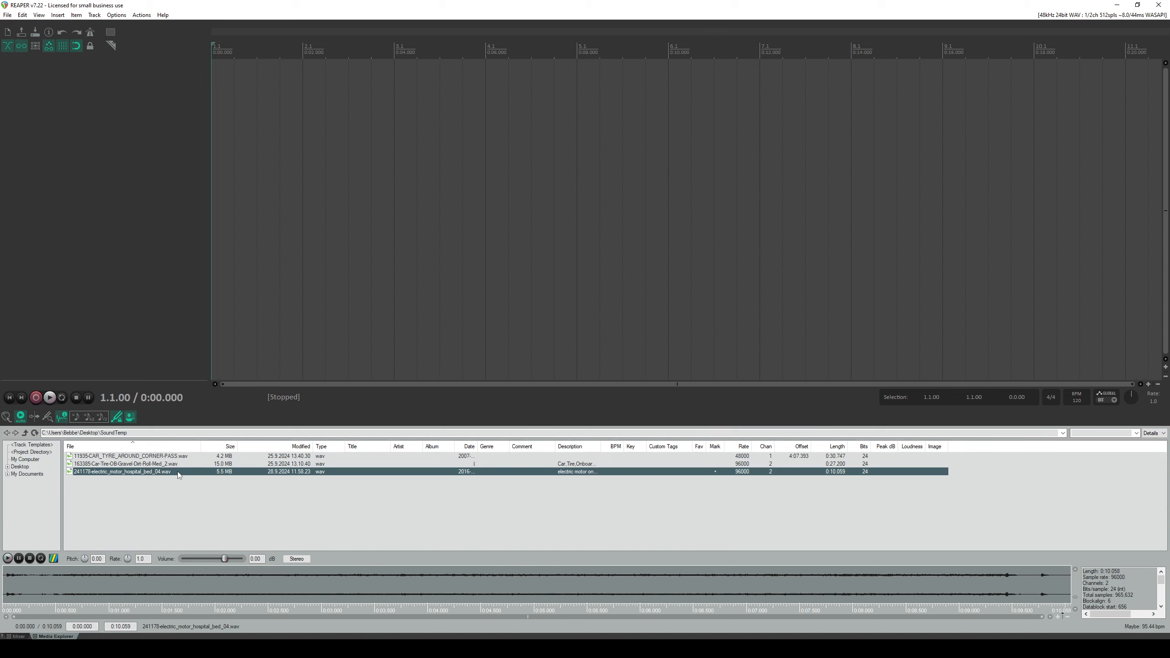
{"action": "left_click", "coordinate": [117, 206]}
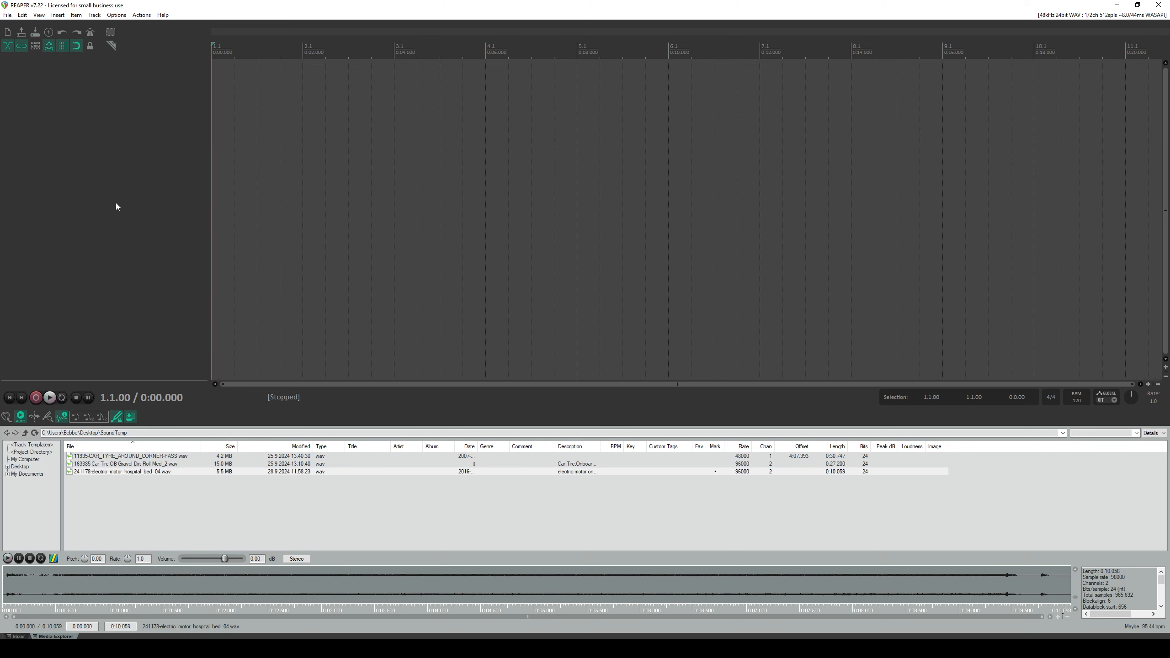
- Start a project from the time_based project template
{"action": "left_click", "coordinate": [7, 15]}
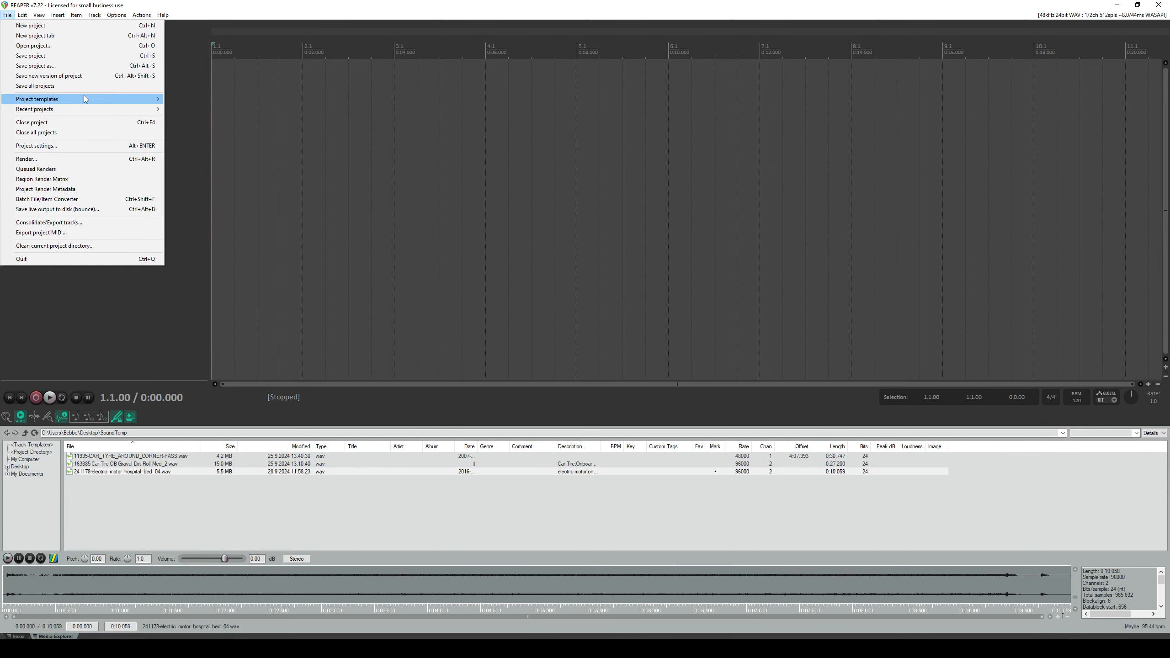
{"action": "mouse_move", "coordinate": [89, 104]}
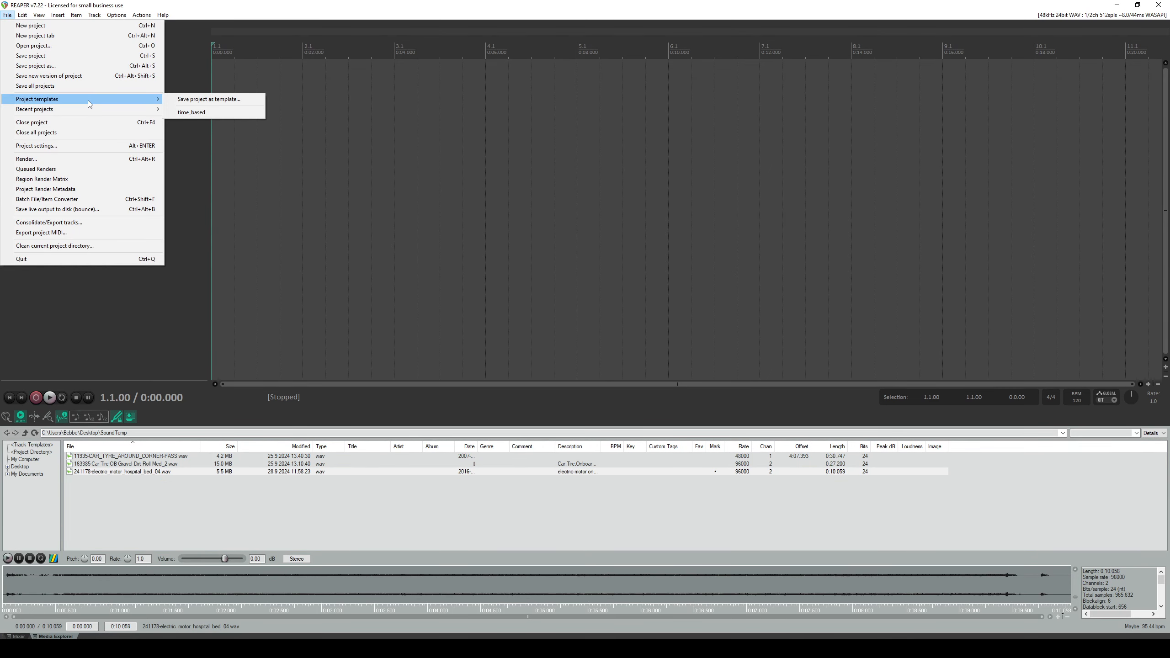
{"action": "left_click", "coordinate": [213, 113]}
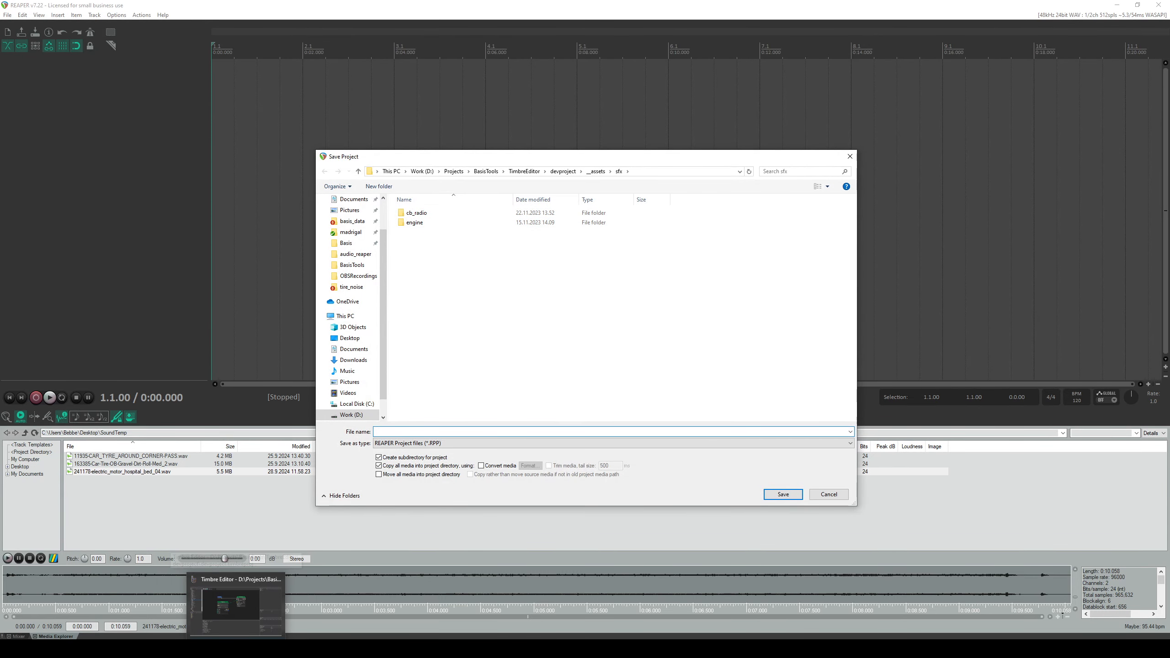
- Check the asset folders in Timbre Editor, and save the REAPER project as electric_motor in the __assets sfx folder
{"action": "left_click", "coordinate": [237, 649]}
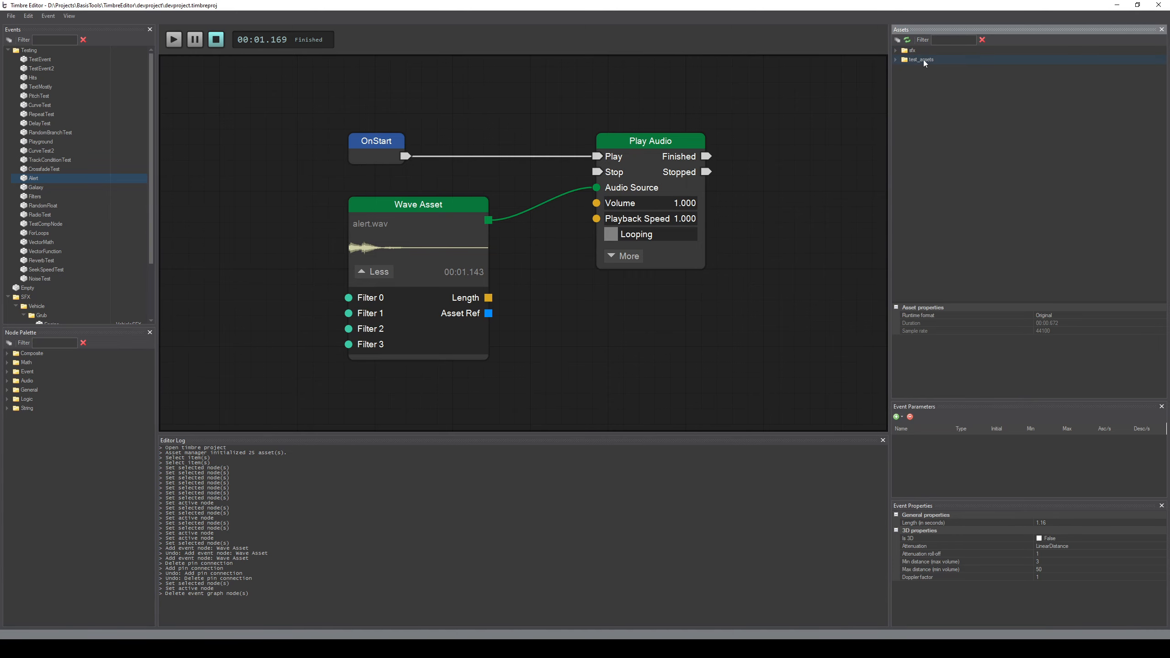
{"action": "left_click", "coordinate": [1117, 5]}
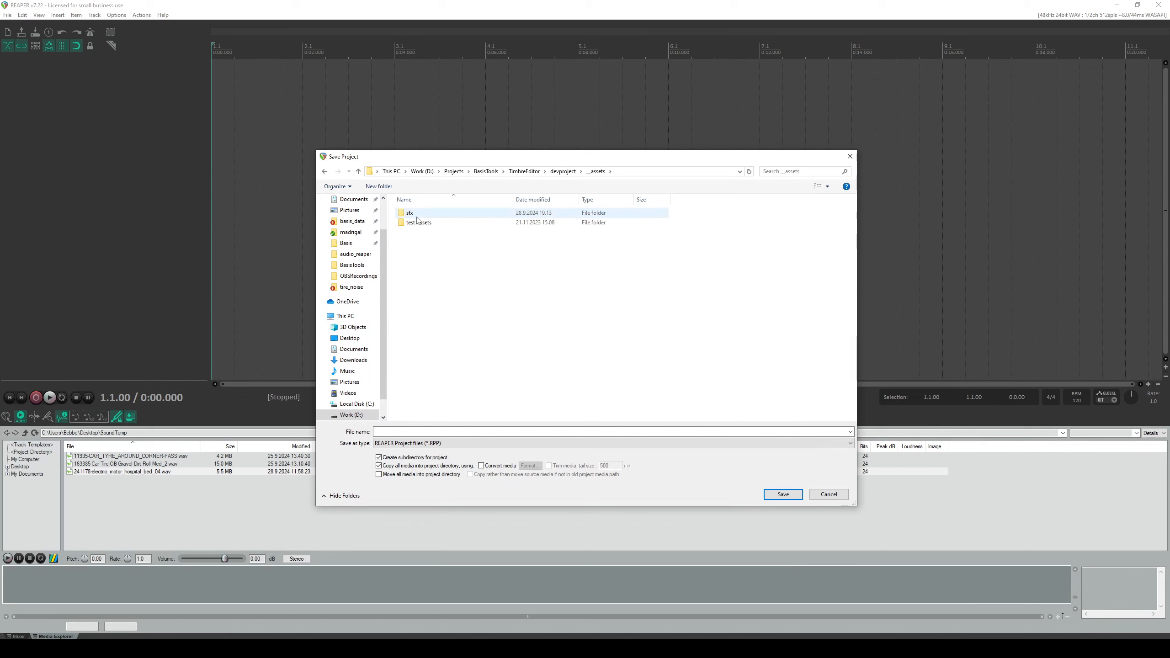
{"action": "double_click", "coordinate": [410, 213]}
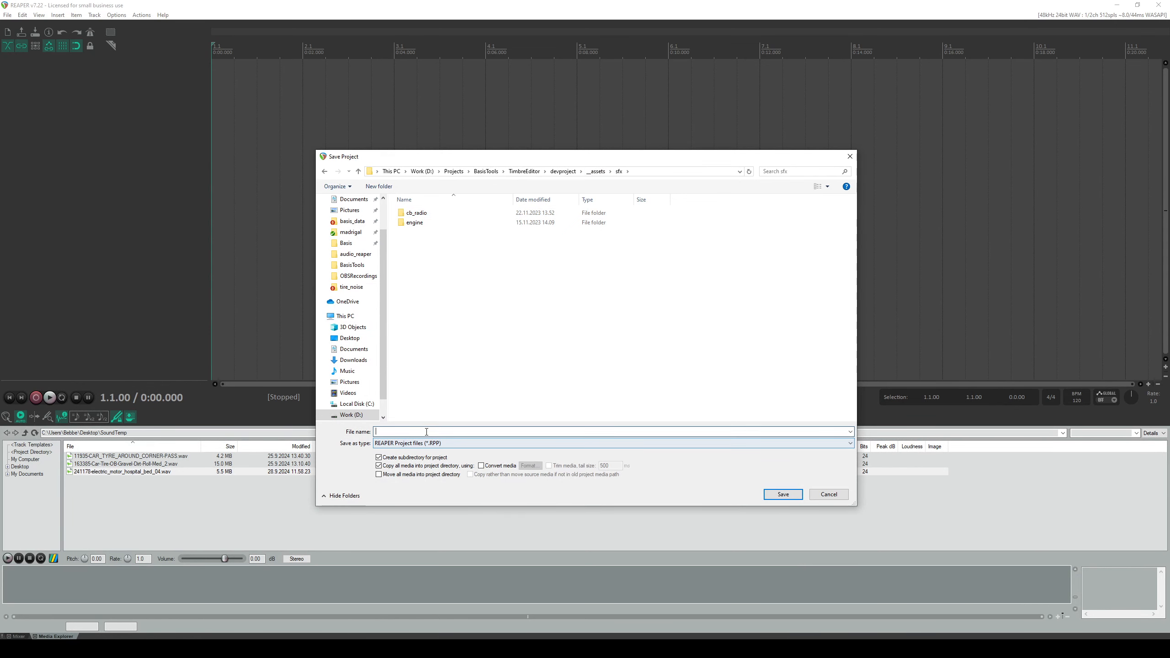
{"action": "type", "text": "elec"}
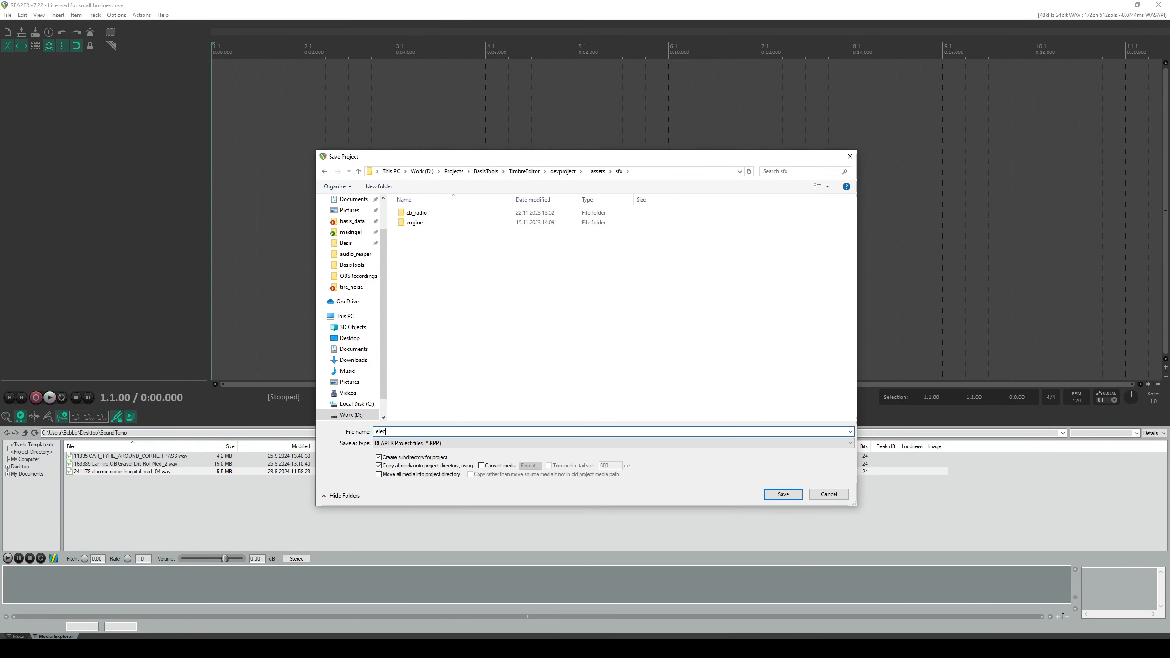
{"action": "type", "text": "tric_motor"}
{"action": "left_click", "coordinate": [784, 494]}
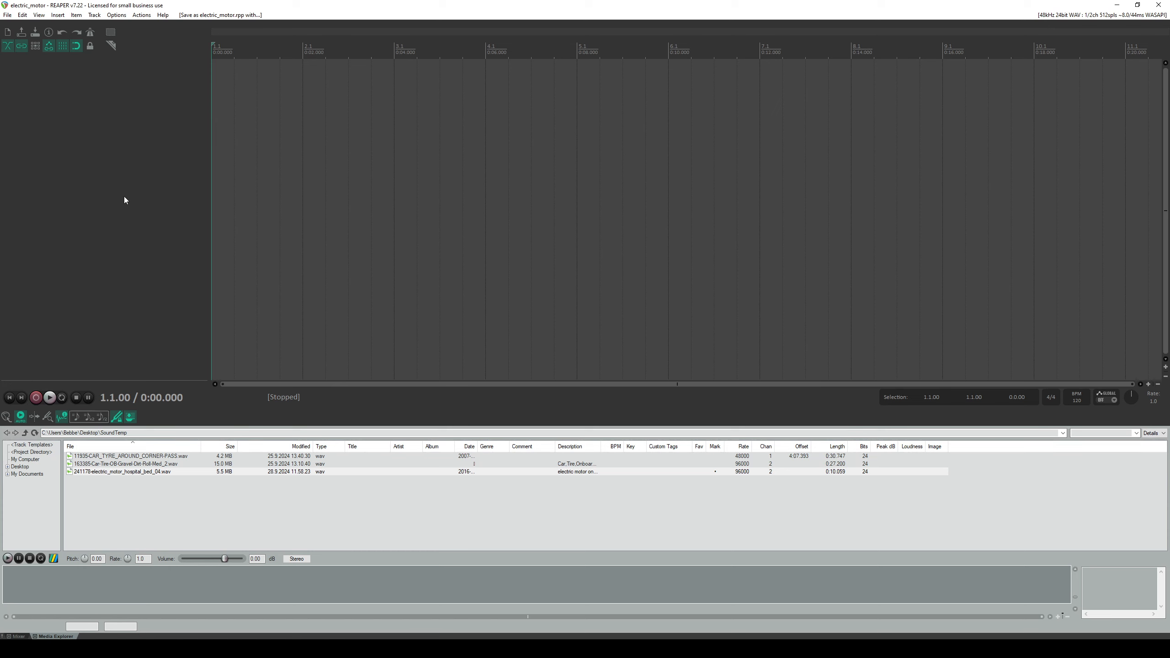
- Add a new track and name it PseudoMaster
{"action": "double_click", "coordinate": [148, 199]}
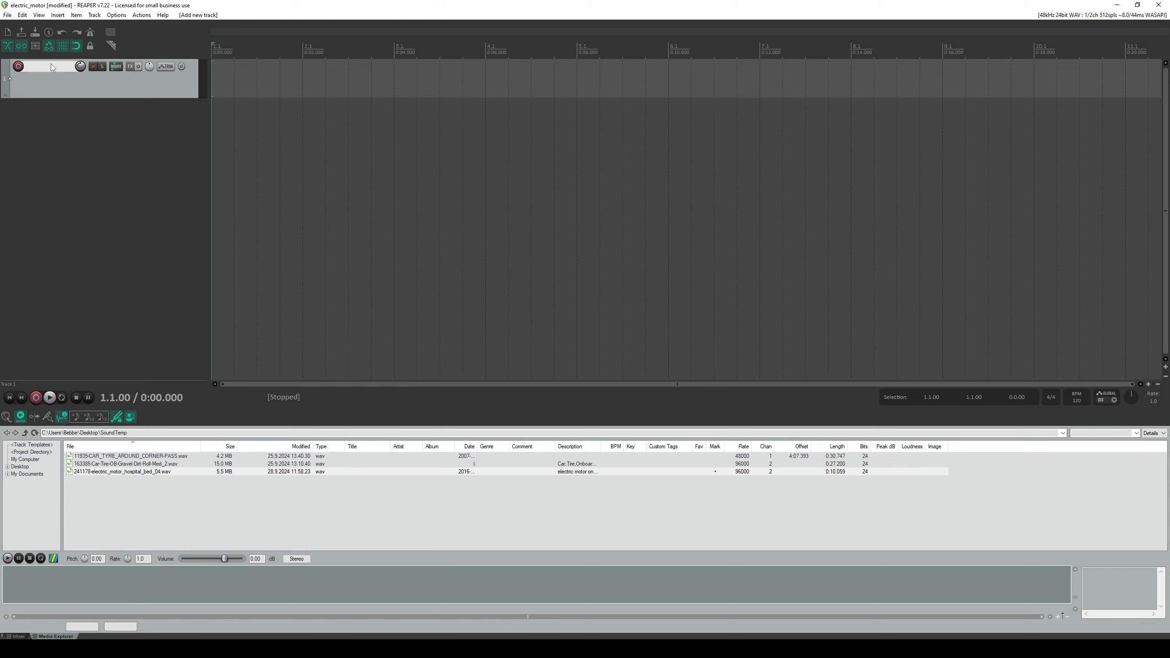
{"action": "type", "text": "Psei"}
{"action": "type", "text": "doMaster"}
{"action": "key", "text": "Return"}
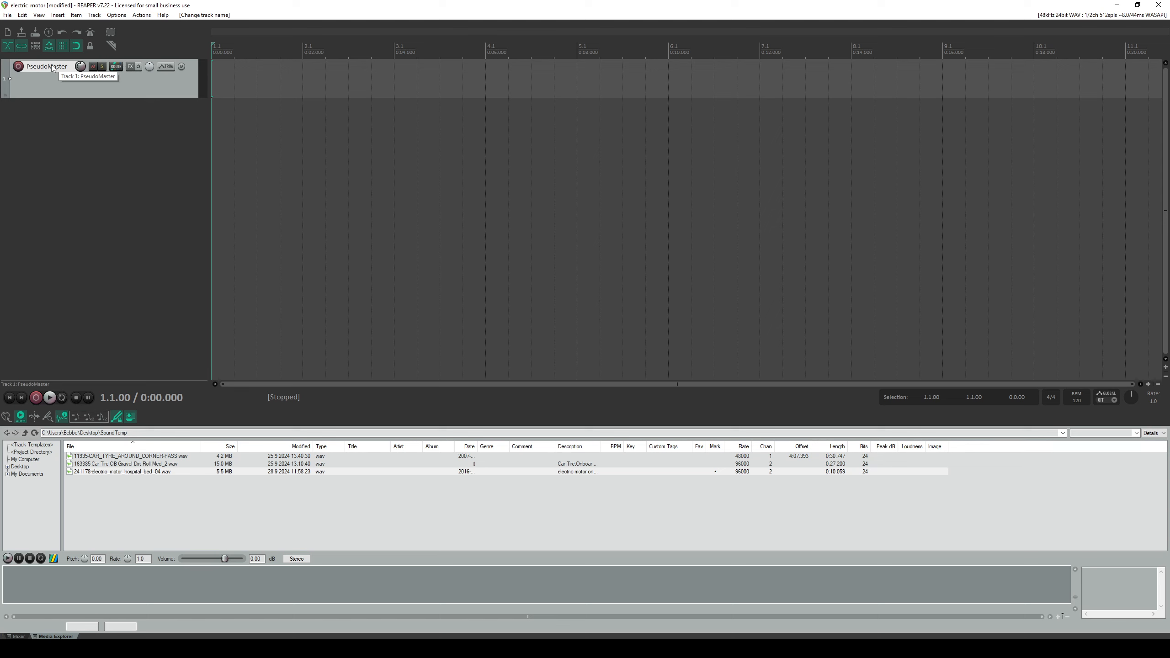
- Make PseudoMaster a folder track and insert 241178-electric_motor_hospital_bed_04.wav as a child track beneath it
{"action": "left_click", "coordinate": [145, 138]}
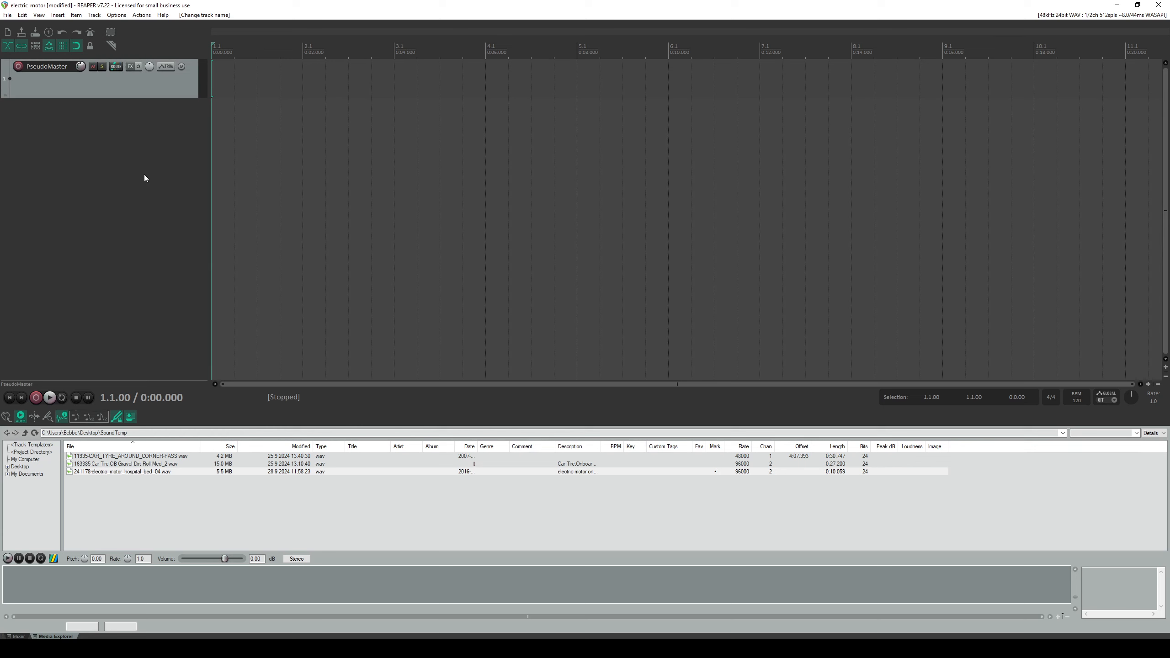
{"action": "left_click", "coordinate": [115, 89]}
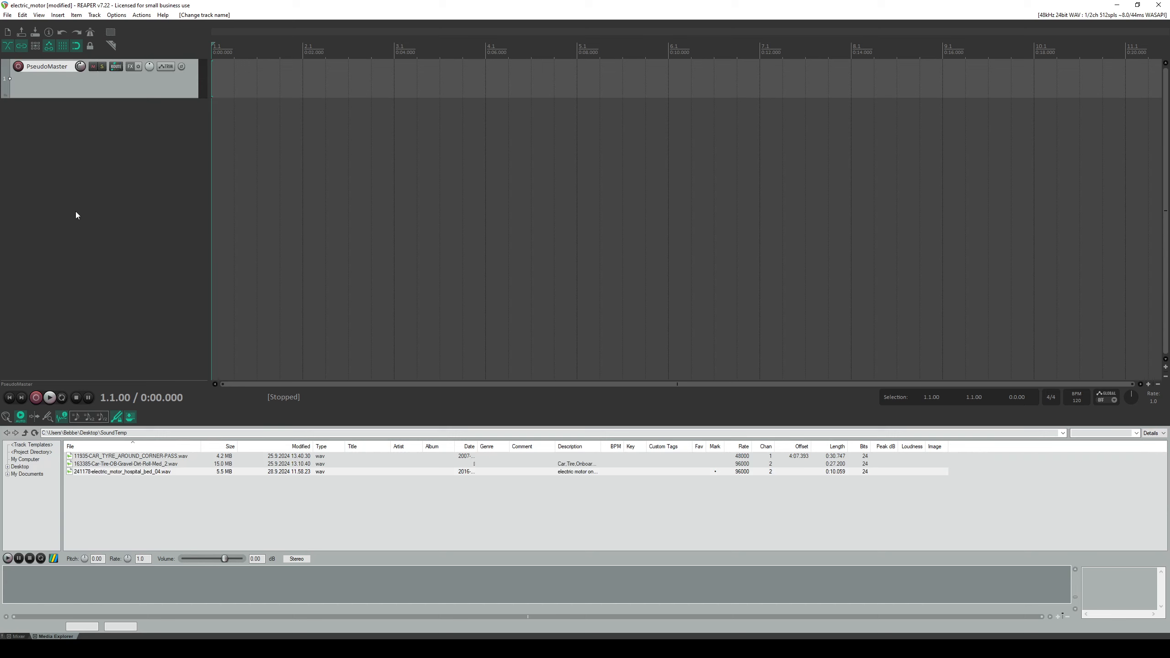
{"action": "left_click", "coordinate": [153, 278]}
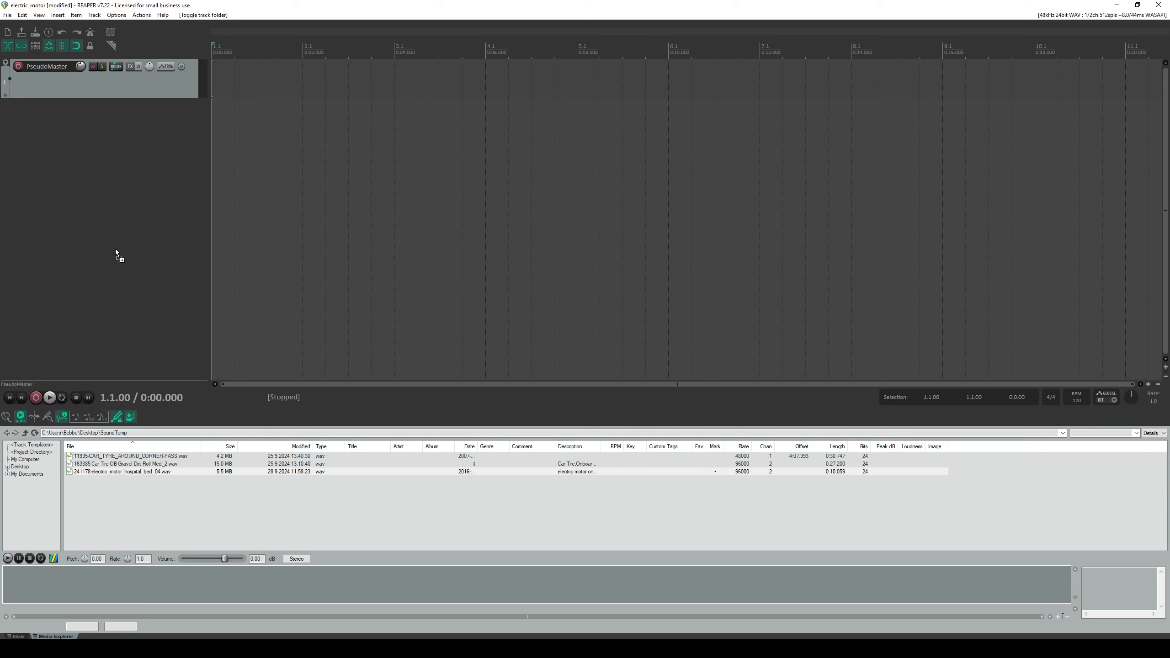
{"action": "left_click_drag", "start_coordinate": [116, 250], "coordinate": [117, 249]}
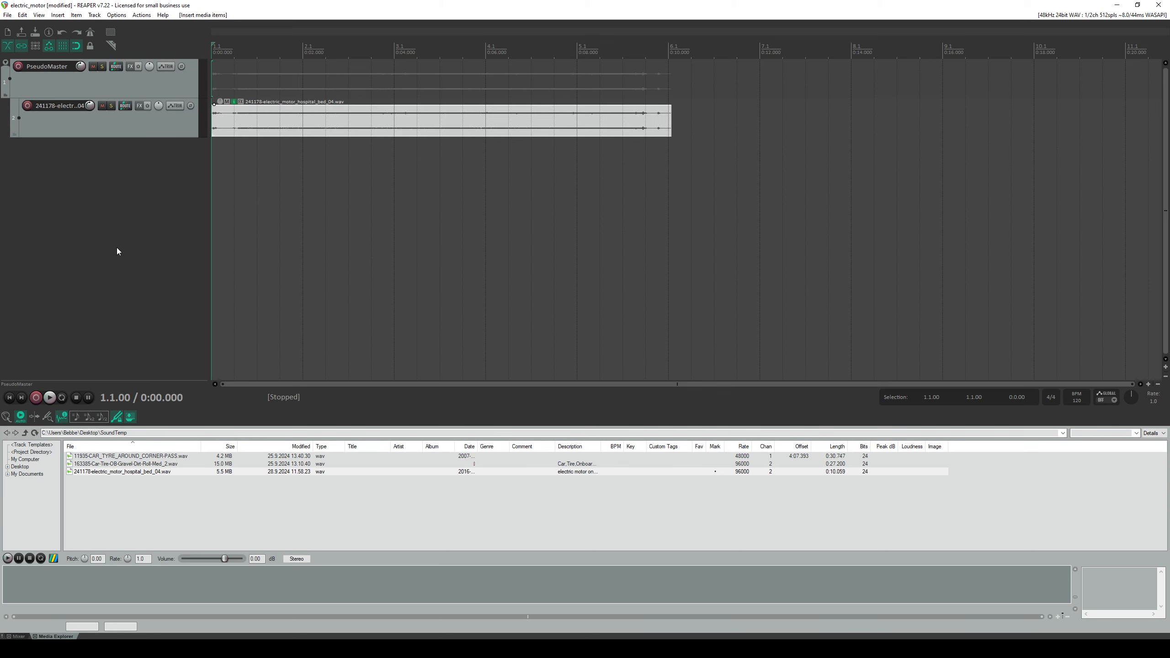
- Play the electric motor recording from the beginning, enlarge the track heights, and save the project
{"action": "left_click", "coordinate": [98, 130]}
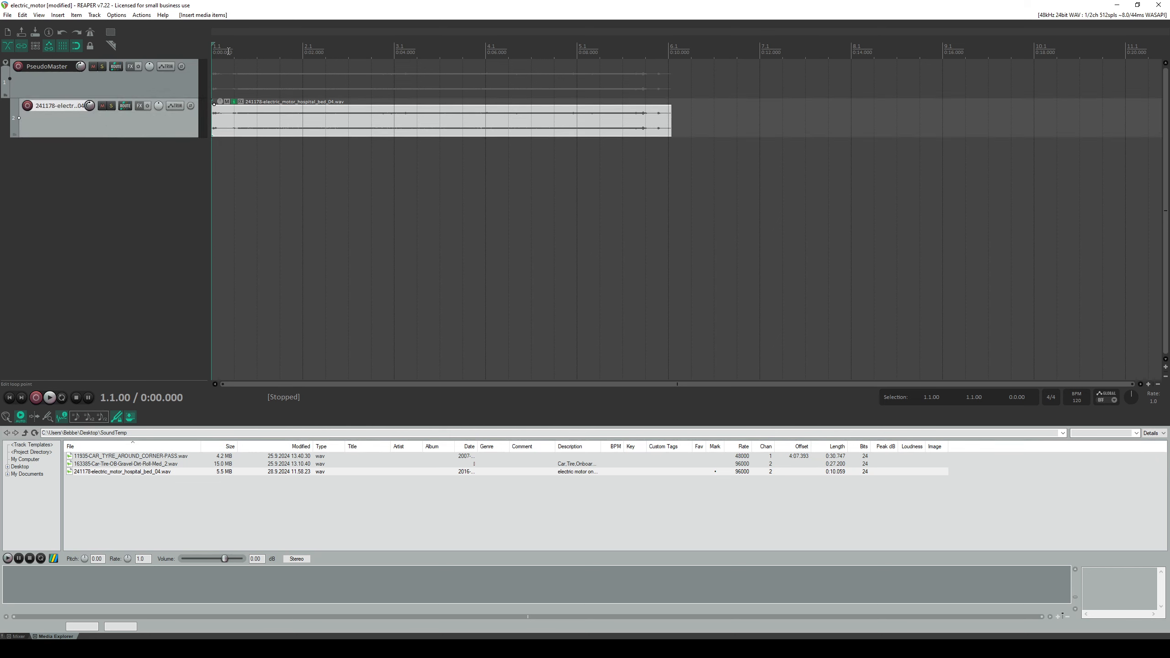
{"action": "left_click", "coordinate": [298, 226]}
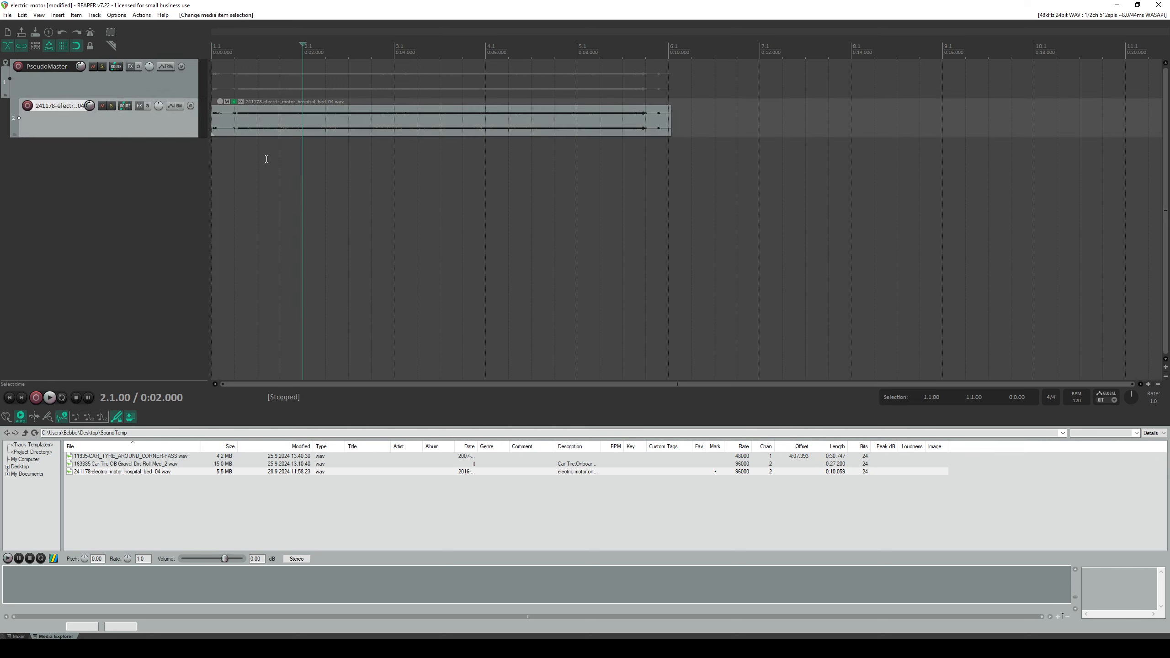
{"action": "key", "text": "Home"}
{"action": "key", "text": "space"}
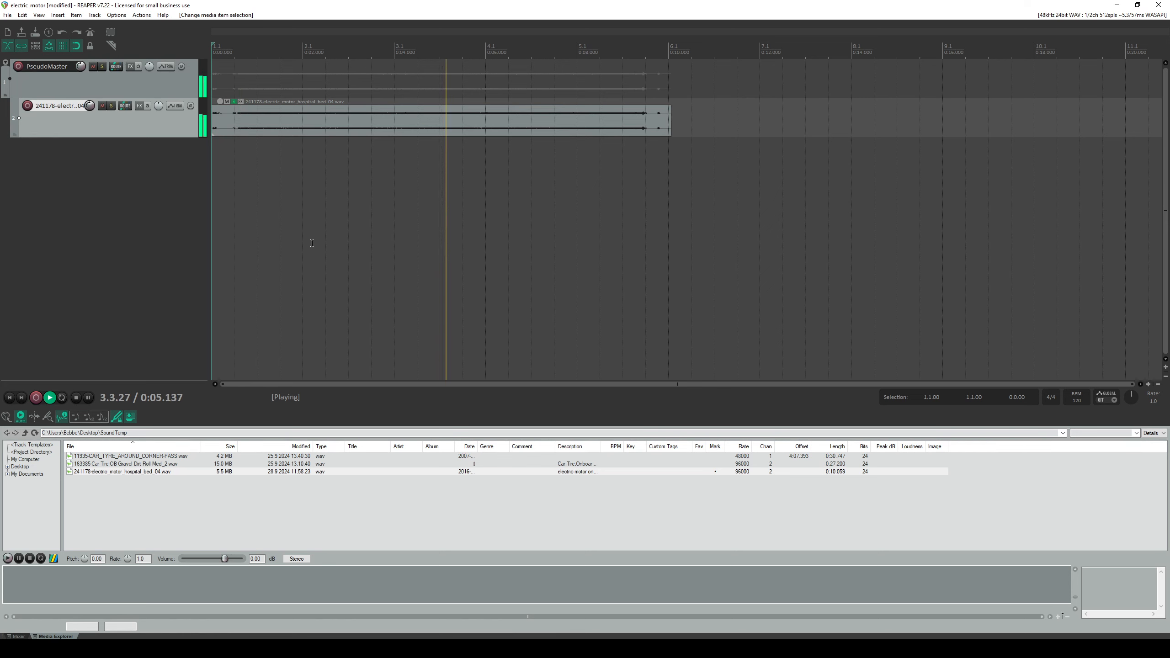
{"action": "scroll", "coordinate": [378, 217], "scroll_direction": "up", "scroll_amount": 2}
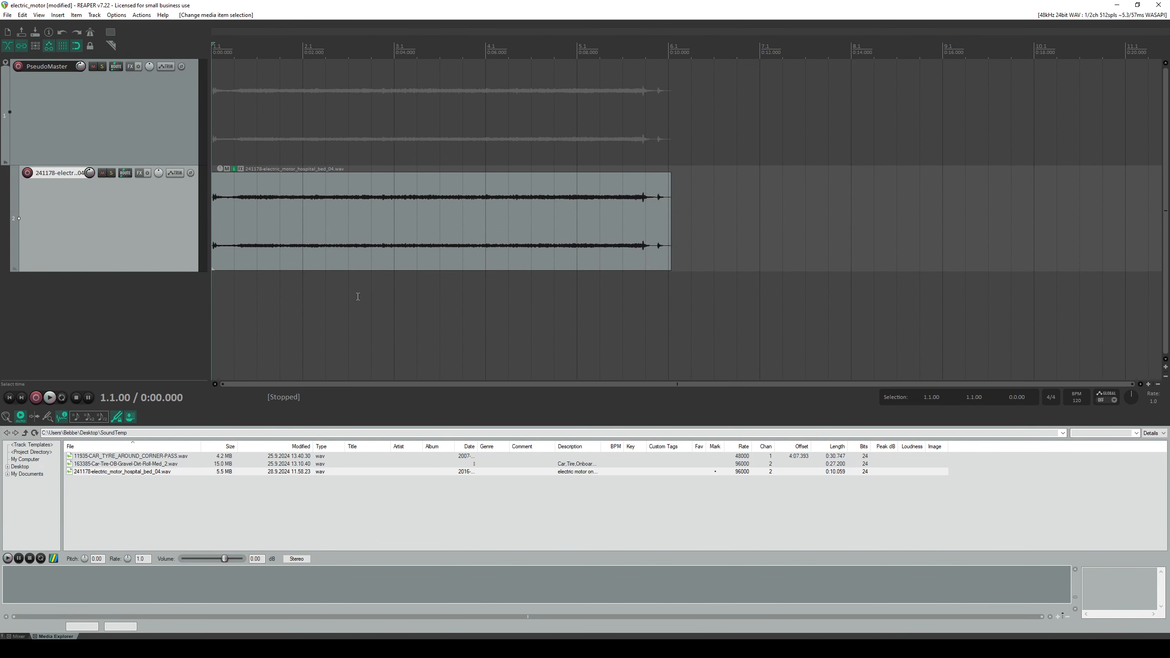
{"action": "key", "text": "ctrl+s"}
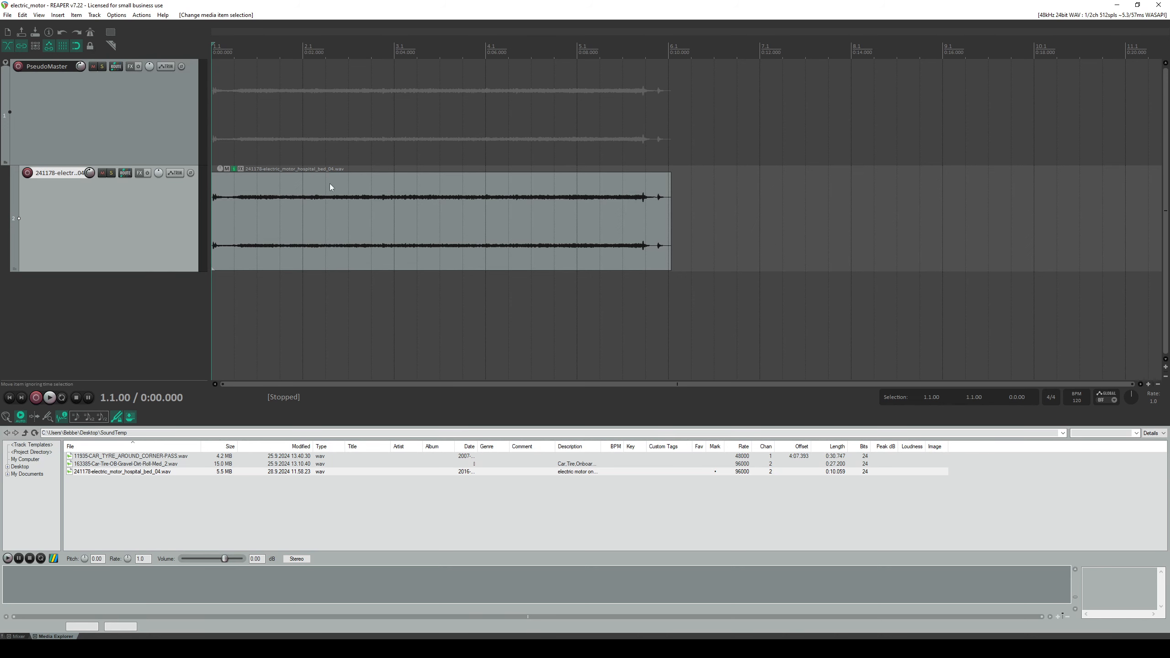
- Examine the motor recording's waveform up close and listen to its opening from the project start
{"action": "scroll", "coordinate": [244, 270], "scroll_direction": "up", "scroll_amount": 3}
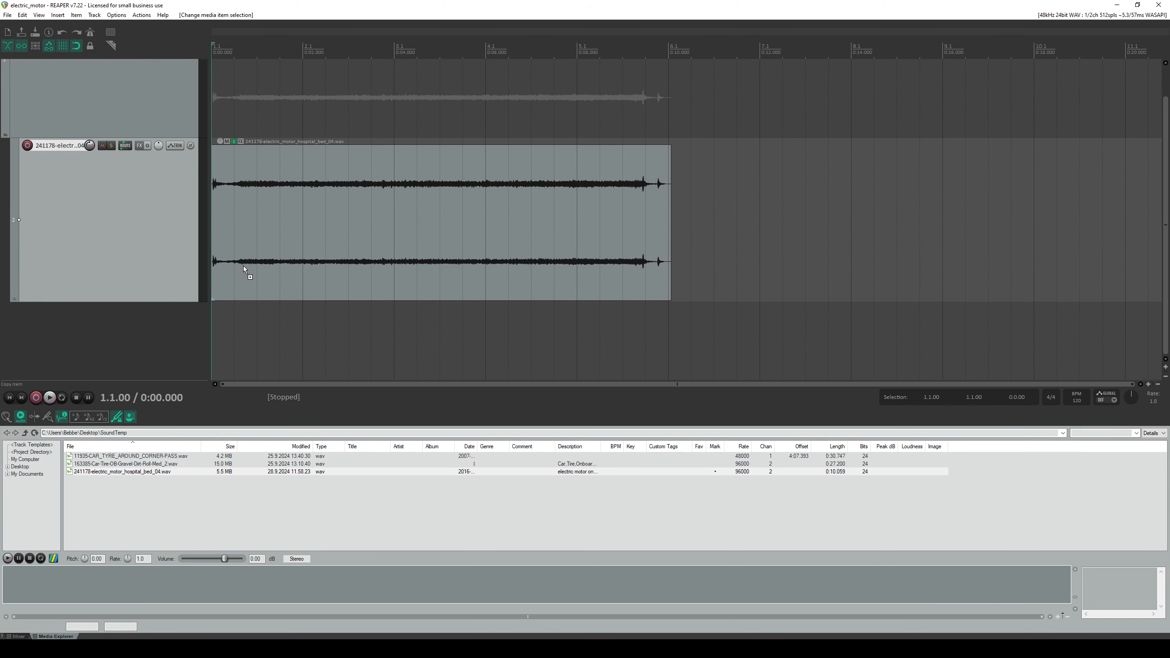
{"action": "scroll", "coordinate": [248, 254], "scroll_direction": "up", "scroll_amount": 8}
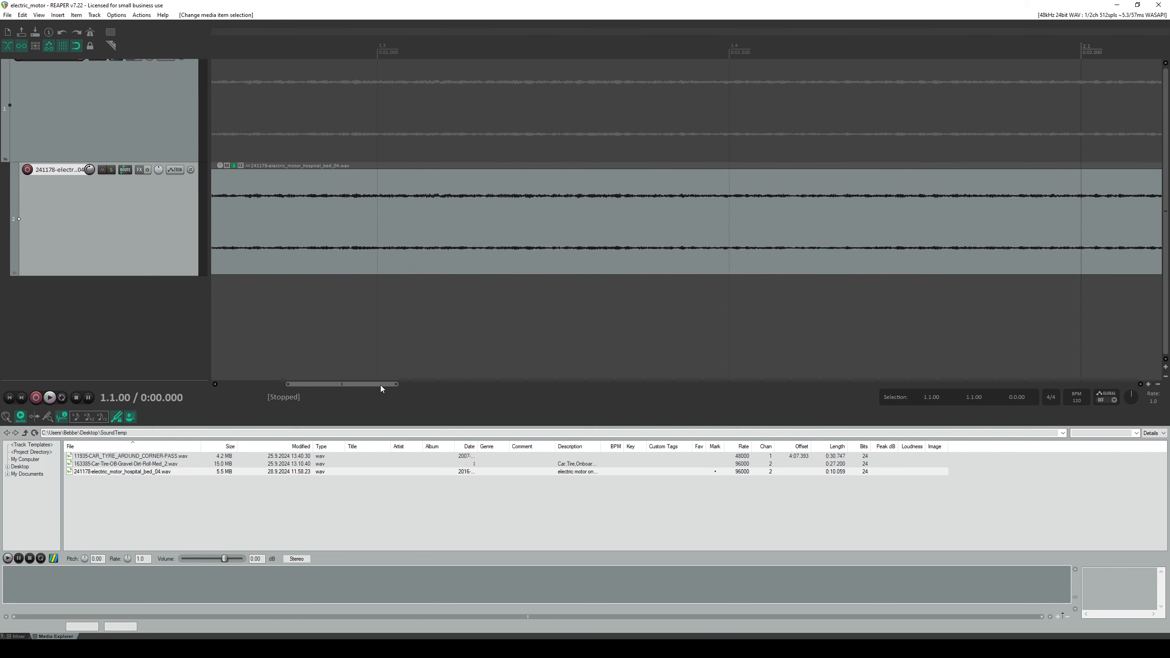
{"action": "left_click_drag", "start_coordinate": [381, 384], "coordinate": [318, 385]}
{"action": "scroll", "coordinate": [461, 295], "scroll_direction": "down", "scroll_amount": 5}
{"action": "key", "text": "space"}
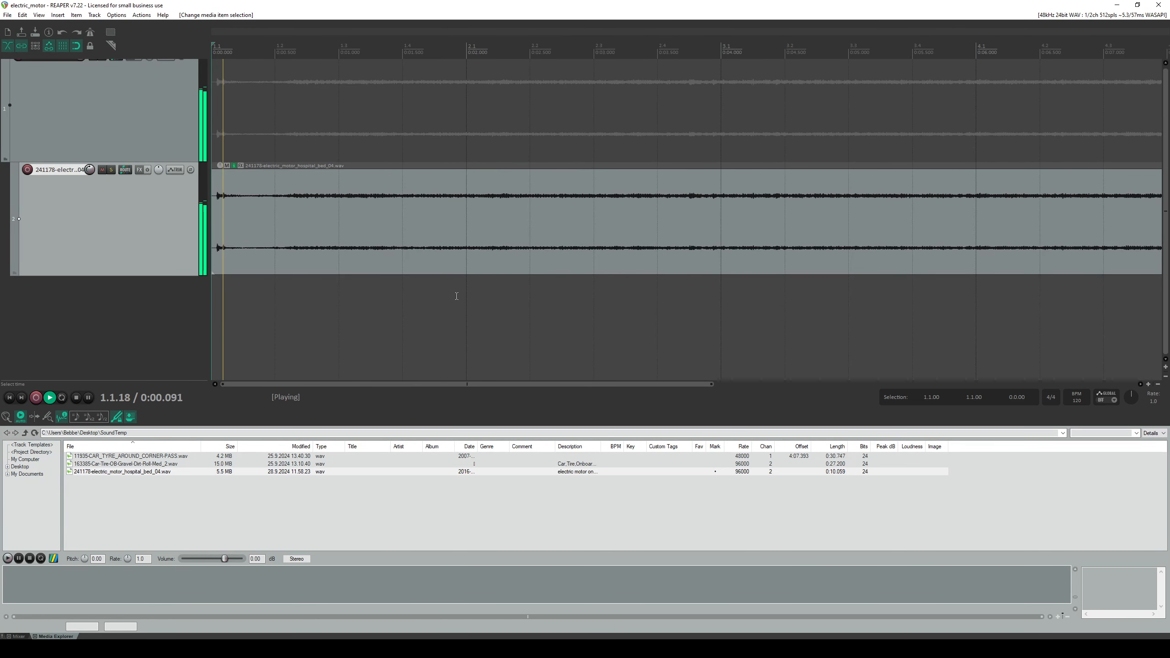
{"action": "key", "text": "space"}
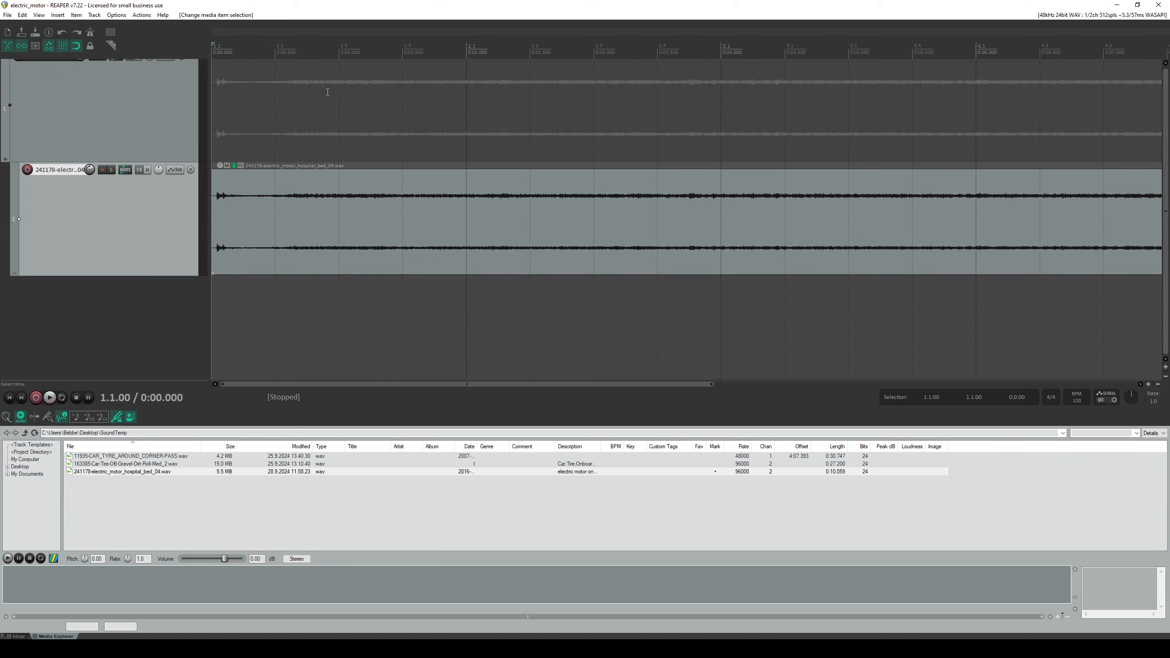
- Disable snapping and place the edit cursor freely at about 0.88 s in the motor recording
{"action": "left_click", "coordinate": [345, 132]}
{"action": "left_click", "coordinate": [333, 134]}
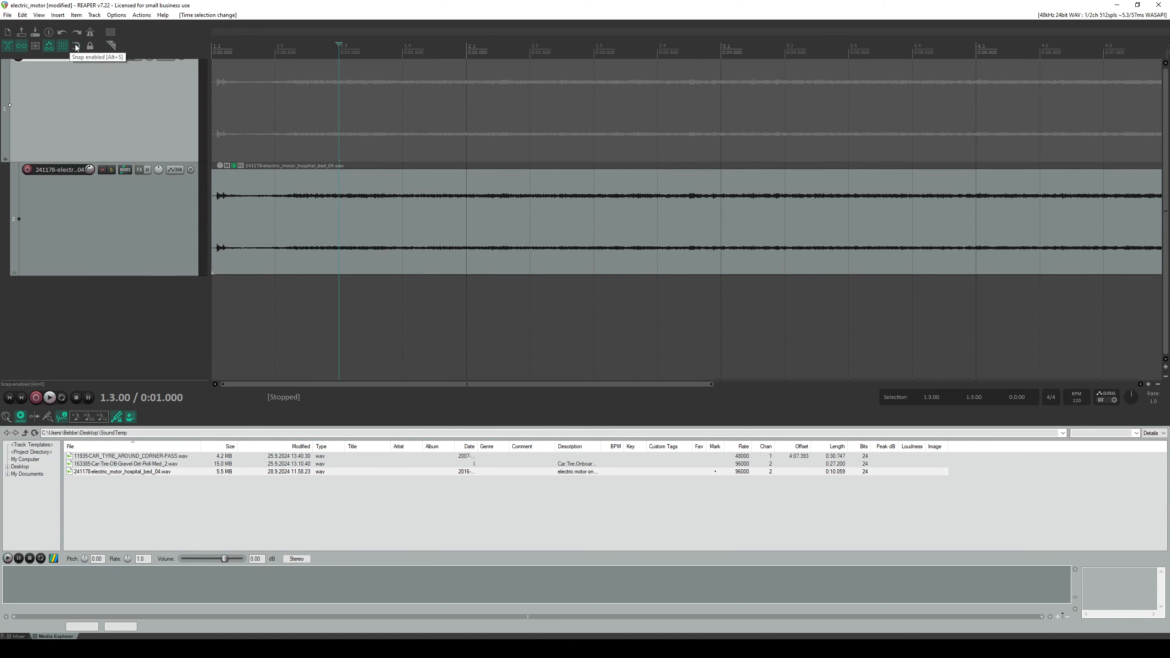
{"action": "left_click", "coordinate": [347, 146]}
{"action": "left_click", "coordinate": [324, 147]}
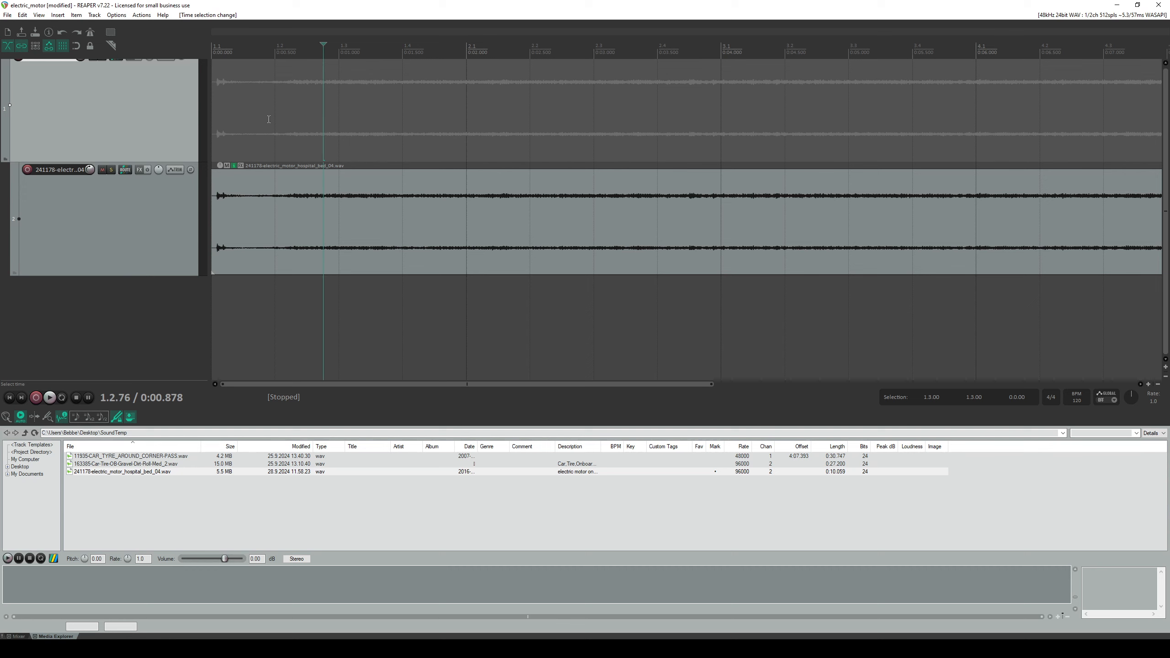
- Listen for the end of the motor's start-up and split the recording at 0:00.720
{"action": "key", "text": "Home"}
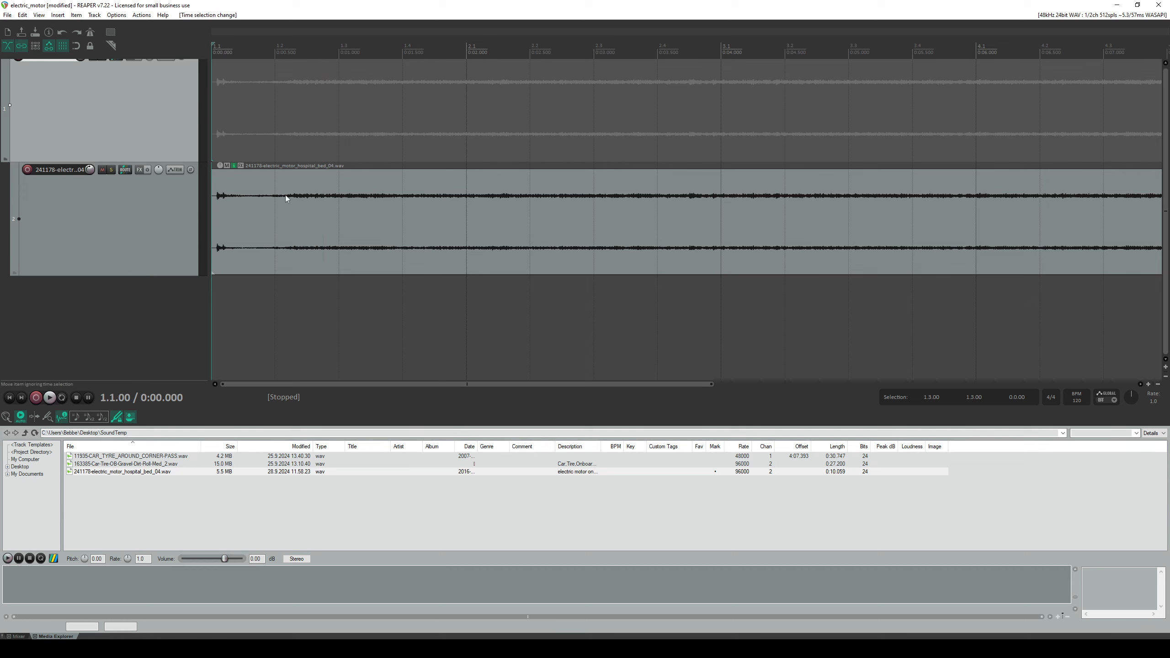
{"action": "key", "text": "space"}
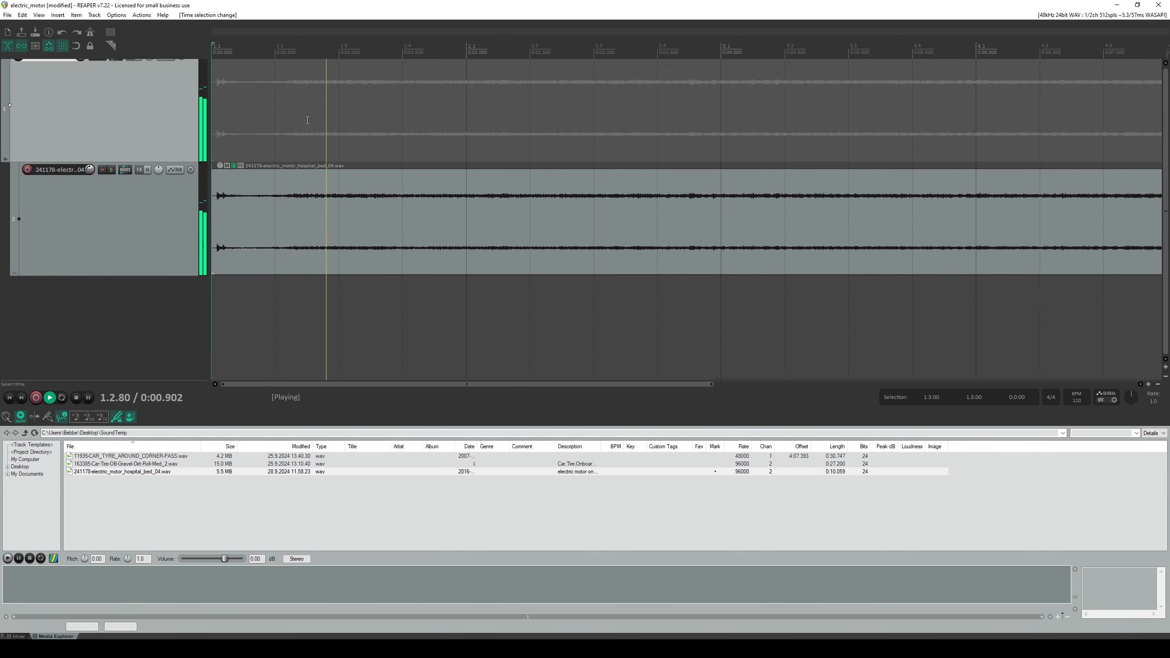
{"action": "key", "text": "space"}
{"action": "left_click", "coordinate": [302, 148]}
{"action": "key", "text": "space"}
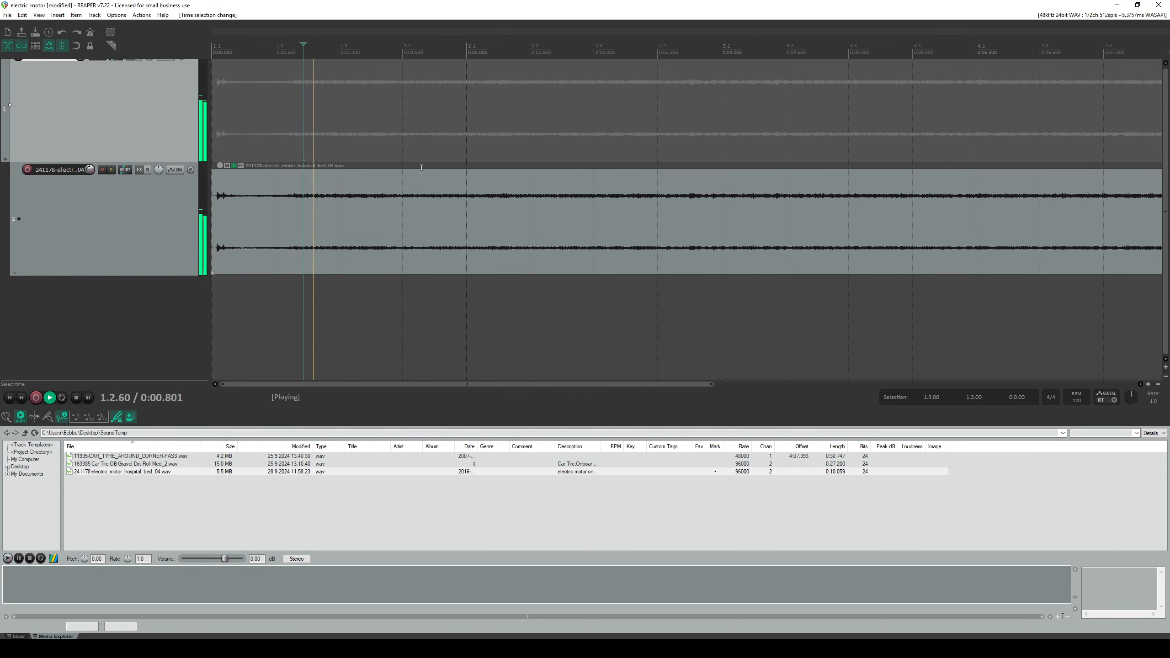
{"action": "key", "text": "space"}
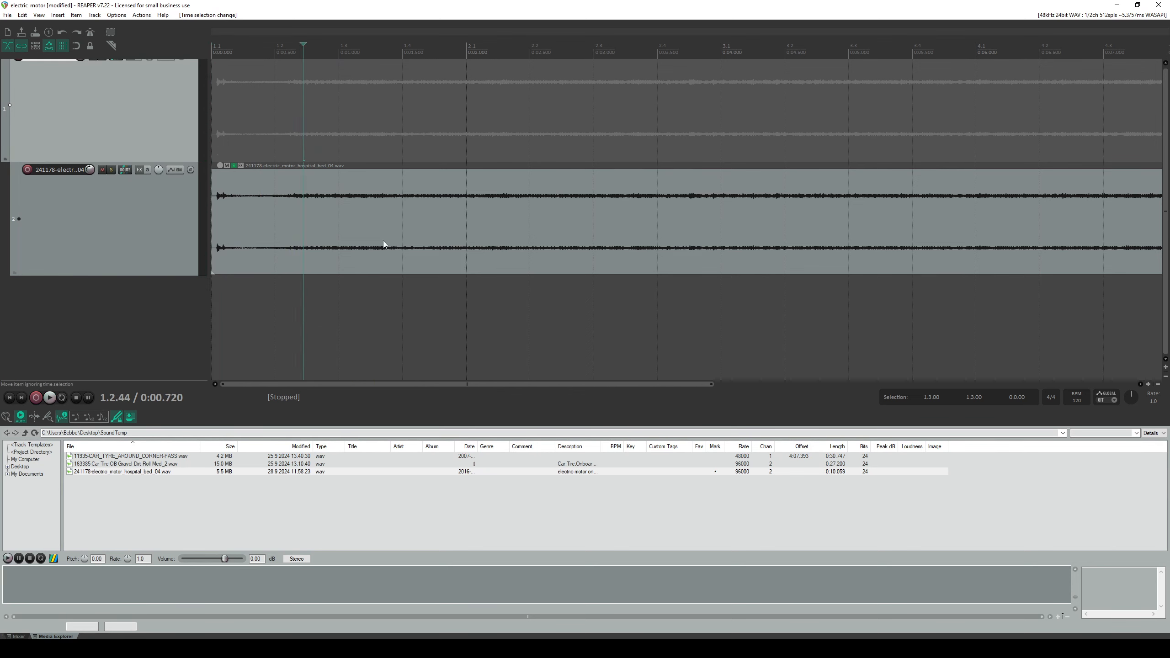
{"action": "key", "text": "s"}
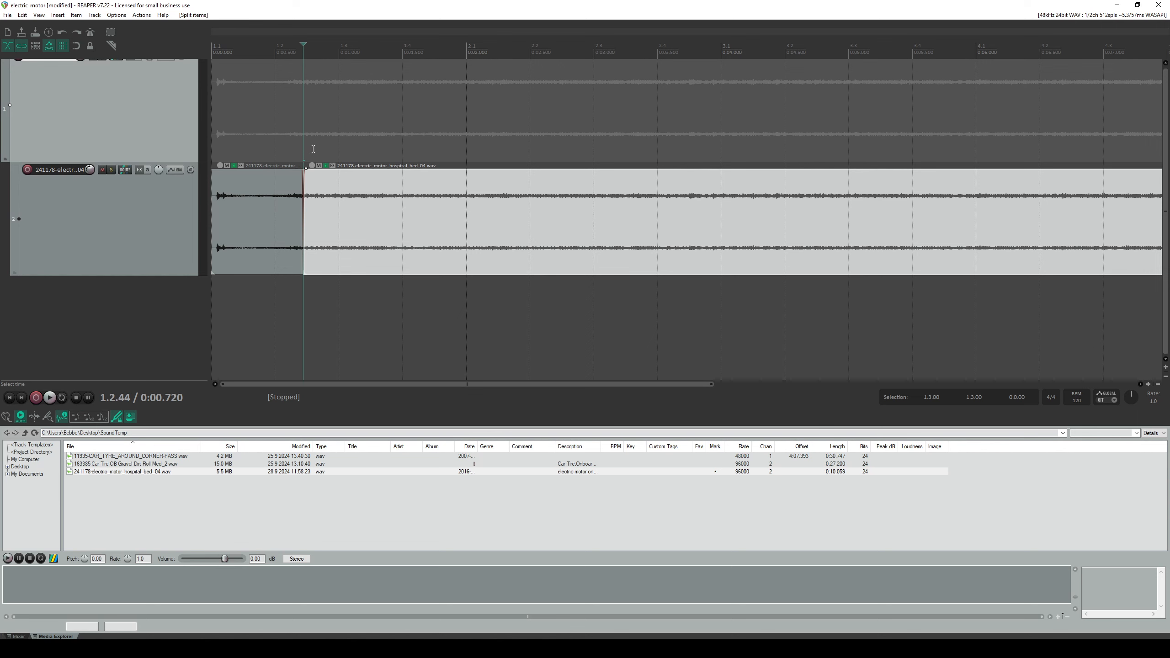
- Adjust the fade-out of the start-up item where it meets the motor's running section
{"action": "scroll", "coordinate": [287, 190], "scroll_direction": "up", "scroll_amount": 10}
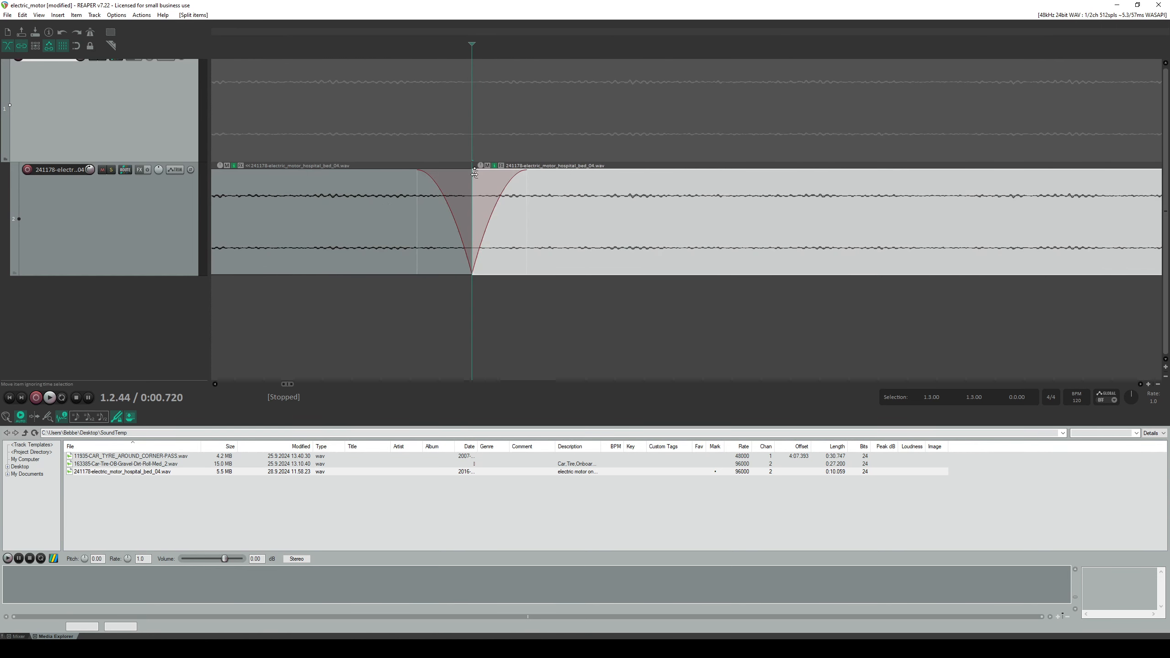
{"action": "mouse_move", "coordinate": [418, 170]}
{"action": "left_mouse_down"}
{"action": "mouse_move", "coordinate": [524, 170]}
{"action": "mouse_move", "coordinate": [417, 185]}
{"action": "left_mouse_up"}
{"action": "scroll", "coordinate": [427, 266], "scroll_direction": "down", "scroll_amount": 6}
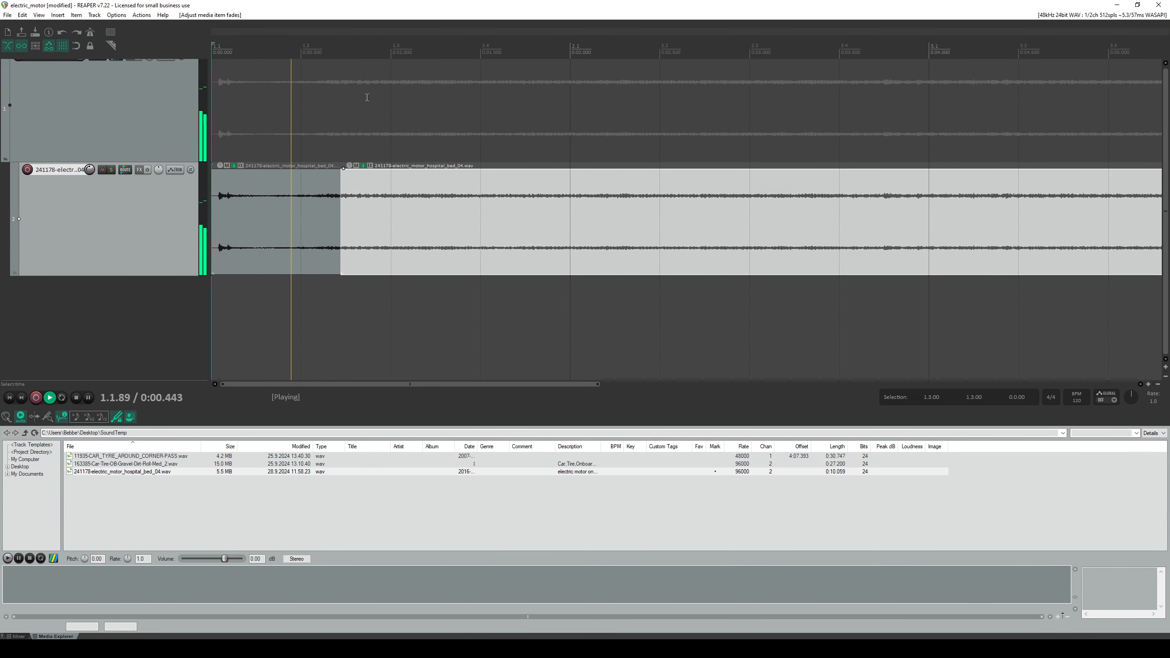
- Listen to the motor's start-up item from the beginning of the project
{"action": "key", "text": "space"}
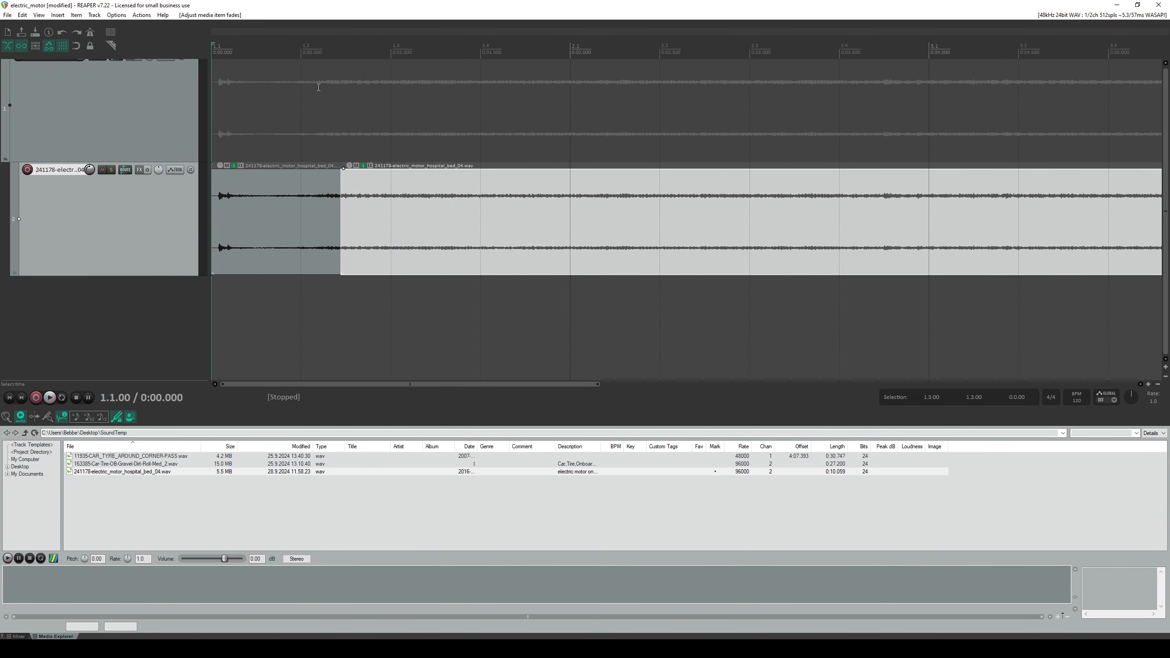
{"action": "key", "text": "space"}
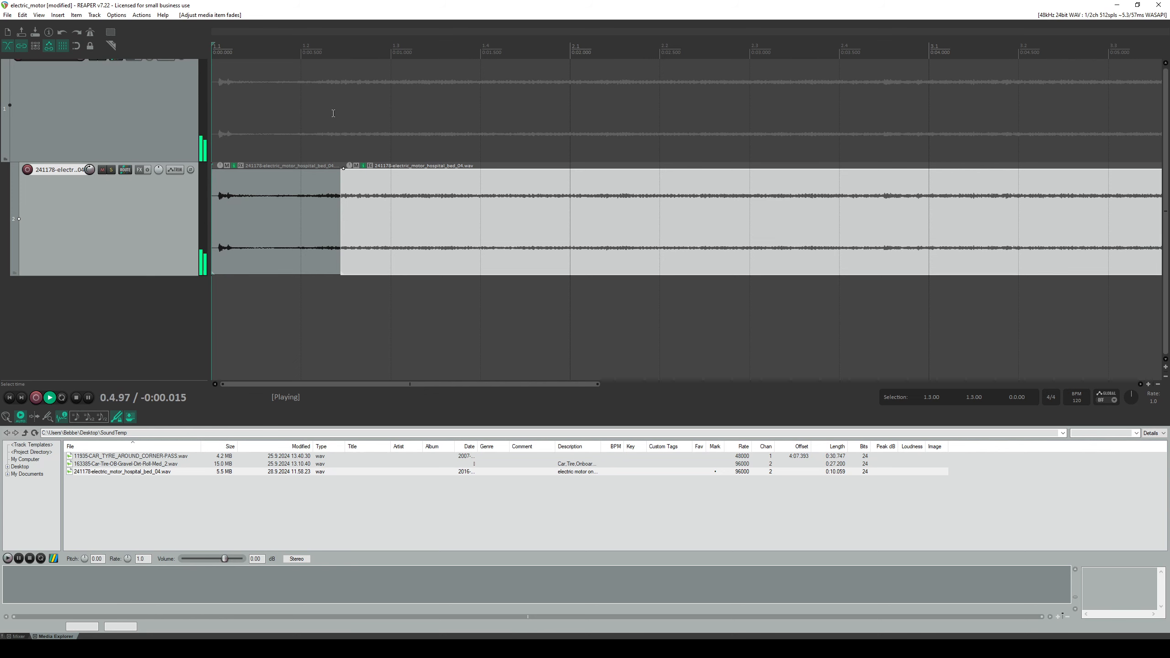
{"action": "key", "text": "space"}
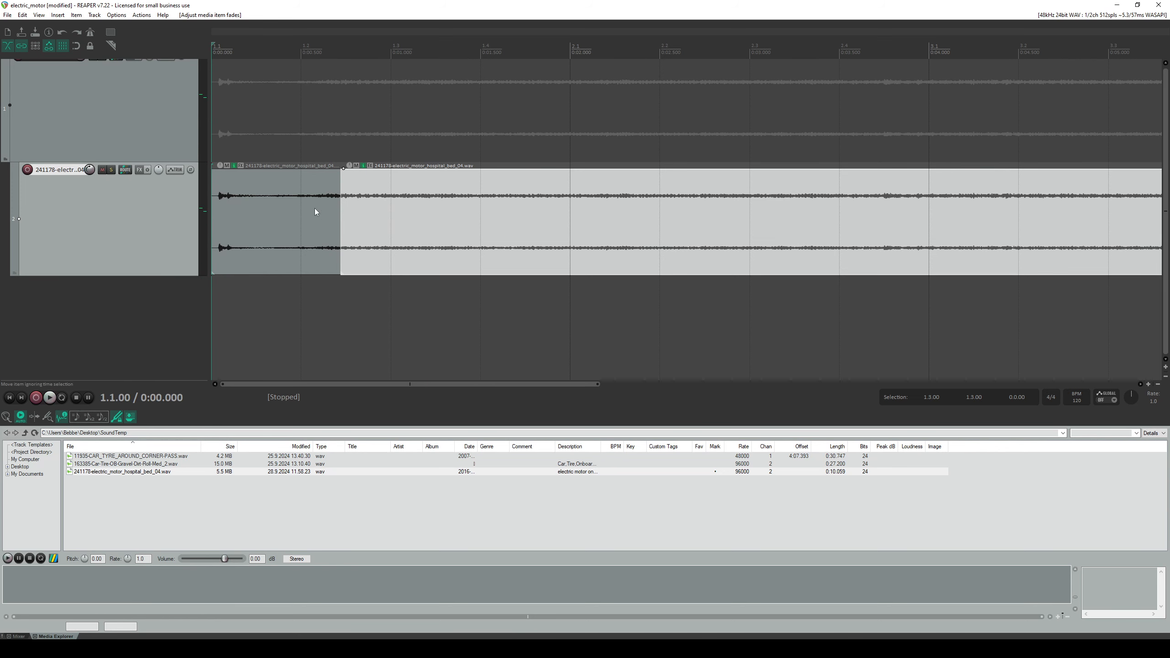
- Place the edit cursor near 0:09.438, at the onset of the motor's stop sound, and listen to the recording's ending
{"action": "scroll", "coordinate": [396, 283], "scroll_direction": "down", "scroll_amount": 4}
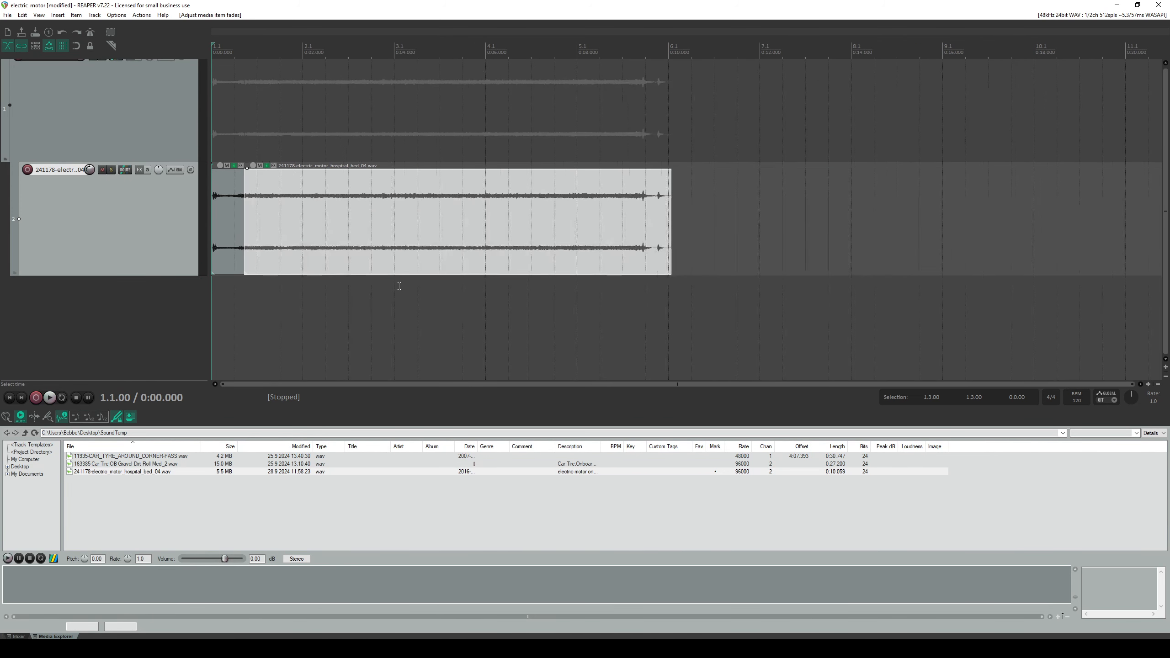
{"action": "scroll", "coordinate": [414, 307], "scroll_direction": "up", "scroll_amount": 3}
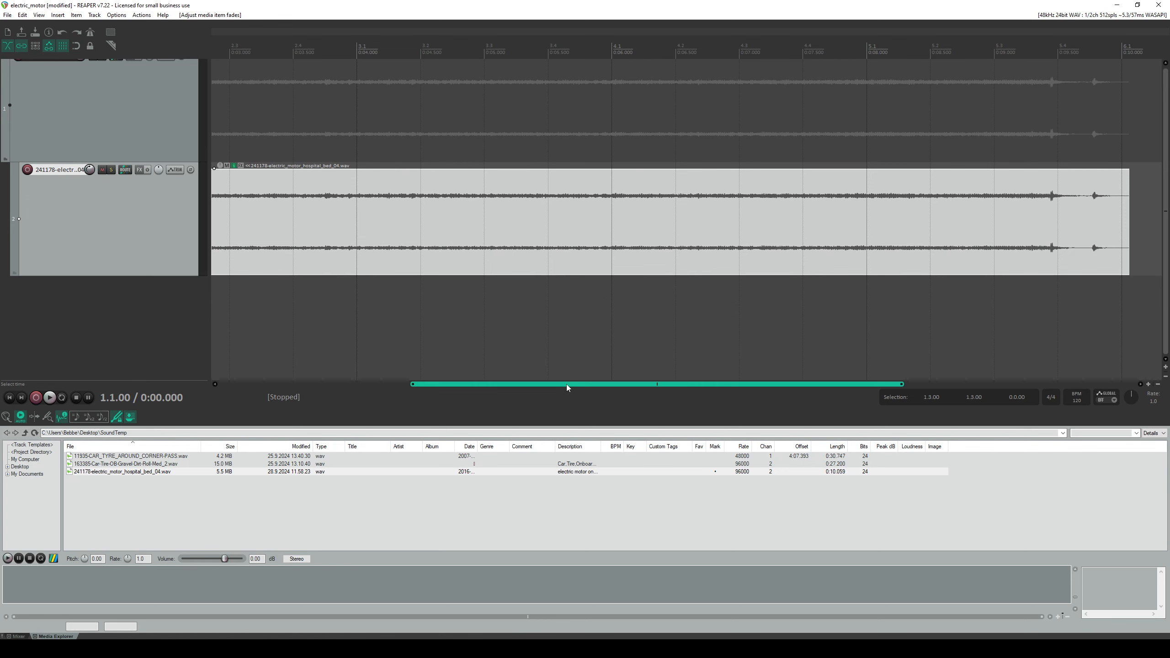
{"action": "left_click_drag", "start_coordinate": [567, 384], "coordinate": [719, 365]}
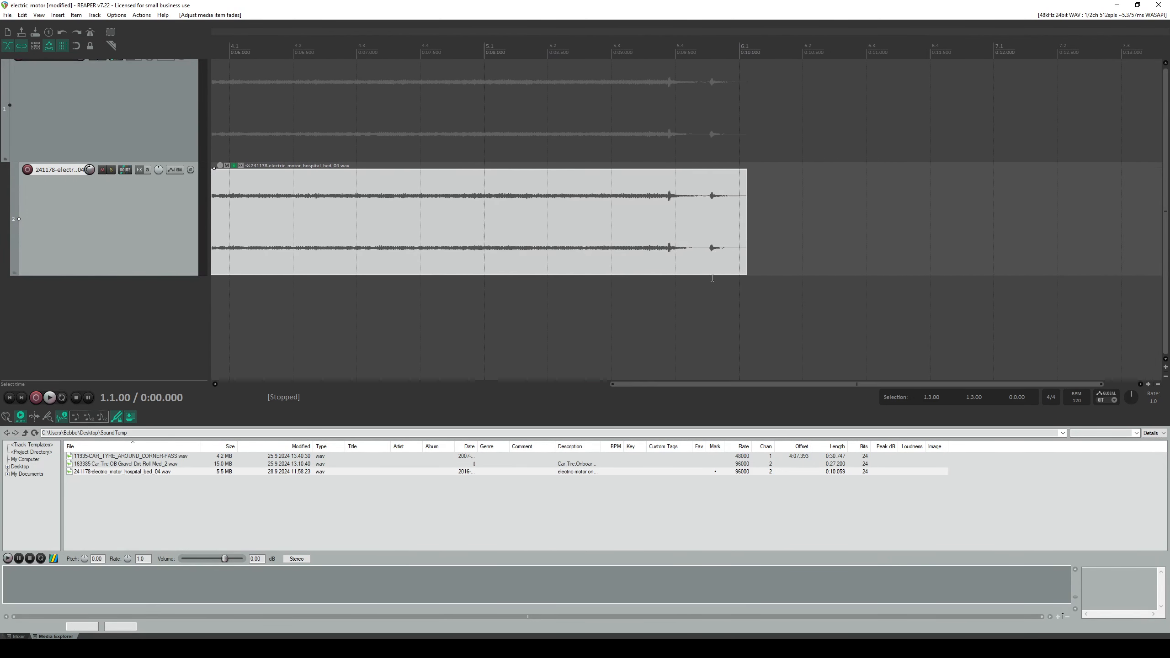
{"action": "left_click", "coordinate": [667, 87]}
{"action": "scroll", "coordinate": [706, 245], "scroll_direction": "up", "scroll_amount": 5}
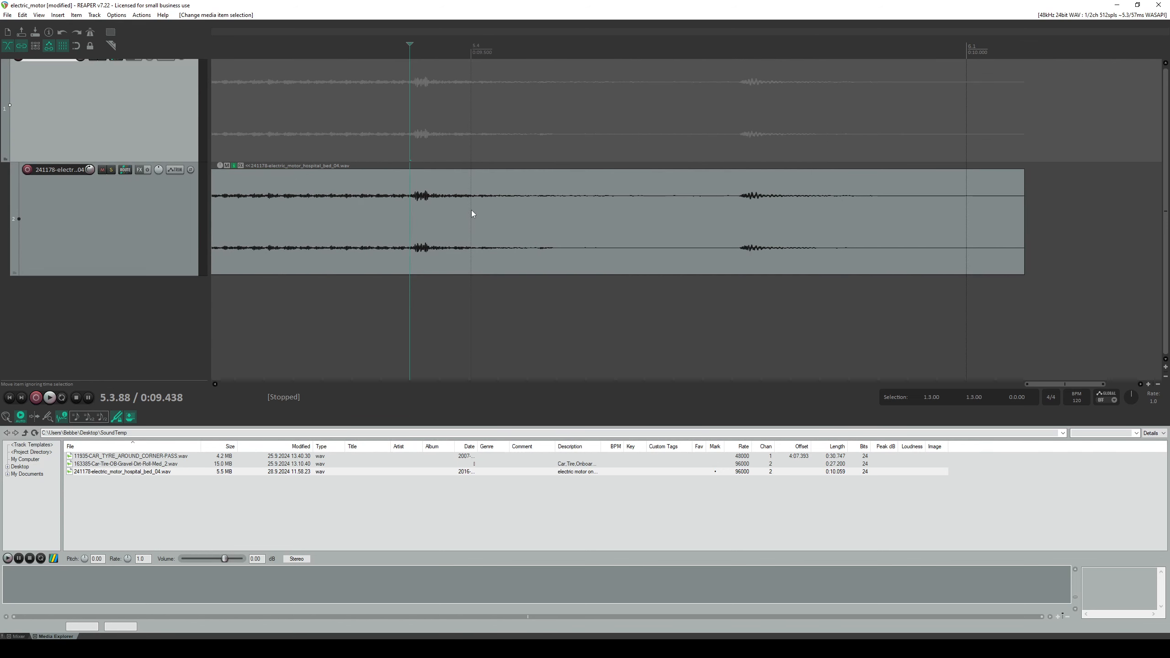
{"action": "key", "text": "space"}
{"action": "key", "text": "space"}
{"action": "key", "text": "space"}
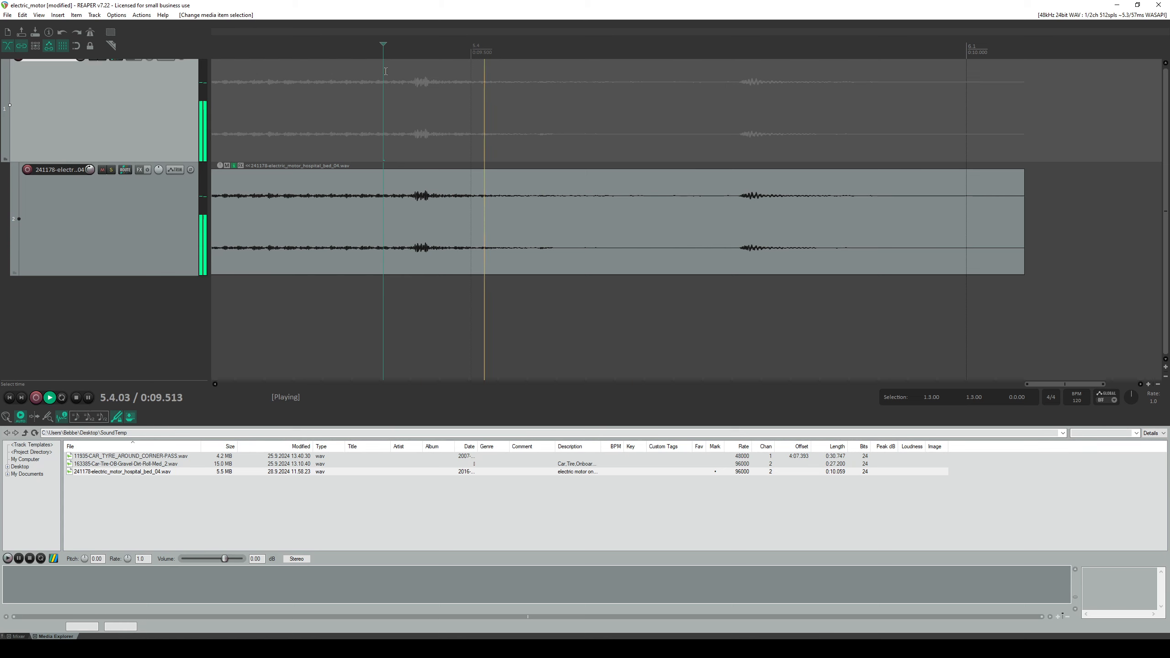
- Compare the running-to-stop transition by ear, playing from several points shortly before the motor's stop sound
{"action": "left_click", "coordinate": [366, 68]}
{"action": "key", "text": "space"}
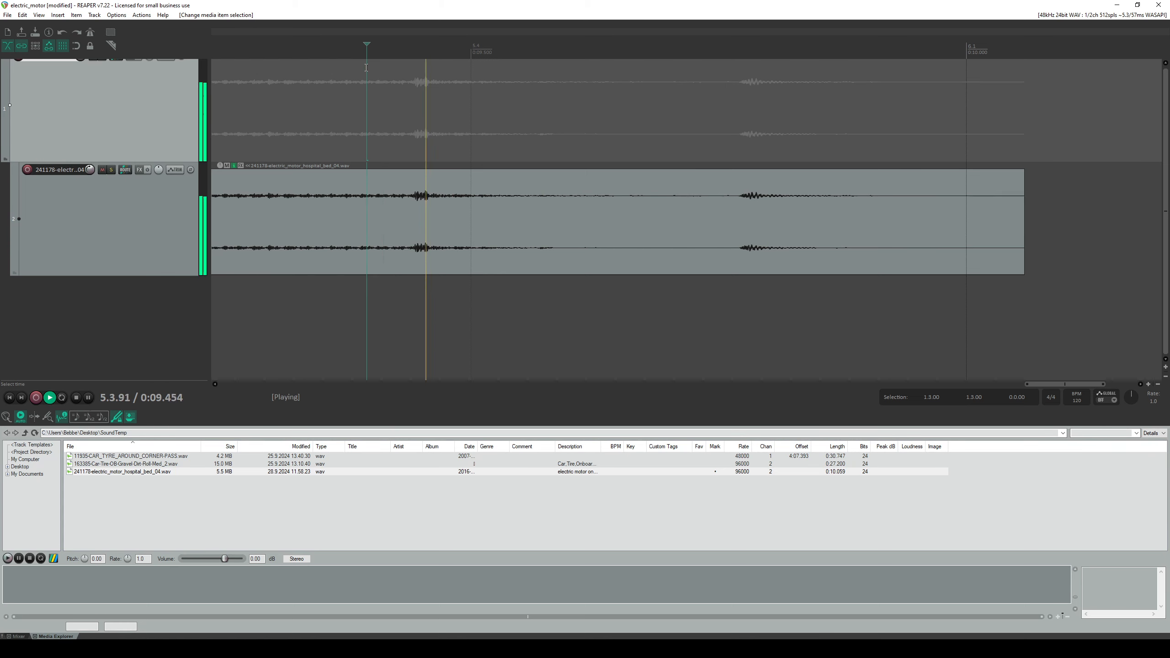
{"action": "left_click", "coordinate": [325, 84]}
{"action": "key", "text": "space"}
{"action": "left_click", "coordinate": [310, 81]}
{"action": "key", "text": "space"}
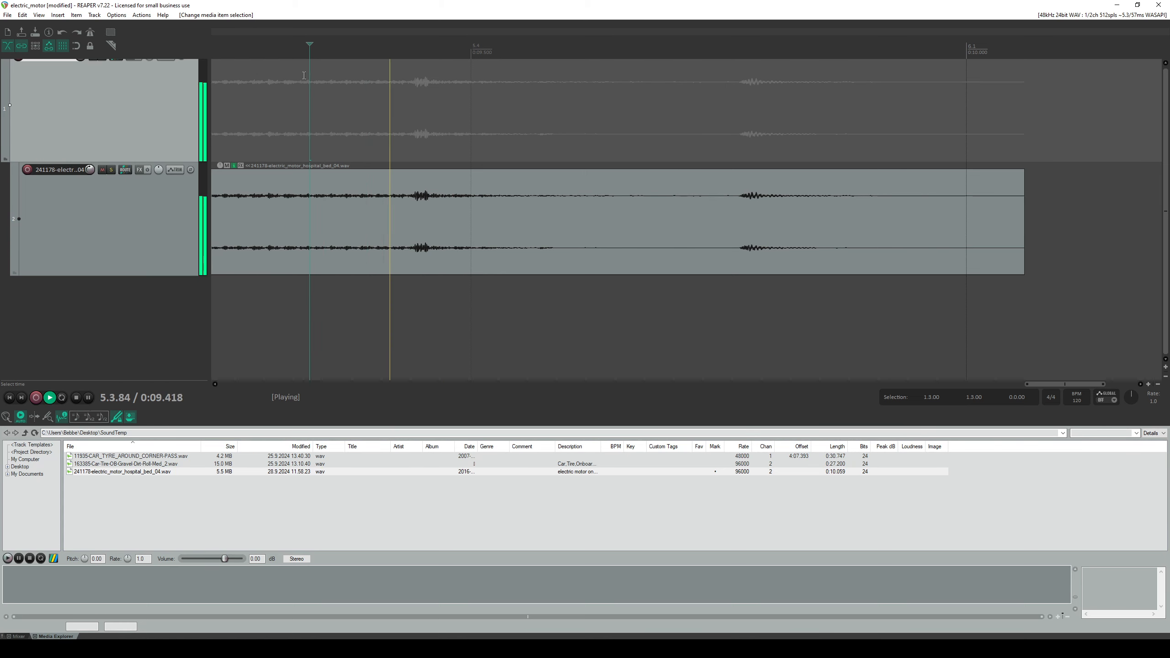
{"action": "left_click", "coordinate": [278, 73]}
{"action": "key", "text": "space"}
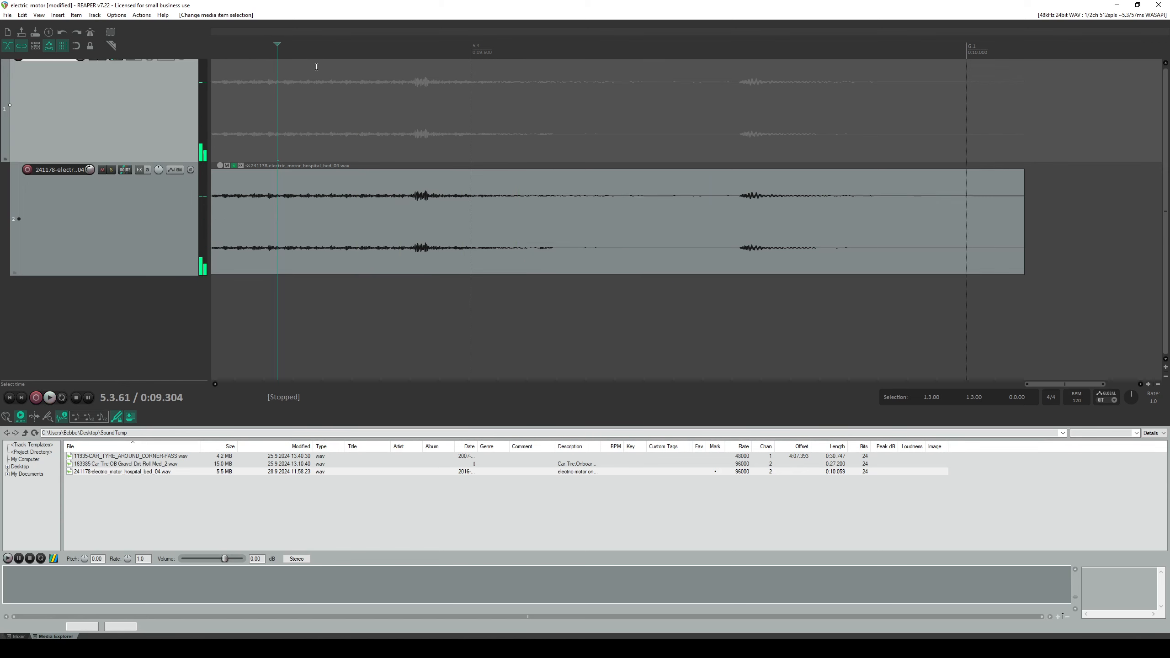
{"action": "left_click", "coordinate": [342, 67]}
{"action": "key", "text": "space"}
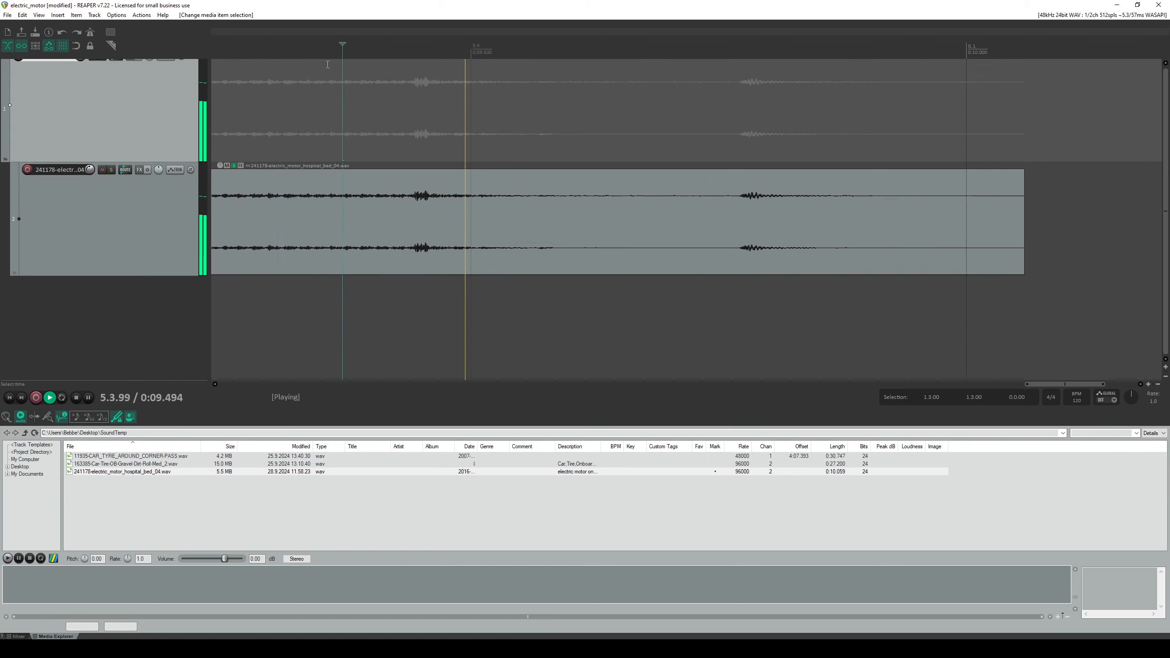
{"action": "key", "text": "space"}
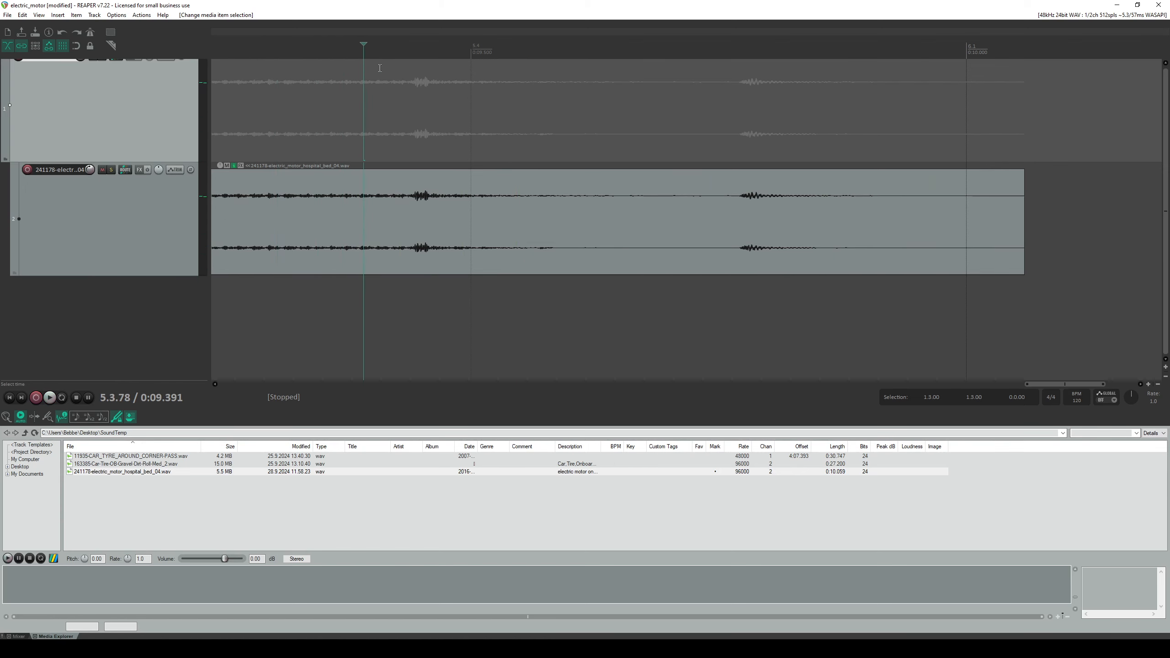
- Split the recording at 0:09.437, just before the motor's stop sound, and remove the running item's fade-out at the split
{"action": "left_click", "coordinate": [381, 68]}
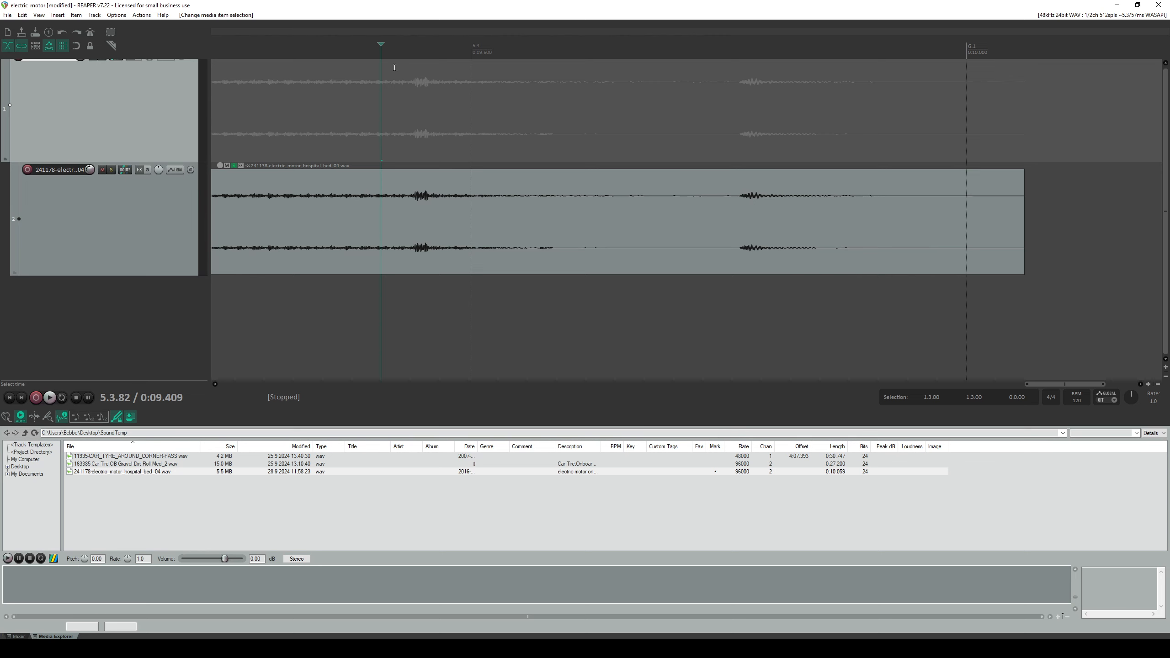
{"action": "key", "text": "space"}
{"action": "left_click", "coordinate": [403, 67]}
{"action": "key", "text": "space"}
{"action": "key", "text": "space"}
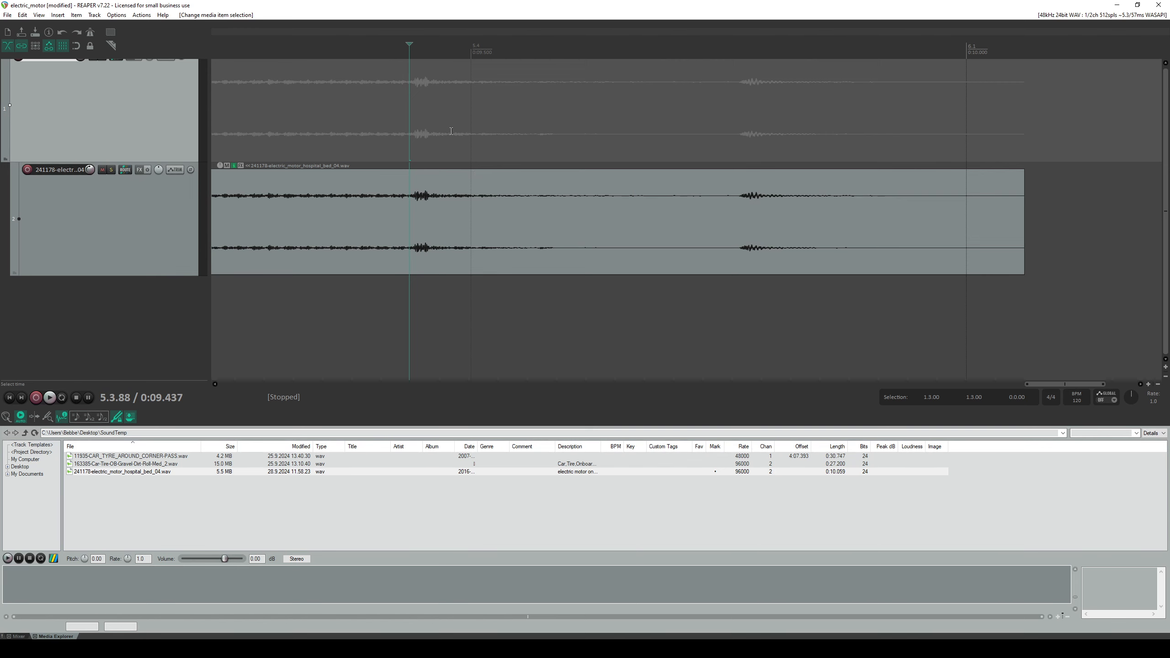
{"action": "key", "text": "space"}
{"action": "key", "text": "space"}
{"action": "key", "text": "s"}
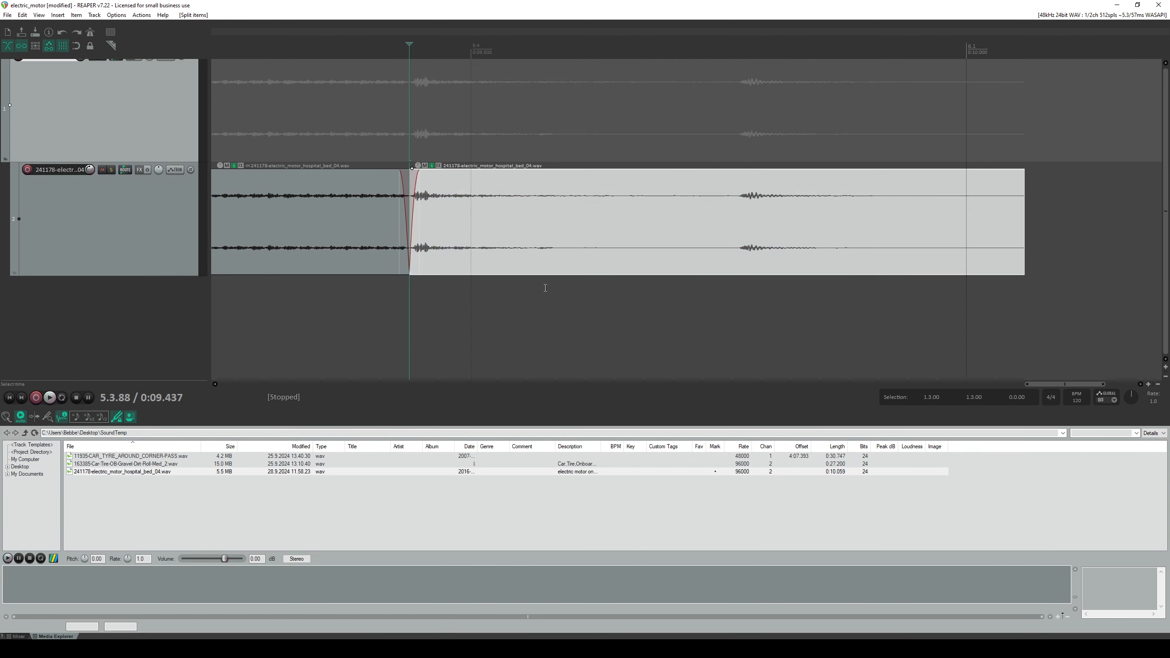
{"action": "left_click_drag", "start_coordinate": [395, 167], "coordinate": [426, 173]}
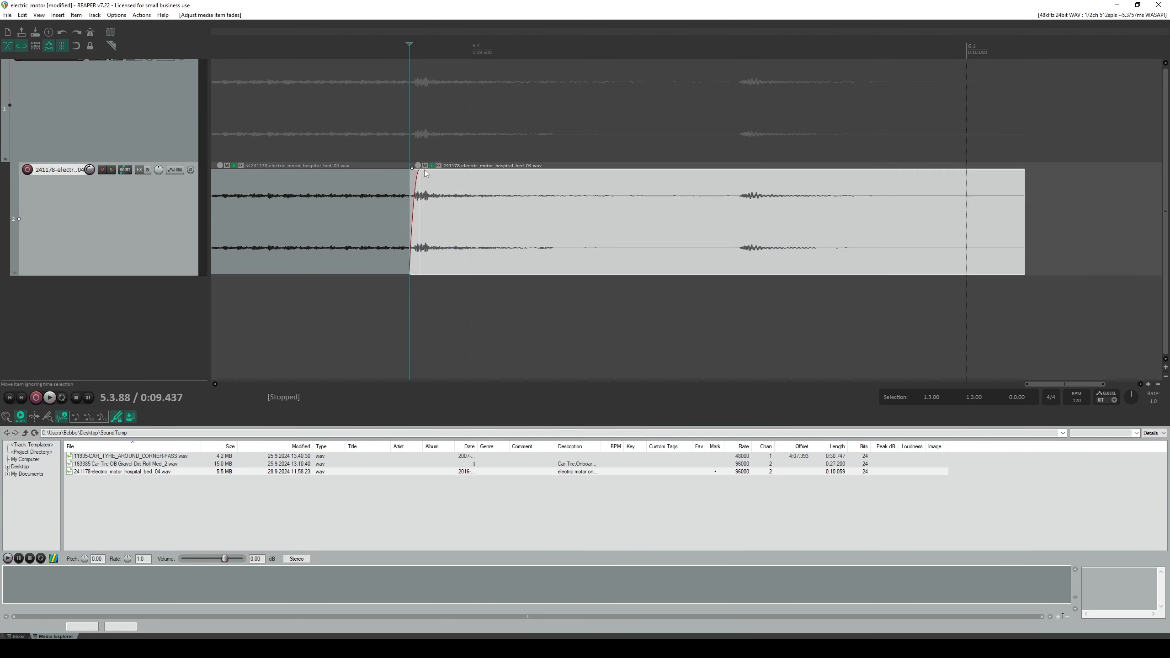
- Copy the motor's stop item to the empty area of the same track, starting at about 0:11.34
{"action": "scroll", "coordinate": [385, 271], "scroll_direction": "down", "scroll_amount": 6}
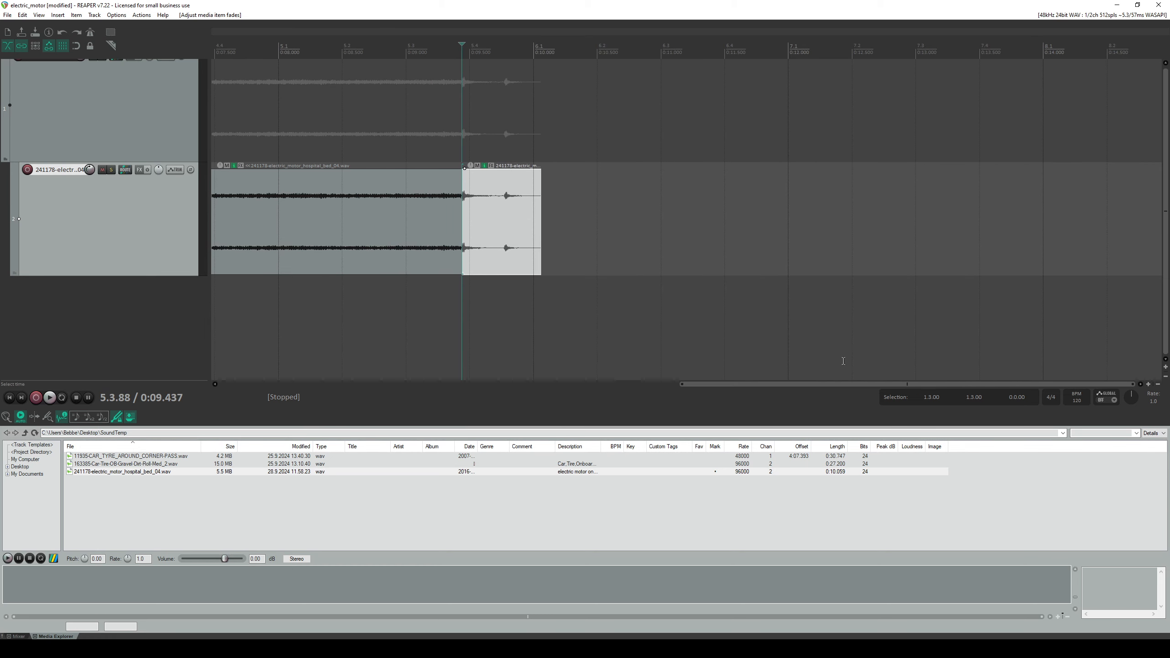
{"action": "left_click_drag", "start_coordinate": [822, 385], "coordinate": [425, 384]}
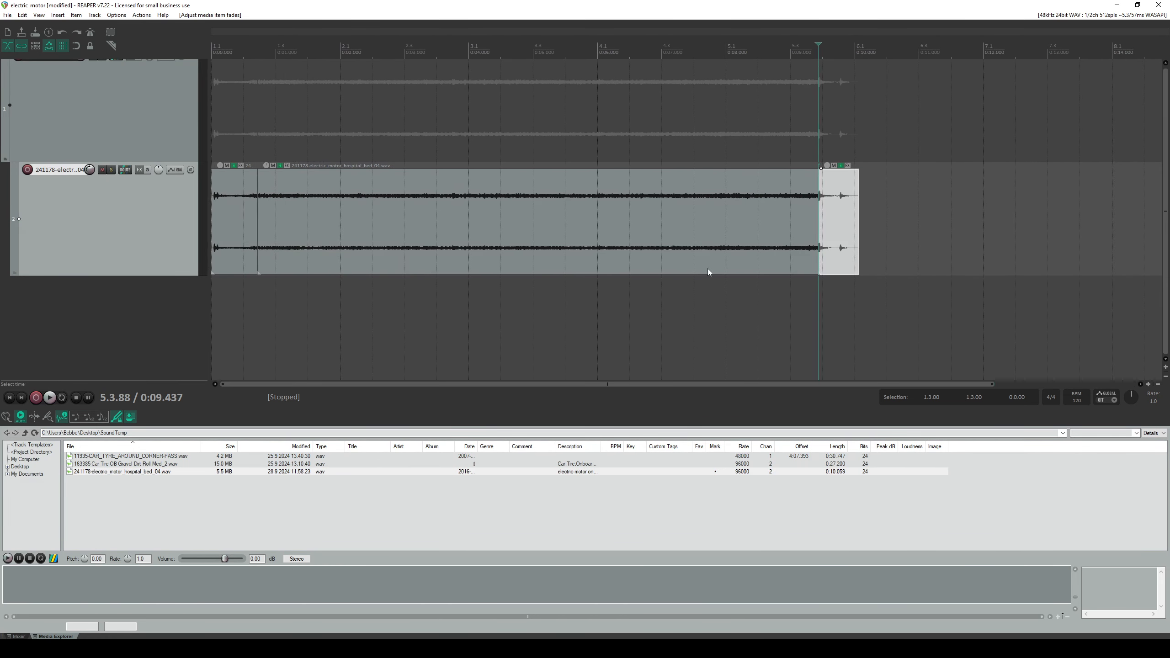
{"action": "left_click", "coordinate": [574, 211]}
{"action": "left_click", "coordinate": [842, 217]}
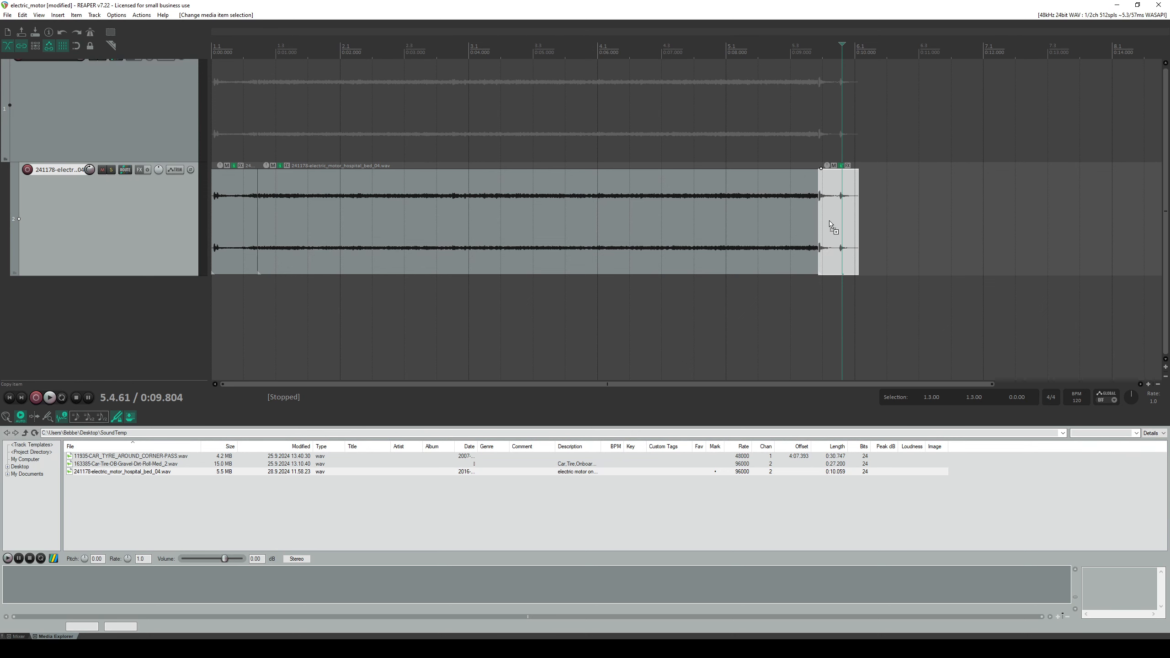
{"action": "left_click_drag", "start_coordinate": [831, 226], "coordinate": [953, 224]}
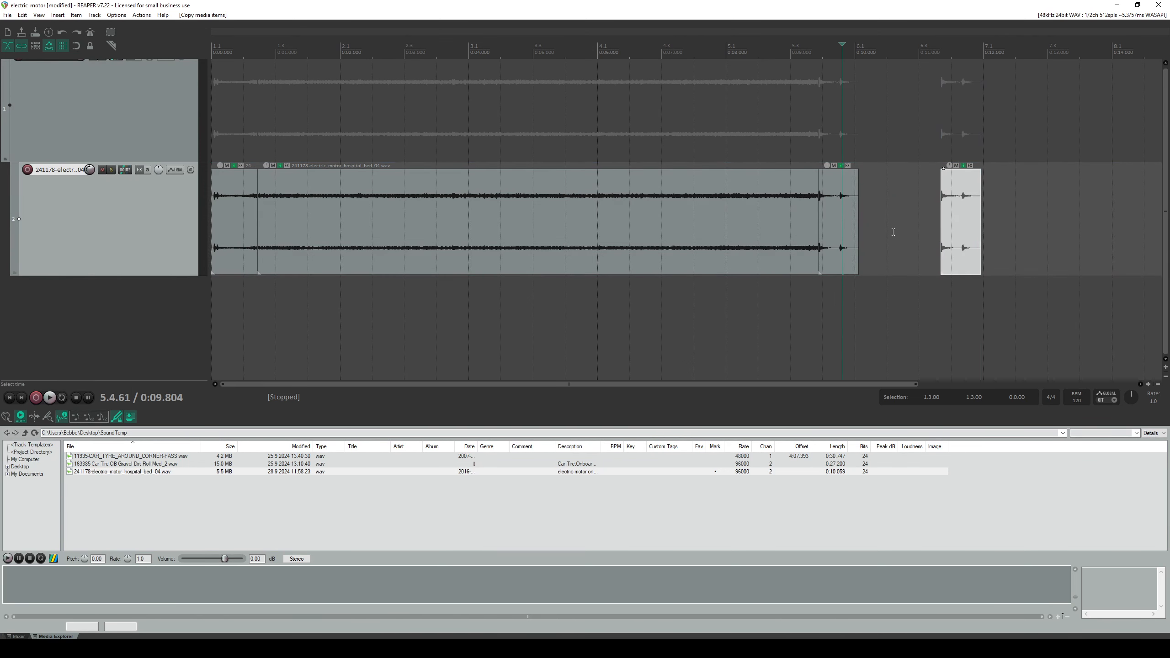
{"action": "scroll", "coordinate": [849, 225], "scroll_direction": "up", "scroll_amount": 5}
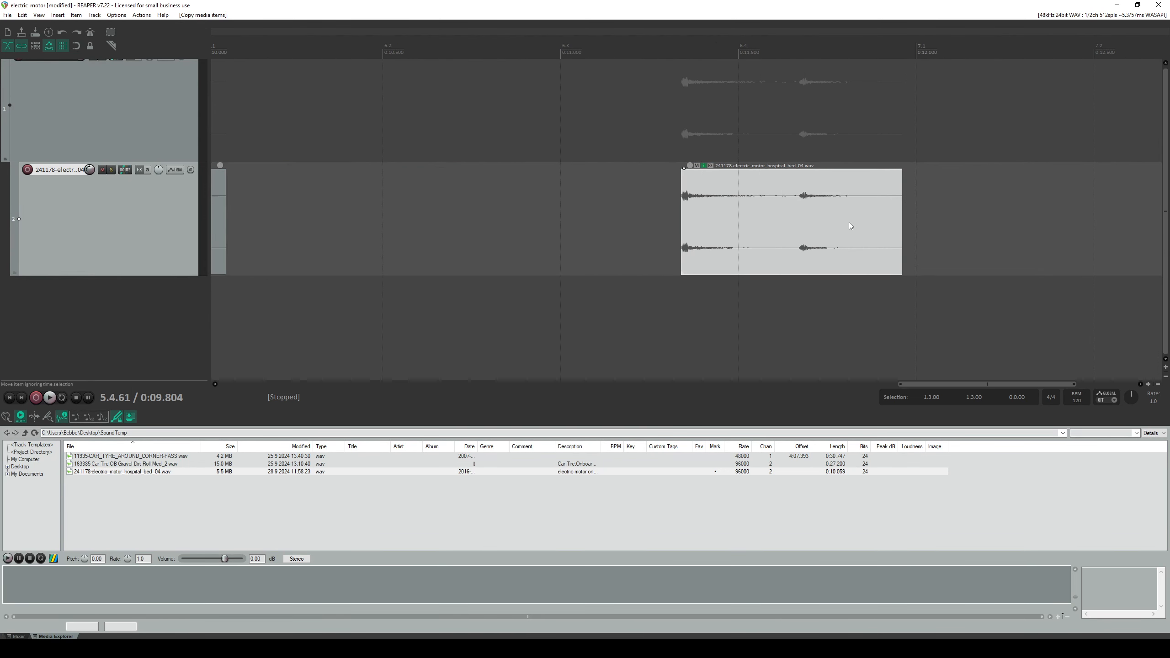
- Extend the copied stop item's start back to about 0:10.76 and listen to it from near its new beginning
{"action": "left_click", "coordinate": [683, 94]}
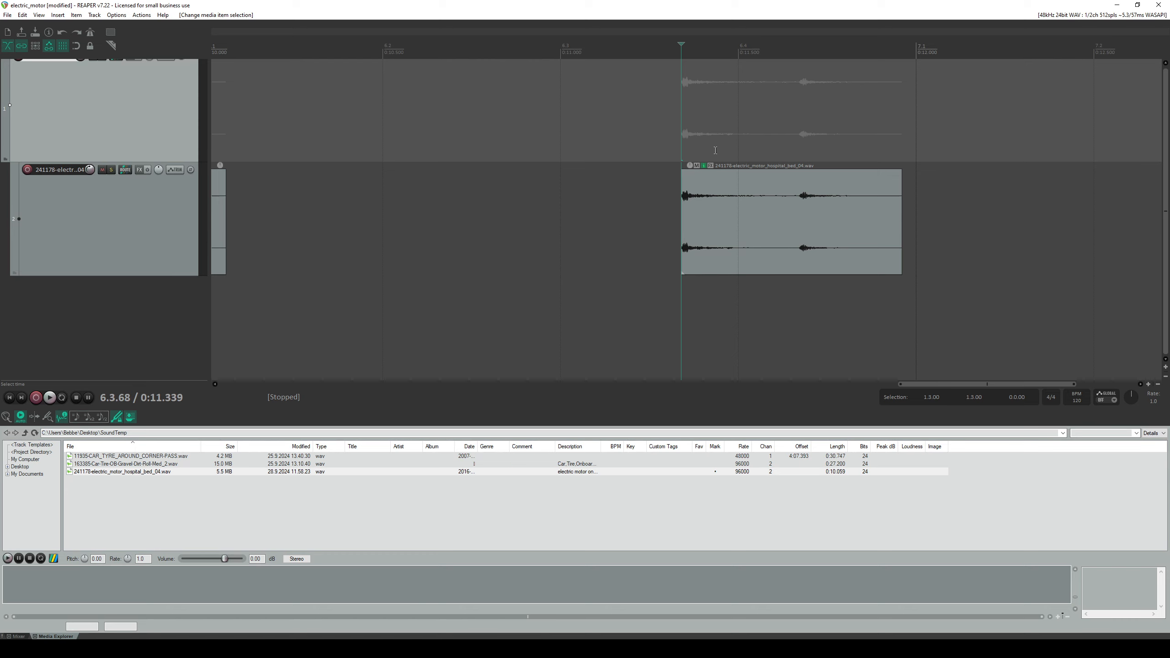
{"action": "key", "text": "space"}
{"action": "left_click_drag", "start_coordinate": [684, 219], "coordinate": [479, 223]}
{"action": "left_click", "coordinate": [483, 63]}
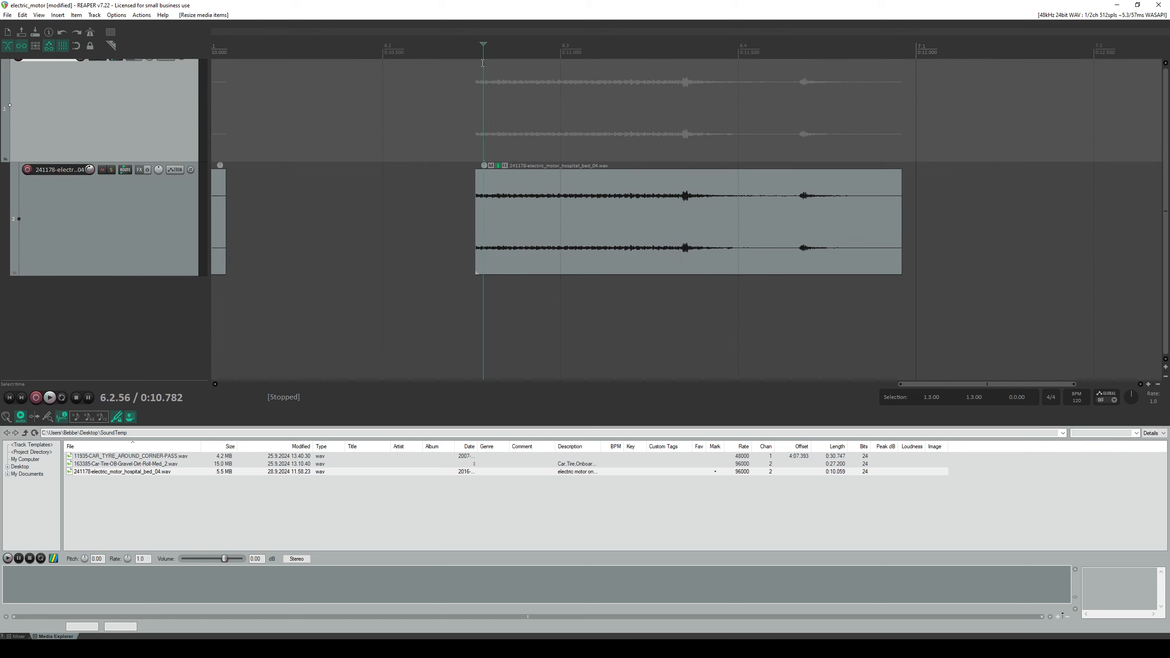
{"action": "key", "text": "space"}
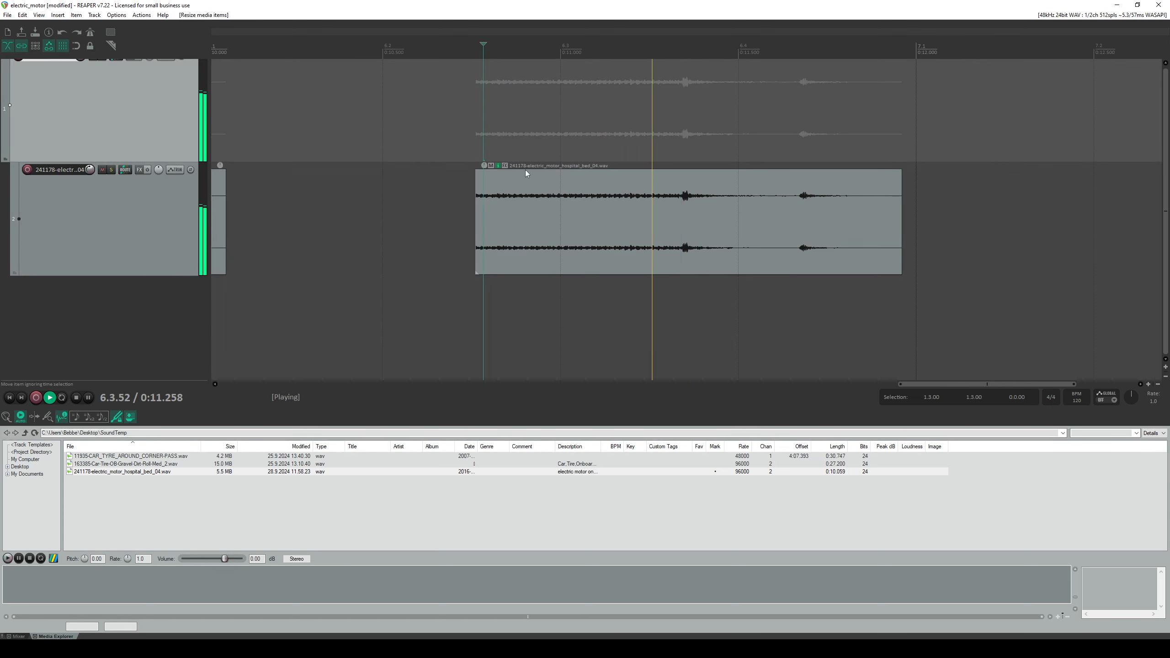
- Trim the copied item's start toward the stop sound, and undo the resizing of the copy
{"action": "left_click_drag", "start_coordinate": [476, 218], "coordinate": [671, 218]}
{"action": "key", "text": "ctrl+z"}
{"action": "key", "text": "ctrl+z"}
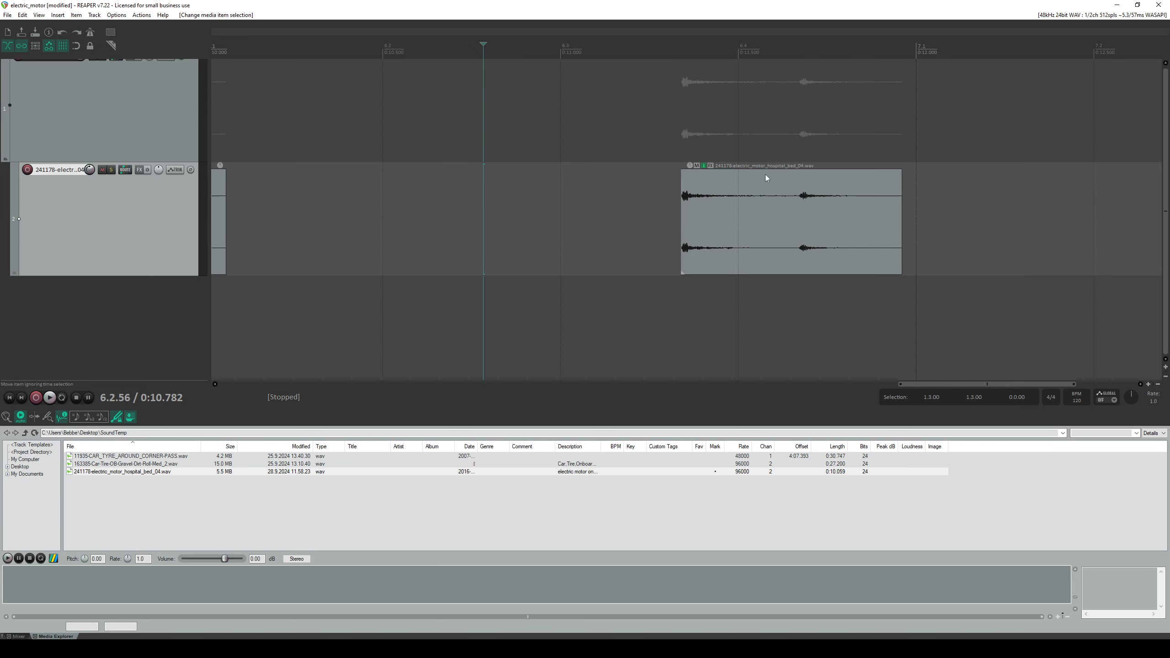
{"action": "key", "text": "space"}
{"action": "key", "text": "space"}
- Slip the audio inside the copied stop item so that it shows the running motor section within the same item edges
{"action": "scroll", "coordinate": [571, 259], "scroll_direction": "down", "scroll_amount": 2}
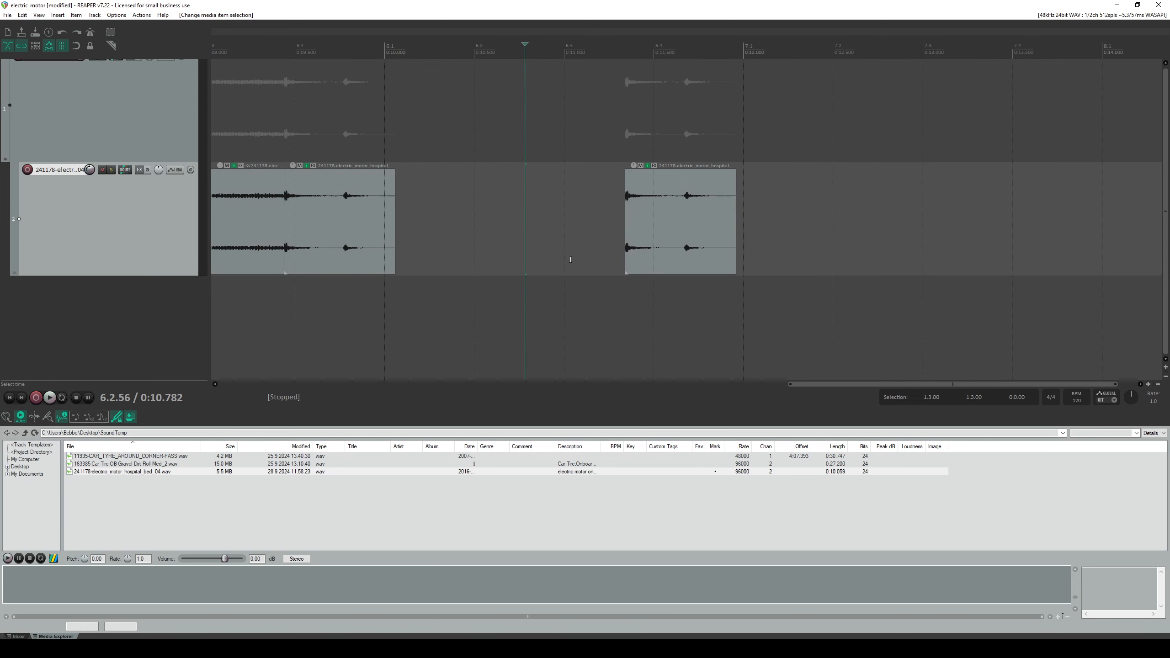
{"action": "scroll", "coordinate": [576, 251], "scroll_direction": "down", "scroll_amount": 2}
{"action": "left_click", "coordinate": [629, 224]}
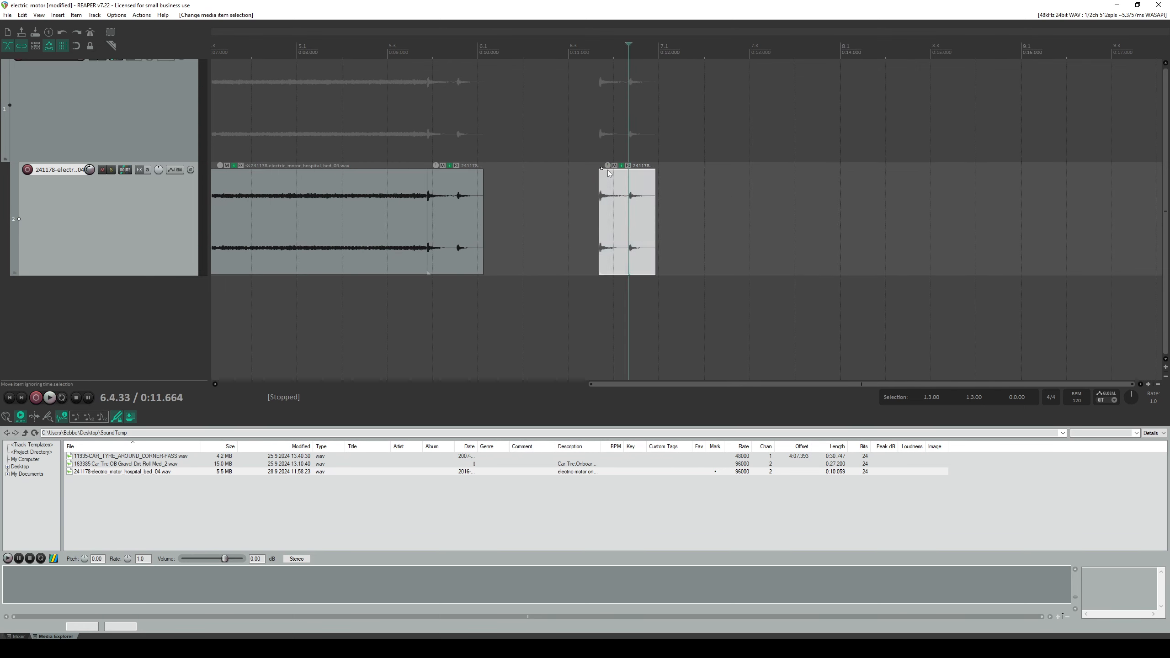
{"action": "scroll", "coordinate": [630, 217], "scroll_direction": "up", "scroll_amount": 4}
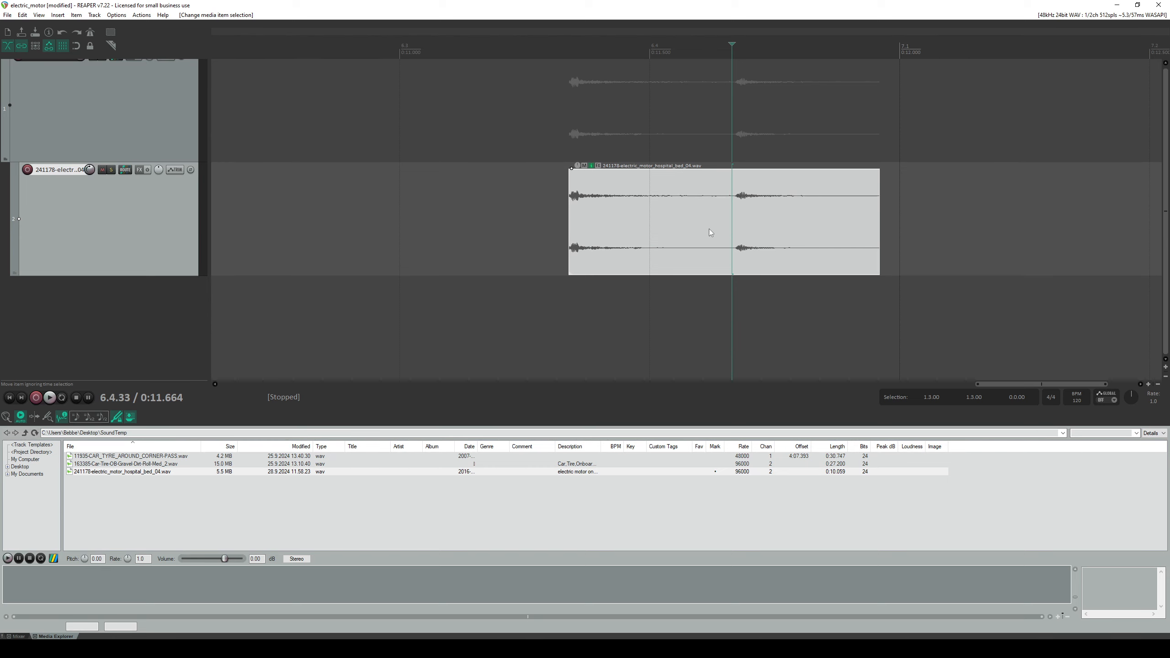
{"action": "left_click_drag", "start_coordinate": [677, 227], "coordinate": [830, 220]}
{"action": "left_click_drag", "start_coordinate": [632, 217], "coordinate": [740, 225]}
- Delete the copied item placed after the end of the motor recording
{"action": "left_click", "coordinate": [497, 228]}
{"action": "left_click", "coordinate": [613, 218]}
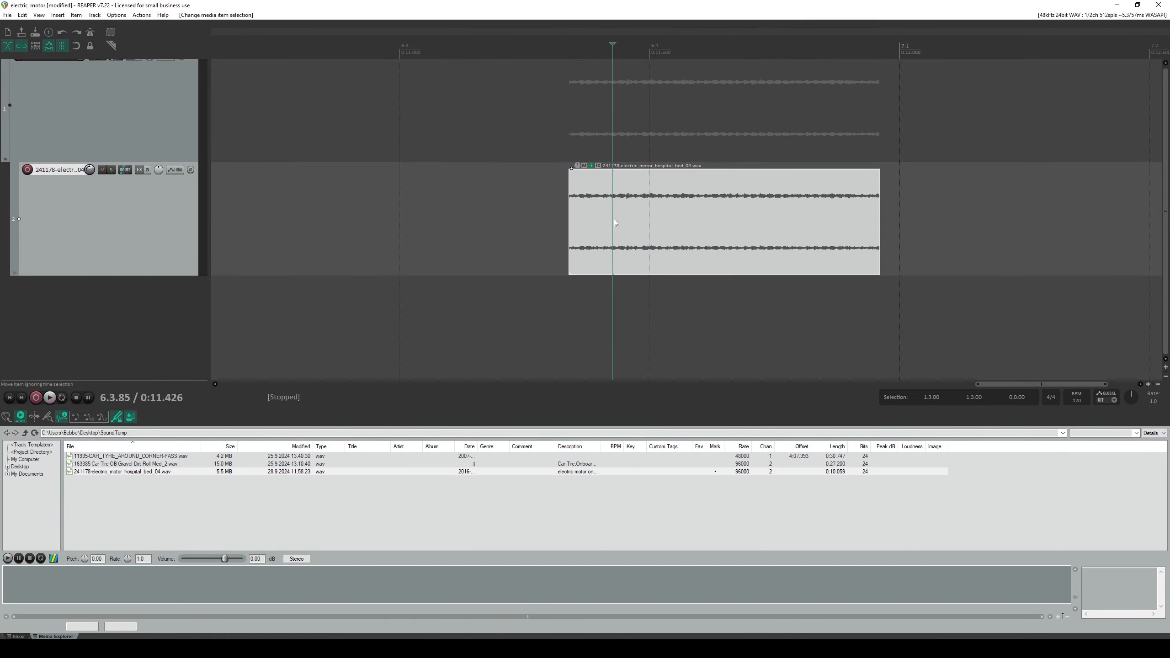
{"action": "key", "text": "Delete"}
- Enable snapping and place the edit cursor at 0:00.720, exactly on the split between the start-up and running items
{"action": "scroll", "coordinate": [349, 257], "scroll_direction": "down", "scroll_amount": 8}
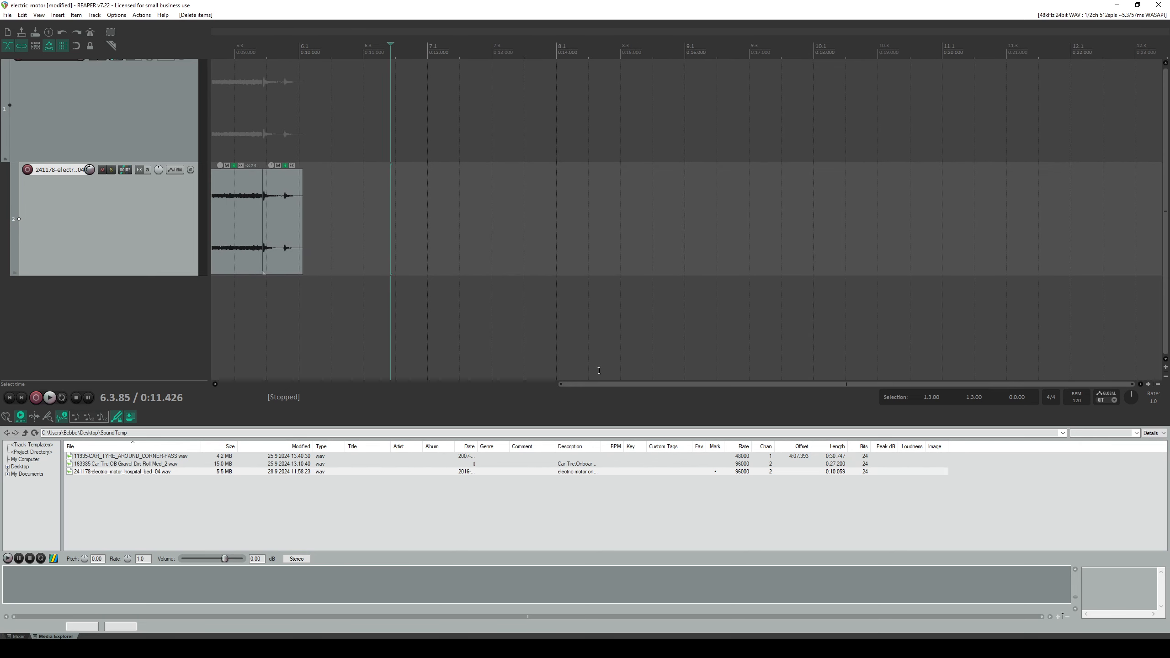
{"action": "left_click_drag", "start_coordinate": [629, 384], "coordinate": [290, 384]}
{"action": "left_click", "coordinate": [792, 230]}
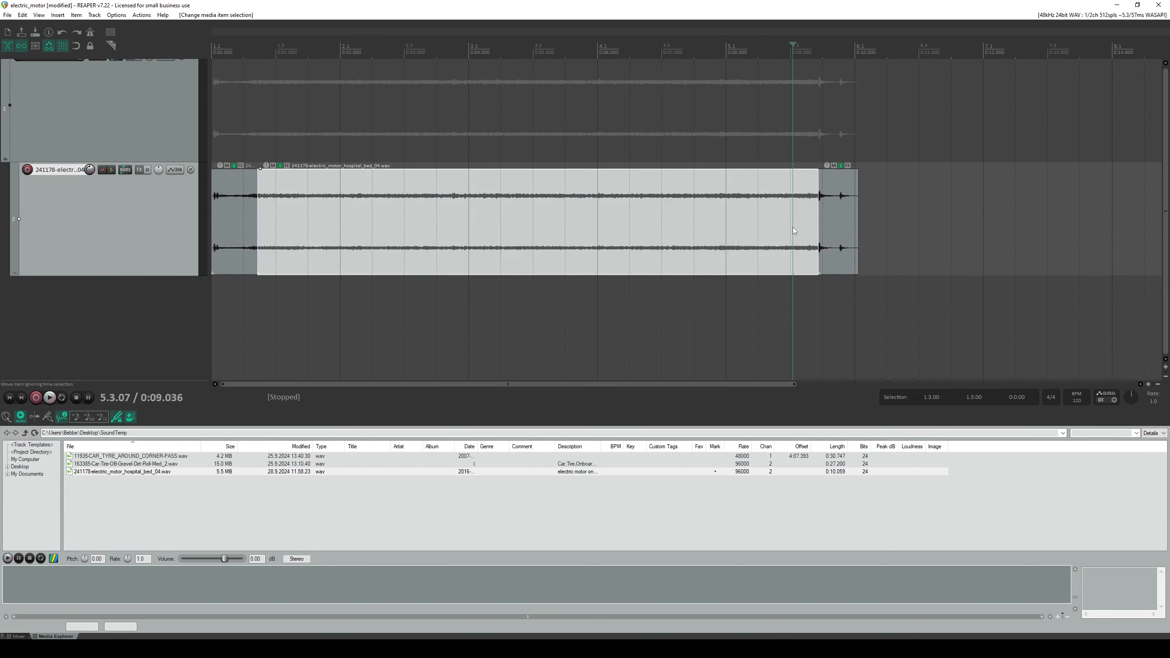
{"action": "left_click", "coordinate": [257, 73]}
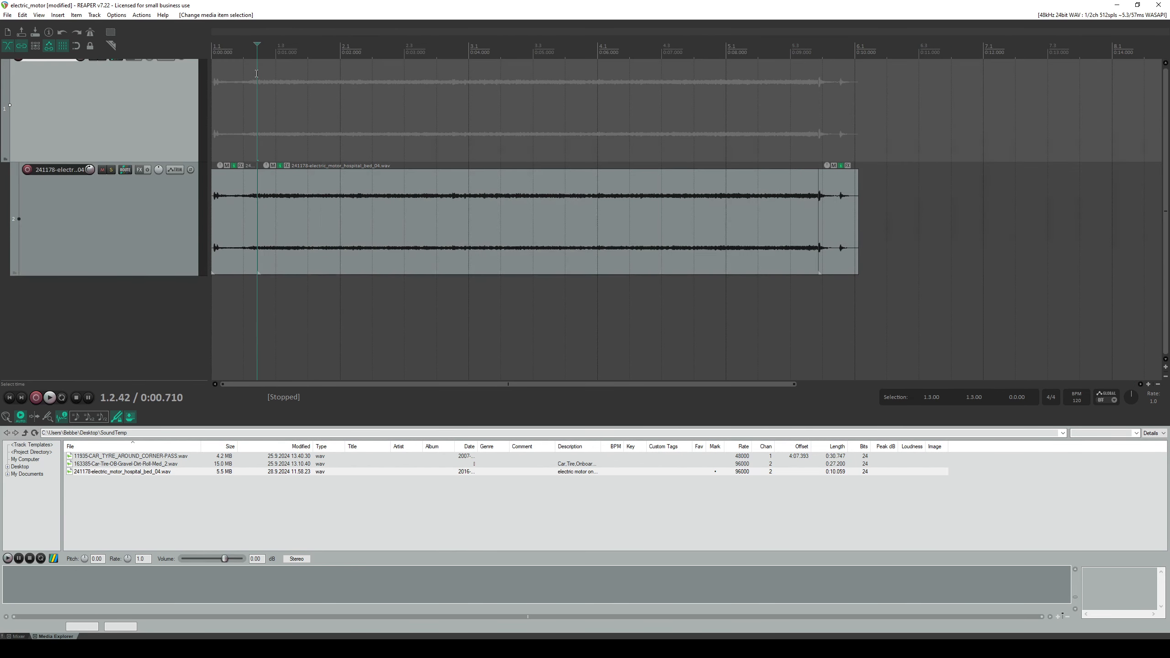
{"action": "scroll", "coordinate": [264, 104], "scroll_direction": "up", "scroll_amount": 8}
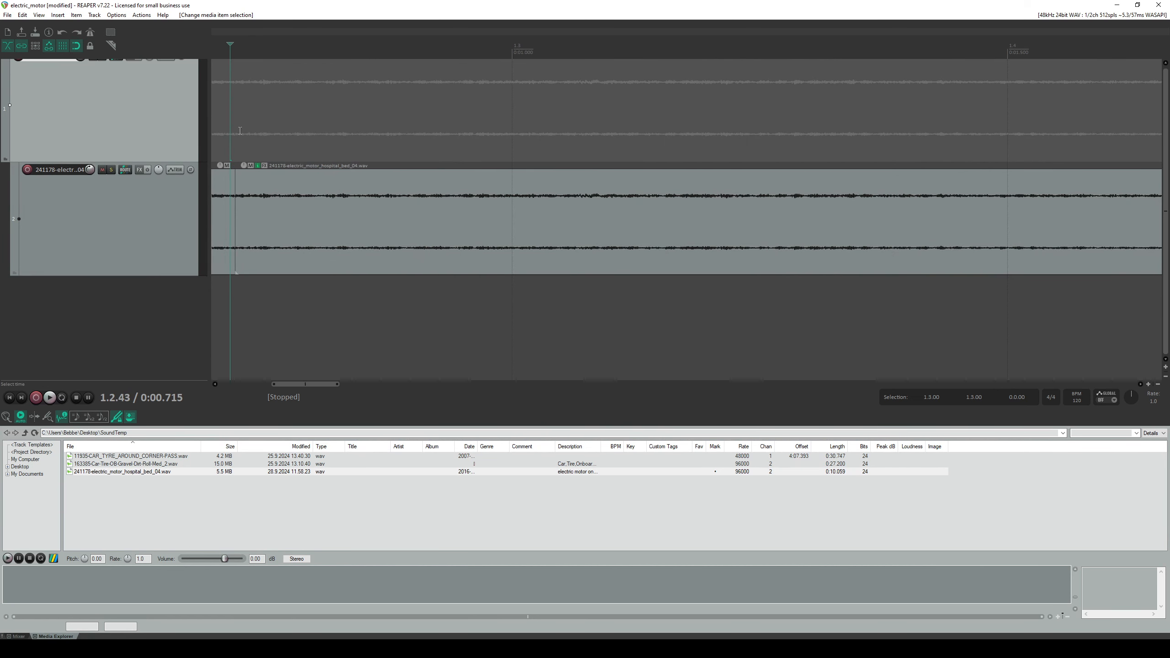
{"action": "left_click", "coordinate": [235, 175]}
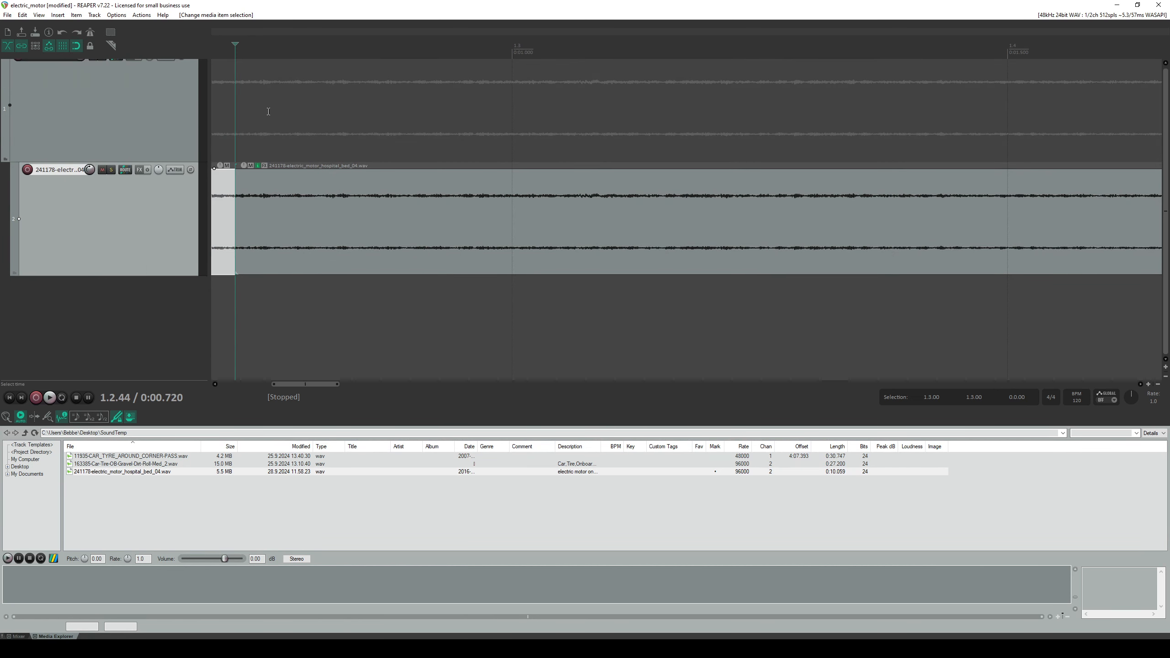
- Shorten the running motor item so it ends at about 0:03.5, and play it back from the start-up split
{"action": "key", "text": "space"}
{"action": "scroll", "coordinate": [364, 194], "scroll_direction": "down", "scroll_amount": 10}
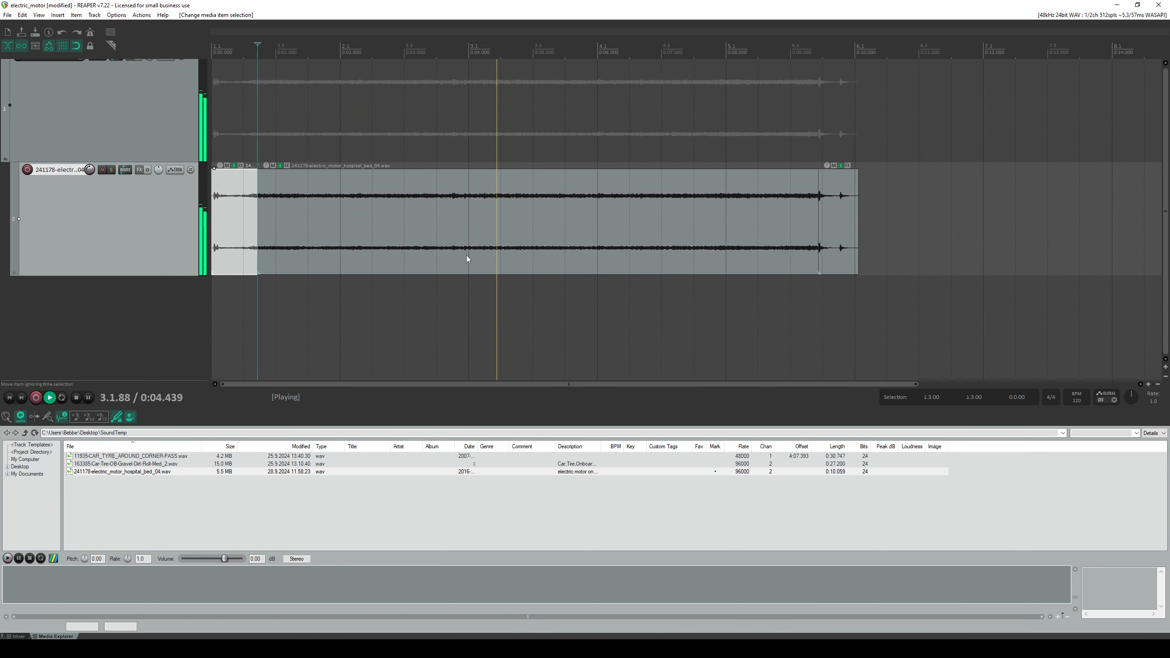
{"action": "key", "text": "space"}
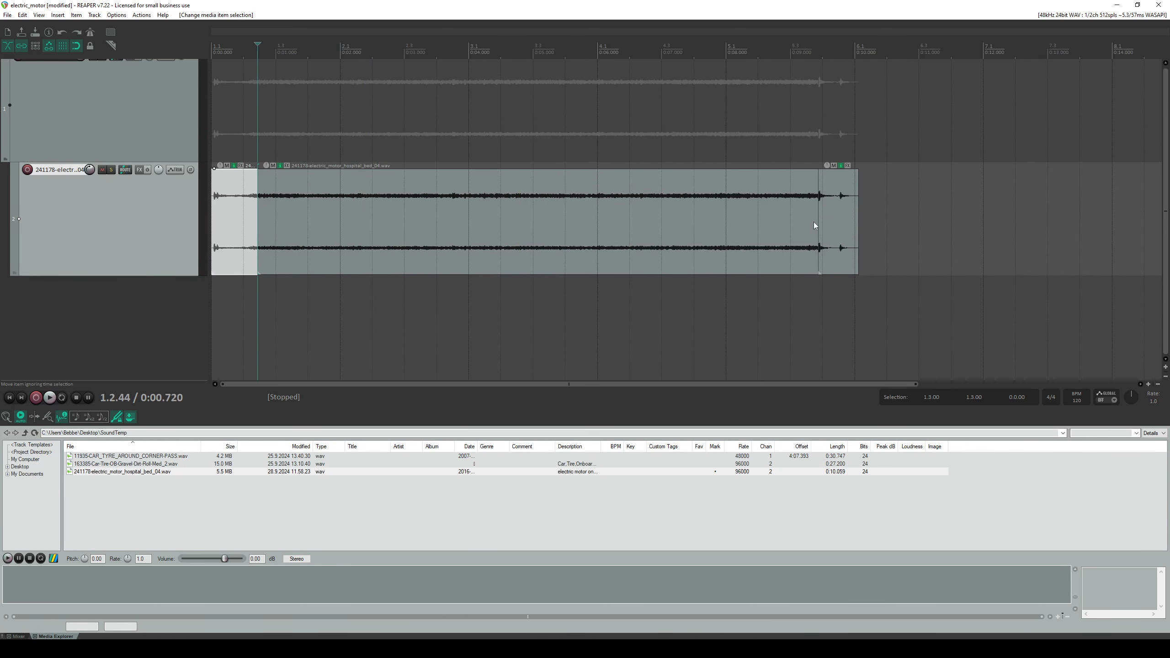
{"action": "left_click_drag", "start_coordinate": [815, 225], "coordinate": [436, 234]}
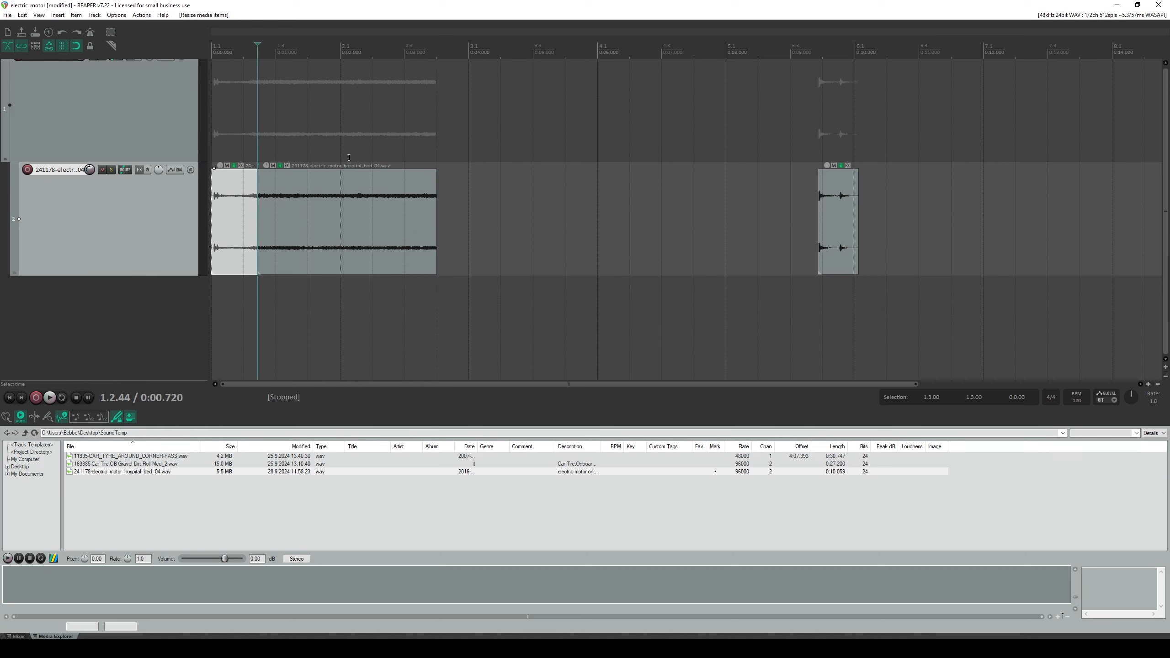
{"action": "key", "text": "space"}
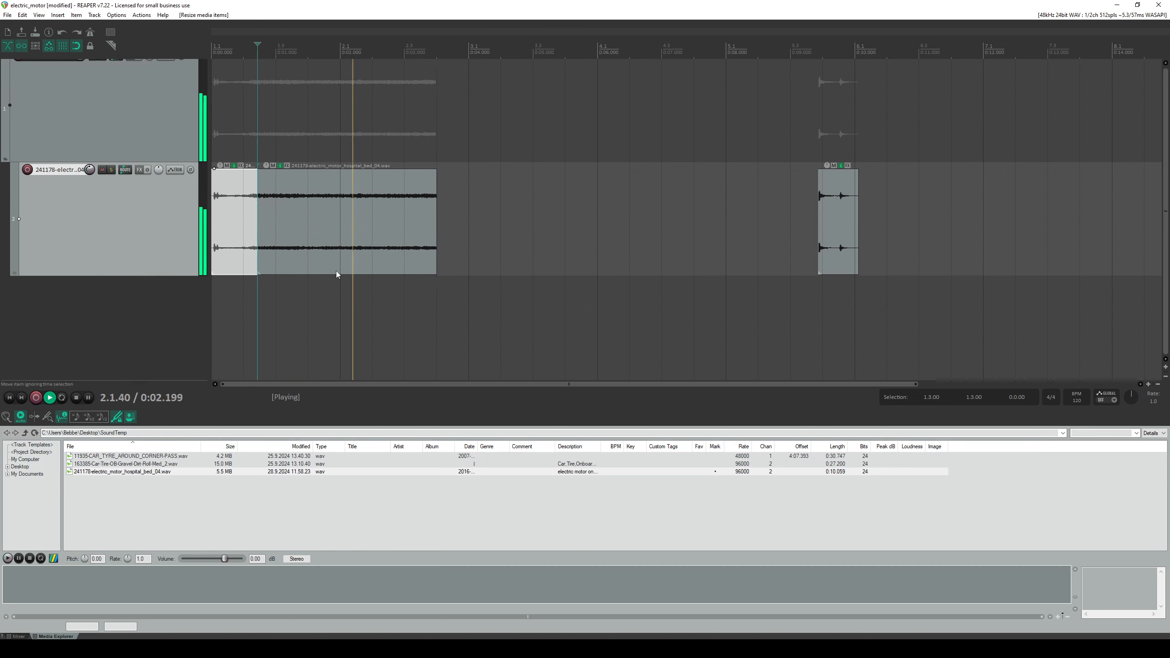
{"action": "key", "text": "space"}
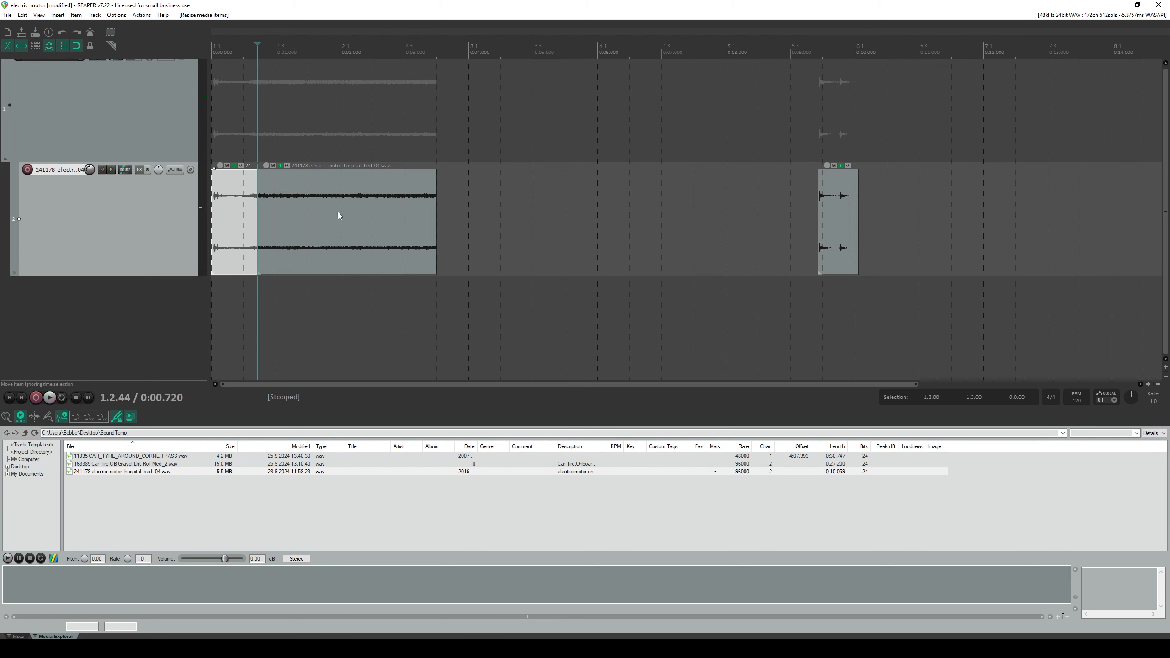
- Move the running item away from the start-up item so that it begins at 1.3.00 (0:01.000)
{"action": "left_click", "coordinate": [349, 183]}
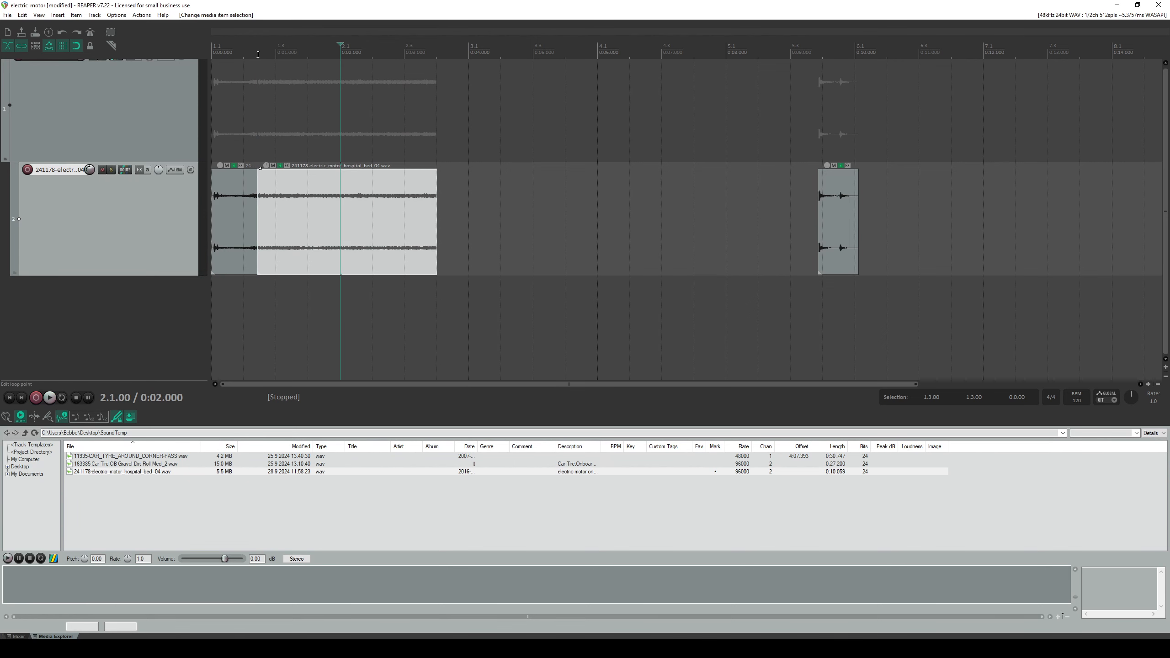
{"action": "left_click_drag", "start_coordinate": [247, 53], "coordinate": [278, 54]}
{"action": "left_click", "coordinate": [342, 128]}
{"action": "left_click", "coordinate": [345, 233]}
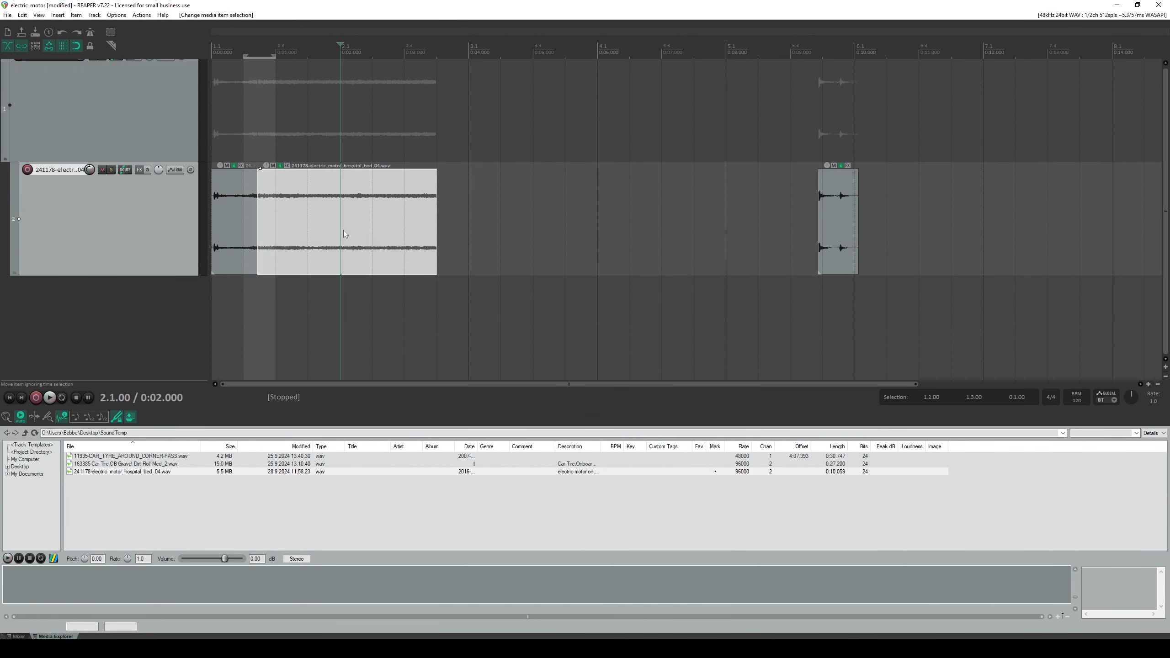
{"action": "left_click_drag", "start_coordinate": [432, 56], "coordinate": [283, 85]}
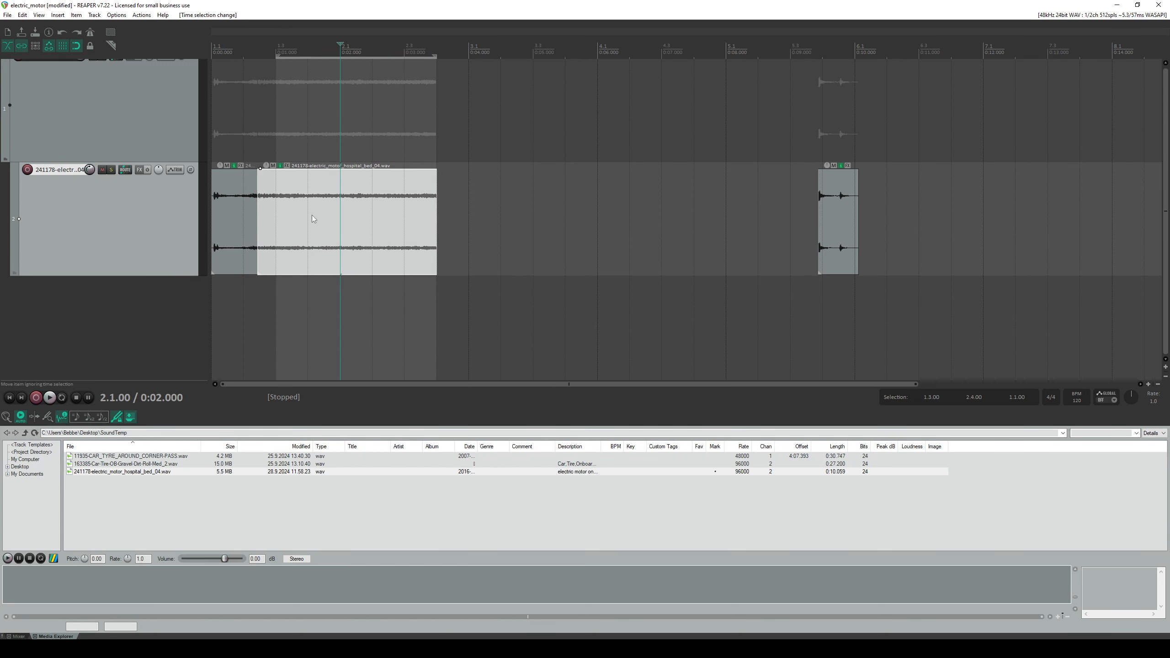
{"action": "left_click_drag", "start_coordinate": [312, 218], "coordinate": [324, 220]}
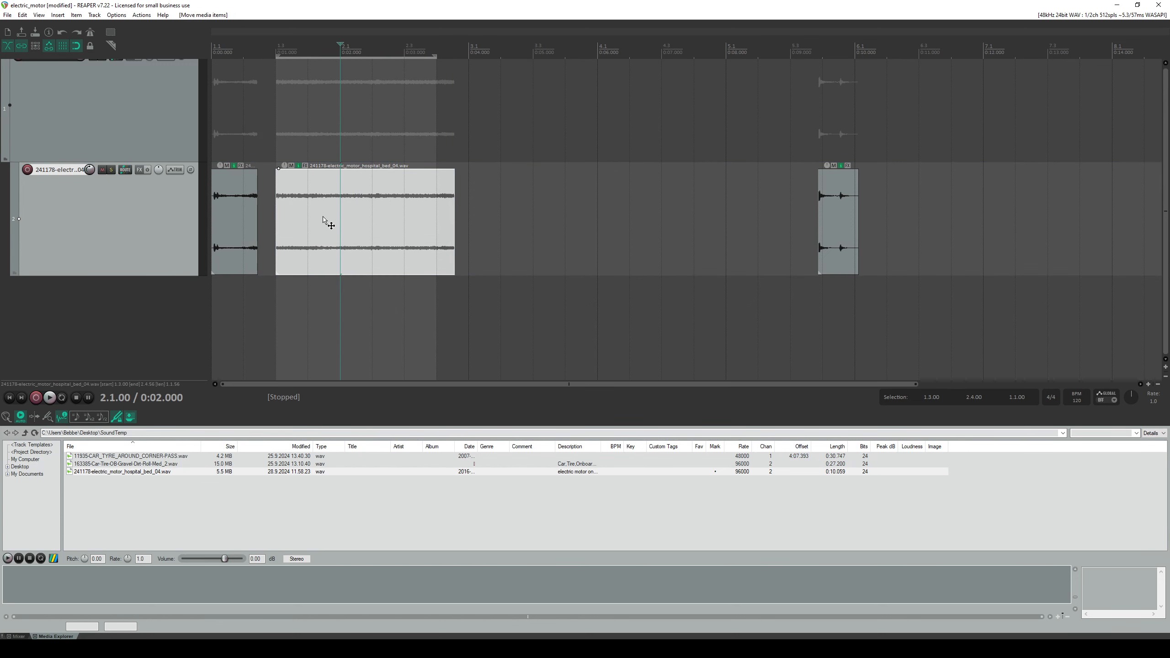
- Fit the time selection to the full length of the running item, from 1.3.00 to 2.4.56
{"action": "left_click", "coordinate": [289, 59]}
{"action": "left_click_drag", "start_coordinate": [435, 57], "coordinate": [472, 221]}
{"action": "scroll", "coordinate": [472, 221], "scroll_direction": "up", "scroll_amount": 4}
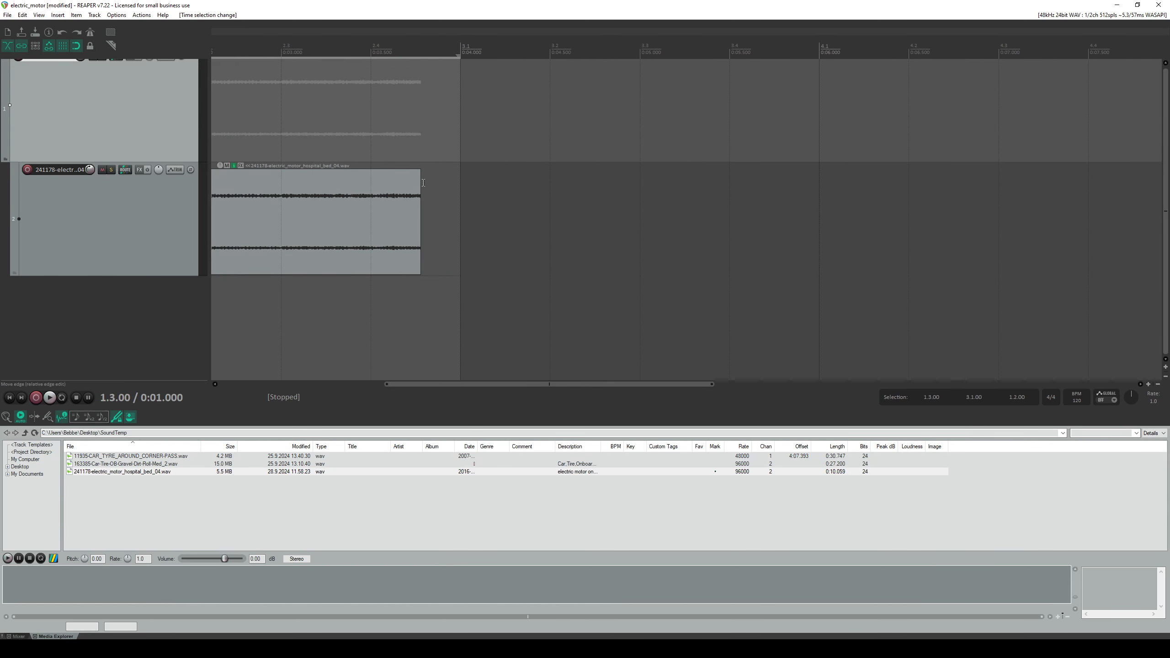
{"action": "left_click", "coordinate": [419, 179]}
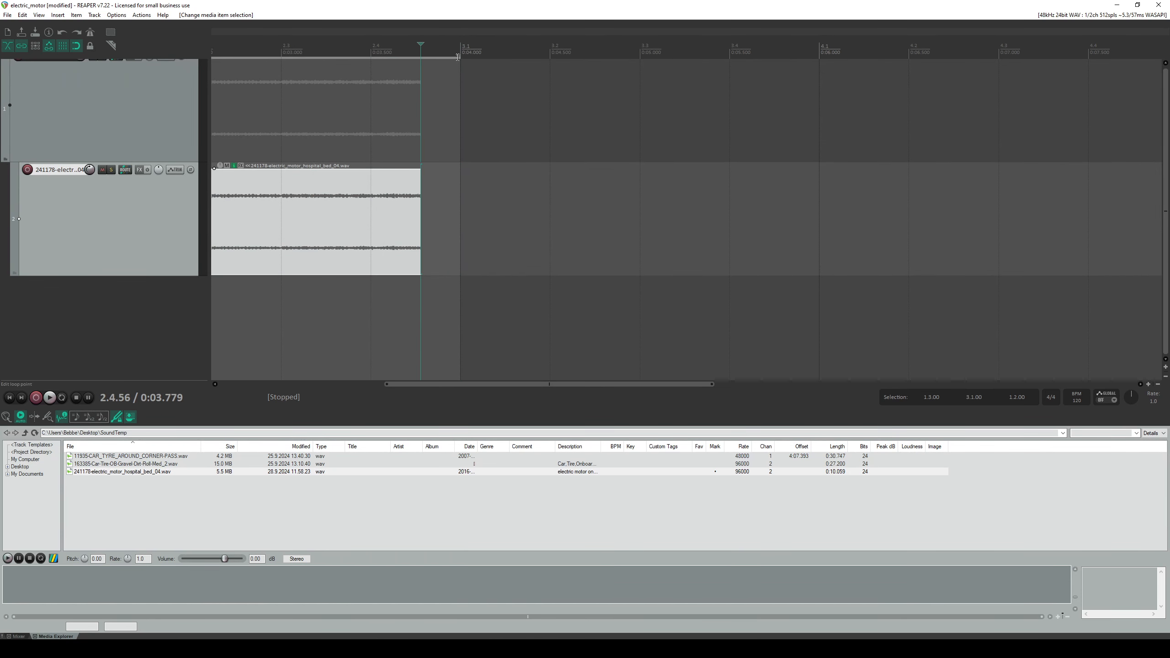
{"action": "left_click_drag", "start_coordinate": [459, 56], "coordinate": [398, 242]}
{"action": "scroll", "coordinate": [398, 242], "scroll_direction": "down", "scroll_amount": 5}
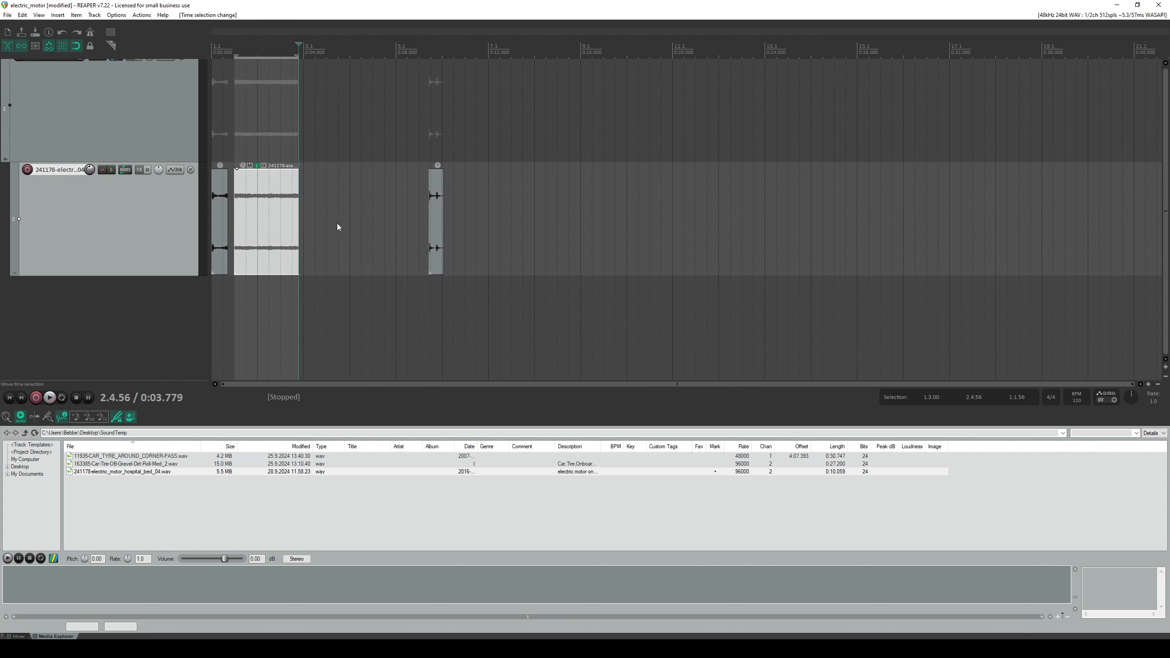
- Turn on repeat and play the running item as a loop from 0:01.000
{"action": "scroll", "coordinate": [436, 229], "scroll_direction": "up", "scroll_amount": 1}
{"action": "scroll", "coordinate": [348, 244], "scroll_direction": "up", "scroll_amount": 5}
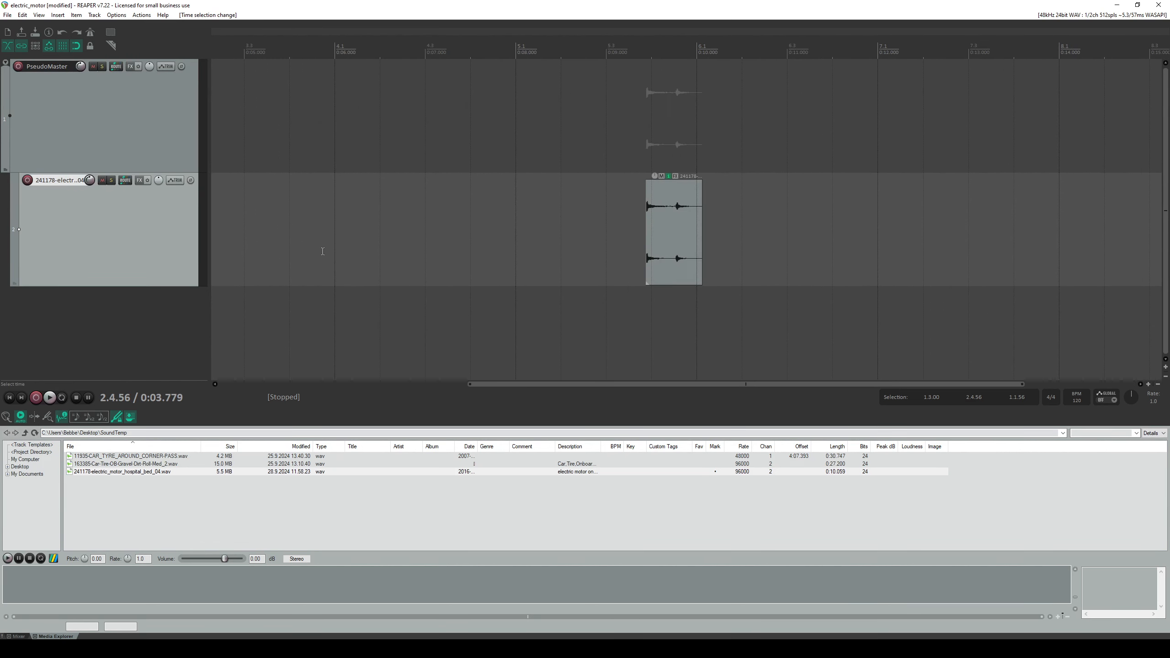
{"action": "left_click_drag", "start_coordinate": [278, 230], "coordinate": [698, 263]}
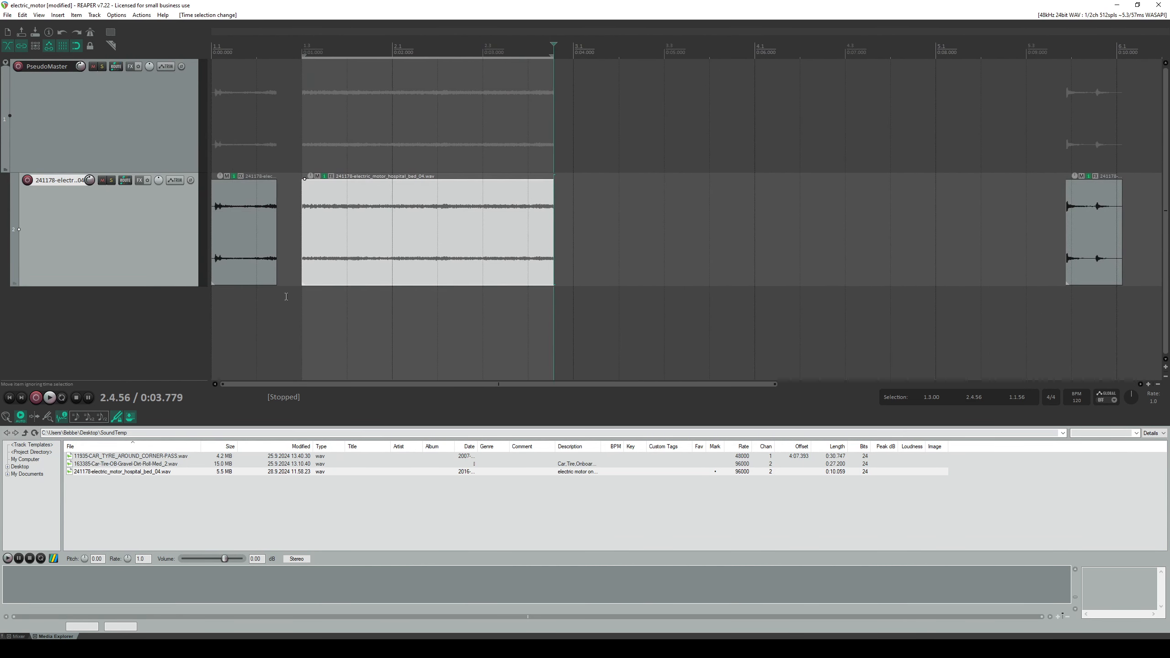
{"action": "left_click", "coordinate": [61, 398]}
{"action": "left_click", "coordinate": [307, 75]}
{"action": "key", "text": "space"}
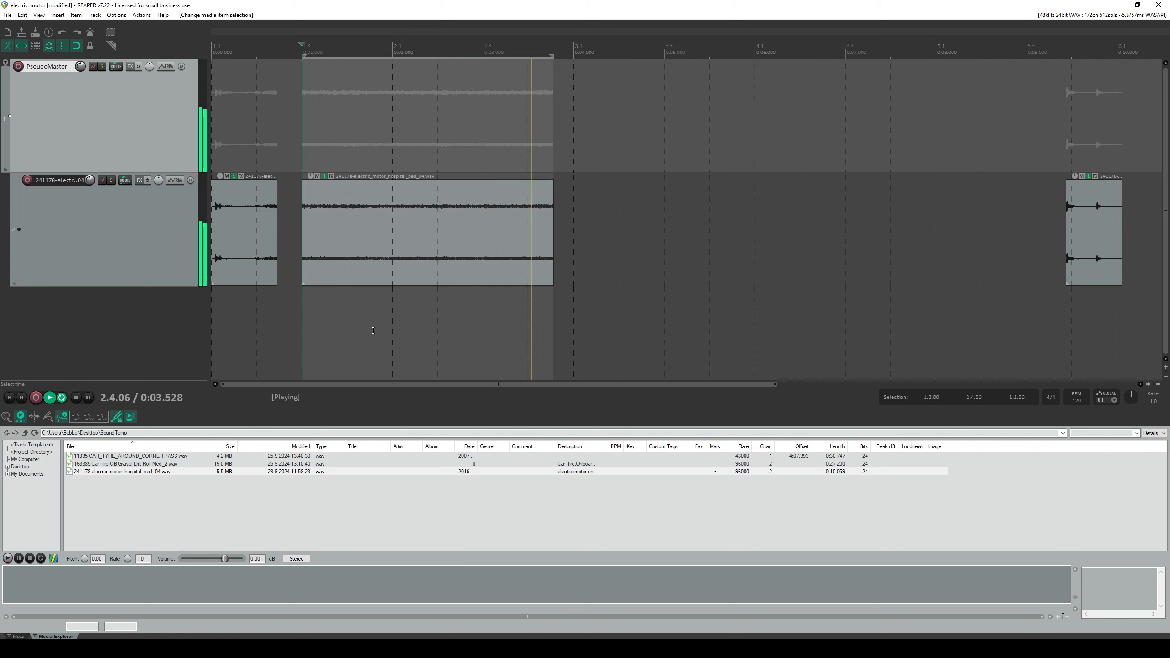
{"action": "key", "text": "space"}
- Place a copy of the running item directly after it and reverse the copy with the Toggle take reverse action
{"action": "left_click", "coordinate": [518, 236]}
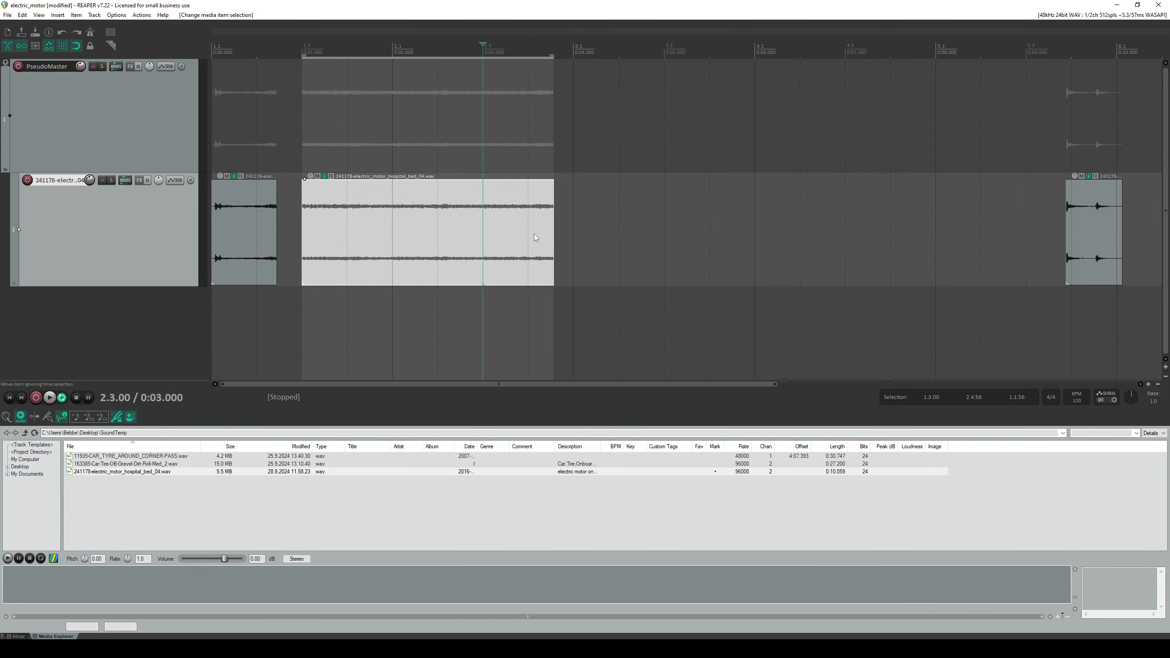
{"action": "left_click_drag", "start_coordinate": [478, 235], "coordinate": [740, 243]}
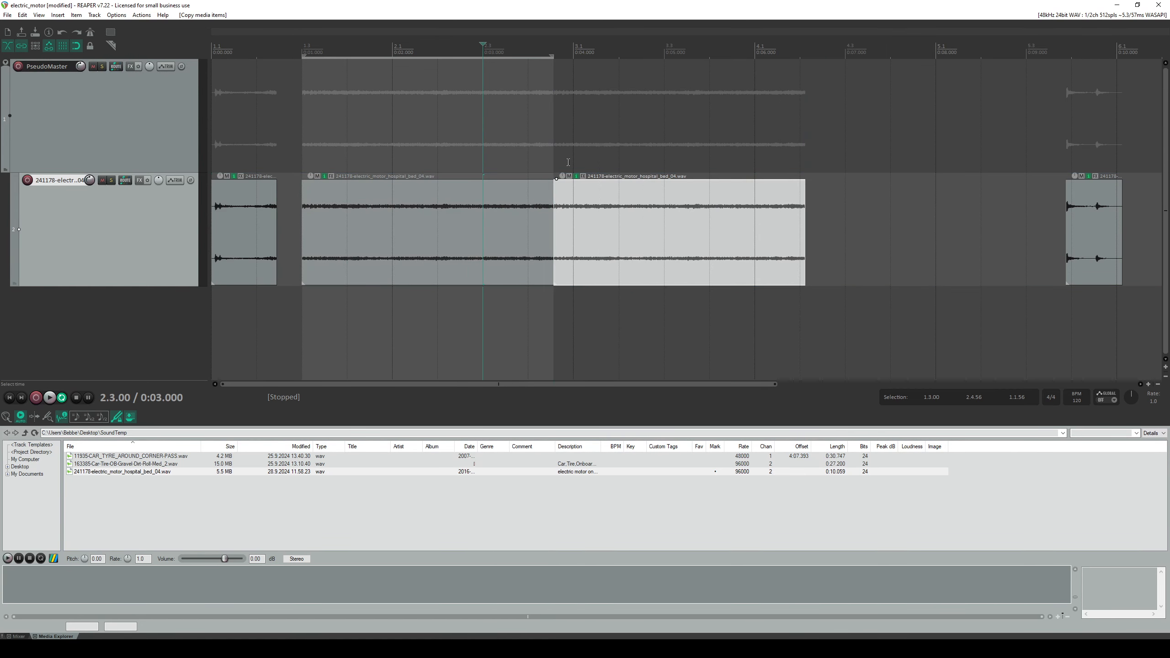
{"action": "left_click", "coordinate": [142, 15]}
{"action": "left_click", "coordinate": [148, 25]}
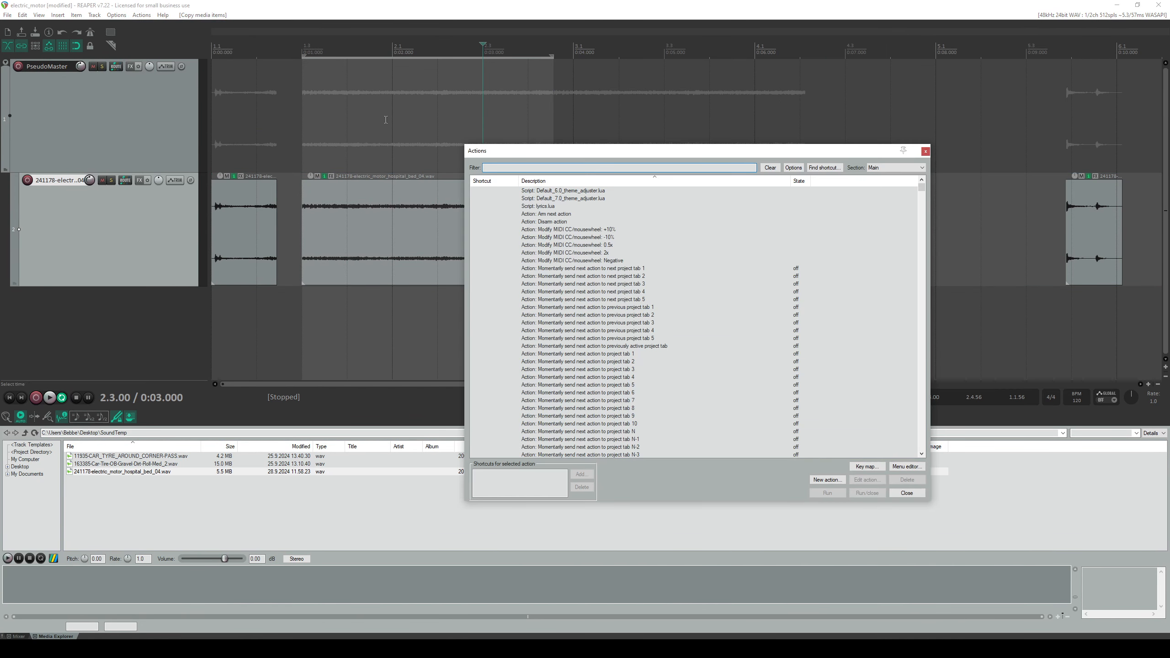
{"action": "type", "text": "reverse"}
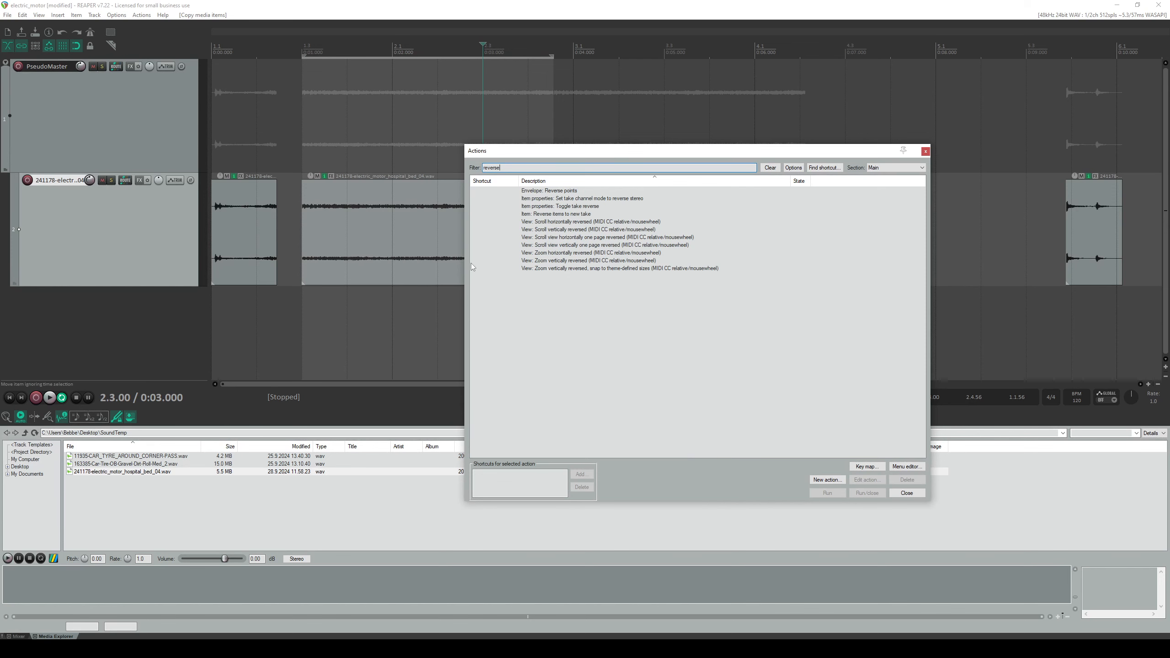
{"action": "double_click", "coordinate": [585, 207]}
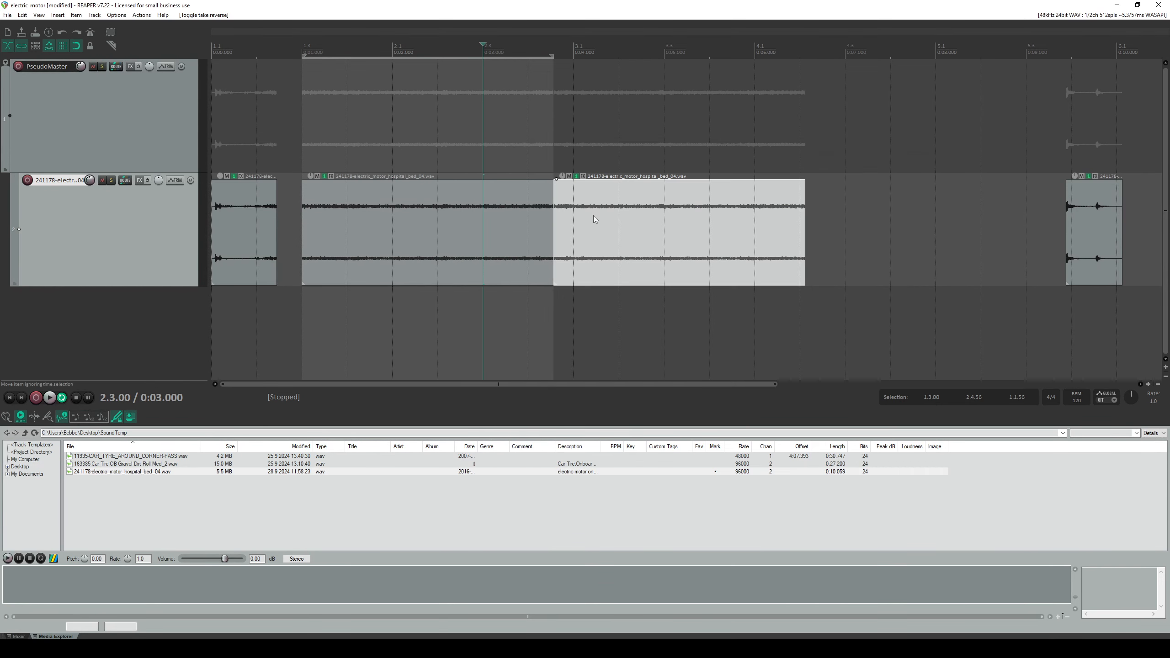
- Play from 0:01.000, and extend the time selection to the end of the reversed copy at 4.2.12
{"action": "left_click", "coordinate": [297, 60]}
{"action": "key", "text": "space"}
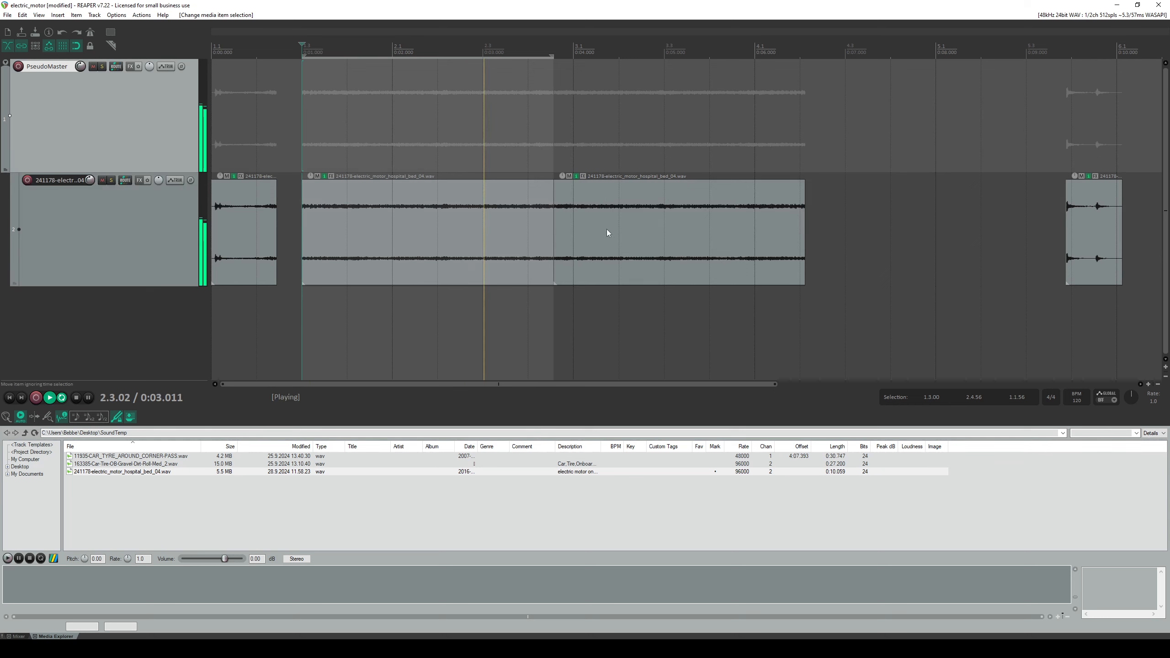
{"action": "key", "text": "space"}
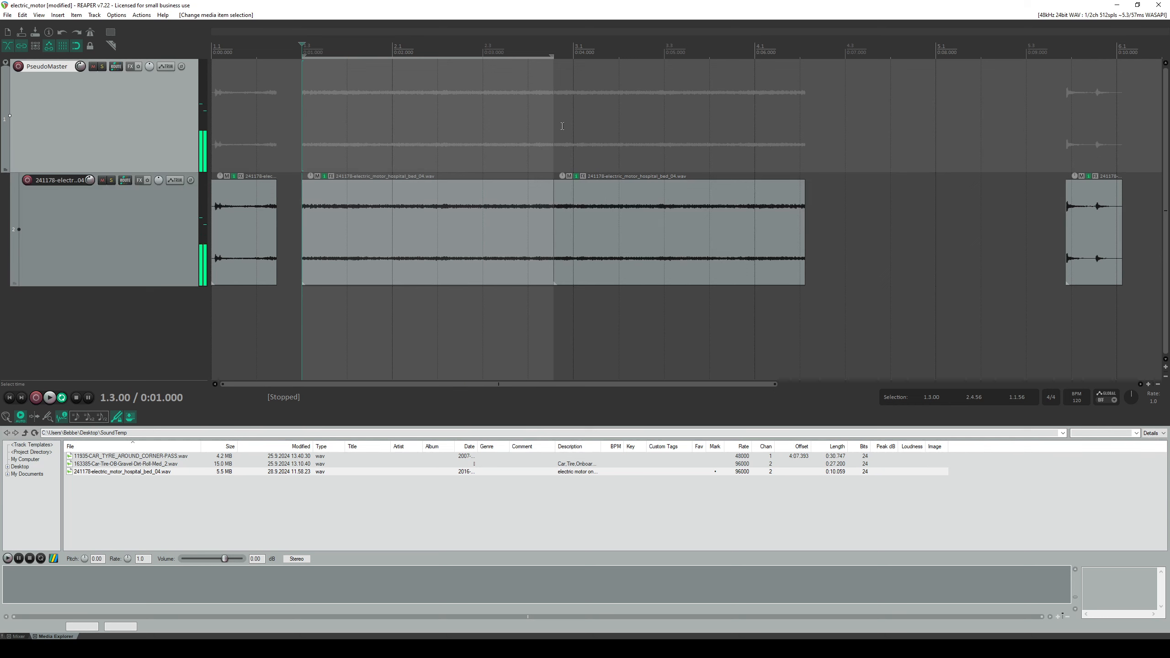
{"action": "left_click_drag", "start_coordinate": [553, 58], "coordinate": [783, 76]}
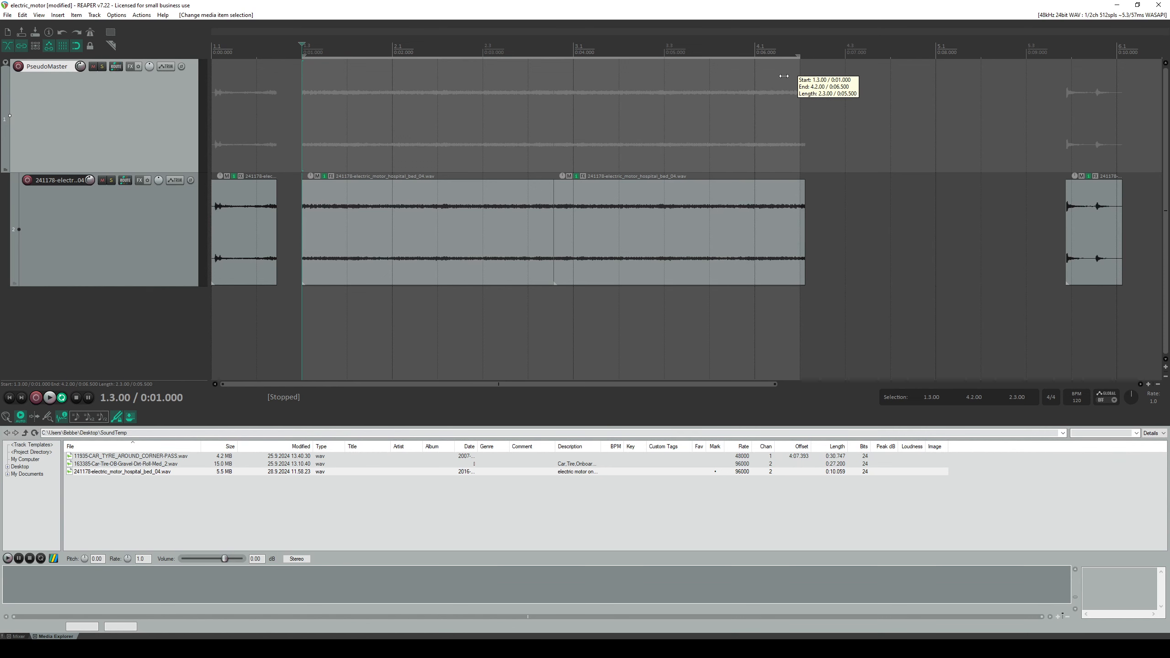
{"action": "left_click", "coordinate": [805, 181]}
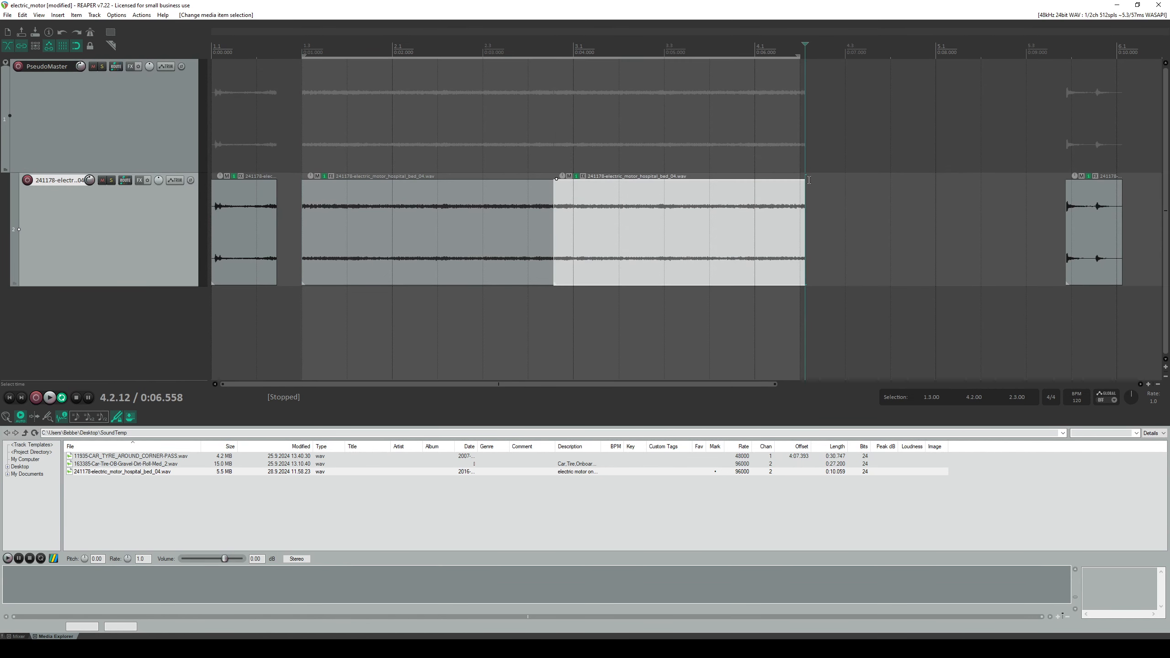
{"action": "left_click_drag", "start_coordinate": [800, 57], "coordinate": [805, 58]}
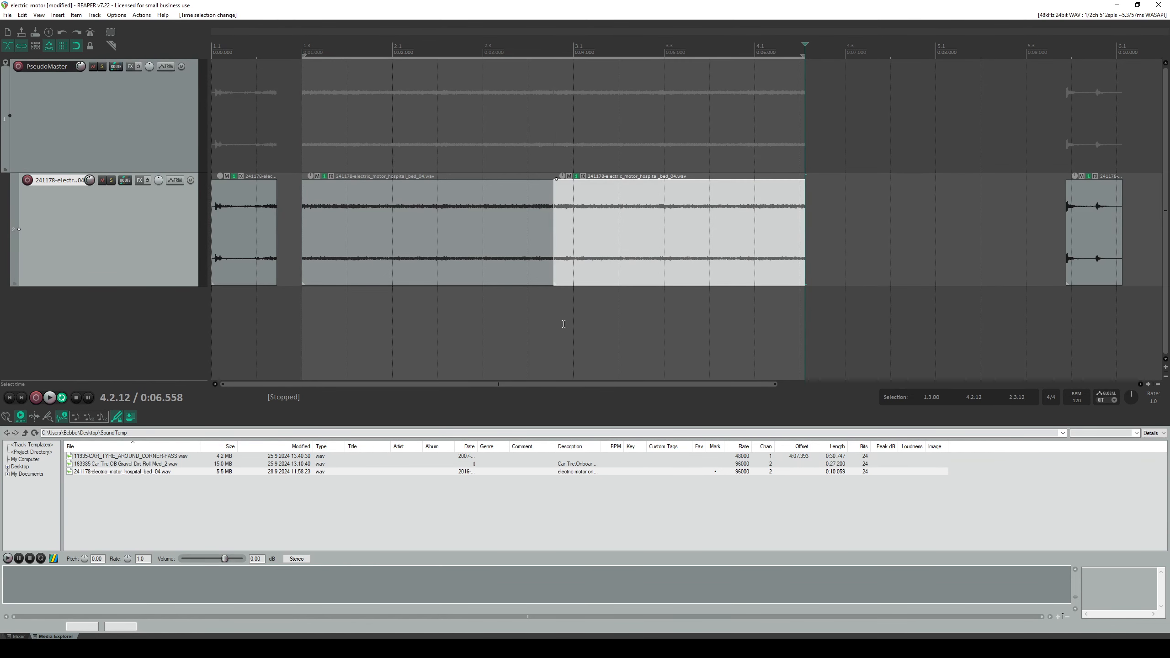
- Listen to the join between the running item and its reversed copy, starting playback shortly before it
{"action": "left_click", "coordinate": [600, 235]}
{"action": "left_click", "coordinate": [473, 100]}
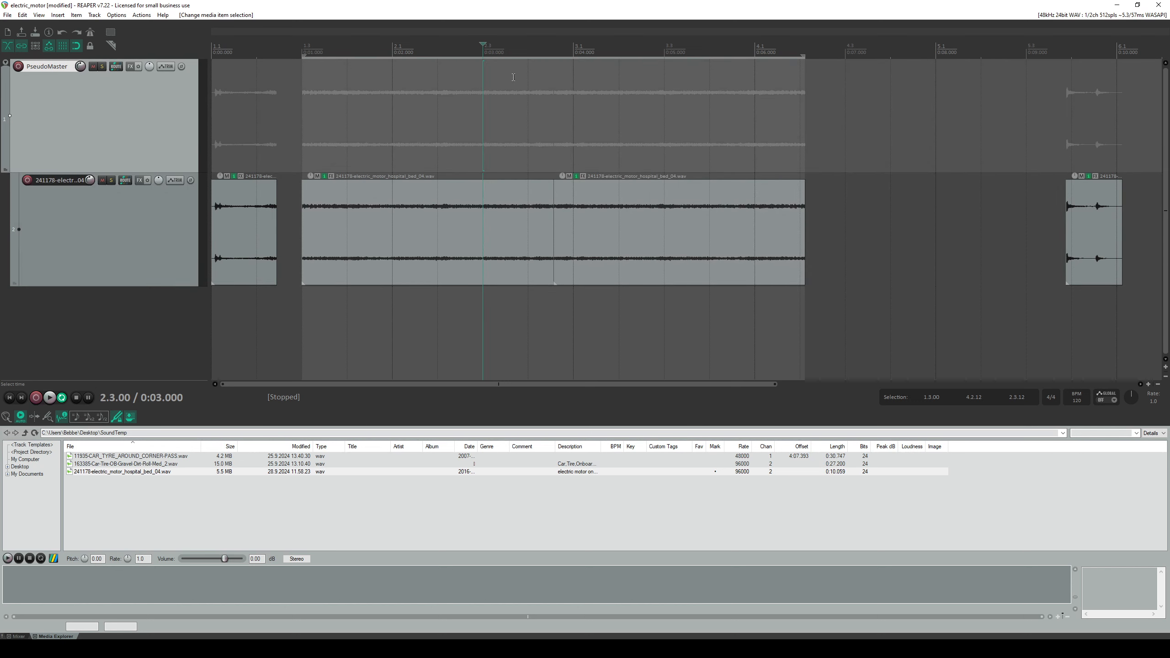
{"action": "left_click", "coordinate": [519, 98]}
{"action": "key", "text": "space"}
{"action": "key", "text": "space"}
{"action": "left_click", "coordinate": [467, 99]}
{"action": "key", "text": "space"}
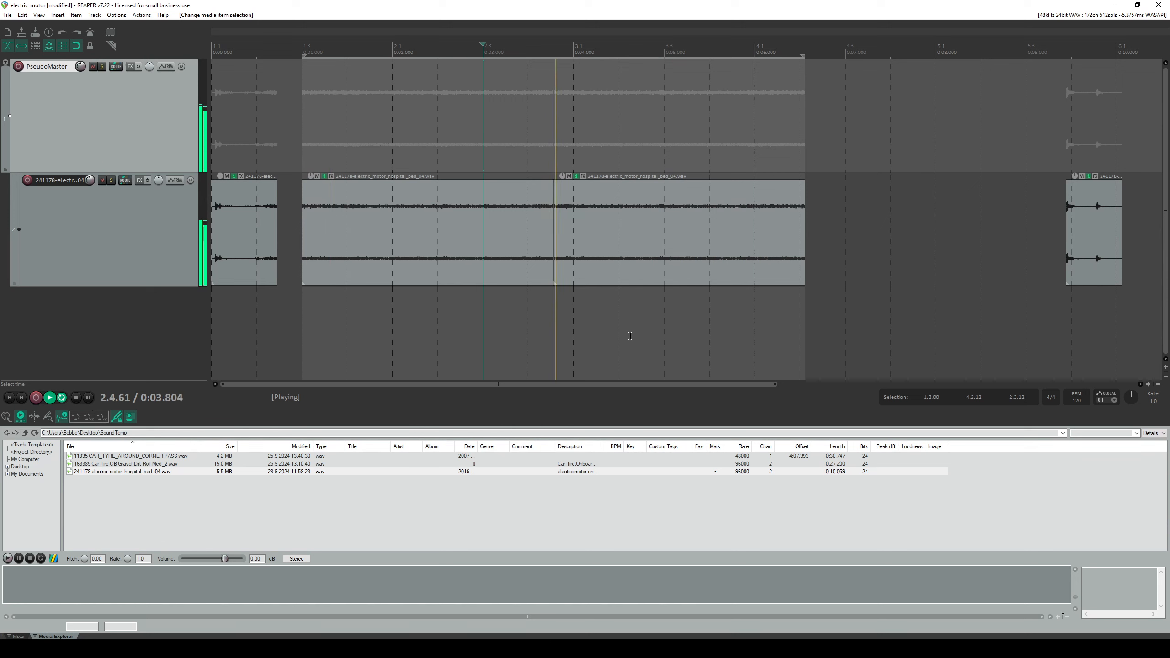
{"action": "key", "text": "space"}
- Delete the reversed copy and shorten the running item to end at 0:03.500
{"action": "left_click", "coordinate": [655, 239]}
{"action": "key", "text": "Delete"}
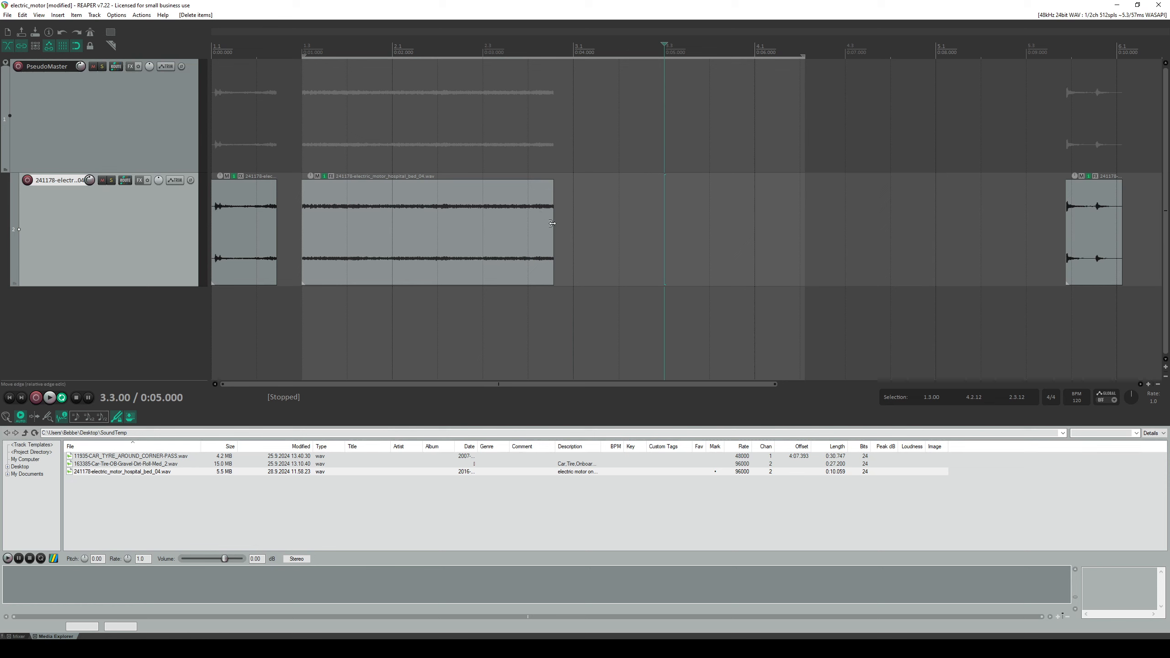
{"action": "left_click_drag", "start_coordinate": [550, 224], "coordinate": [529, 225]}
- Duplicate the shortened running item directly after itself and reverse the duplicate with Toggle take reverse
{"action": "left_click", "coordinate": [471, 233]}
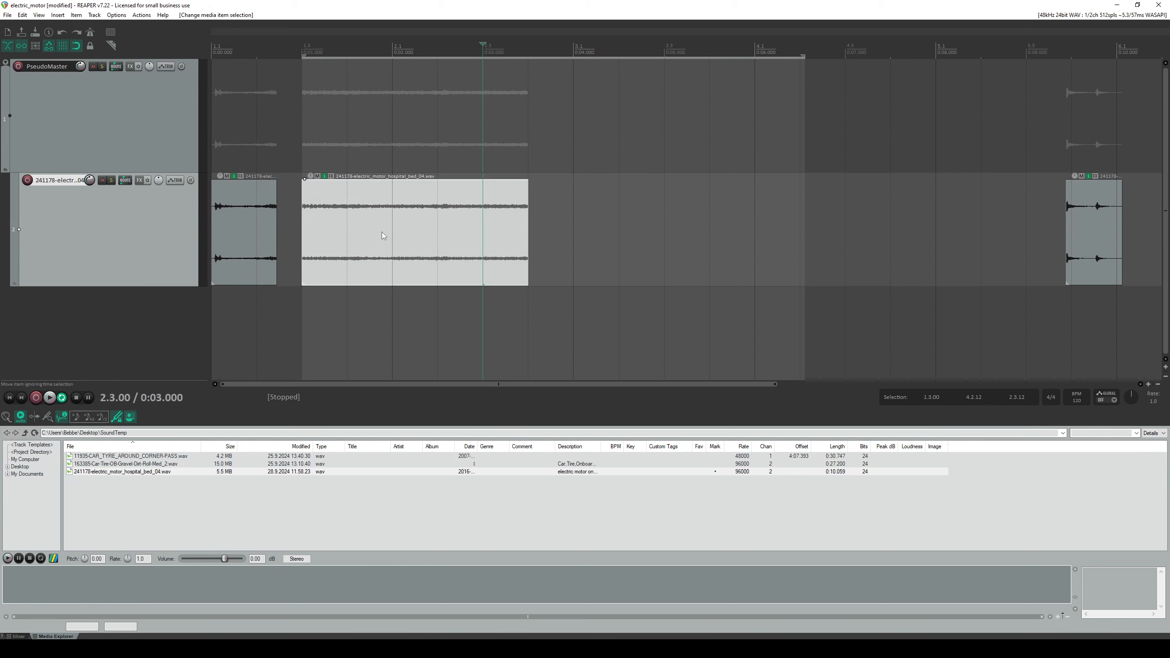
{"action": "left_click_drag", "start_coordinate": [382, 235], "coordinate": [608, 235]}
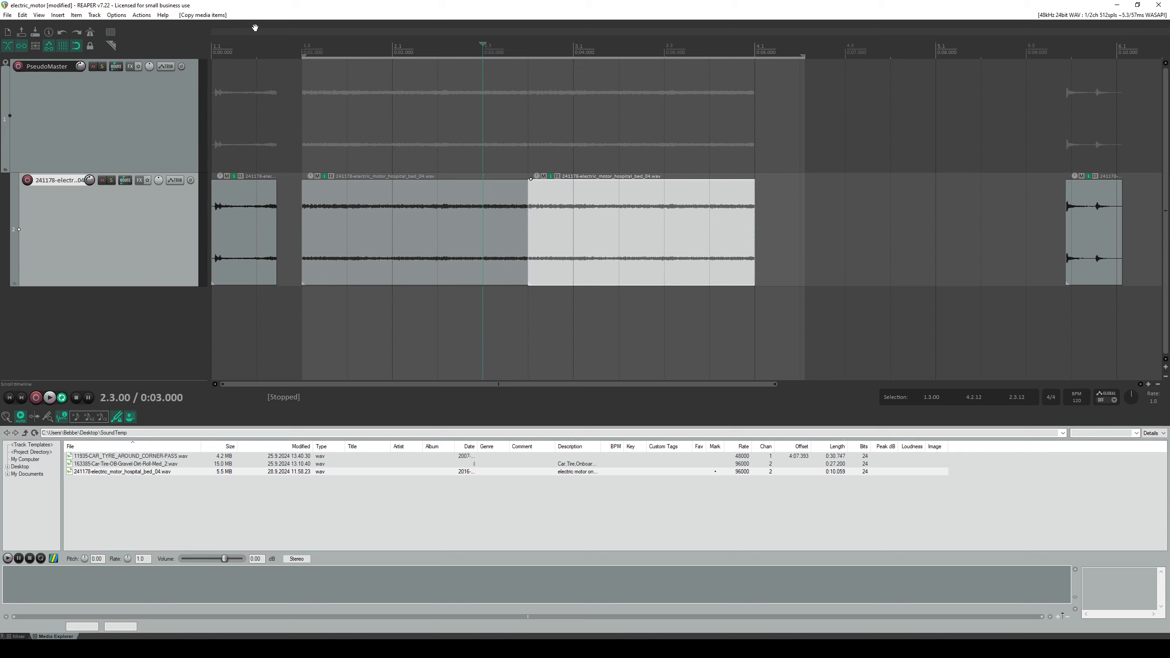
{"action": "left_click", "coordinate": [142, 15]}
{"action": "left_click", "coordinate": [157, 26]}
{"action": "type", "text": "reve"}
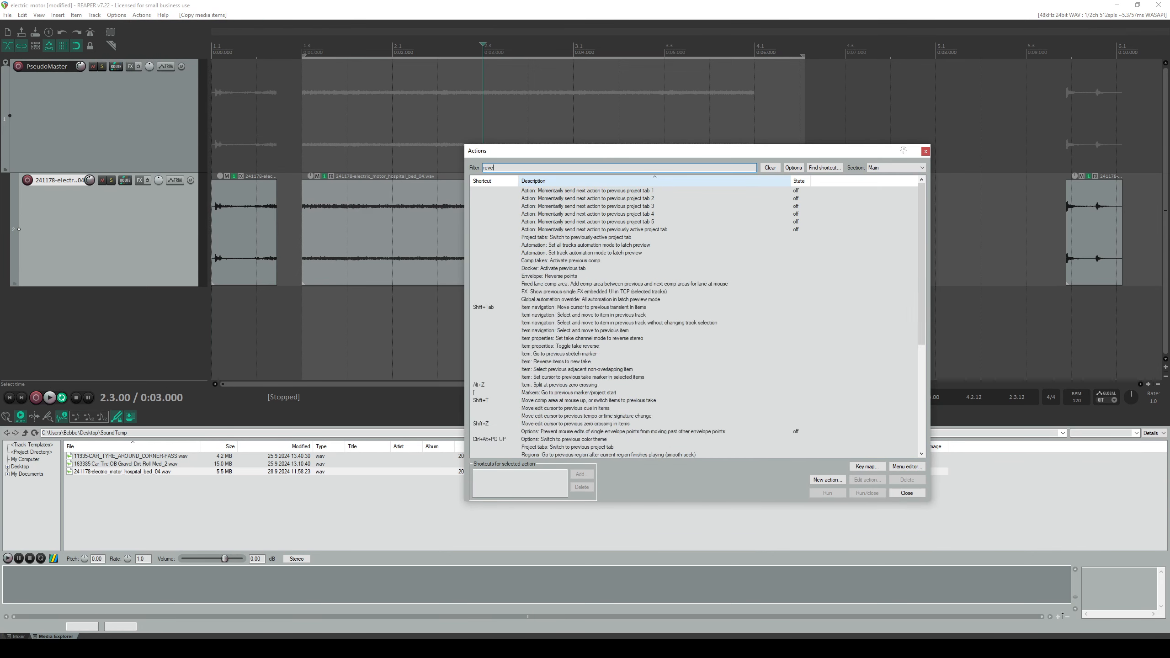
{"action": "type", "text": "r"}
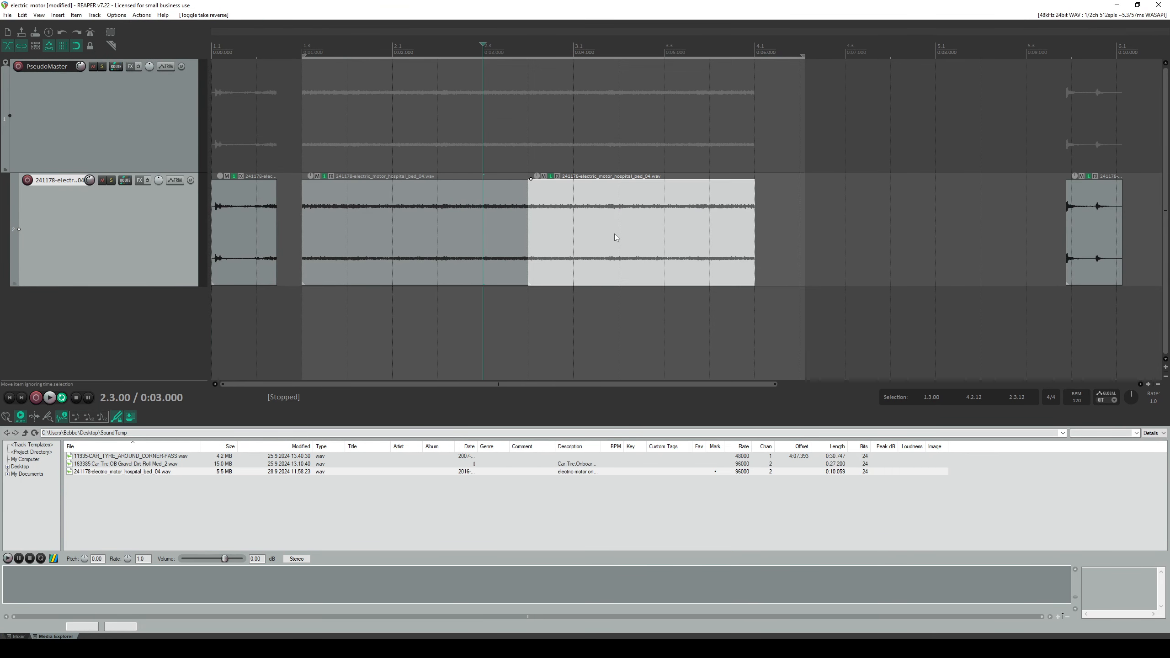
- Set the time selection's end to 4.1.00, the end of the reversed copy, and play the loop from 0:01.000
{"action": "left_click", "coordinate": [301, 84]}
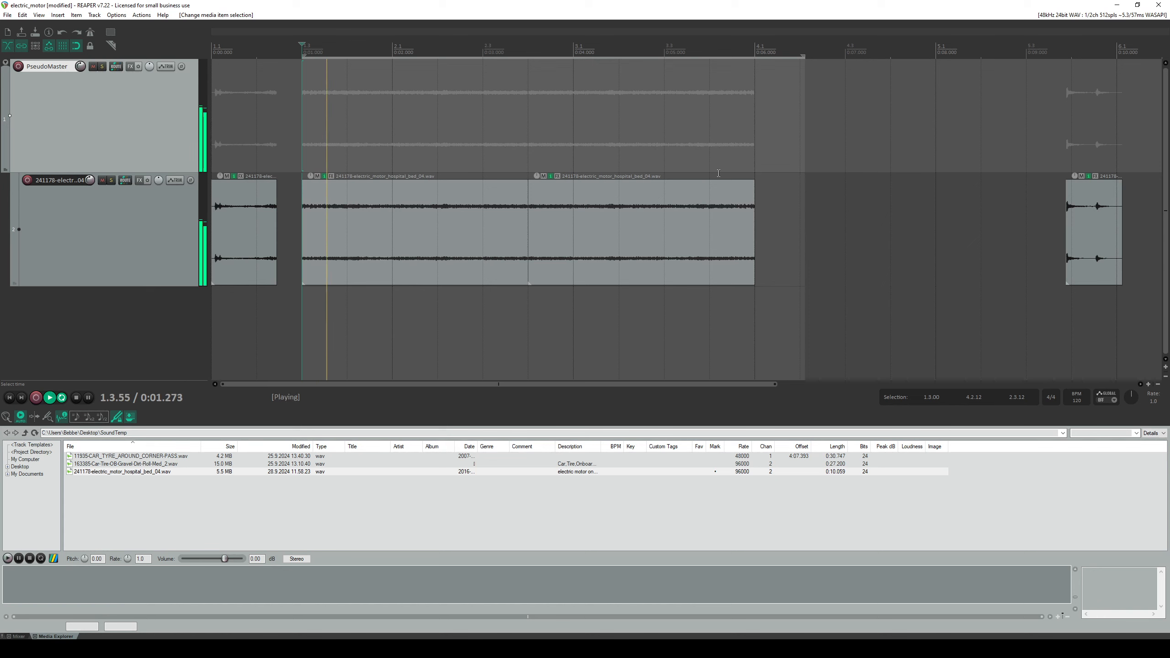
{"action": "left_click_drag", "start_coordinate": [804, 57], "coordinate": [755, 57]}
{"action": "key", "text": "space"}
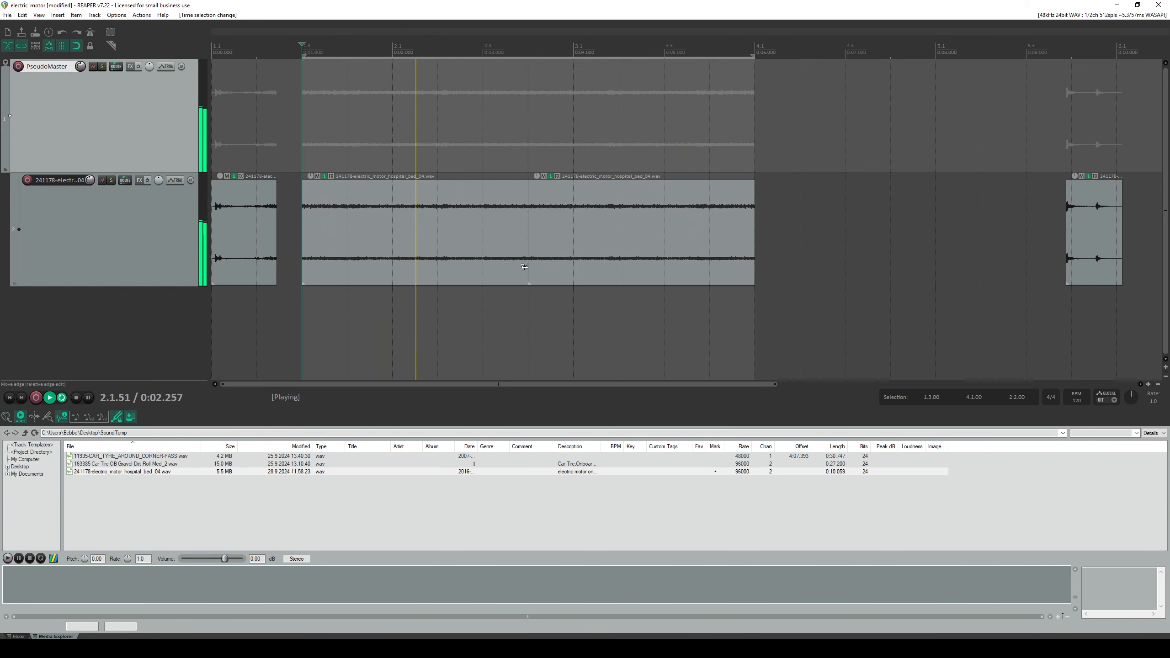
{"action": "key", "text": "space"}
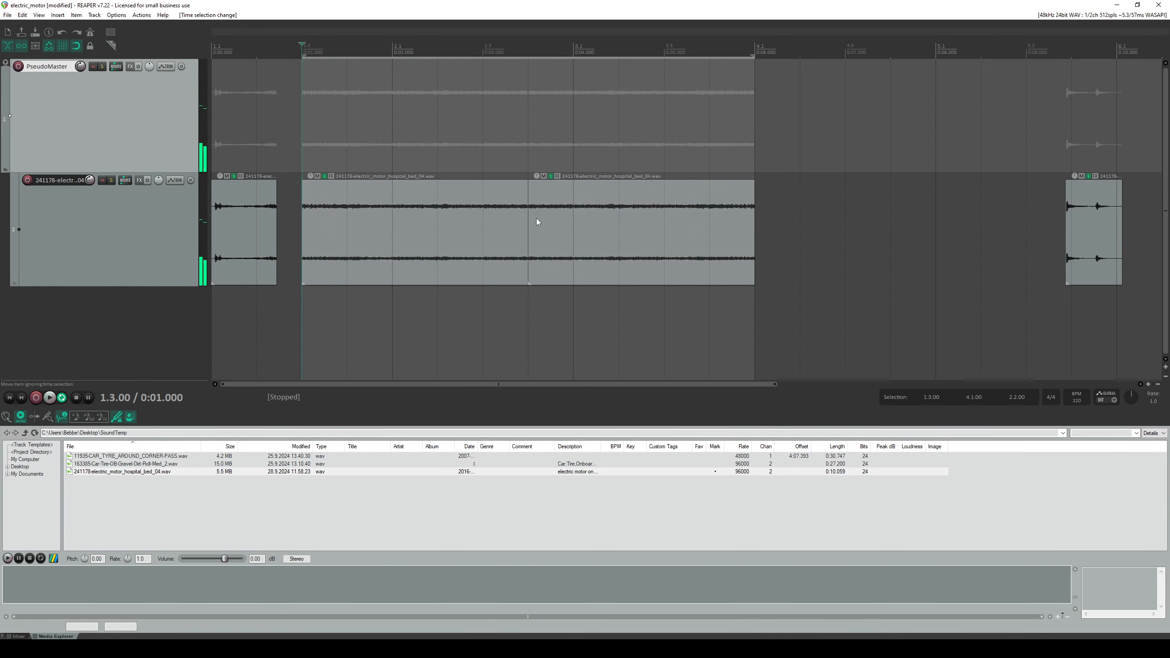
- Try overlapping the reversed copy with the running item by moving its start to 0:03.416, and play across the crossfade
{"action": "scroll", "coordinate": [534, 219], "scroll_direction": "up", "scroll_amount": 8}
{"action": "left_click_drag", "start_coordinate": [624, 226], "coordinate": [533, 238]}
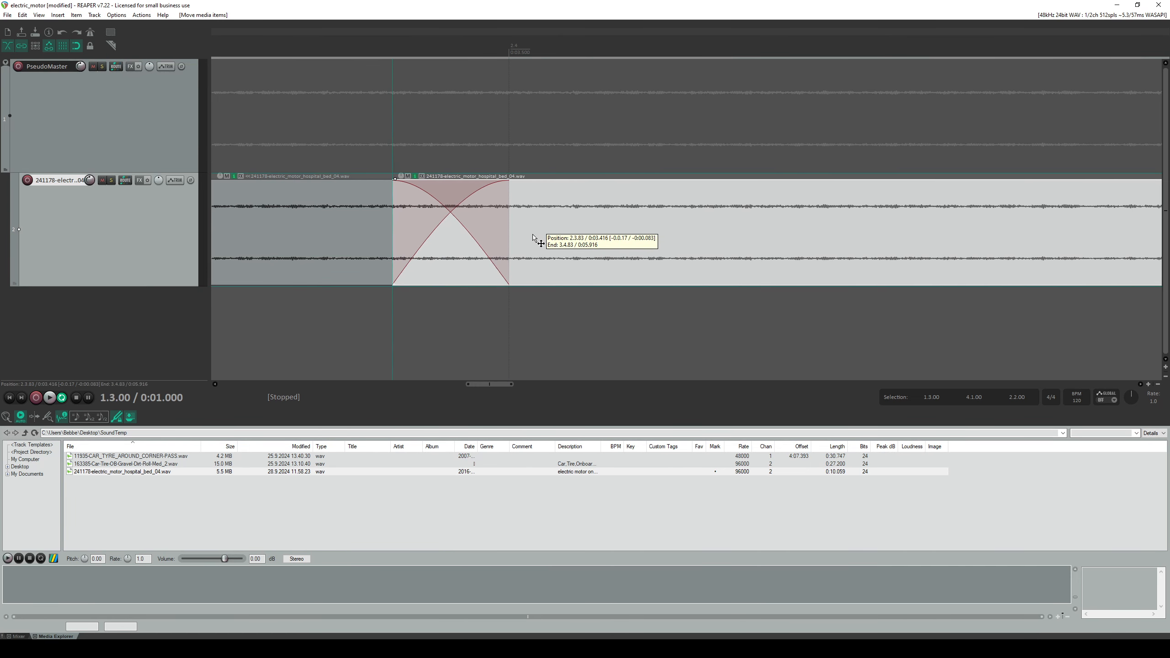
{"action": "scroll", "coordinate": [533, 238], "scroll_direction": "down", "scroll_amount": 8}
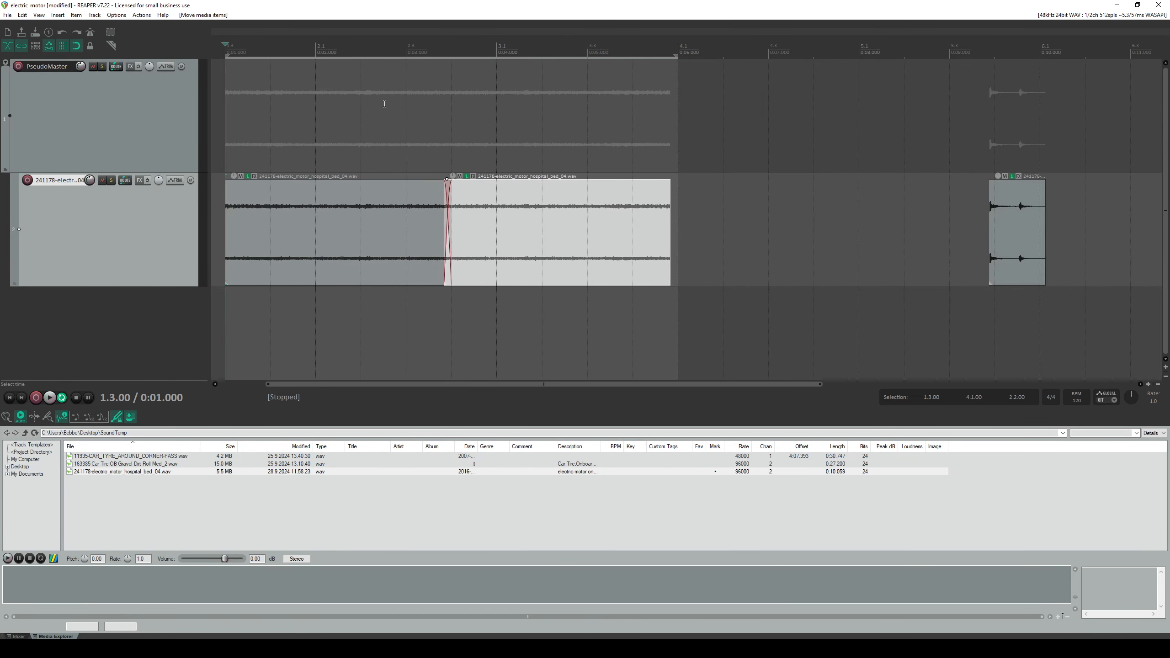
{"action": "left_click", "coordinate": [416, 169]}
{"action": "key", "text": "space"}
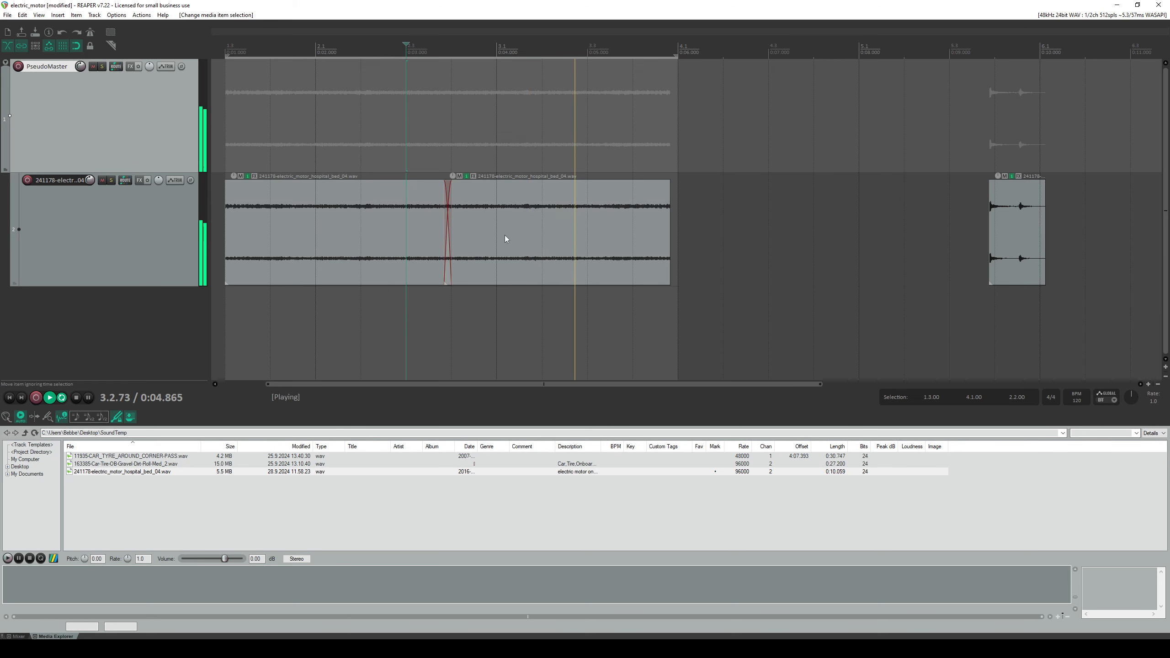
{"action": "key", "text": "space"}
{"action": "left_click", "coordinate": [489, 226]}
{"action": "key", "text": "ctrl+z"}
- Delete the copy after the running item and shorten the running item to end just before 0:03.500
{"action": "scroll", "coordinate": [439, 224], "scroll_direction": "up", "scroll_amount": 4}
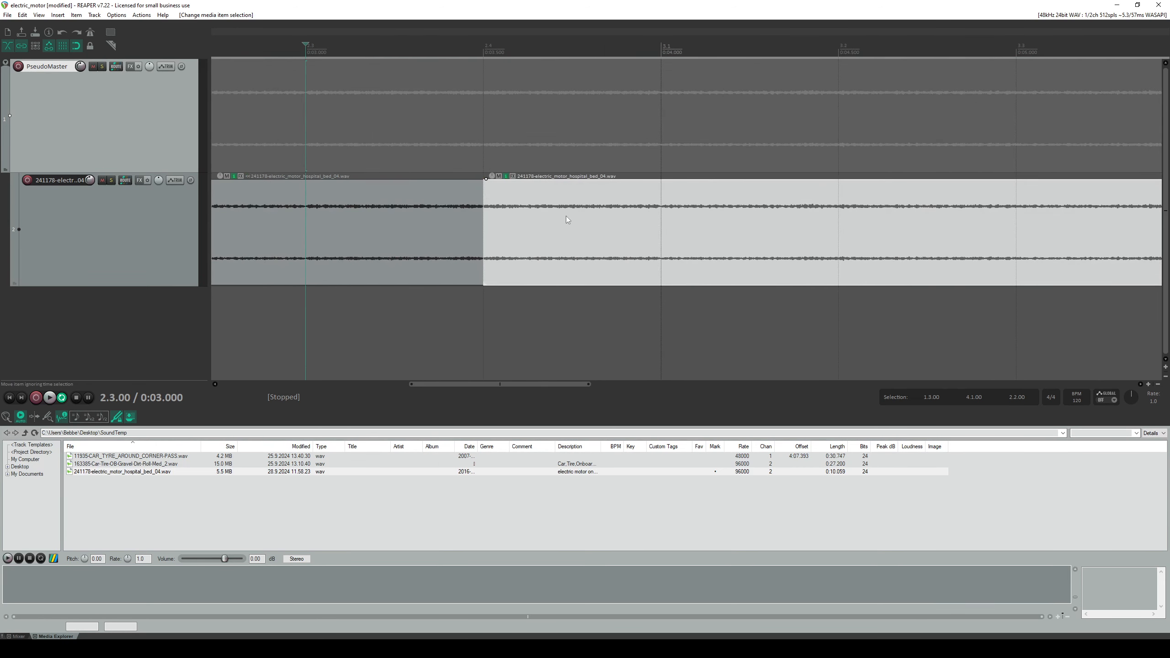
{"action": "key", "text": "ctrl+z"}
{"action": "key", "text": "ctrl+z"}
{"action": "left_click", "coordinate": [503, 225]}
{"action": "key", "text": "Delete"}
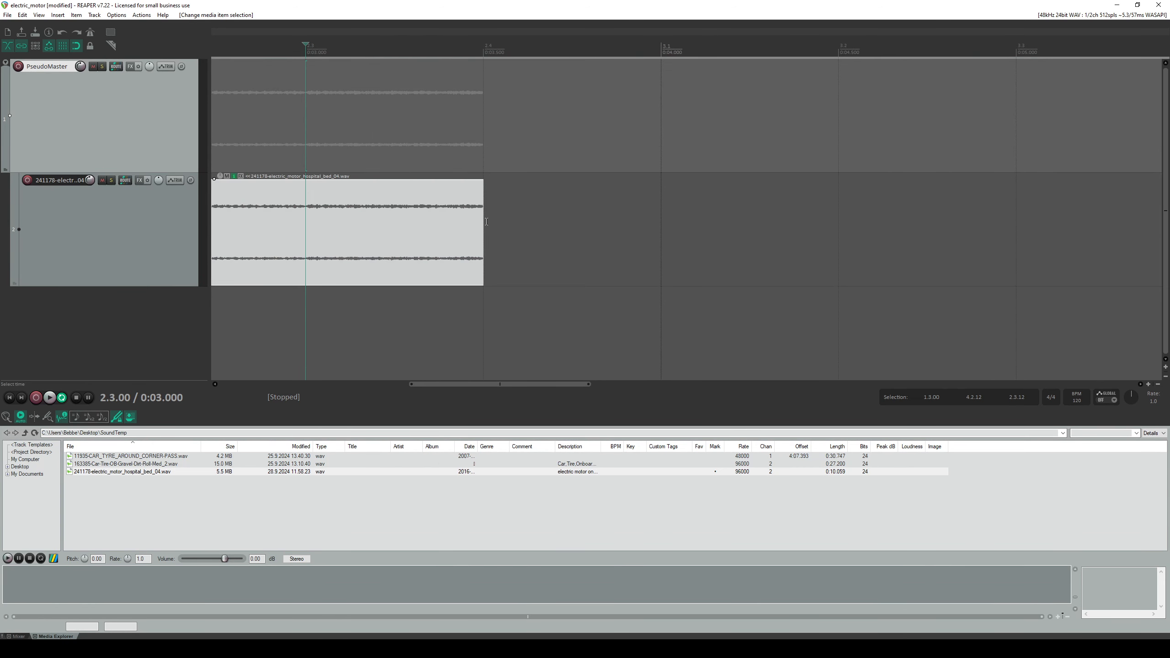
{"action": "left_click_drag", "start_coordinate": [466, 226], "coordinate": [454, 227]}
- Duplicate the shortened running item, reverse the duplicate with Toggle take reverse, and place it directly against the original's end
{"action": "scroll", "coordinate": [495, 252], "scroll_direction": "down", "scroll_amount": 7}
{"action": "scroll", "coordinate": [418, 242], "scroll_direction": "up", "scroll_amount": 1}
{"action": "left_click_drag", "start_coordinate": [348, 226], "coordinate": [552, 228]}
{"action": "left_click_drag", "start_coordinate": [349, 229], "coordinate": [510, 229]}
{"action": "left_click", "coordinate": [135, 14]}
{"action": "left_click", "coordinate": [157, 24]}
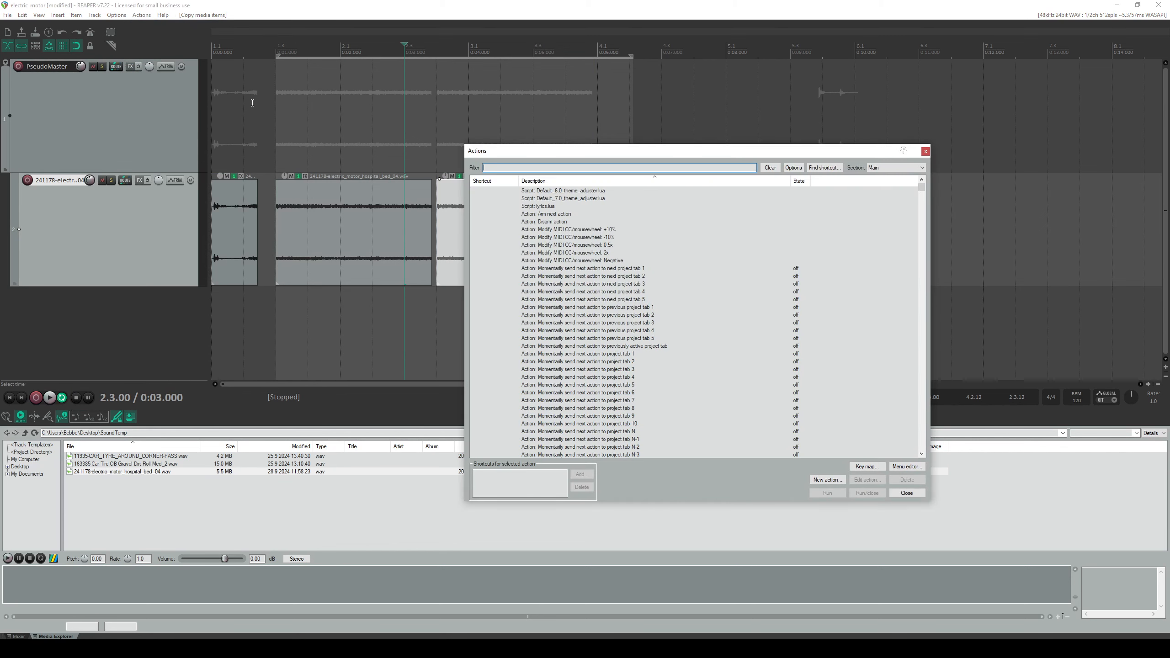
{"action": "type", "text": "reverse"}
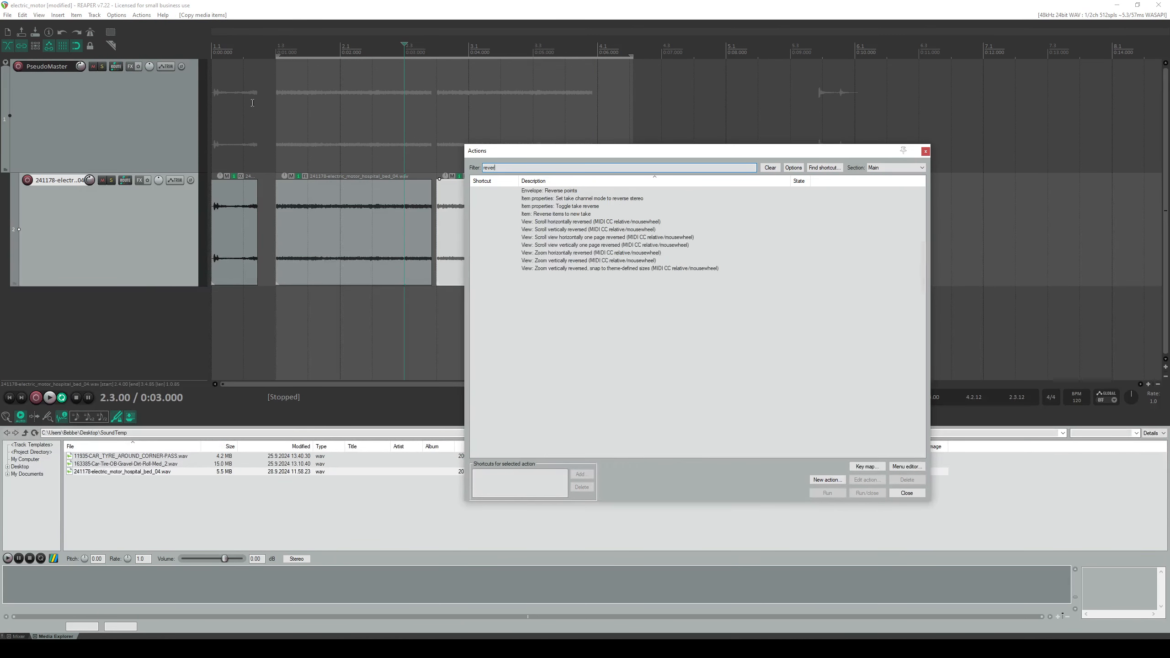
{"action": "double_click", "coordinate": [580, 206]}
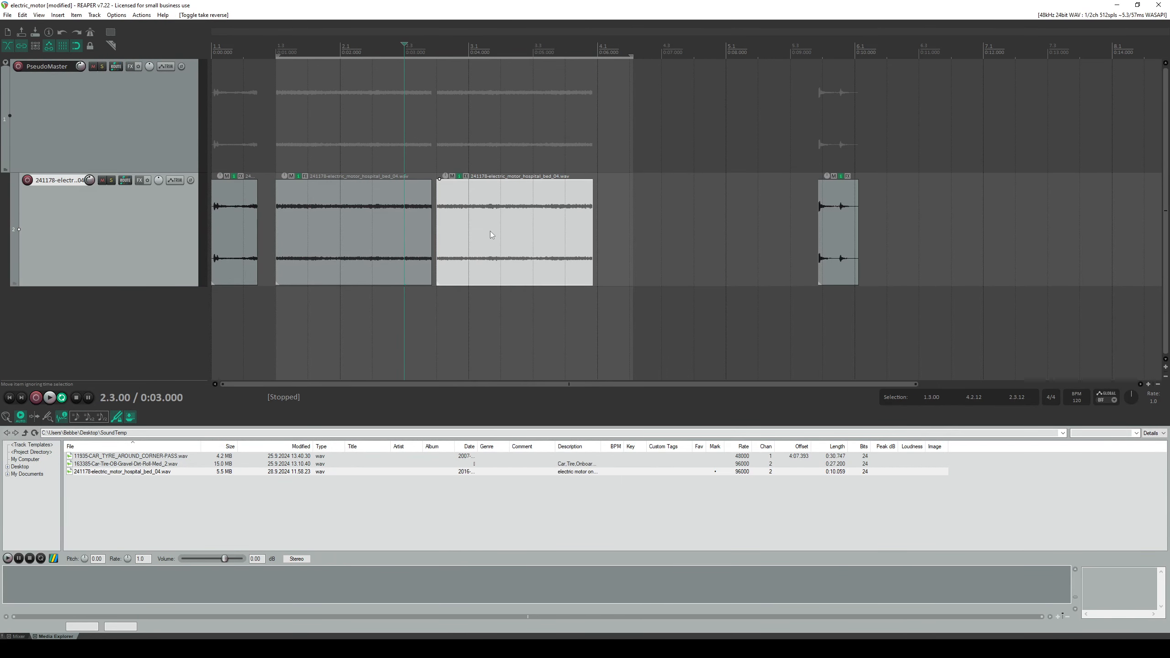
{"action": "left_click_drag", "start_coordinate": [497, 231], "coordinate": [477, 235]}
- Play across the join between the running item and its reversed copy, starting from 0:03.000
{"action": "left_click", "coordinate": [388, 109]}
{"action": "key", "text": "space"}
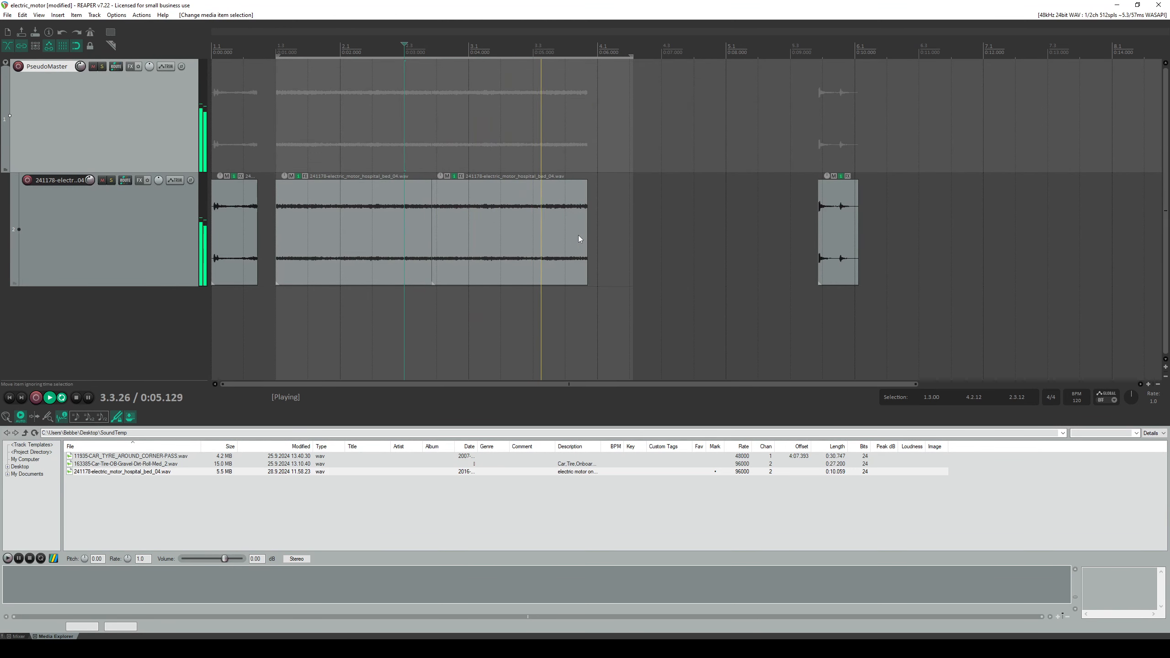
{"action": "key", "text": "space"}
- Set the time selection's end to 3.4.69, the end of the reversed copy, and play the loop from 0:01.000
{"action": "left_click", "coordinate": [584, 185]}
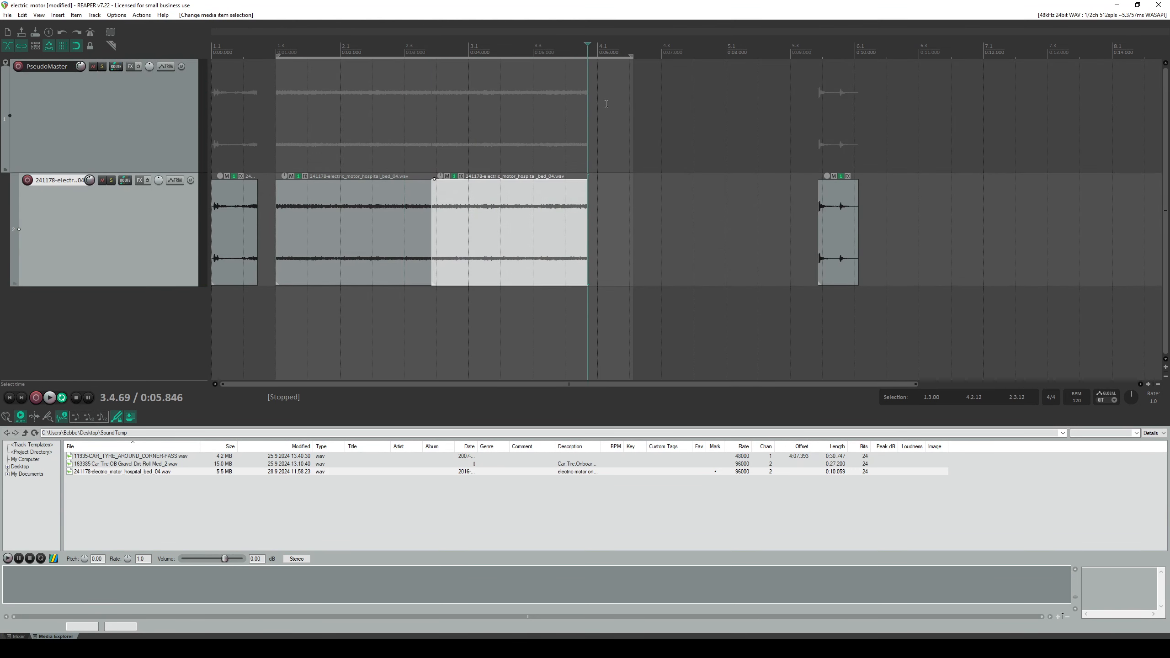
{"action": "left_click_drag", "start_coordinate": [626, 55], "coordinate": [587, 55]}
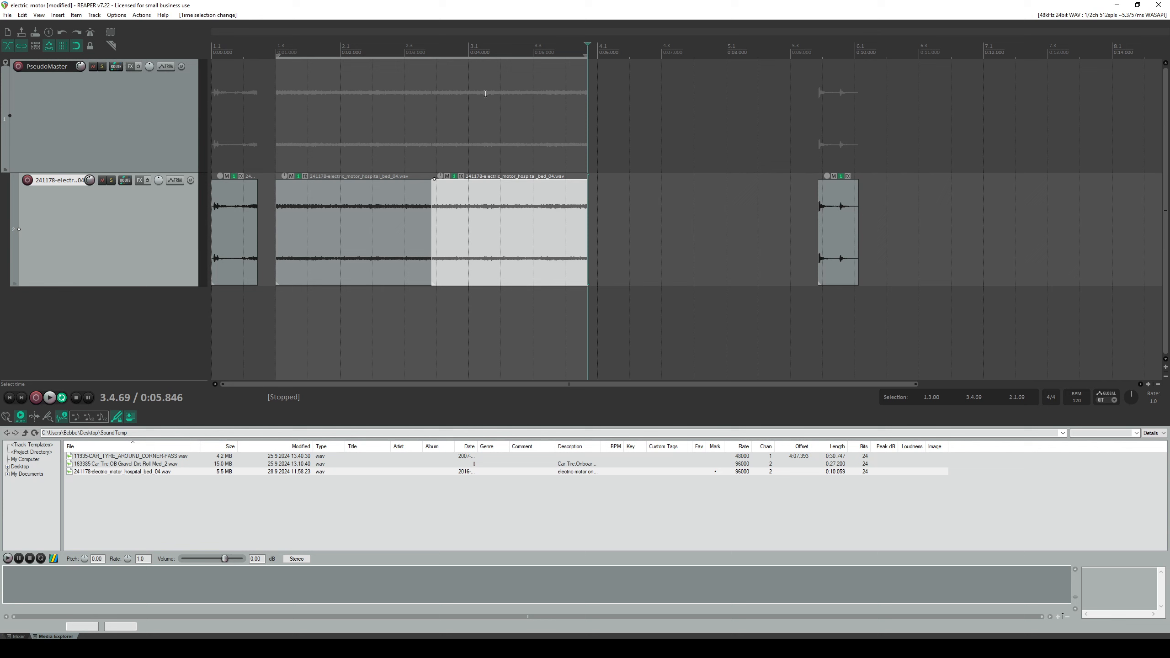
{"action": "left_click", "coordinate": [263, 74]}
{"action": "key", "text": "space"}
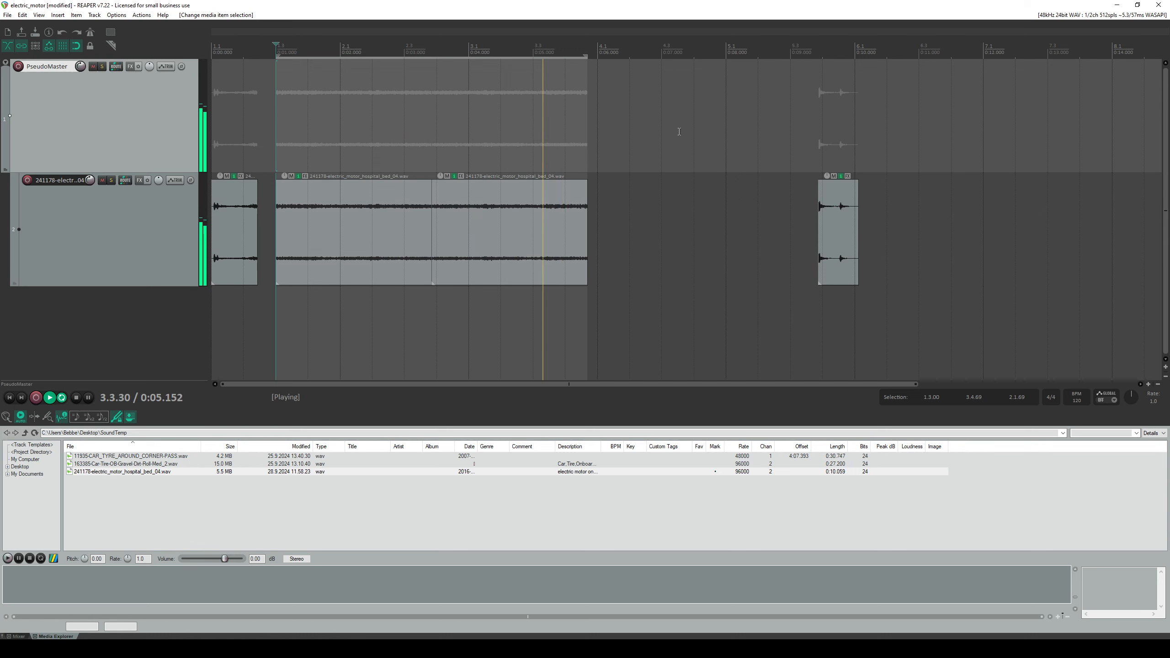
{"action": "key", "text": "space"}
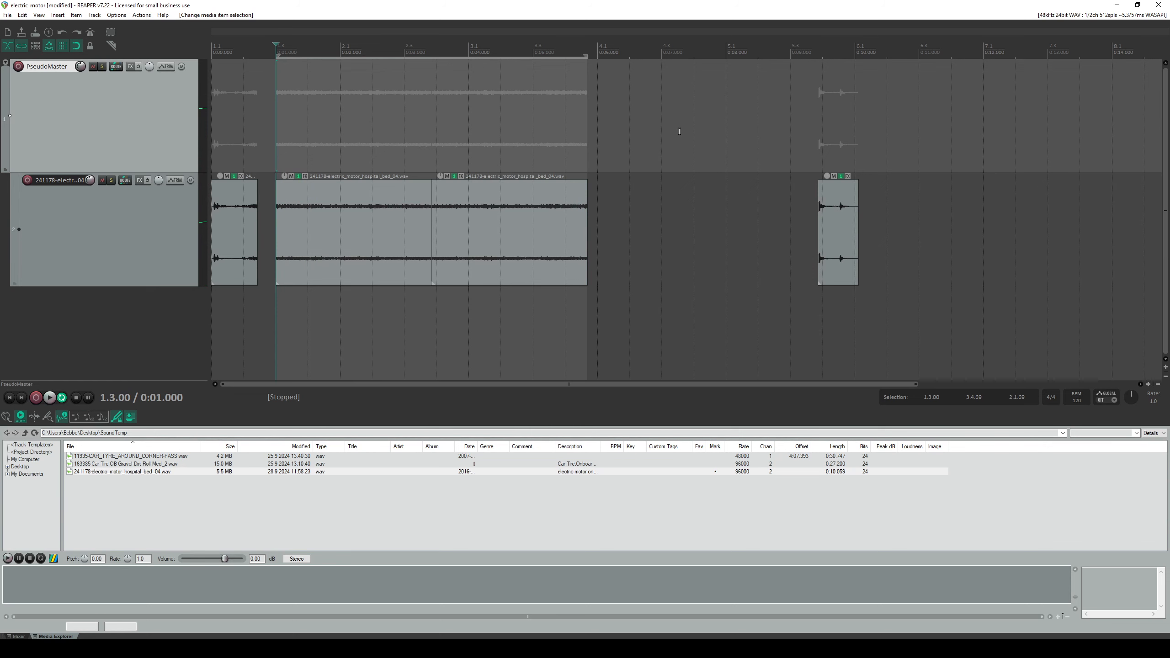
{"action": "left_click", "coordinate": [357, 199]}
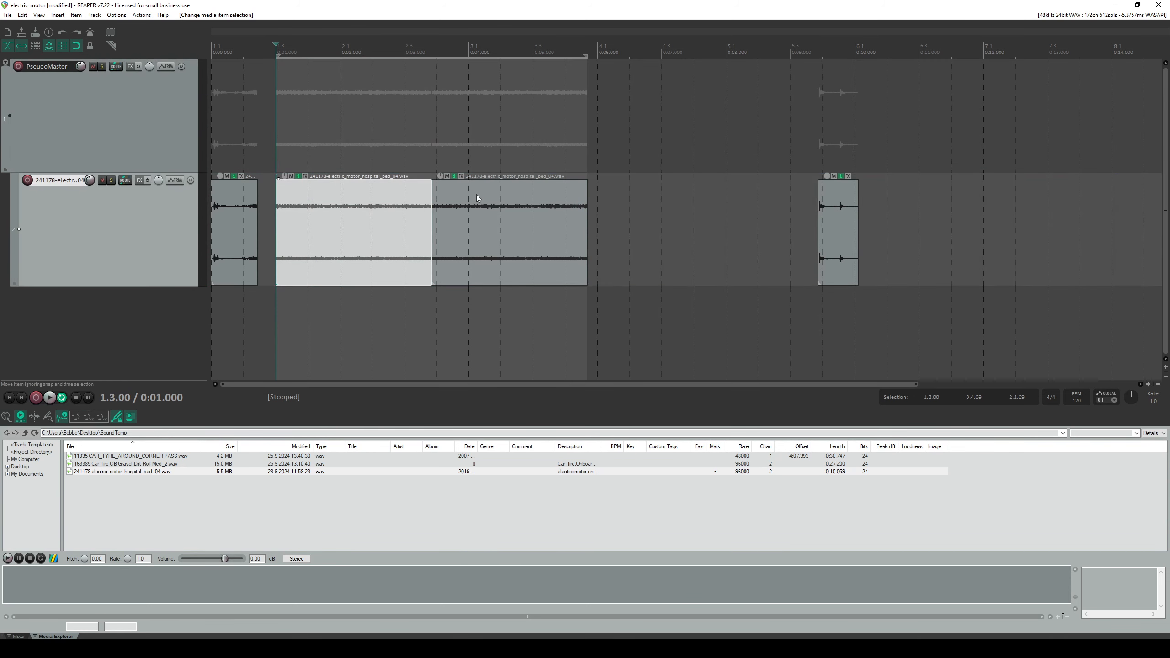
{"action": "left_click", "coordinate": [477, 196], "text": "ctrl"}
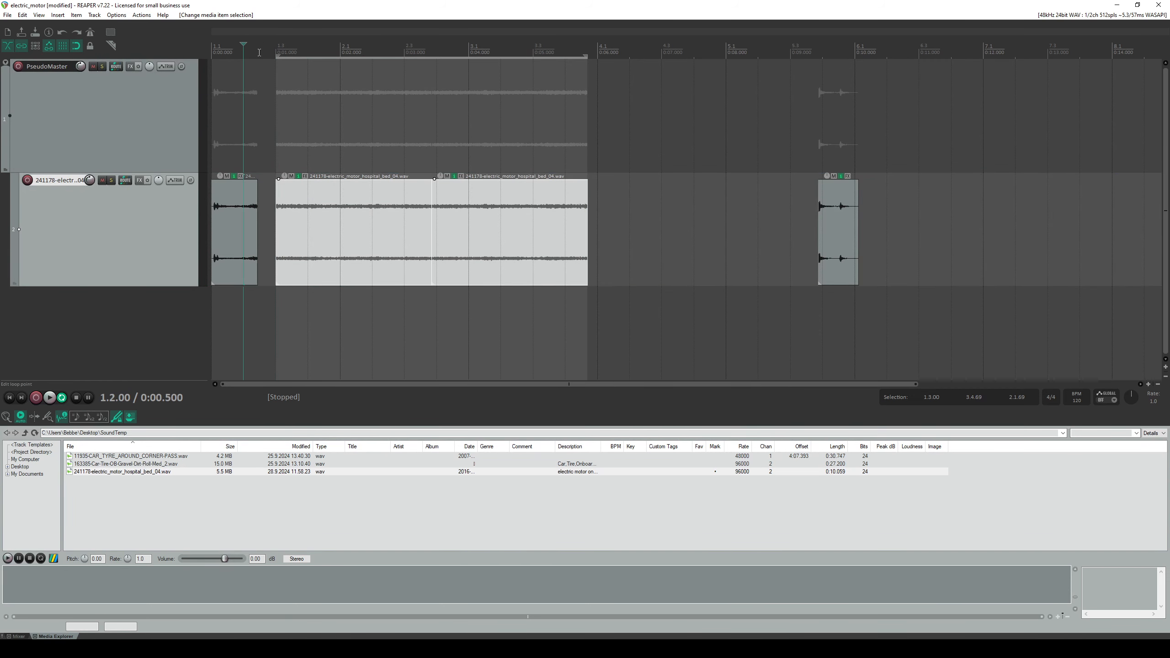
{"action": "left_click", "coordinate": [253, 197]}
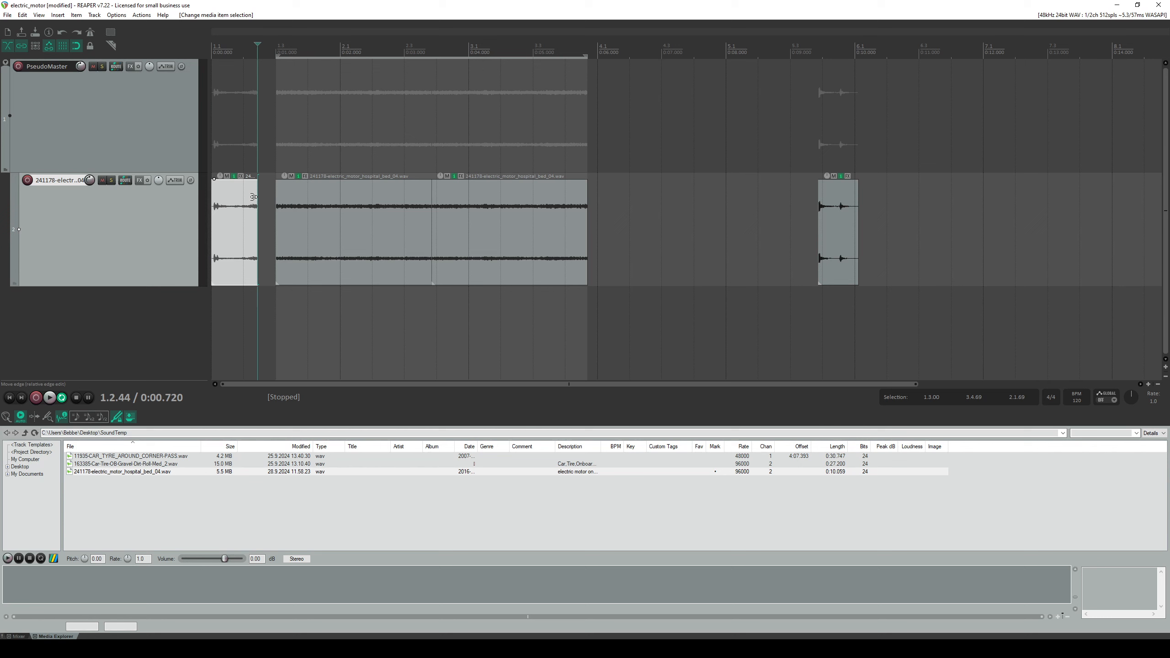
{"action": "left_click", "coordinate": [398, 203], "text": "ctrl"}
{"action": "left_click", "coordinate": [478, 196], "text": "ctrl"}
{"action": "left_click_drag", "start_coordinate": [402, 193], "coordinate": [313, 197]}
{"action": "left_click", "coordinate": [664, 220]}
{"action": "left_click", "coordinate": [360, 199]}
{"action": "scroll", "coordinate": [309, 203], "scroll_direction": "up", "scroll_amount": 1}
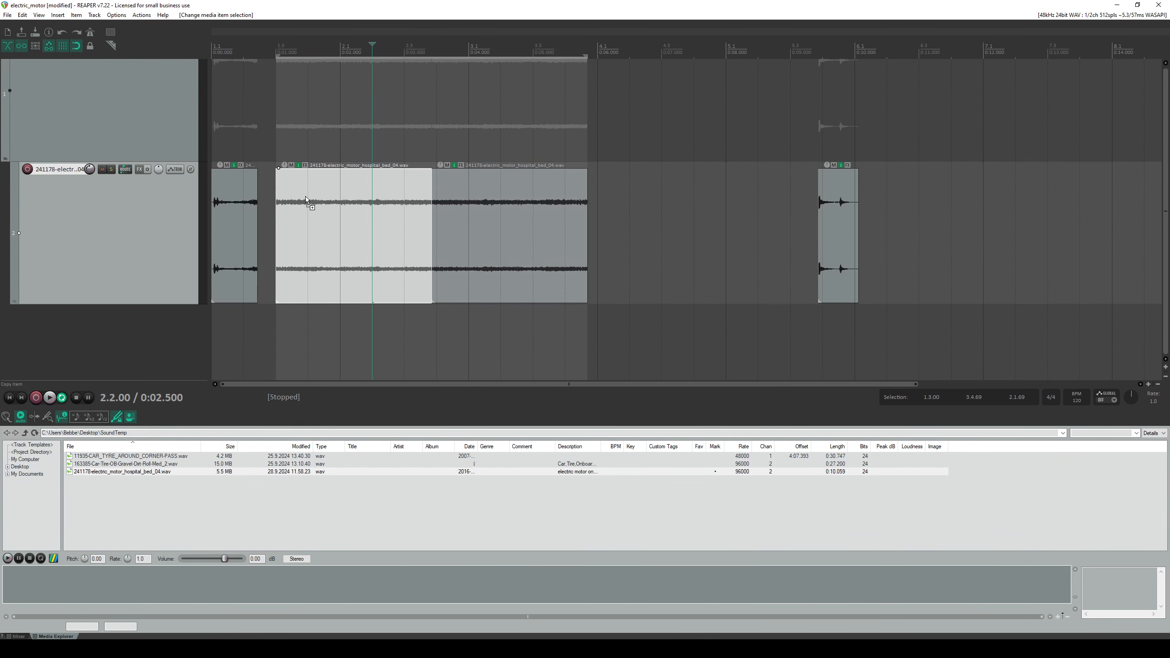
{"action": "scroll", "coordinate": [328, 208], "scroll_direction": "down", "scroll_amount": 1}
{"action": "left_click", "coordinate": [459, 191], "text": "shift"}
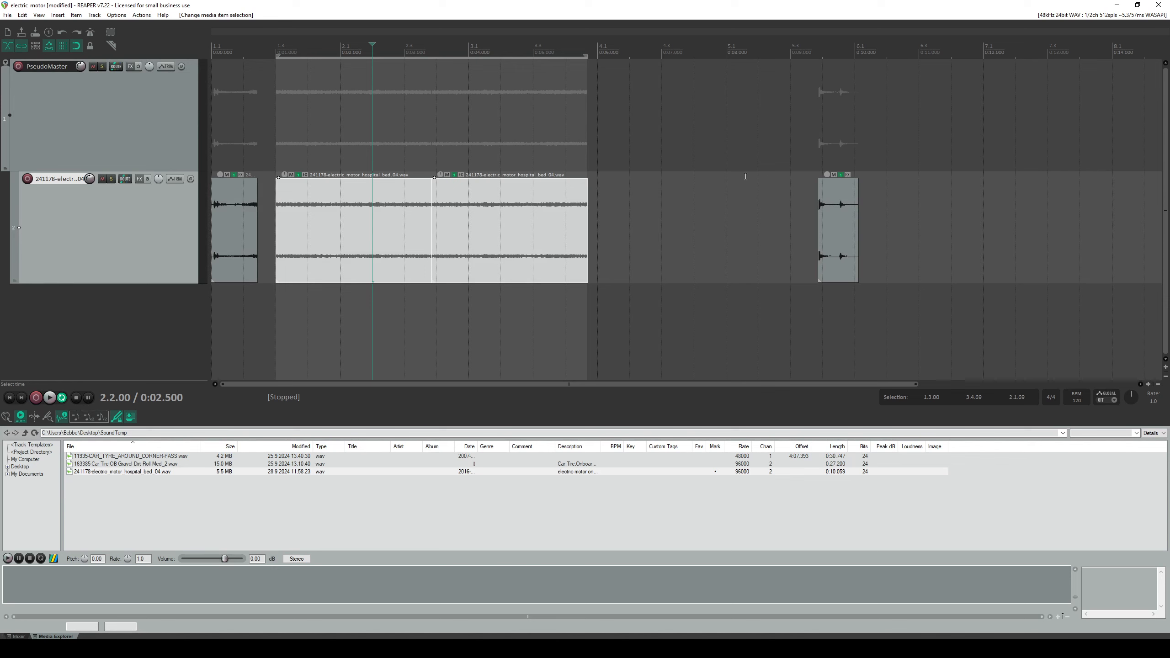
{"action": "left_click", "coordinate": [693, 215]}
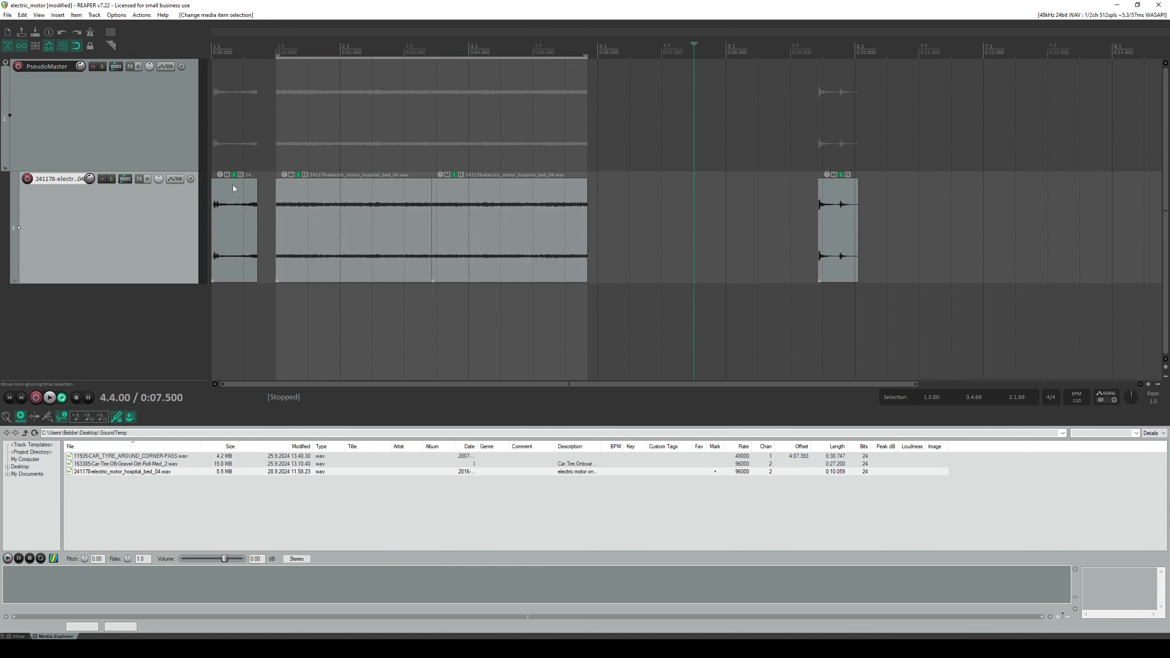
- Try adding a region with the start-up item selected, and undo the added region
{"action": "left_click", "coordinate": [246, 192]}
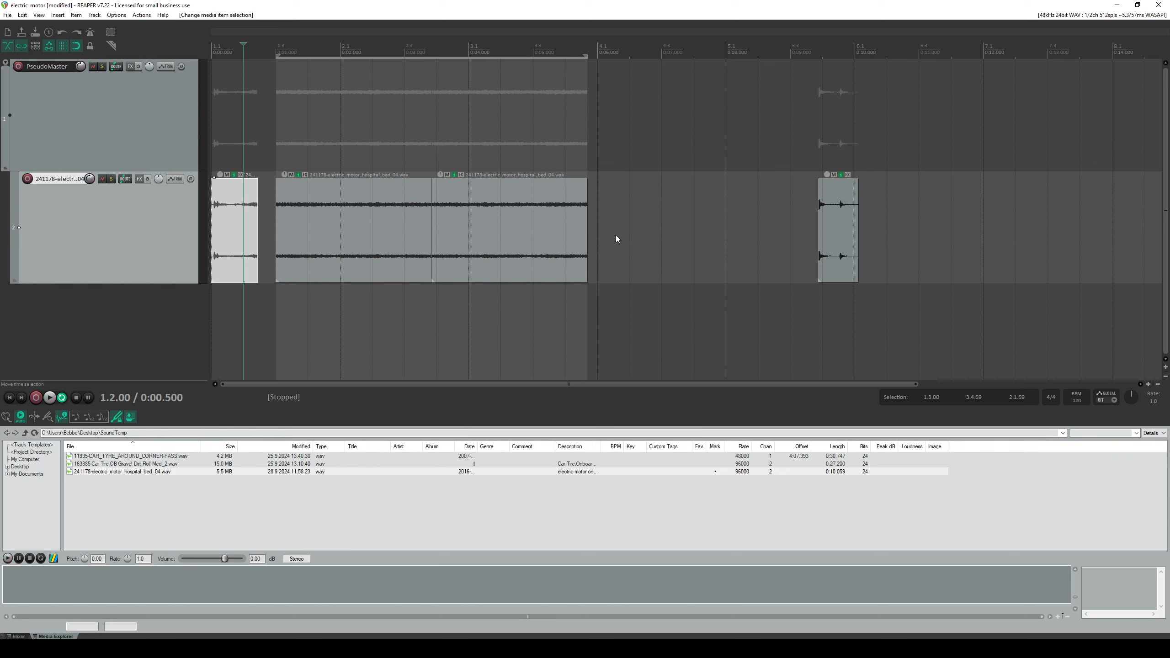
{"action": "key", "text": "shift+r"}
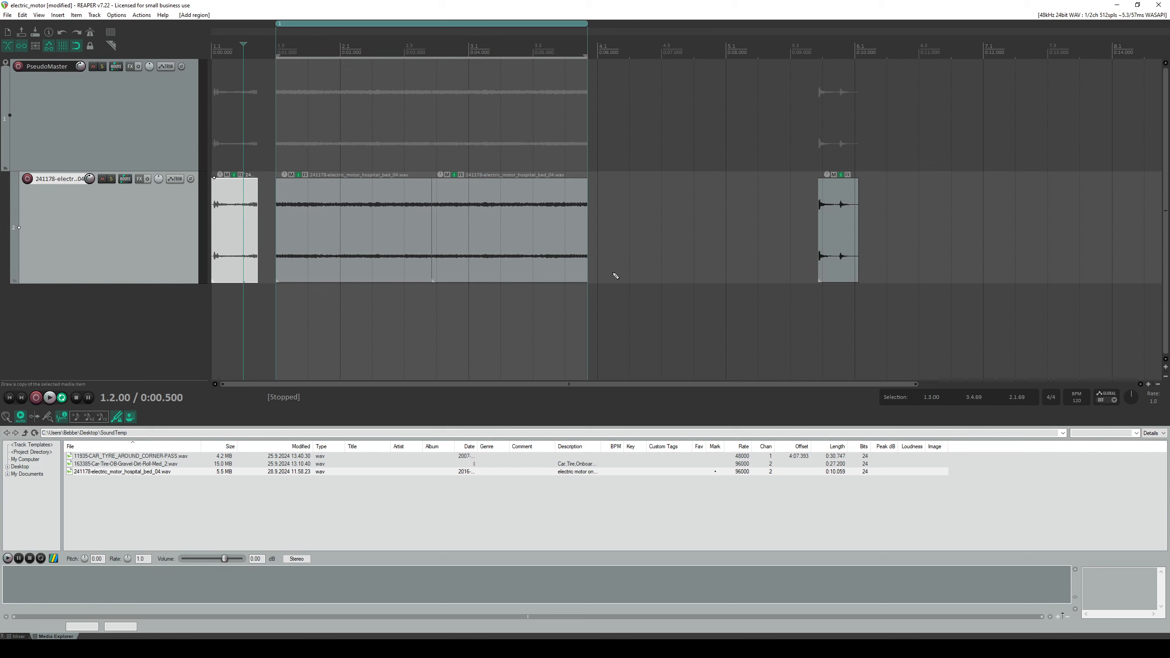
{"action": "key", "text": "ctrl+z"}
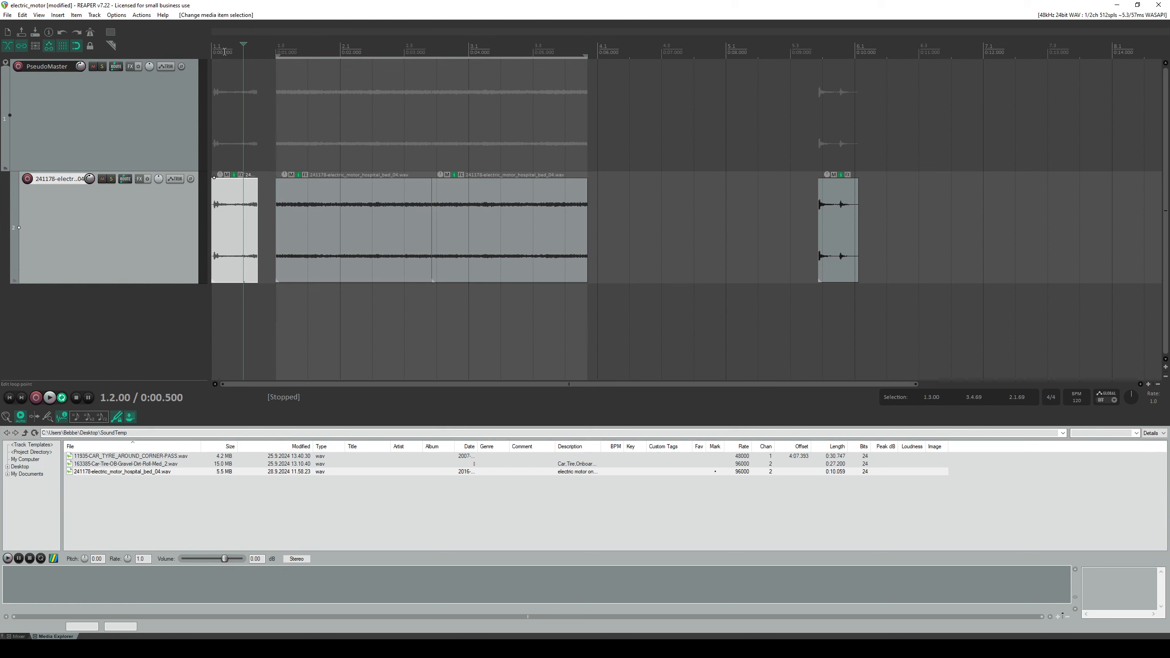
- Set the time selection to the start-up item, from 1.1.00 to 1.2.44, and create a region from it
{"action": "left_click_drag", "start_coordinate": [220, 53], "coordinate": [249, 57]}
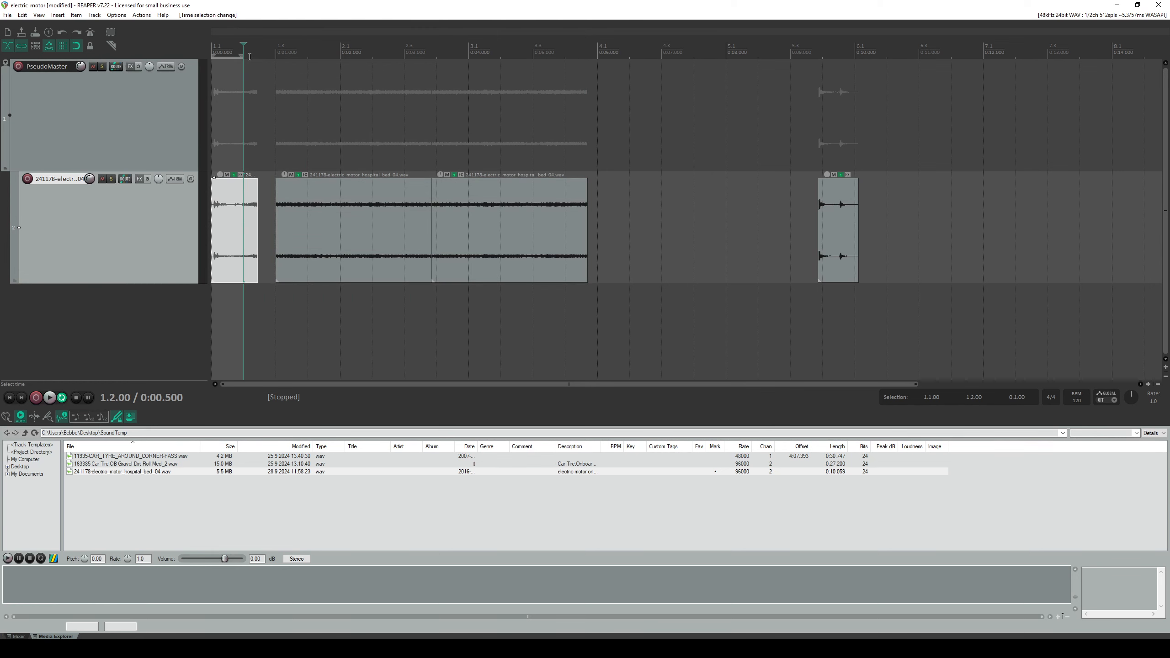
{"action": "left_click", "coordinate": [258, 167]}
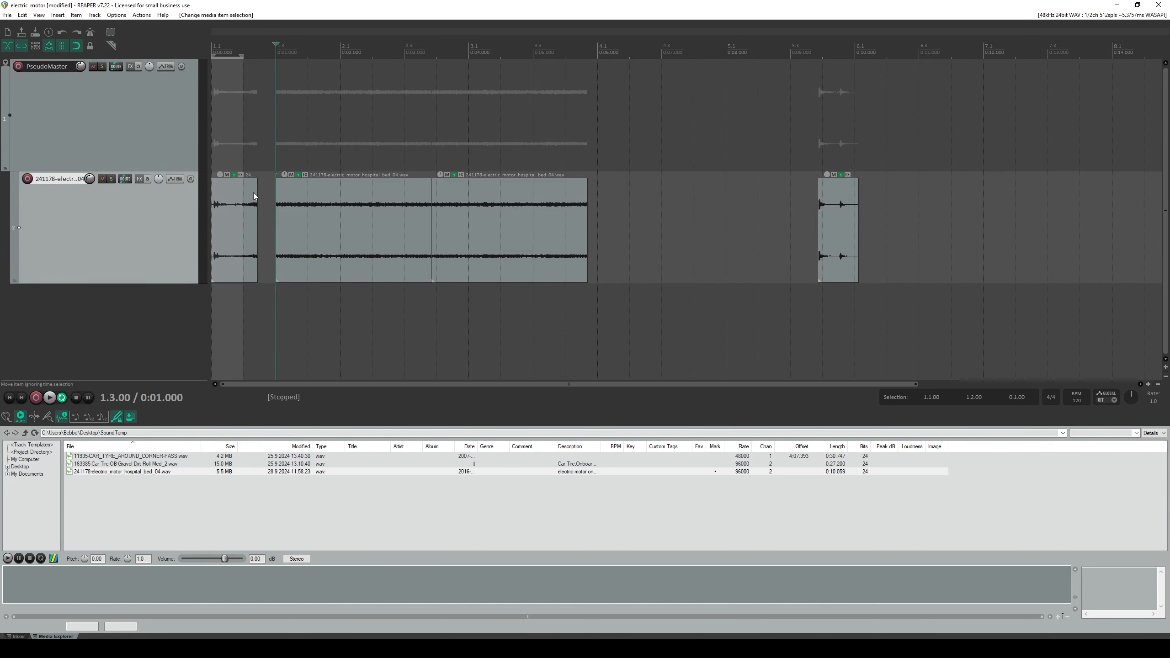
{"action": "left_click", "coordinate": [255, 204]}
{"action": "left_click_drag", "start_coordinate": [242, 57], "coordinate": [257, 57]}
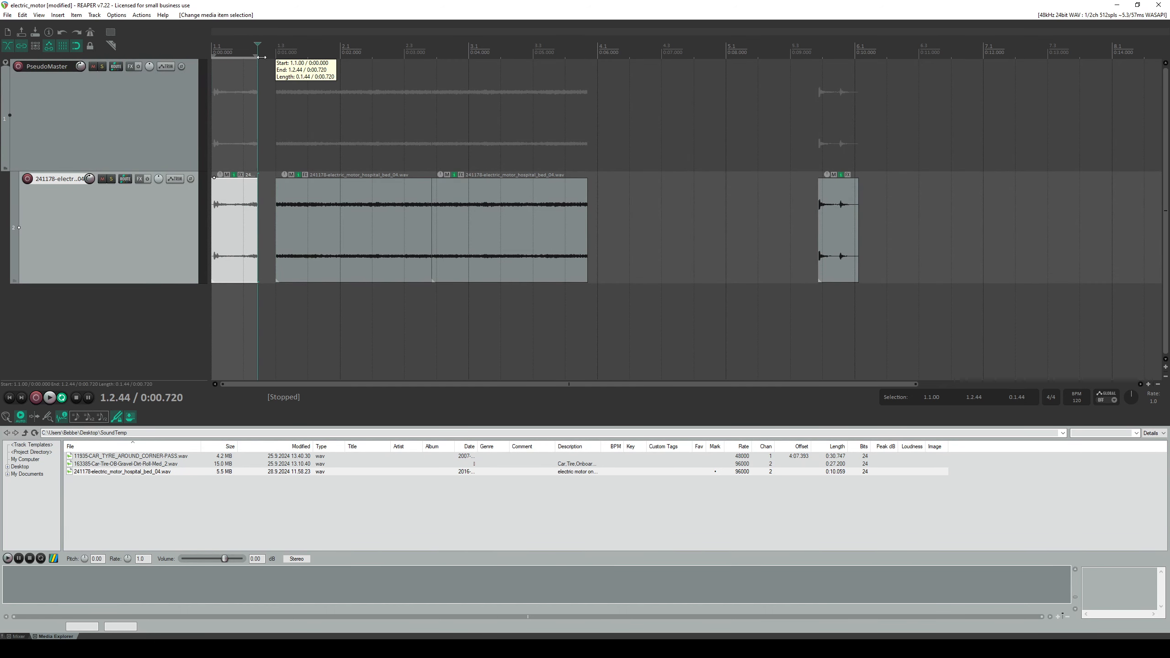
{"action": "key", "text": "shift+r"}
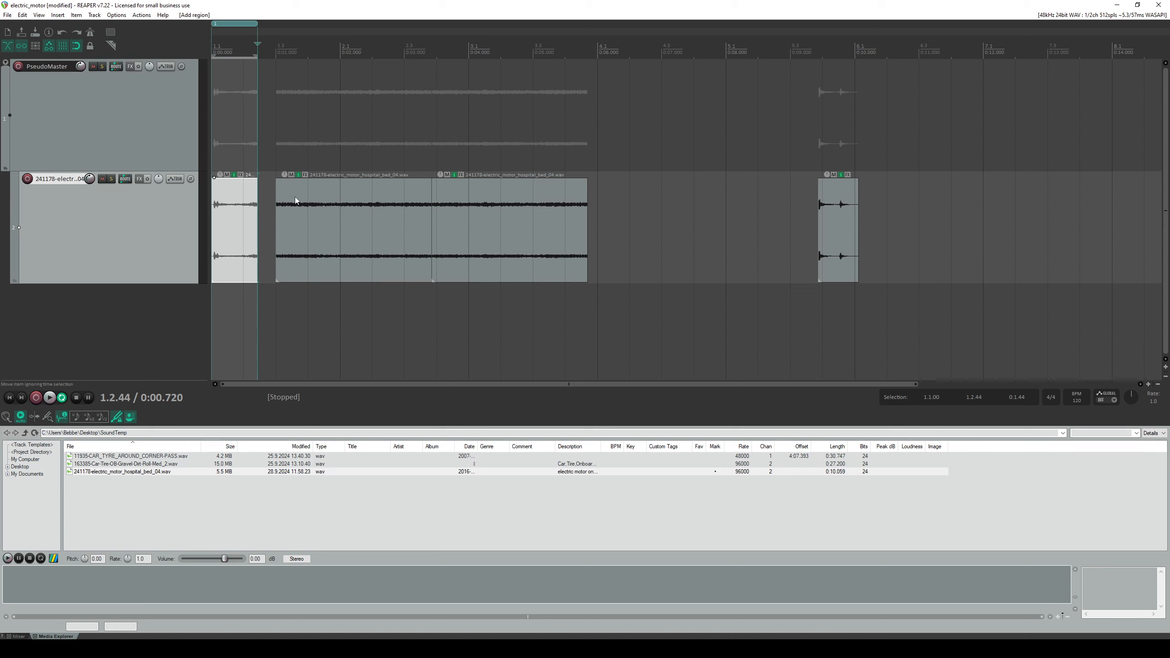
- Set the time selection across both running items, from 1.3.00 to 3.4.69, and create a region from it
{"action": "left_click", "coordinate": [278, 194]}
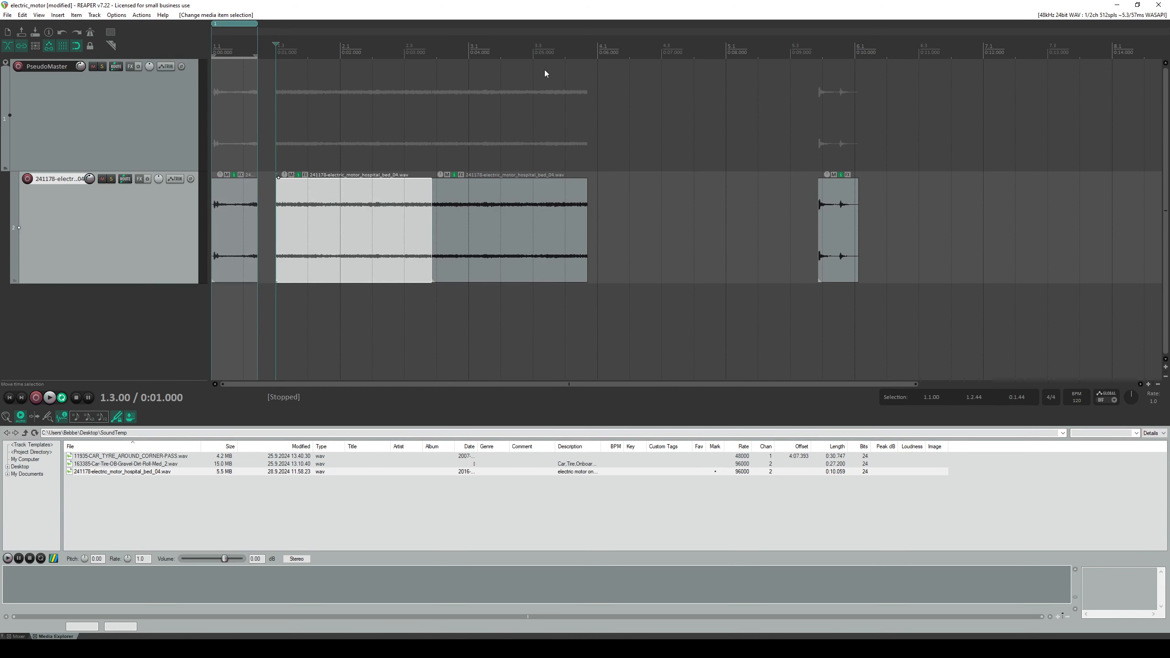
{"action": "left_click", "coordinate": [583, 195]}
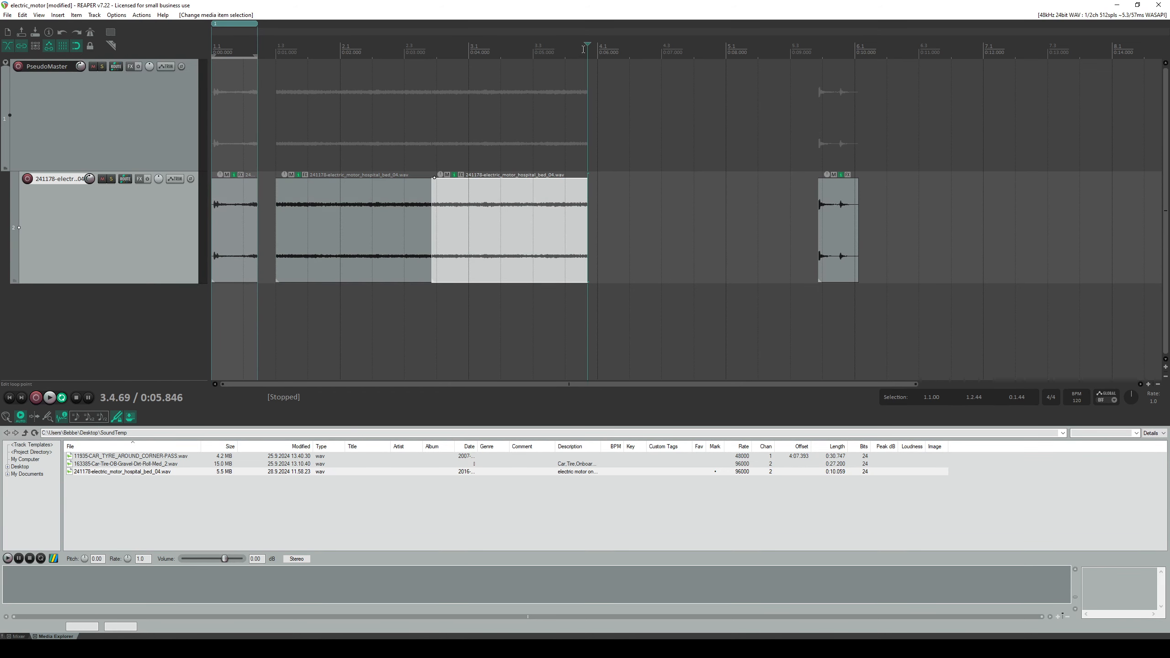
{"action": "left_click_drag", "start_coordinate": [584, 53], "coordinate": [277, 69]}
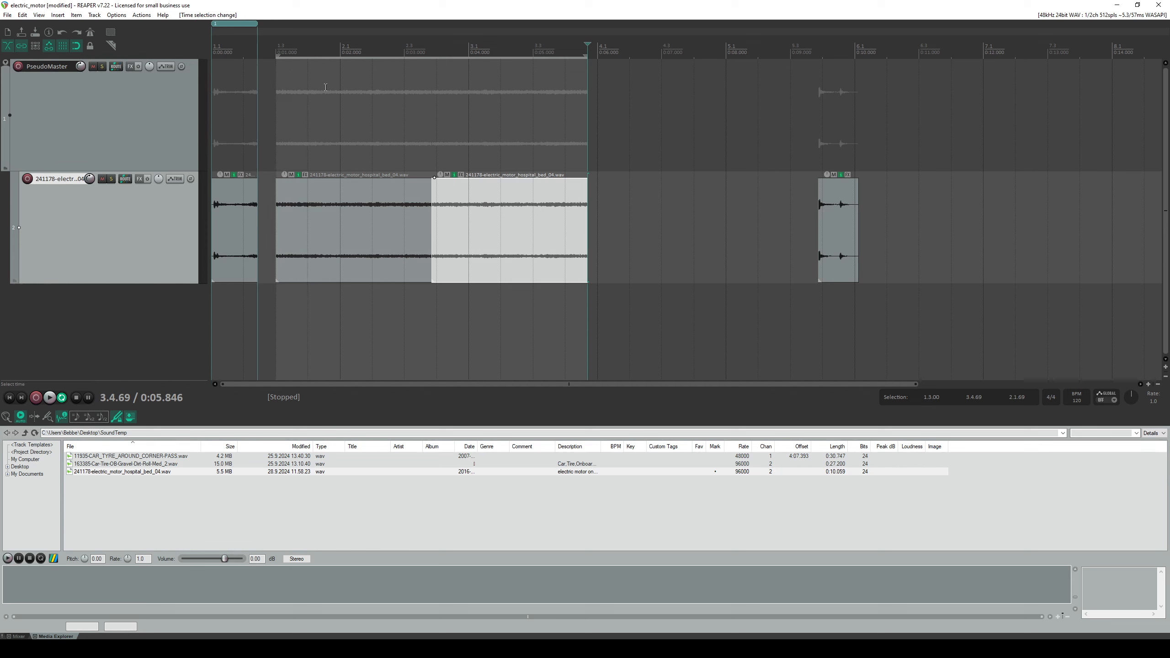
{"action": "key", "text": "shift+r"}
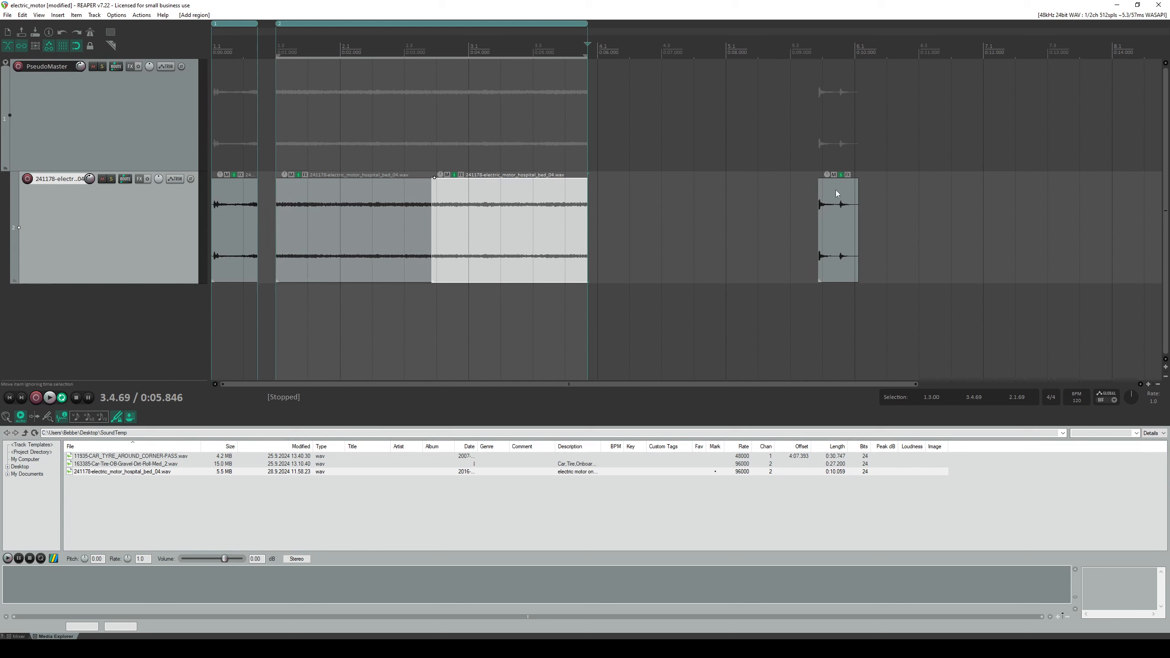
- Move the stop item earlier to start at 4.2.00 and create a region spanning it to 4.3.24
{"action": "left_click_drag", "start_coordinate": [827, 188], "coordinate": [637, 188]}
{"action": "left_click_drag", "start_coordinate": [631, 50], "coordinate": [669, 57]}
{"action": "left_click", "coordinate": [669, 185]}
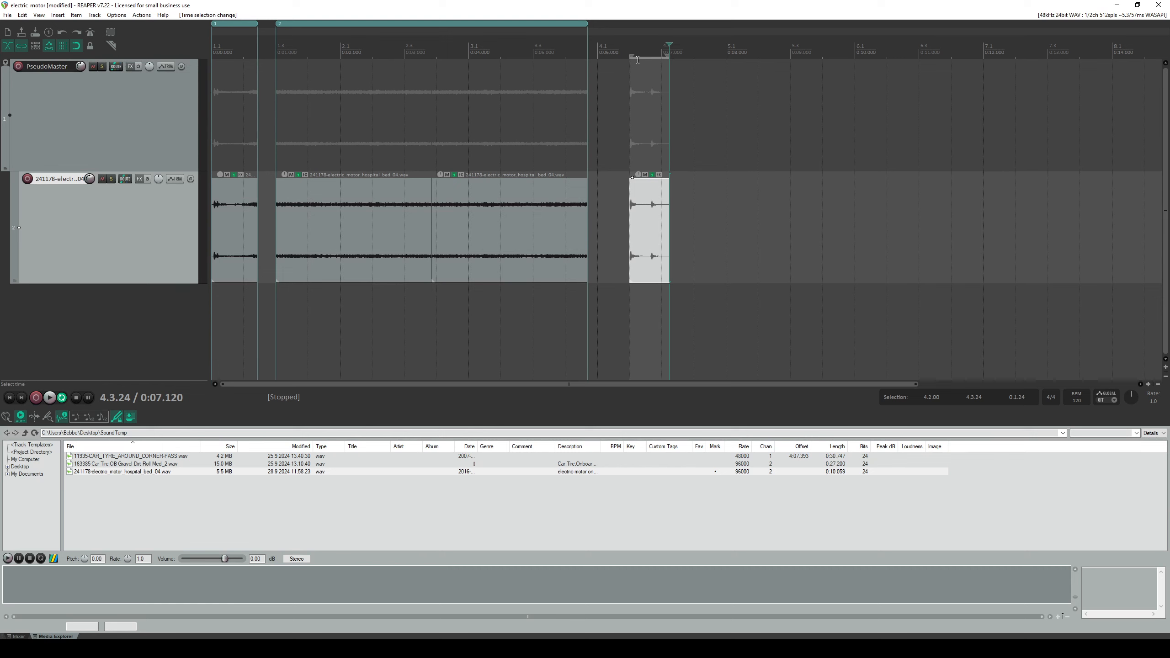
{"action": "key", "text": "shift+r"}
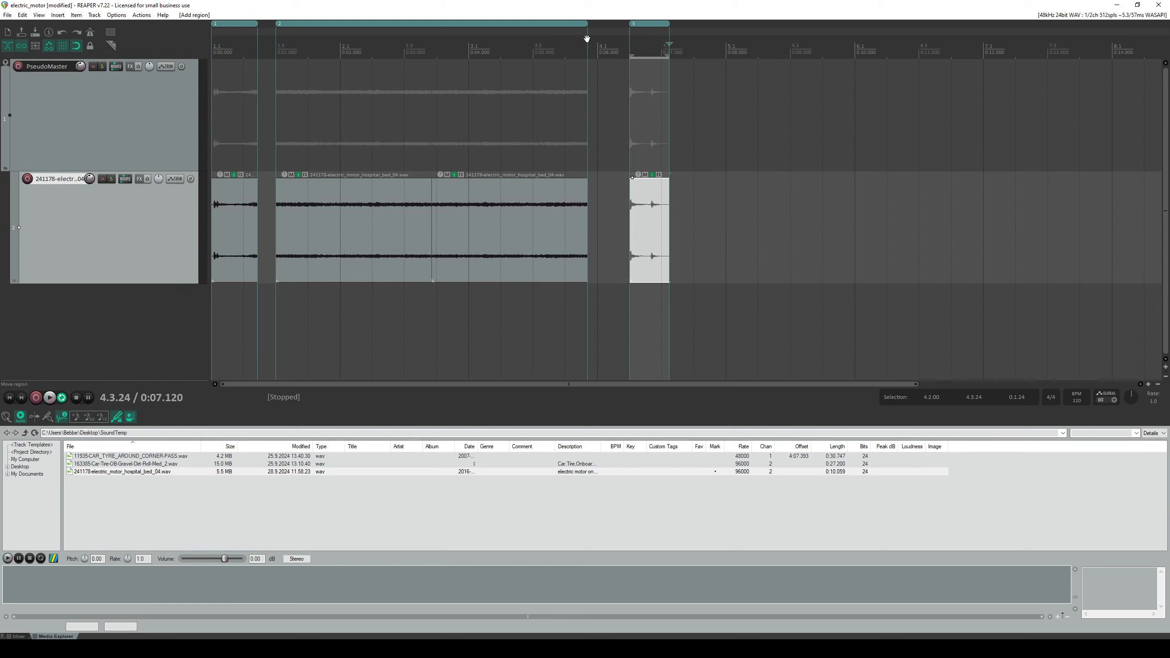
- Move the running region directly after the start-up region, and the stop region directly after the running region
{"action": "left_click", "coordinate": [338, 23]}
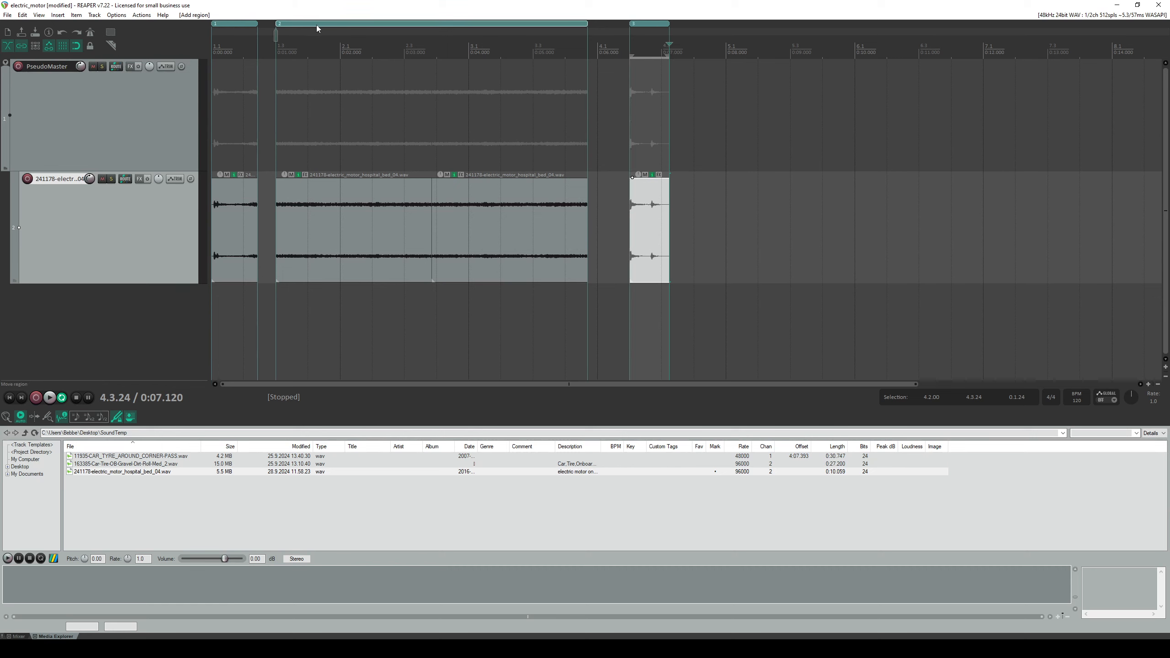
{"action": "left_click_drag", "start_coordinate": [261, 28], "coordinate": [262, 29]}
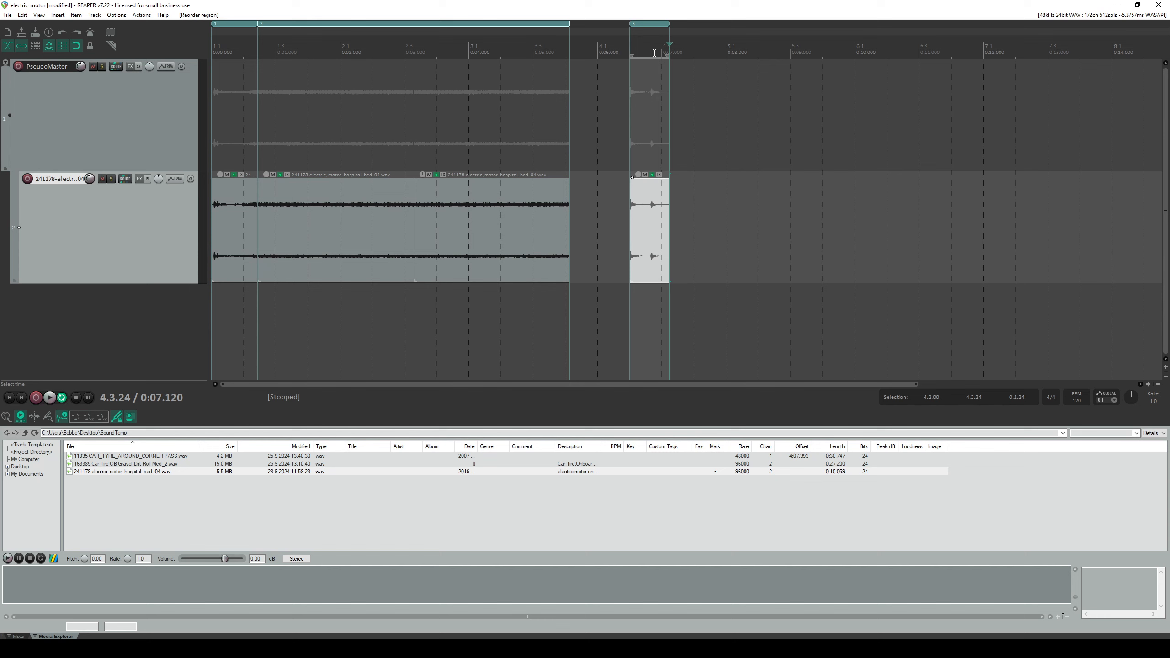
{"action": "left_click", "coordinate": [639, 26]}
{"action": "left_click_drag", "start_coordinate": [570, 26], "coordinate": [571, 25]}
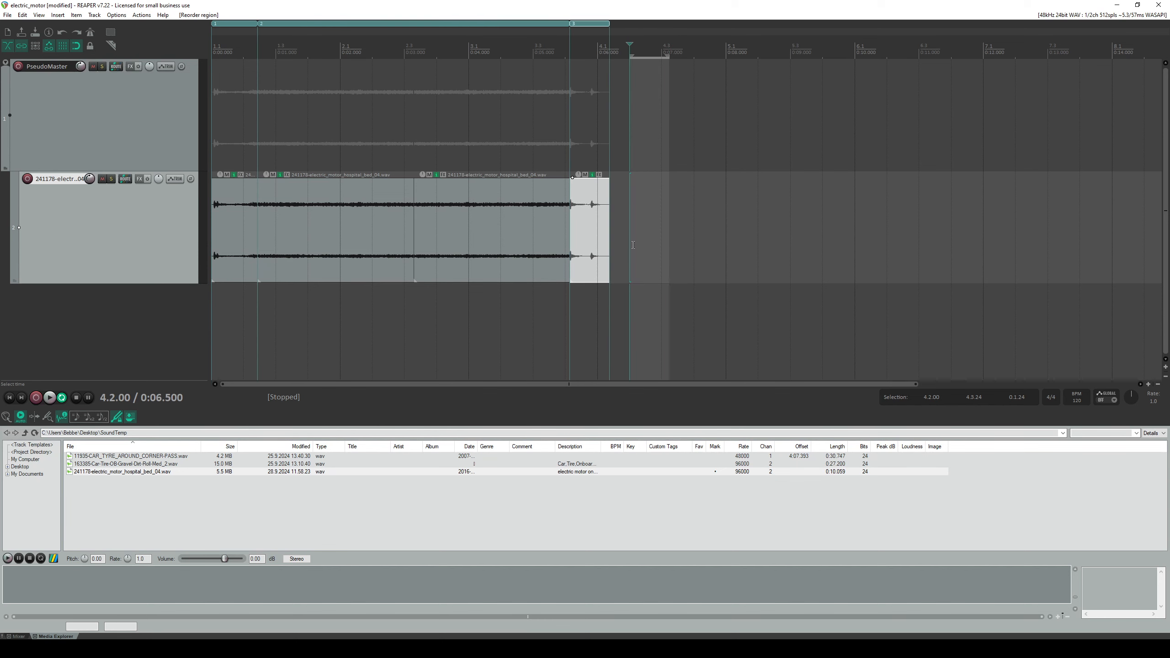
- Set the time selection across all three regions, from 1.1.00 to 4.1.38, and play it back to hear the transitions
{"action": "left_click", "coordinate": [234, 50]}
{"action": "left_click_drag", "start_coordinate": [214, 53], "coordinate": [604, 59]}
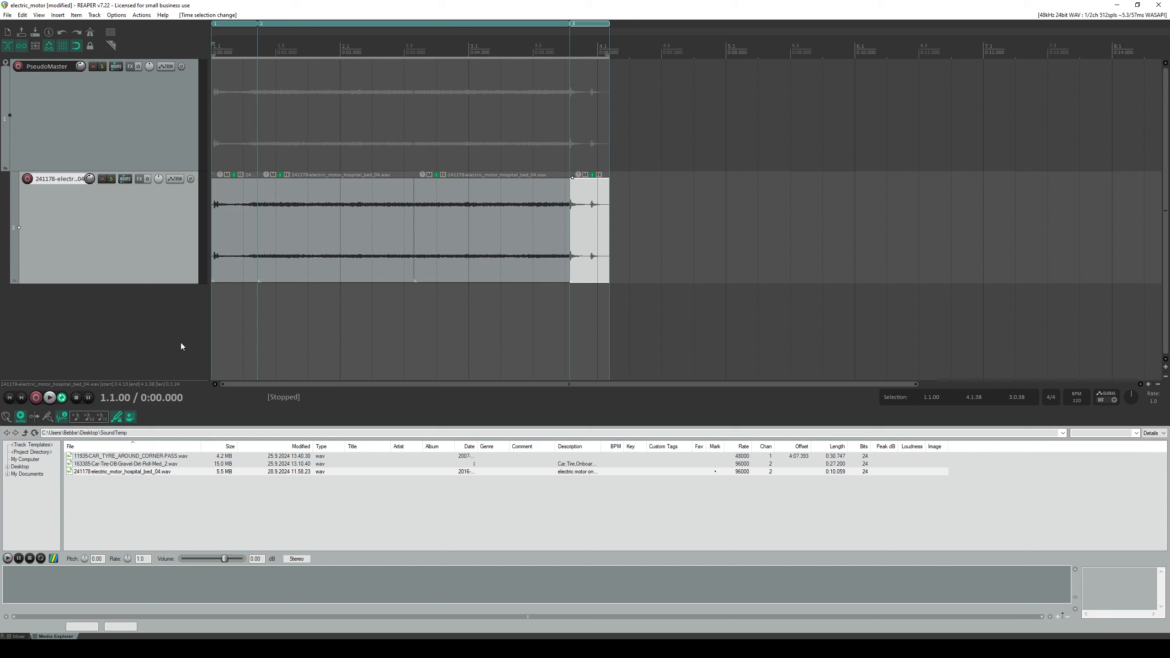
{"action": "key", "text": "space"}
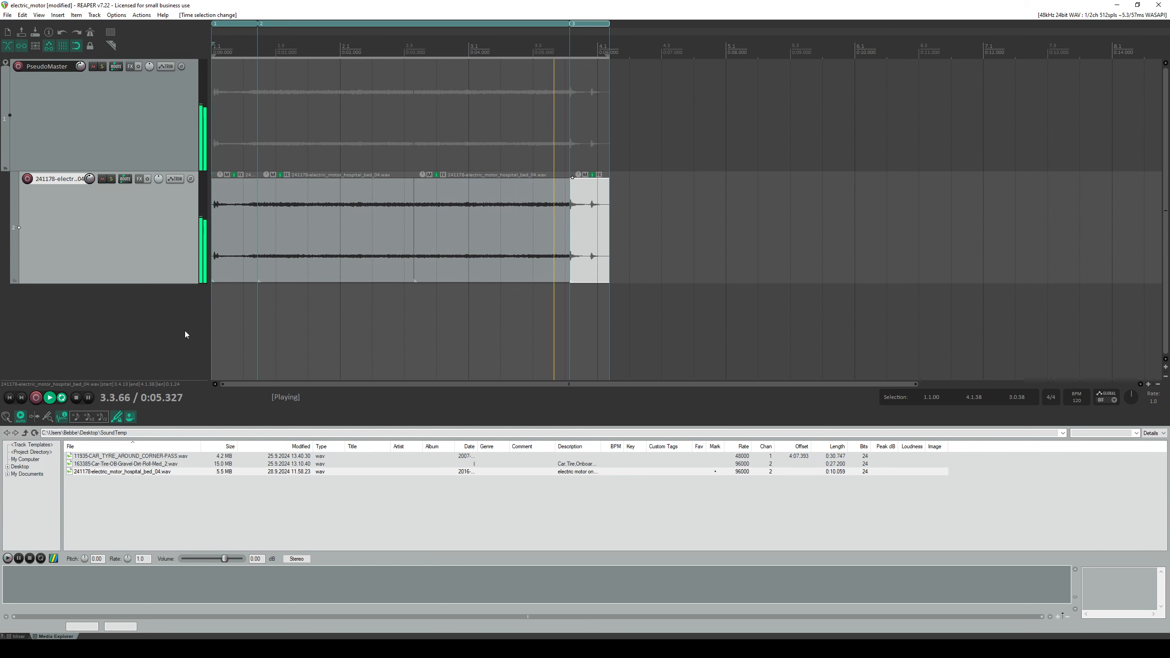
{"action": "left_click", "coordinate": [75, 399]}
{"action": "left_click", "coordinate": [398, 348]}
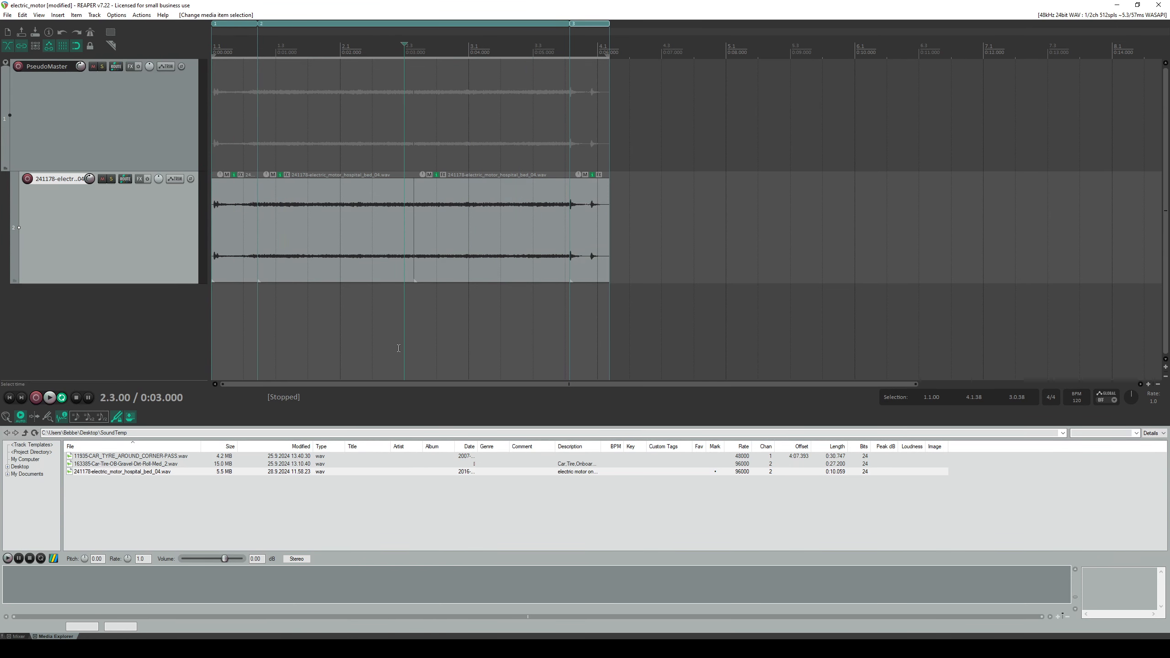
{"action": "left_click", "coordinate": [308, 113]}
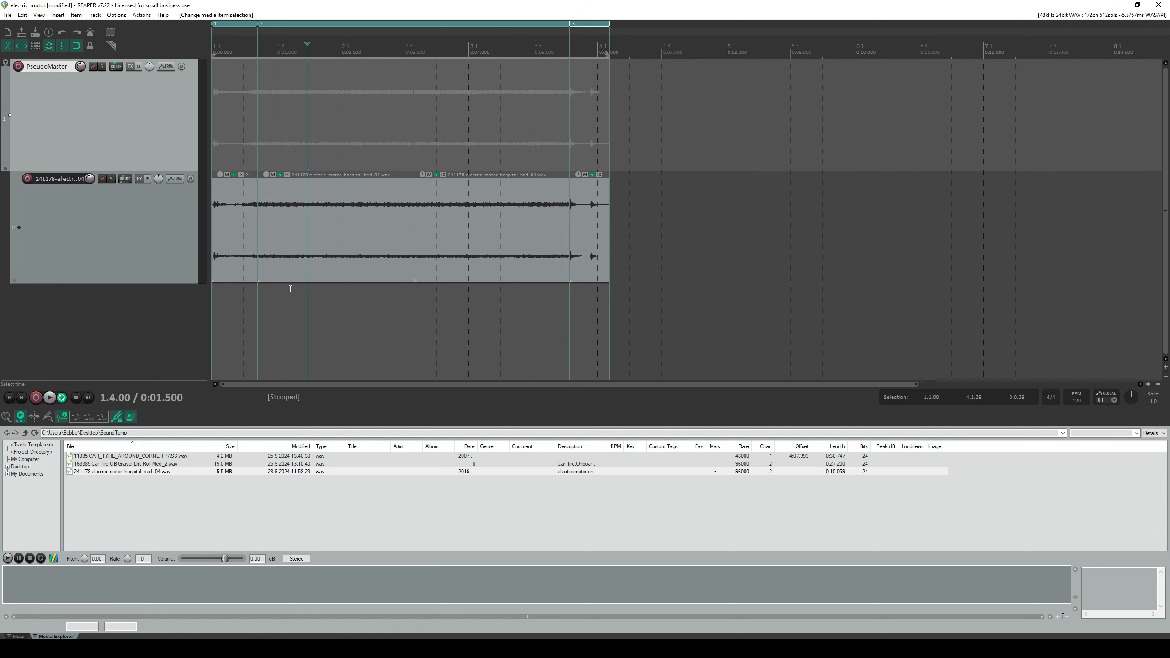
- Save the project and narrow the track controls, keeping all three regions in view from the project start
{"action": "scroll", "coordinate": [229, 242], "scroll_direction": "up", "scroll_amount": 3}
{"action": "left_click_drag", "start_coordinate": [467, 386], "coordinate": [390, 383]}
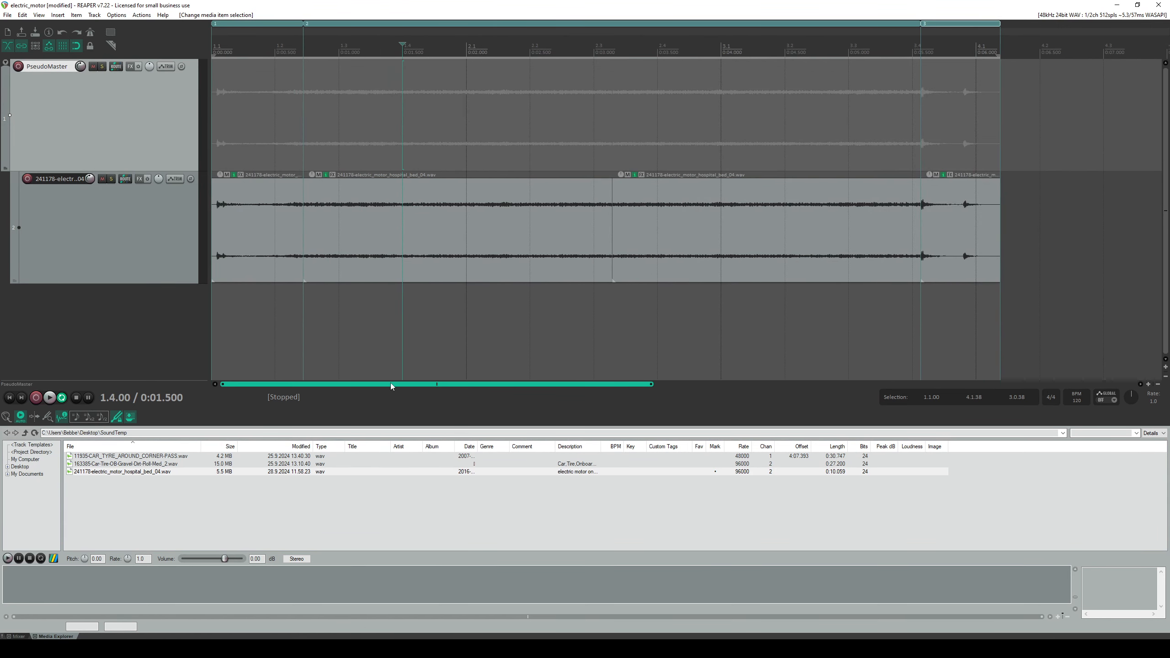
{"action": "scroll", "coordinate": [520, 274], "scroll_direction": "down", "scroll_amount": 4}
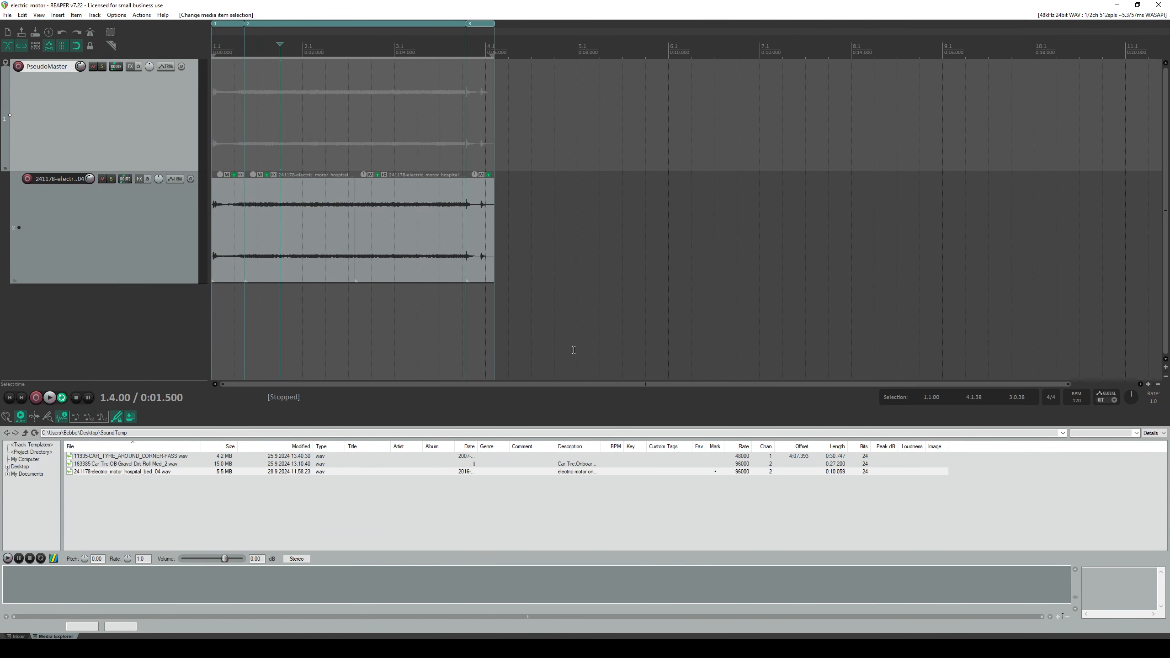
{"action": "scroll", "coordinate": [571, 323], "scroll_direction": "down", "scroll_amount": 1}
{"action": "scroll", "coordinate": [572, 323], "scroll_direction": "up", "scroll_amount": 1}
{"action": "scroll", "coordinate": [571, 323], "scroll_direction": "down", "scroll_amount": 1}
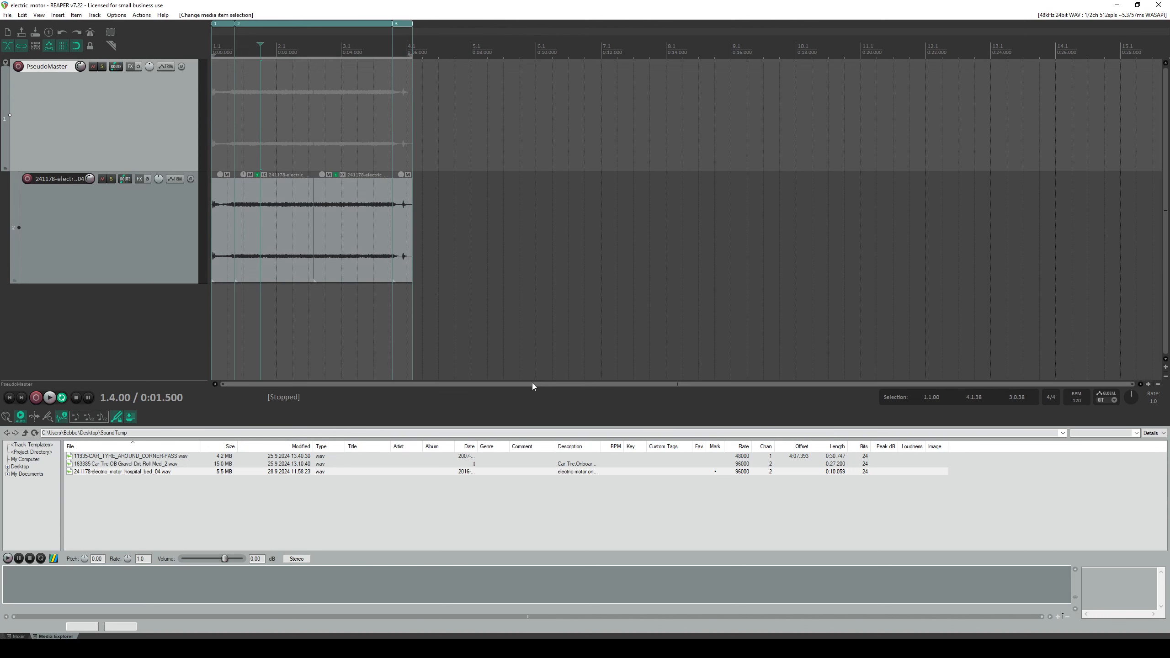
{"action": "left_click_drag", "start_coordinate": [210, 369], "coordinate": [191, 369]}
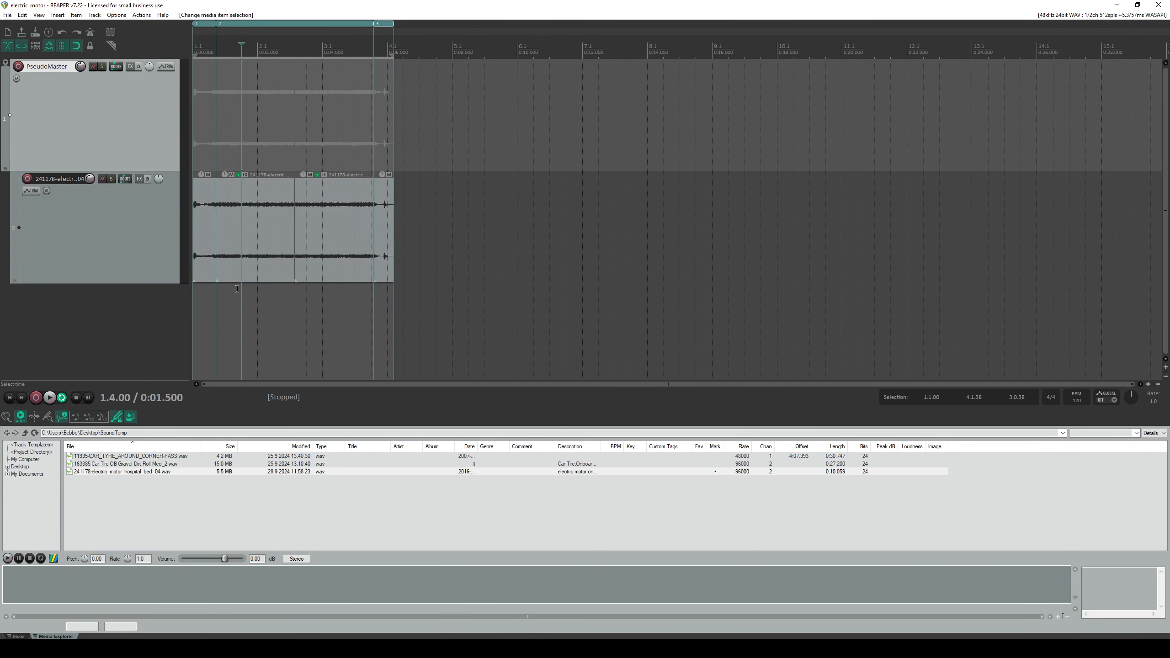
{"action": "scroll", "coordinate": [237, 289], "scroll_direction": "up", "scroll_amount": 2}
{"action": "scroll", "coordinate": [249, 377], "scroll_direction": "up", "scroll_amount": 1}
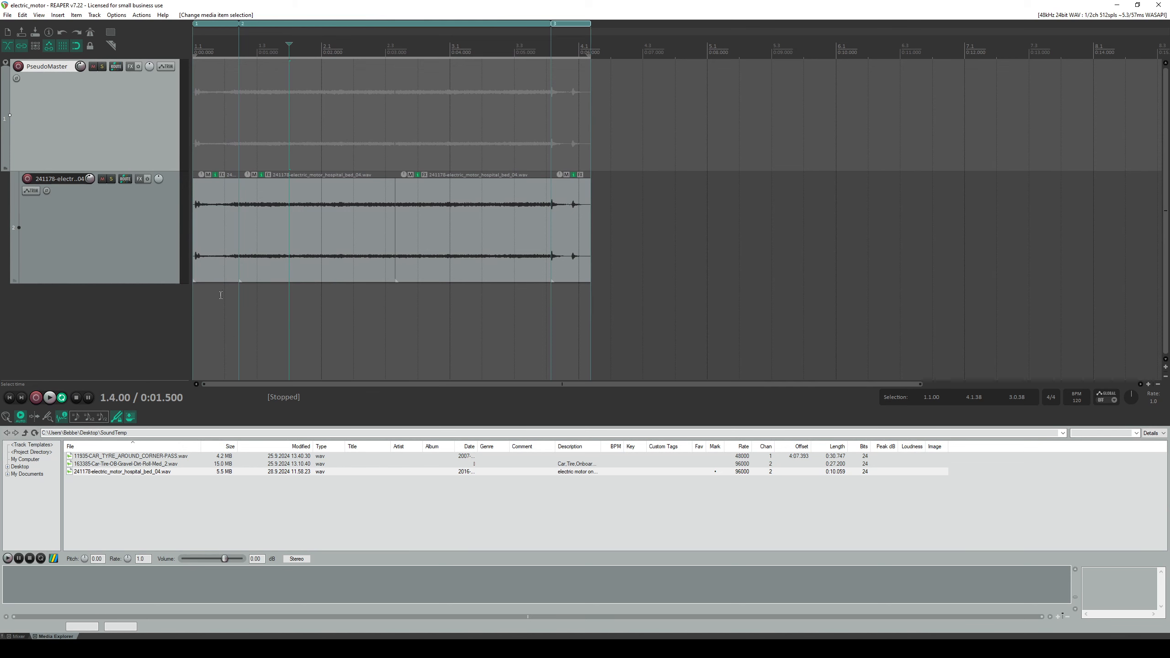
{"action": "scroll", "coordinate": [221, 295], "scroll_direction": "up", "scroll_amount": 2}
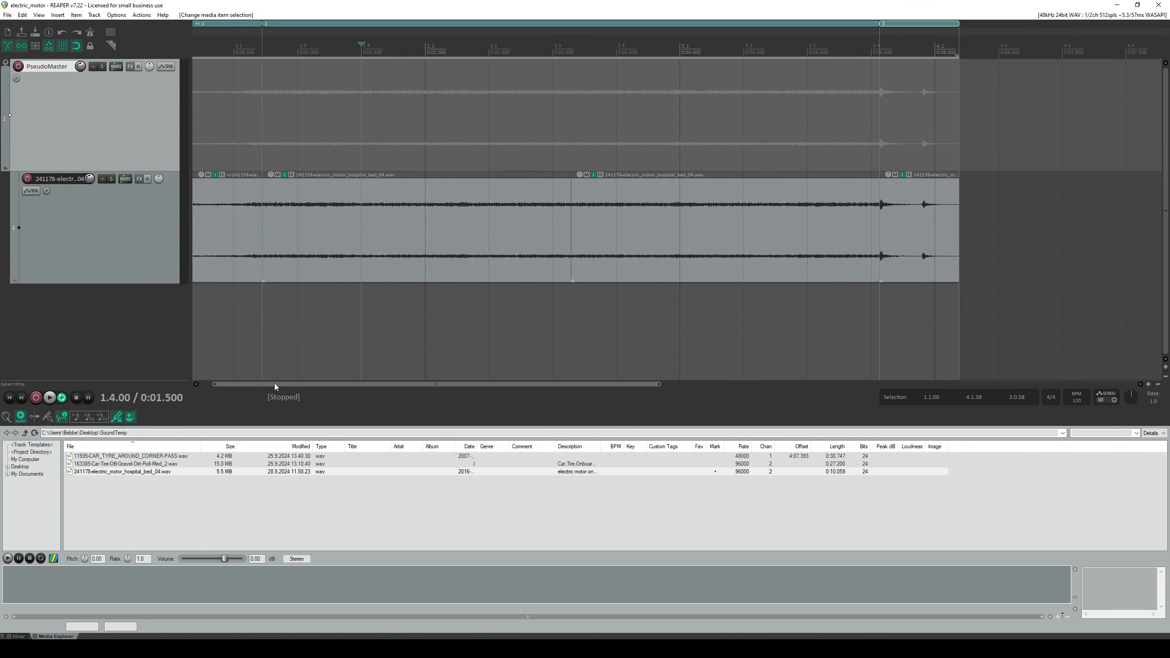
{"action": "left_click_drag", "start_coordinate": [275, 384], "coordinate": [254, 383]}
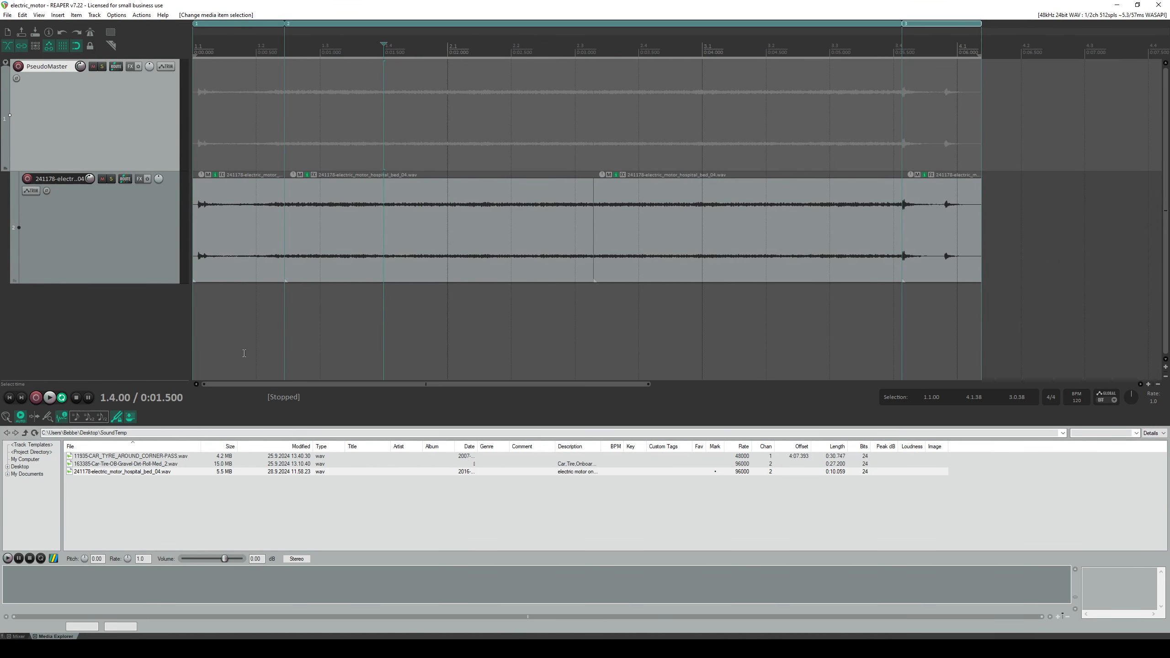
- Examine the Render to File settings and leave them without rendering
{"action": "left_click", "coordinate": [8, 15]}
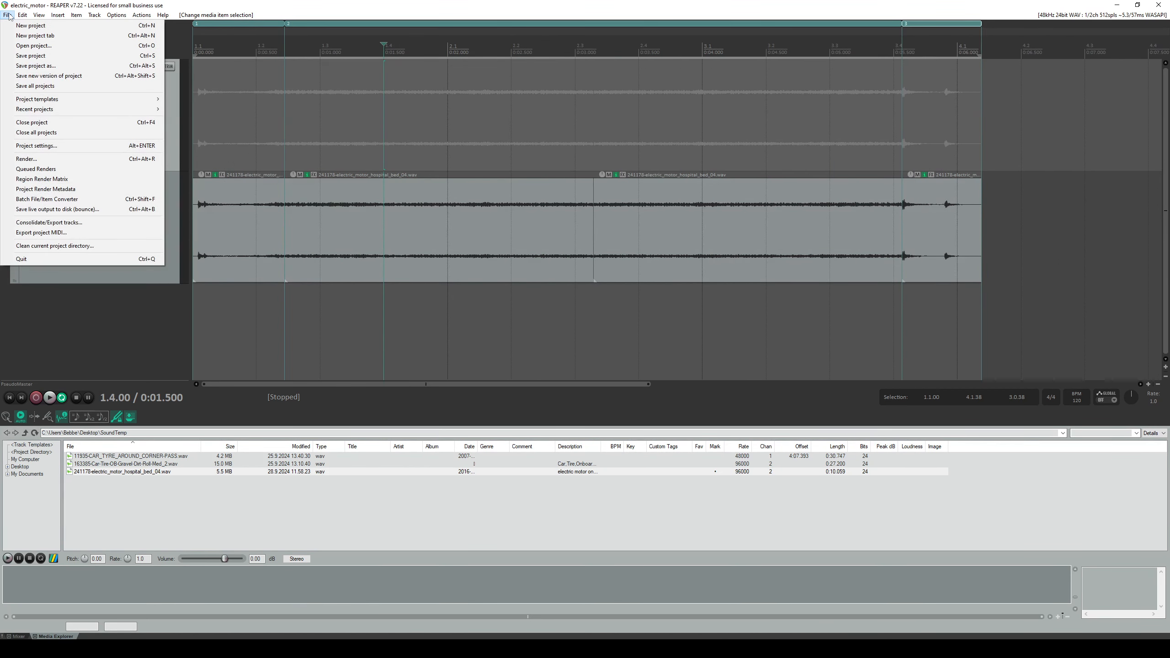
{"action": "left_click", "coordinate": [48, 160]}
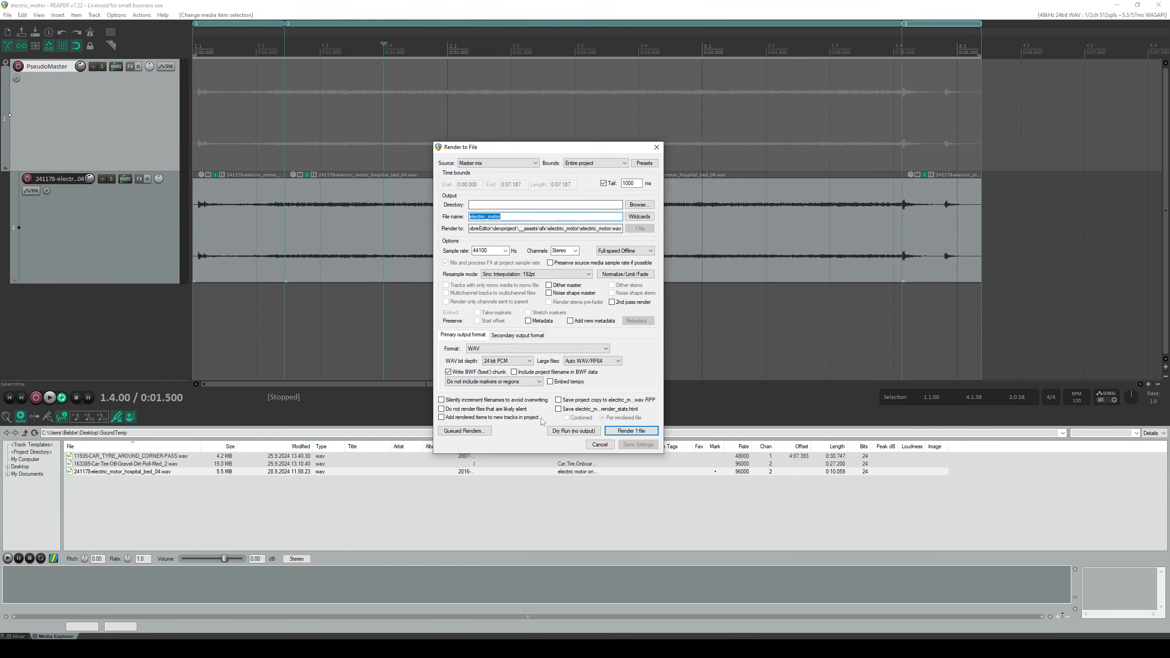
{"action": "left_click", "coordinate": [599, 446]}
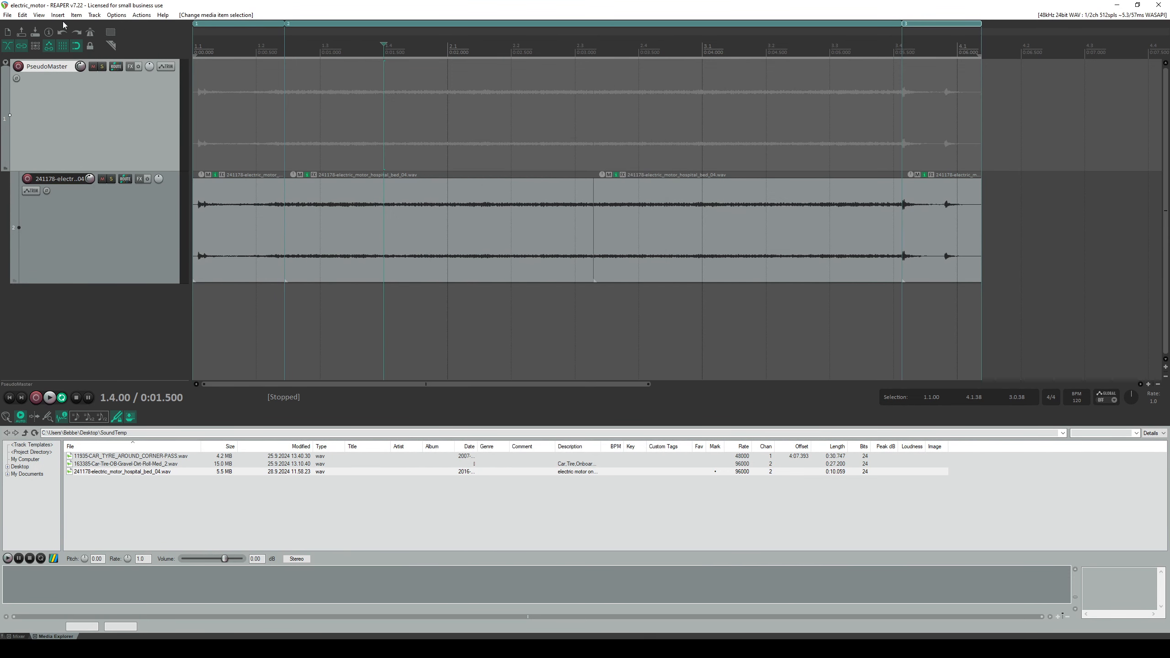
- Examine the routing matrix and the Region Render matrix, and return to the Media Explorer
{"action": "left_click", "coordinate": [38, 15]}
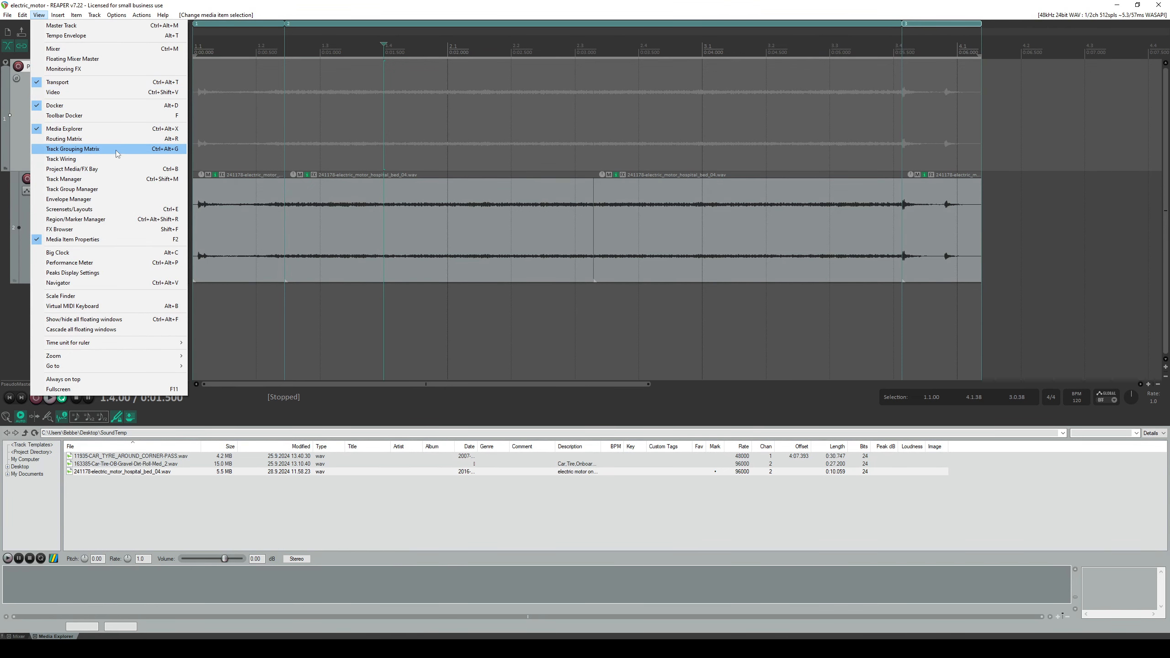
{"action": "left_click", "coordinate": [114, 139]}
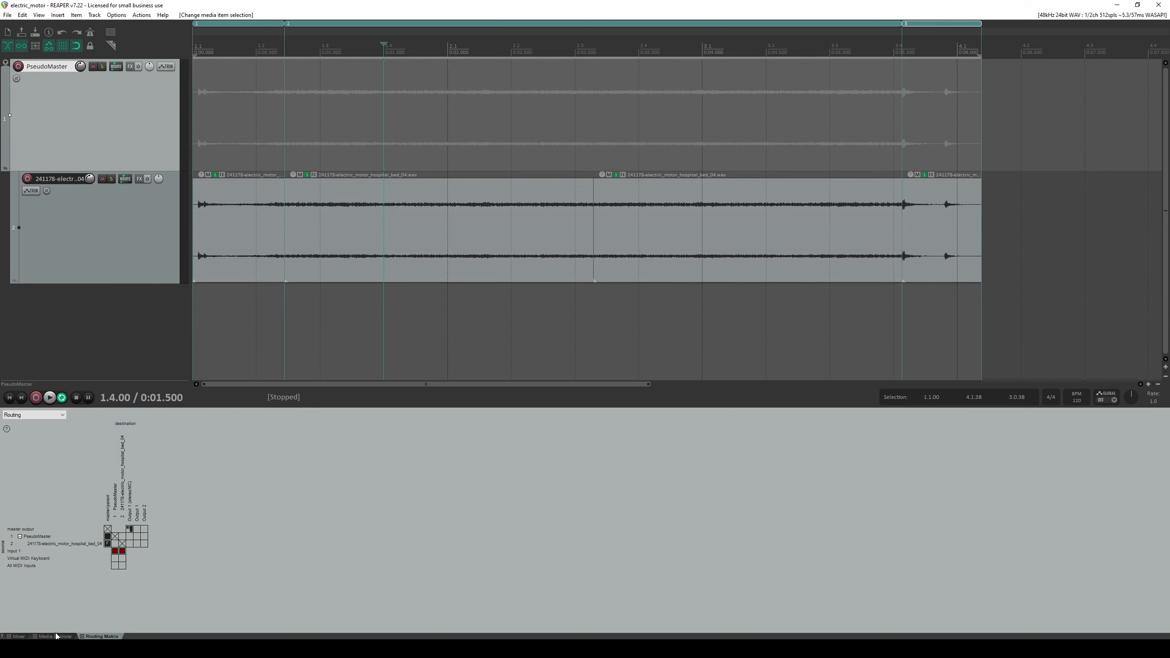
{"action": "left_click", "coordinate": [61, 415]}
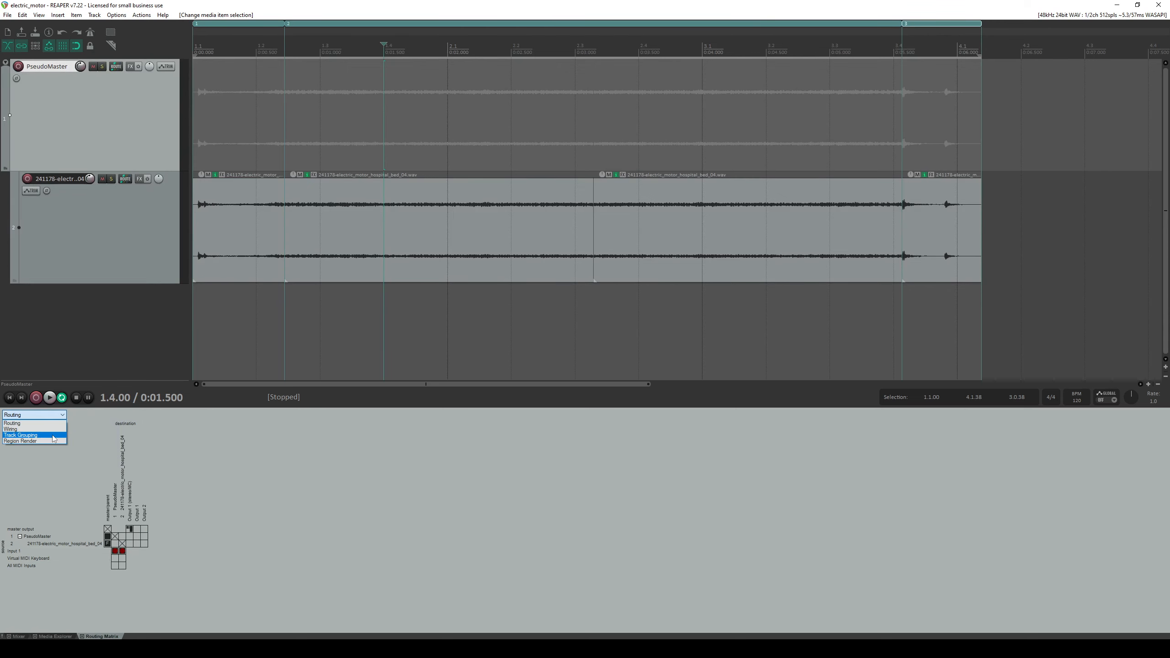
{"action": "left_click", "coordinate": [51, 441]}
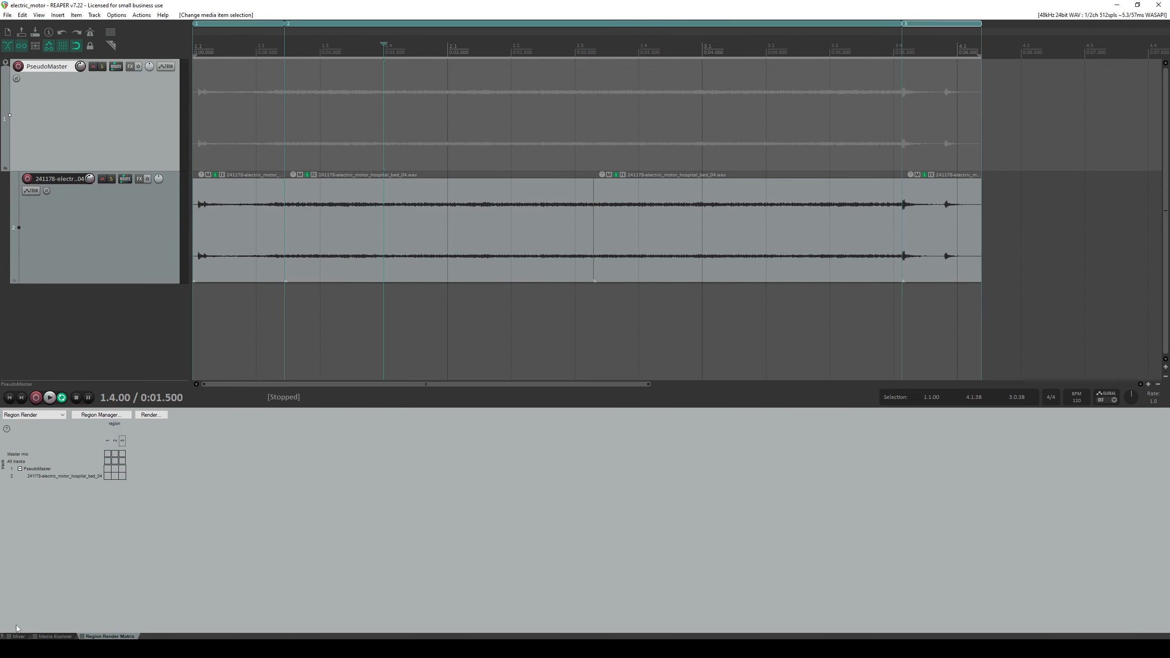
{"action": "left_click", "coordinate": [56, 637]}
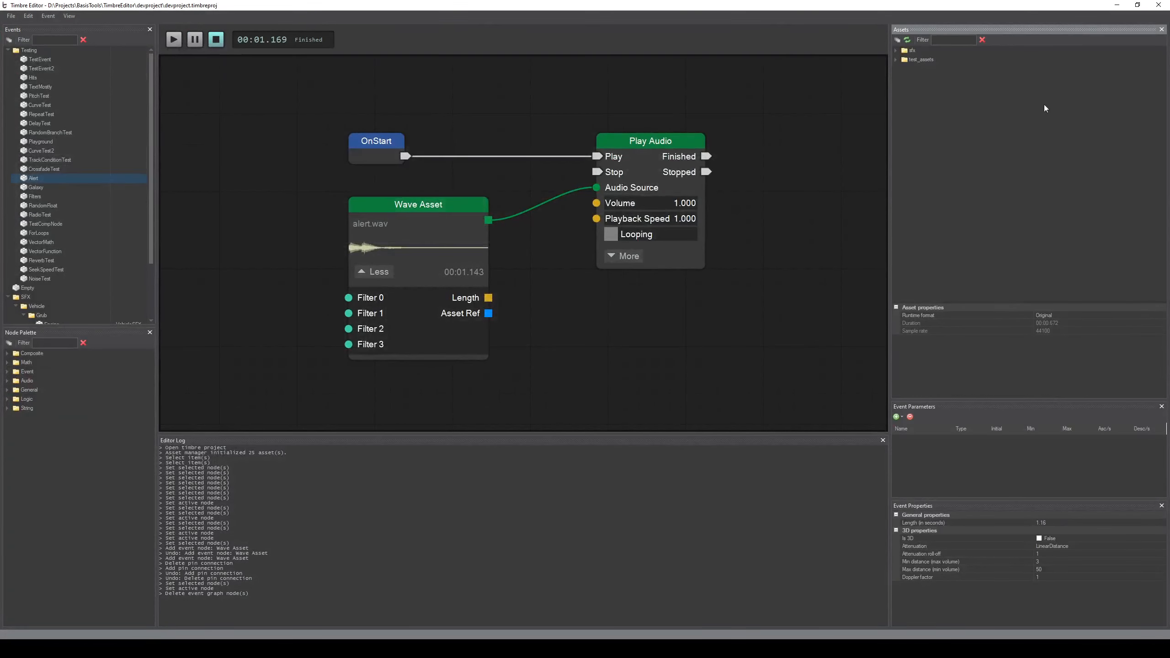
- In Timbre Editor, expand the test_assets and sfx asset folders to examine their contents
{"action": "left_click", "coordinate": [896, 60]}
{"action": "left_click", "coordinate": [896, 51]}
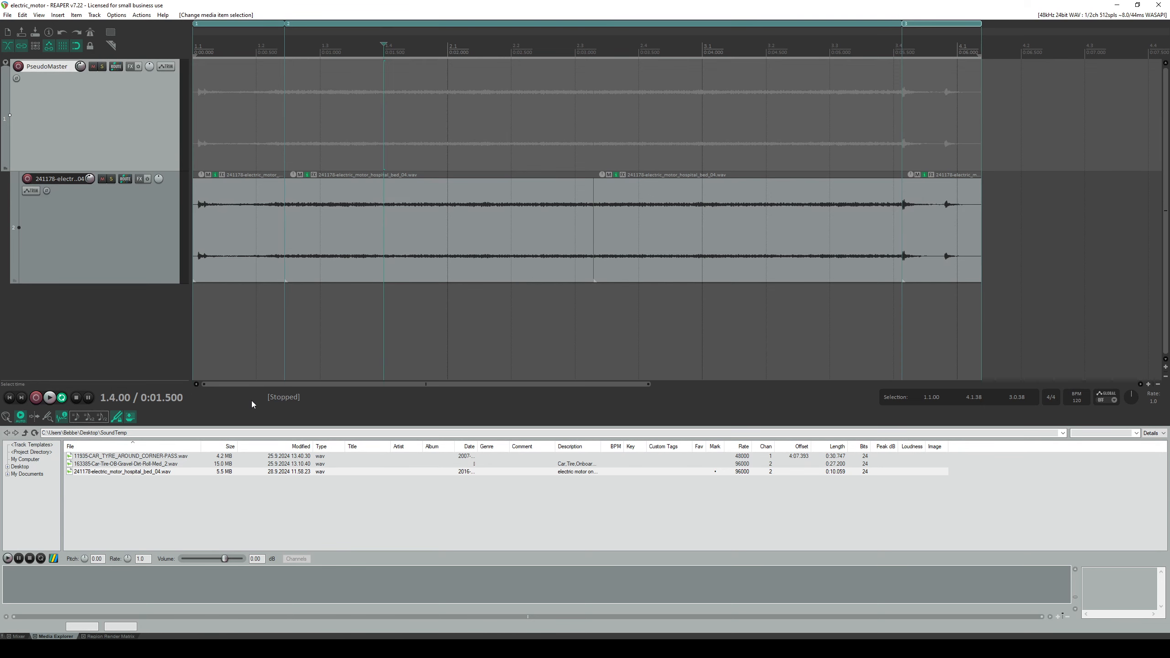
- In REAPER, name the first region "Start Up" and the second region "Motor Loop"
{"action": "key", "text": "Home"}
{"action": "left_click", "coordinate": [240, 23]}
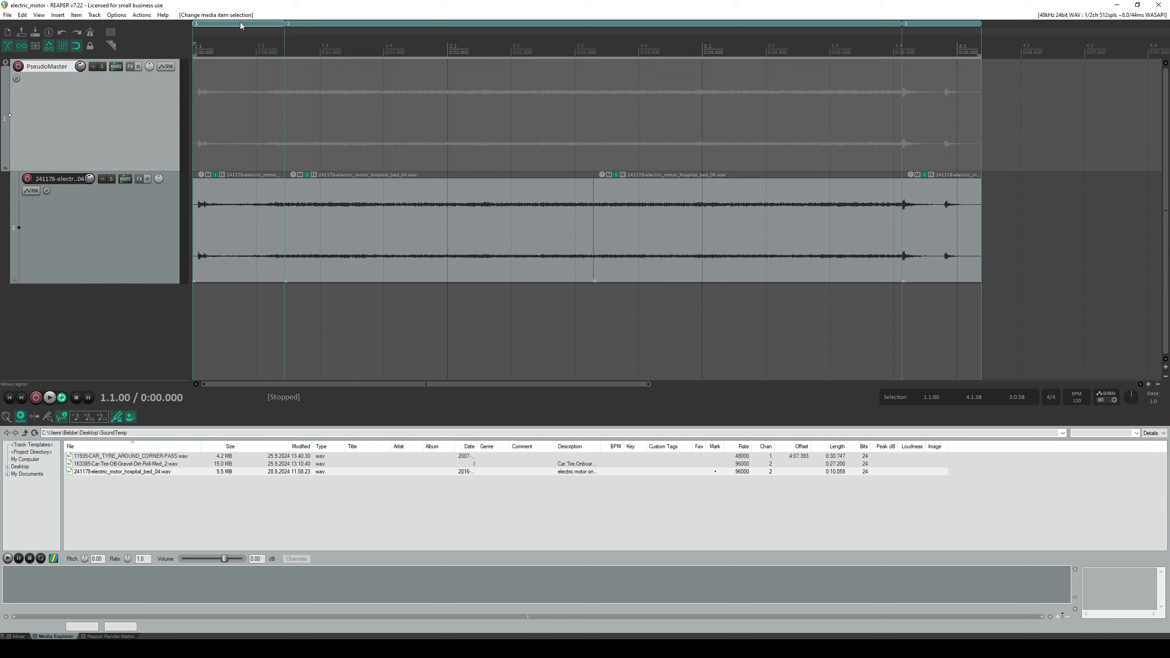
{"action": "double_click", "coordinate": [240, 22]}
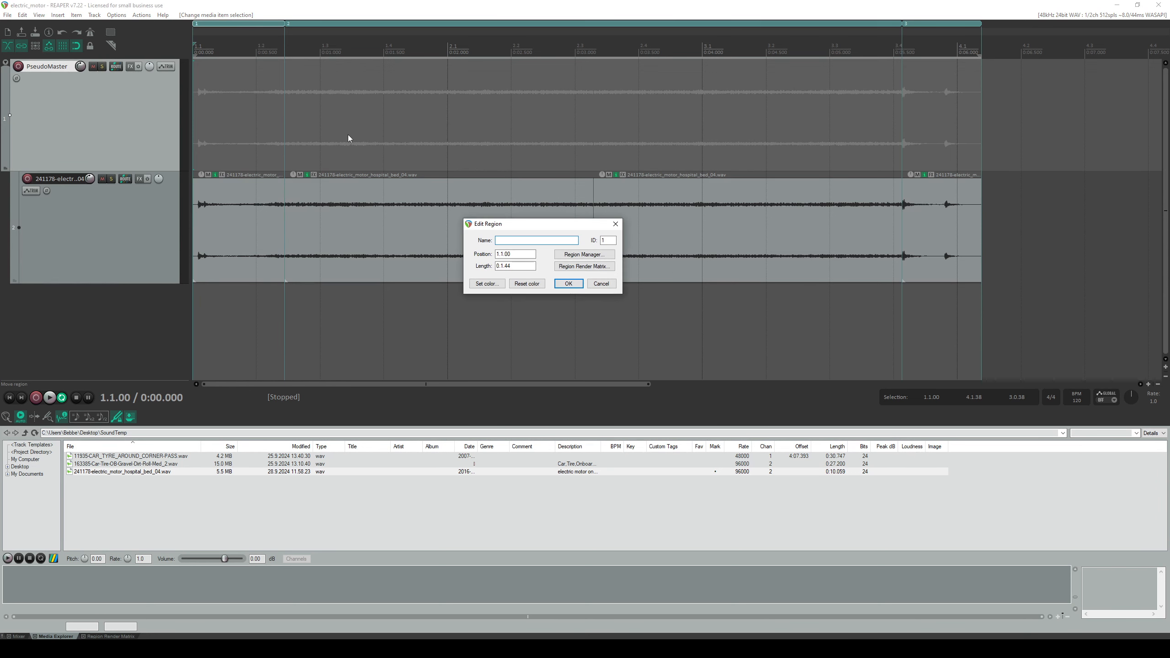
{"action": "type", "text": "Start Up"}
{"action": "left_click", "coordinate": [568, 284]}
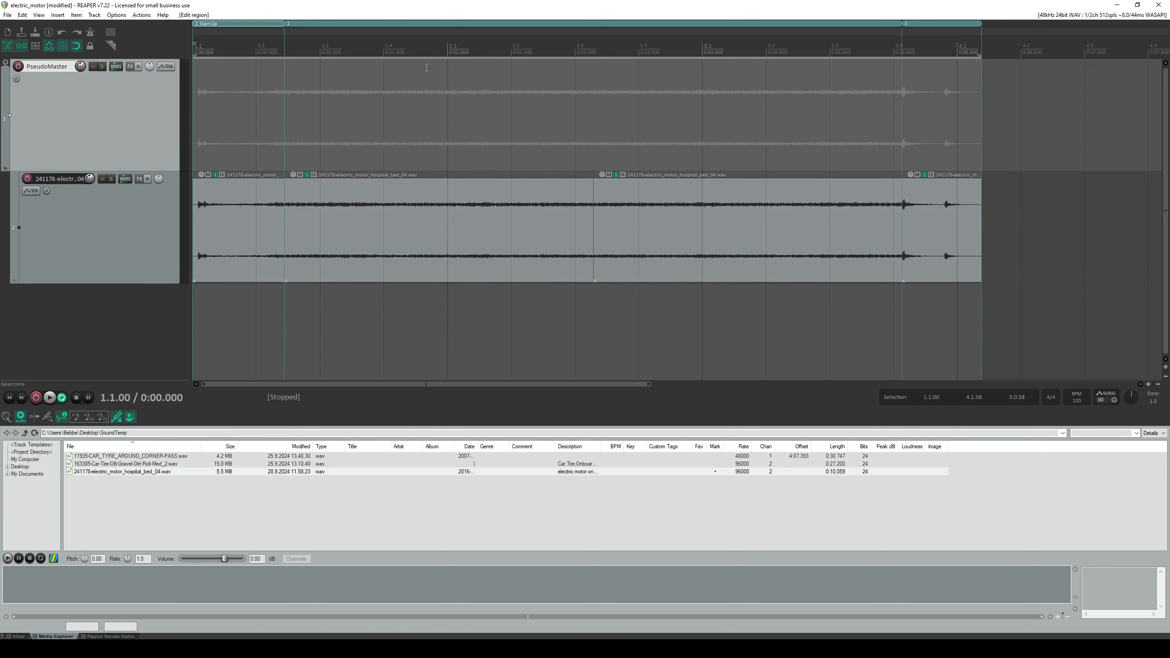
{"action": "double_click", "coordinate": [323, 22]}
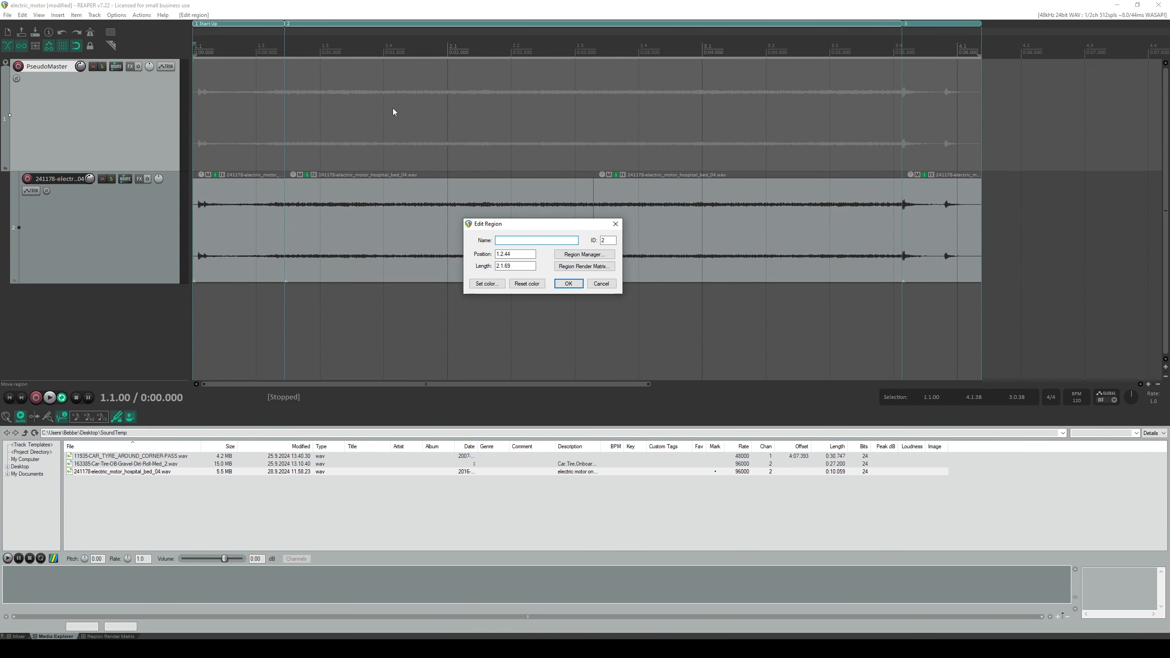
{"action": "type", "text": "Motor Loop"}
{"action": "left_click", "coordinate": [569, 284]}
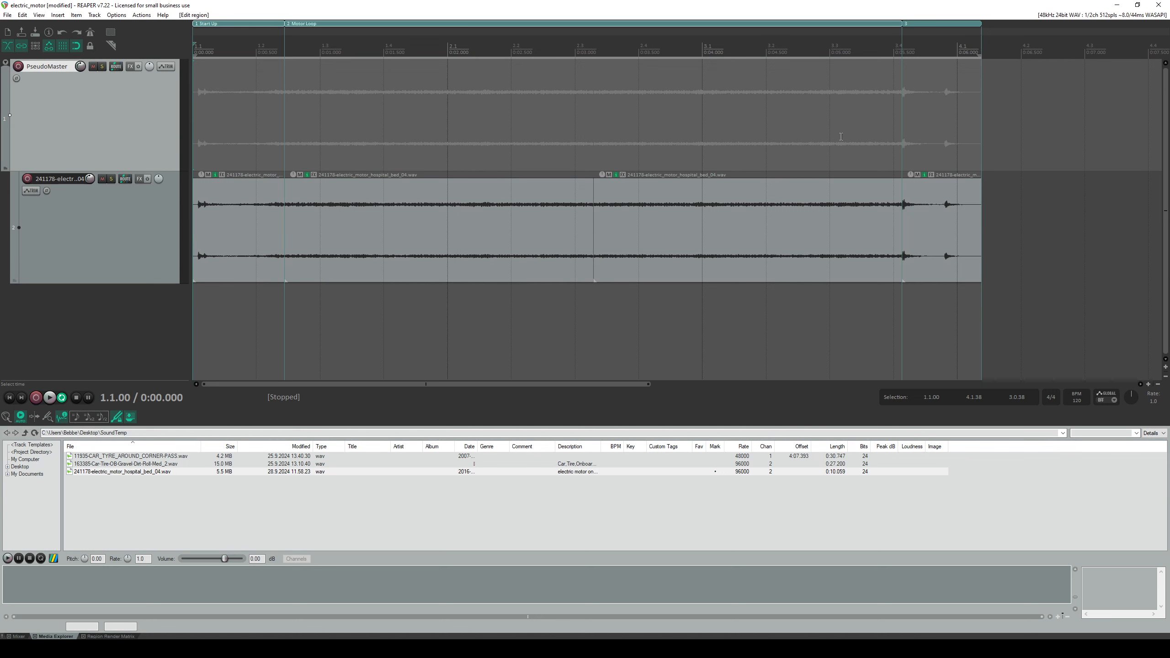
- Name the third region "Shut Down" and save the project
{"action": "double_click", "coordinate": [929, 24]}
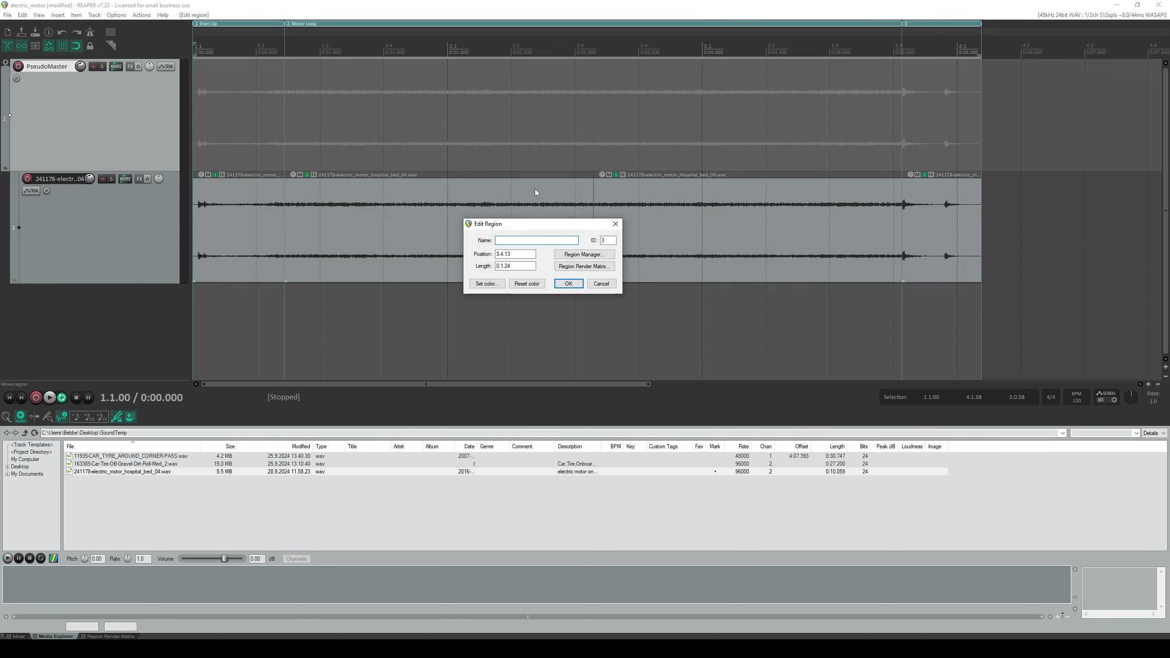
{"action": "type", "text": "Shut Down"}
{"action": "key", "text": "Return"}
{"action": "key", "text": "ctrl+s"}
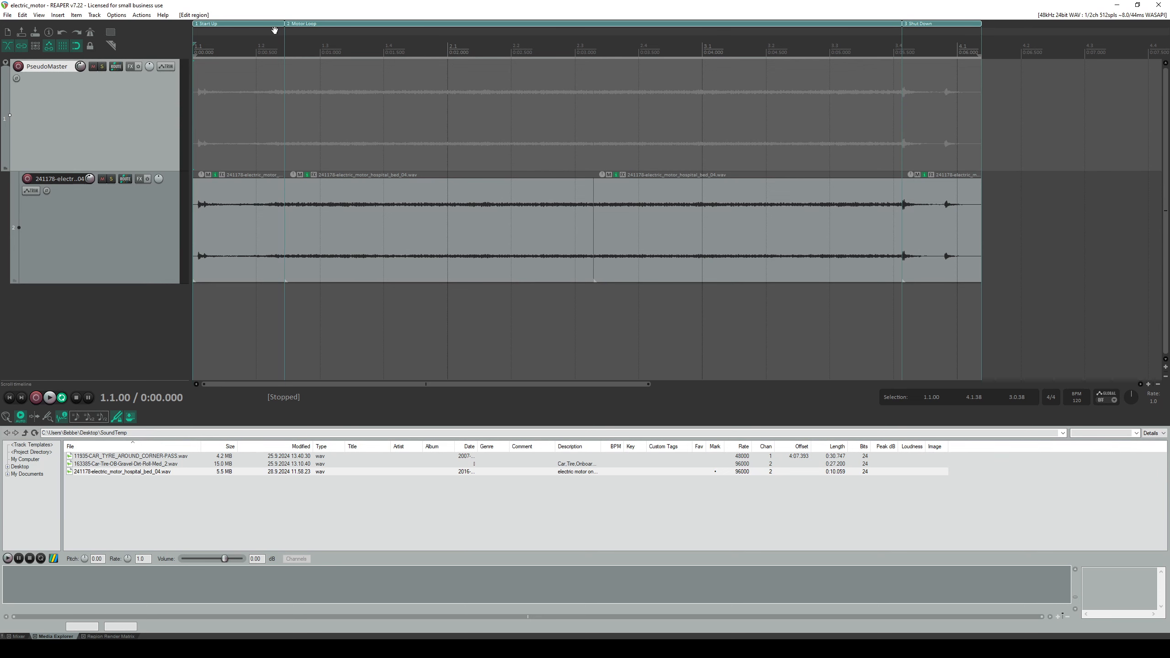
- Add the prefix "wave:" to the names of the Start Up and Motor Loop regions
{"action": "double_click", "coordinate": [218, 22]}
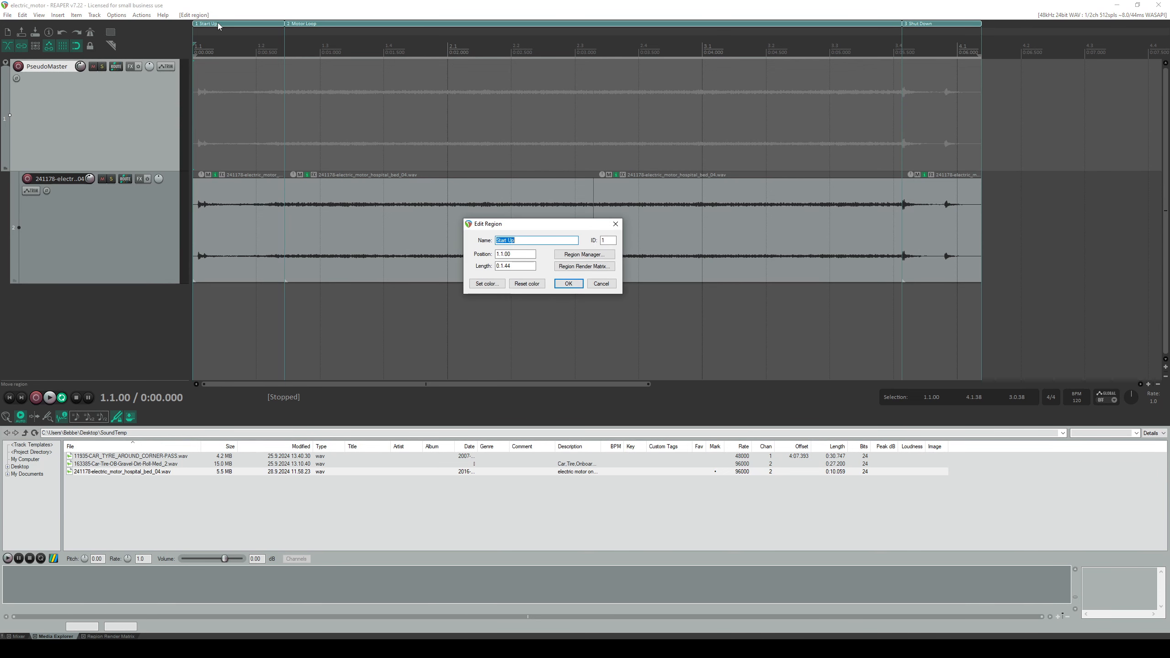
{"action": "type", "text": "wave"}
{"action": "key", "text": "shift+Left"}
{"action": "key", "text": "shift+Left"}
{"action": "left_click", "coordinate": [571, 285]}
{"action": "double_click", "coordinate": [317, 23]}
{"action": "key", "text": "Home"}
{"action": "type", "text": "wave:"}
{"action": "left_click", "coordinate": [569, 283]}
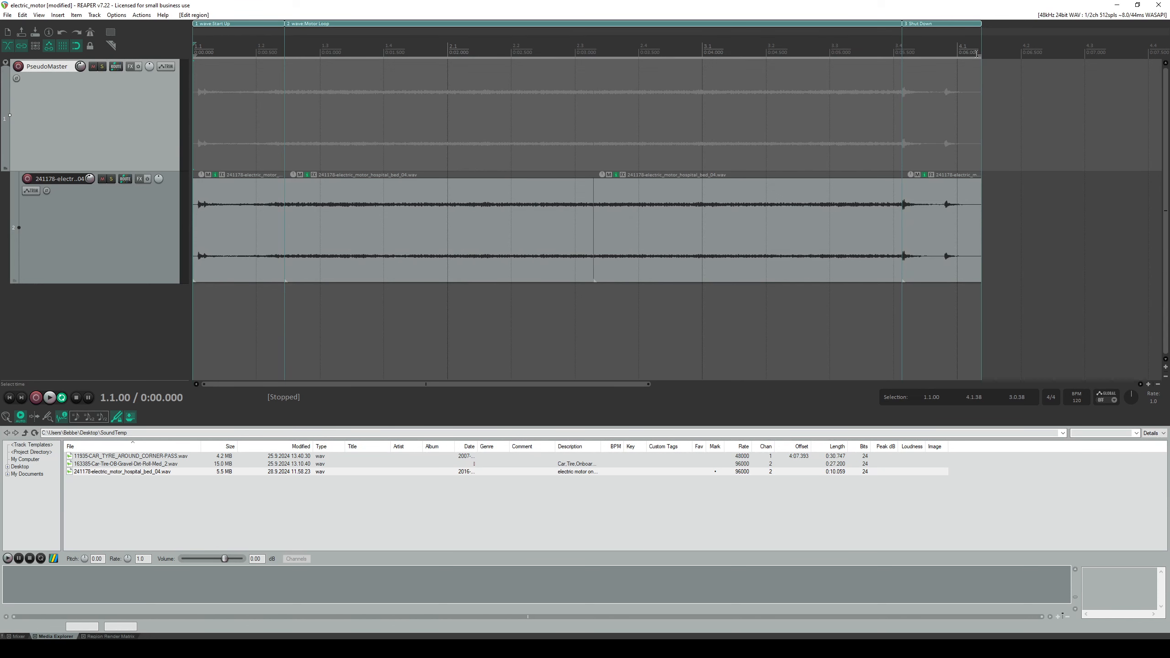
- Add the prefix "wave:" to the Shut Down region's name and save the project
{"action": "double_click", "coordinate": [953, 23]}
{"action": "key", "text": "Home"}
{"action": "type", "text": "wave:"}
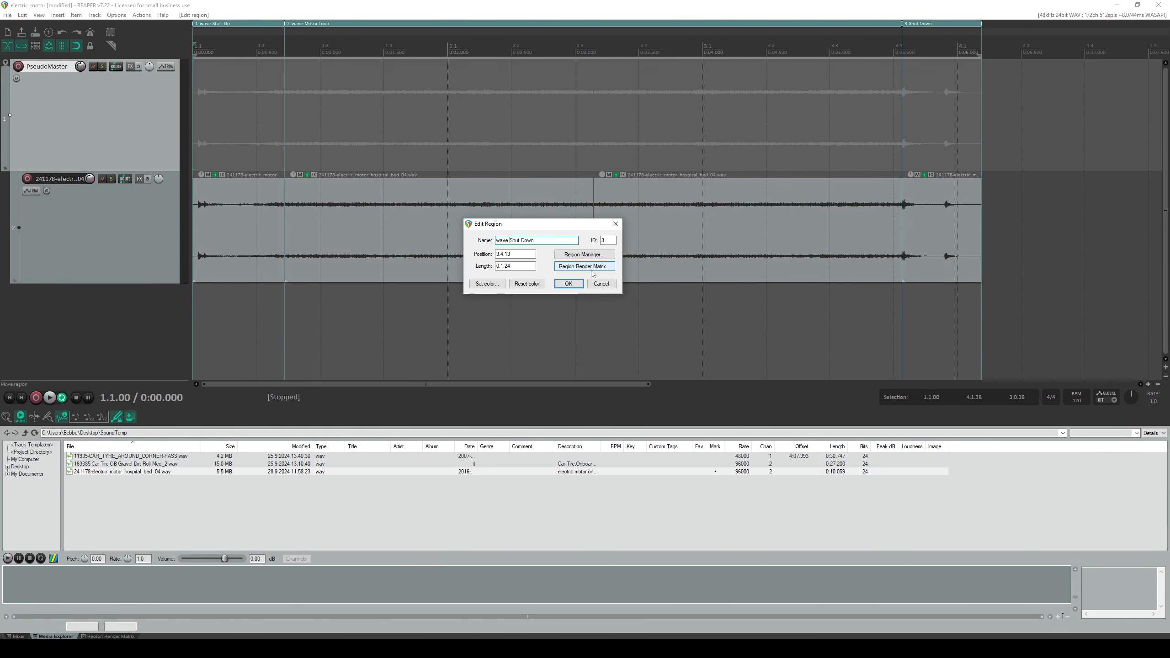
{"action": "left_click", "coordinate": [568, 283]}
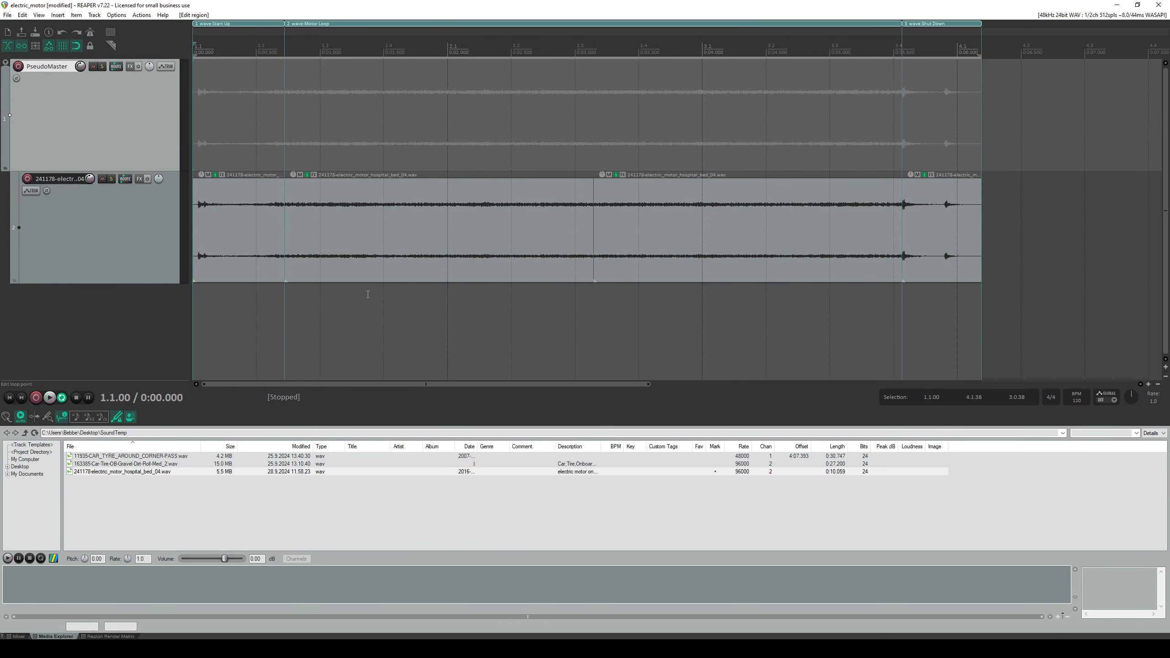
{"action": "key", "text": "ctrl+s"}
- Switch to Timbre Editor, refresh the assets, and select the electric_motor folder with test_assets and engine collapsed
{"action": "key", "text": "alt+Tab"}
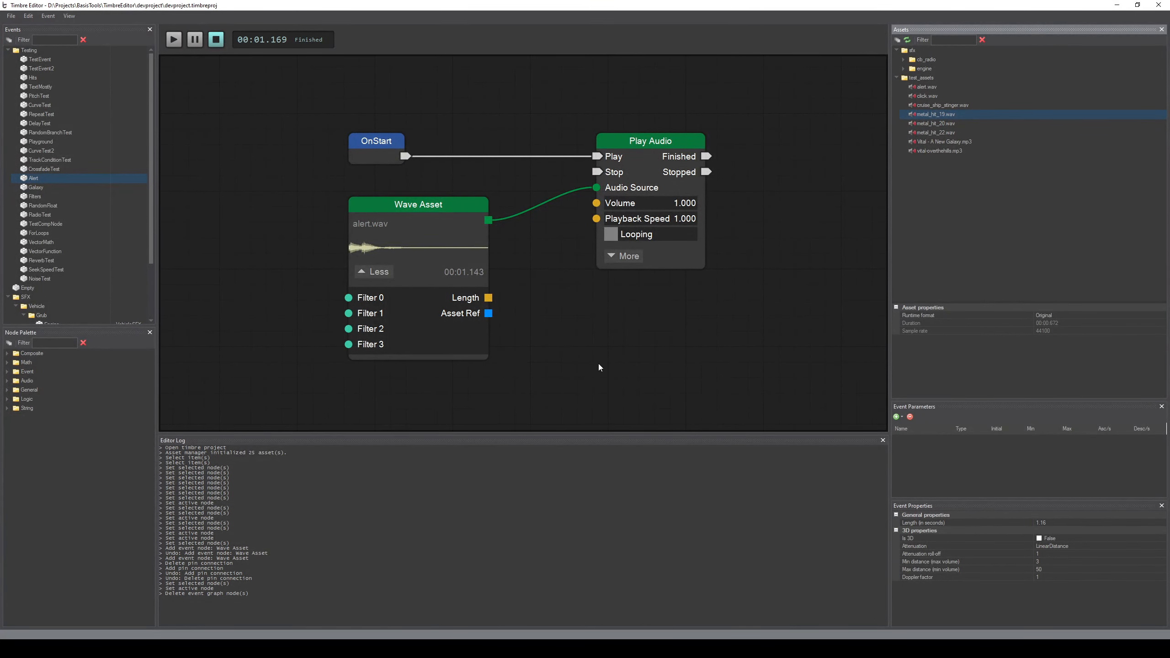
{"action": "left_click", "coordinate": [905, 40]}
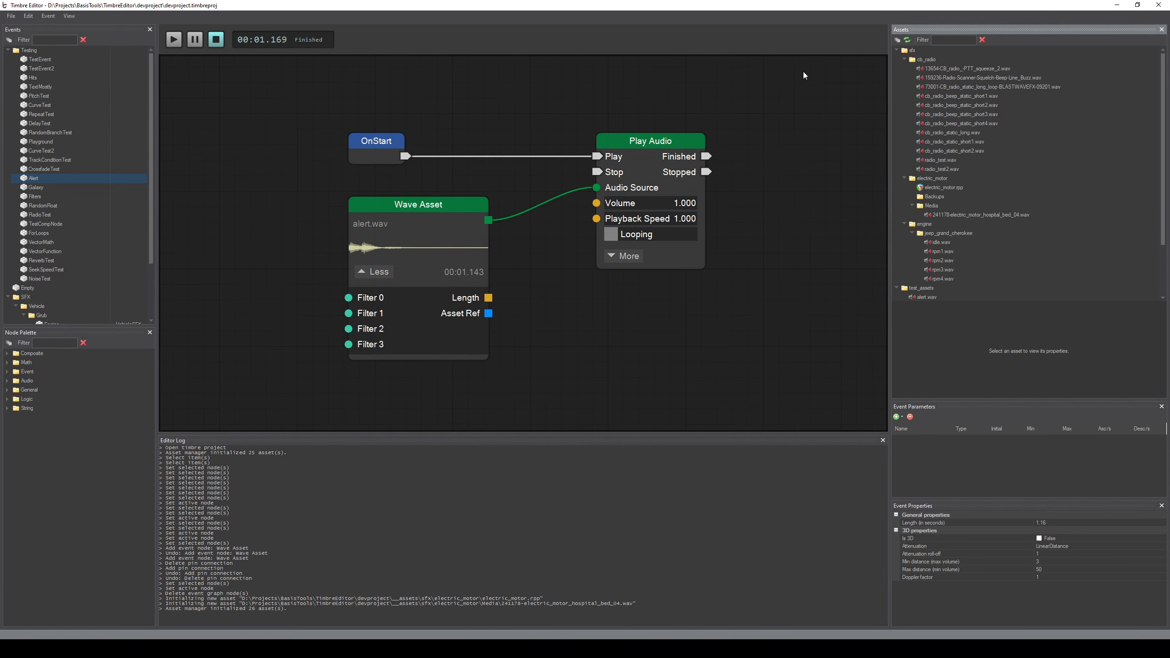
{"action": "left_click", "coordinate": [897, 289]}
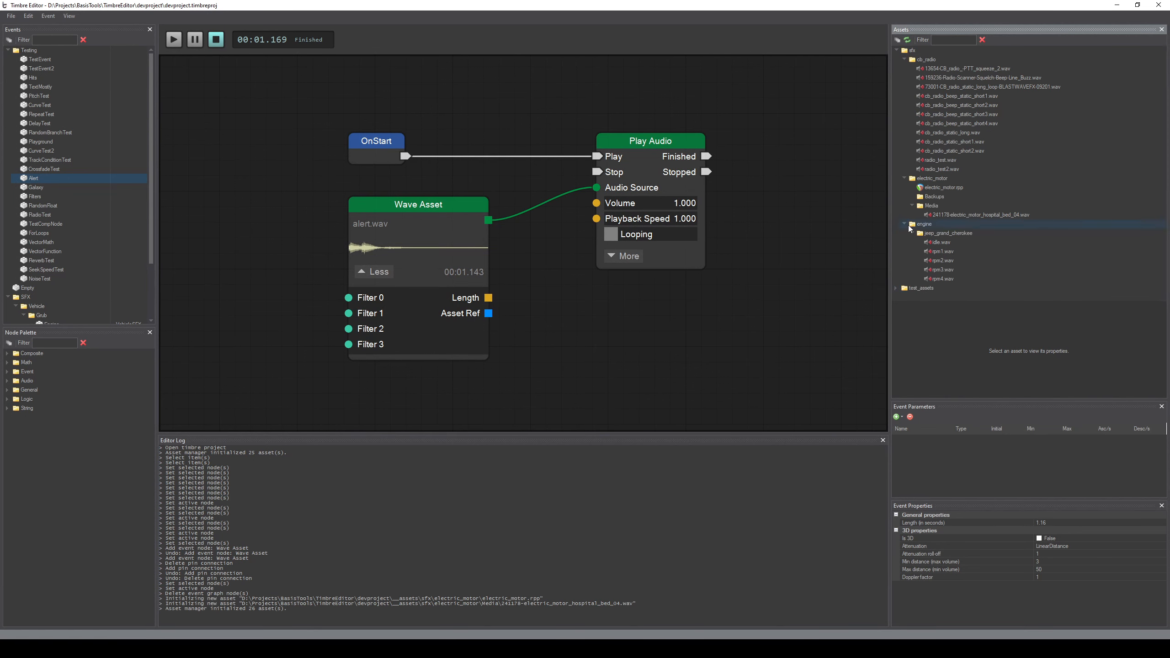
{"action": "left_click", "coordinate": [905, 224]}
{"action": "left_click", "coordinate": [932, 180]}
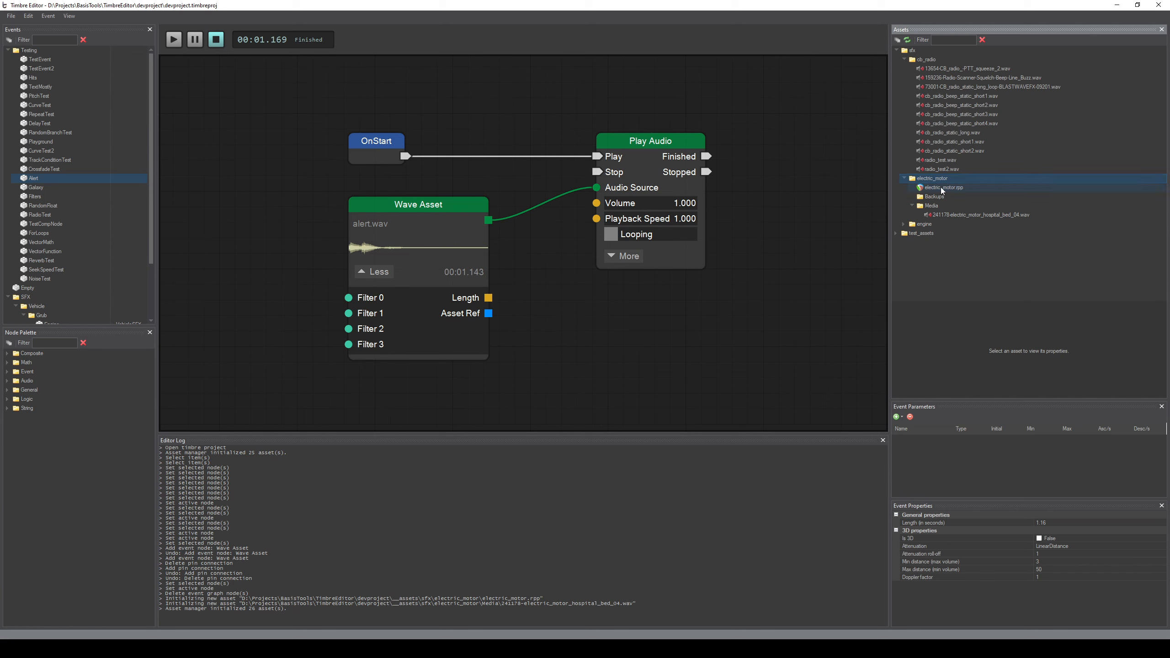
- Examine the asset properties of electric_motor.rpp and of the electric motor wave file in its Media folder
{"action": "left_click", "coordinate": [942, 189]}
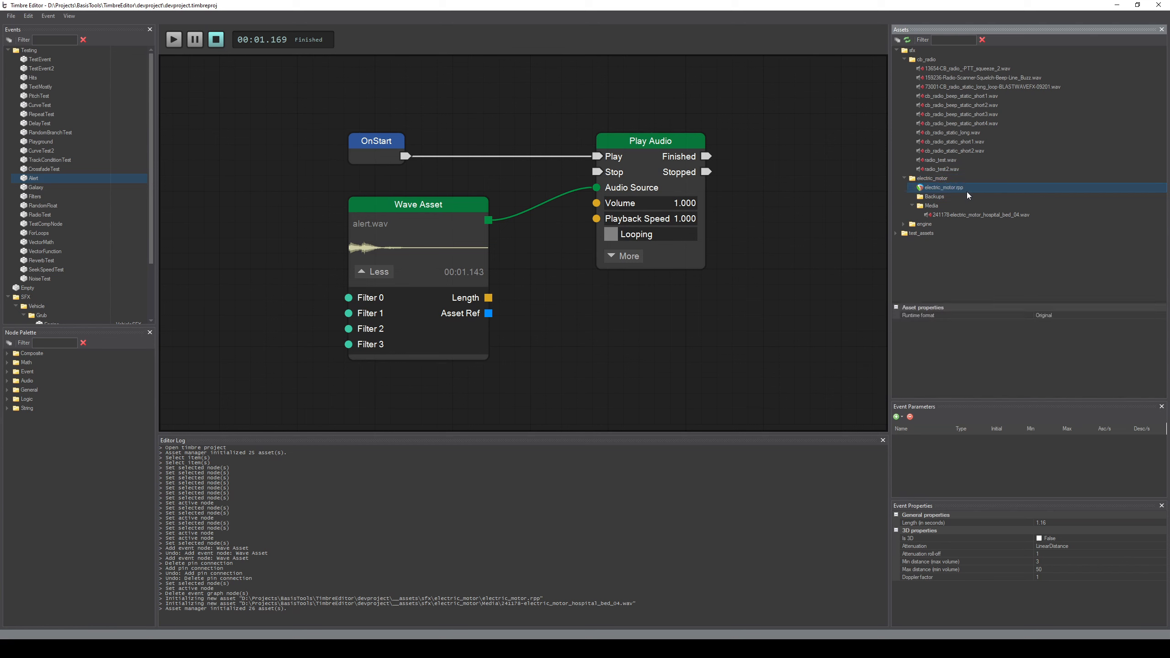
{"action": "left_click", "coordinate": [983, 216]}
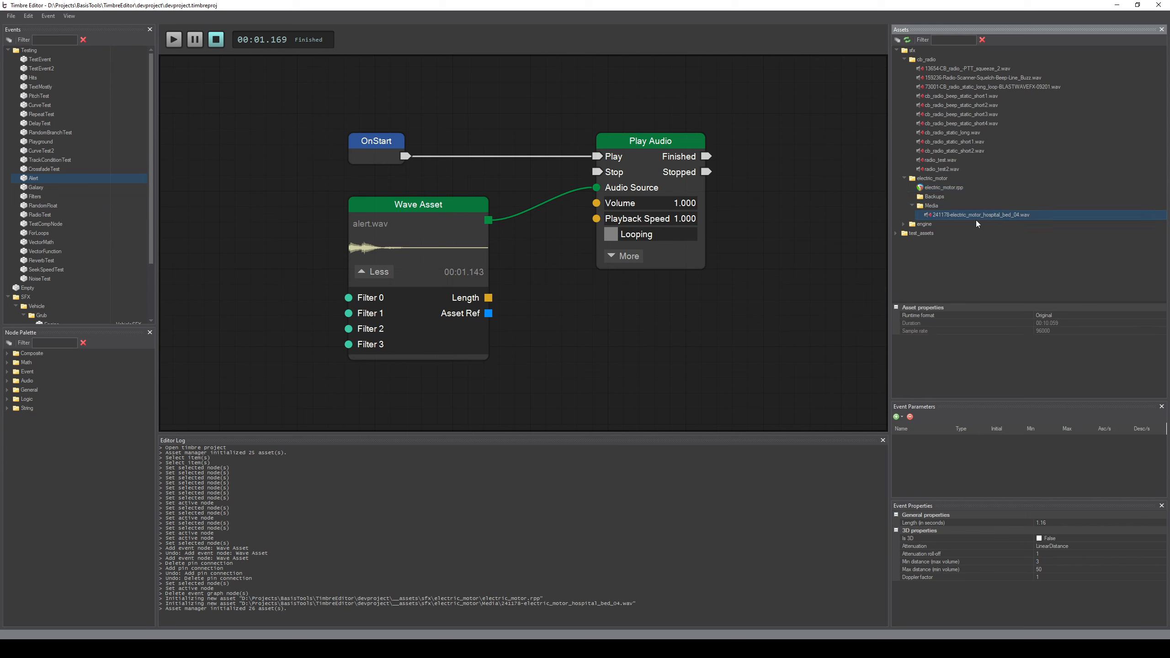
- Collapse the SFX and Buses event folders and create an event named "ElectricMotor" in the Testing folder
{"action": "left_click", "coordinate": [9, 297]}
{"action": "scroll", "coordinate": [102, 283], "scroll_direction": "down", "scroll_amount": 1}
{"action": "left_click", "coordinate": [8, 293]}
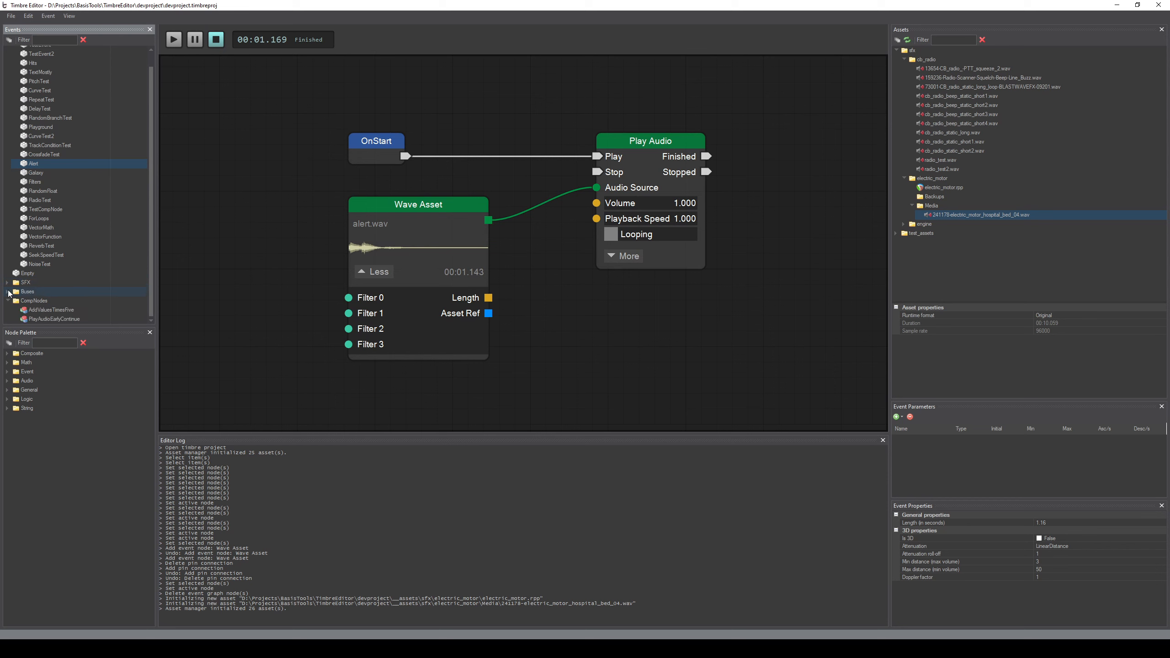
{"action": "scroll", "coordinate": [110, 250], "scroll_direction": "up", "scroll_amount": 1}
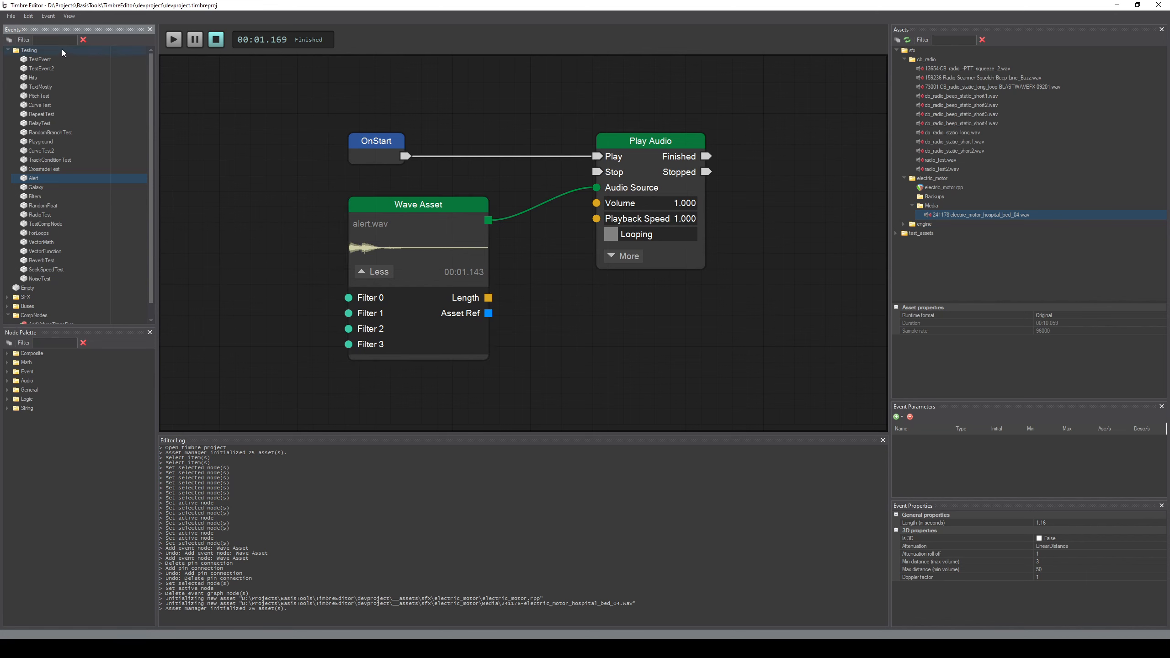
{"action": "right_click", "coordinate": [23, 52]}
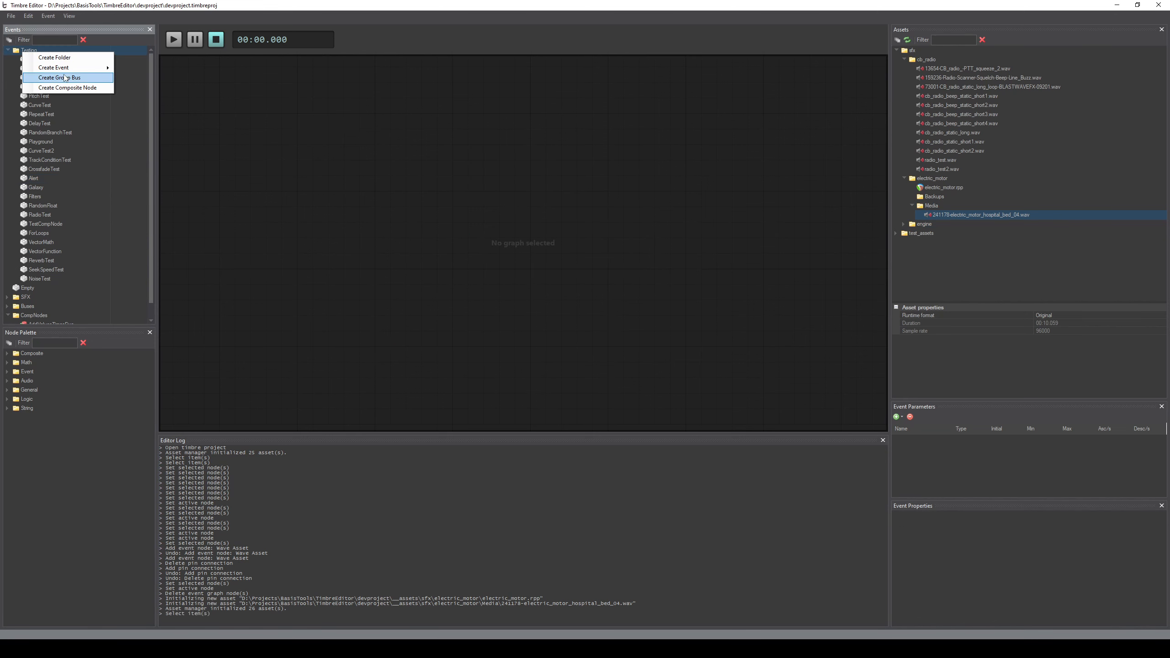
{"action": "mouse_move", "coordinate": [66, 69]}
{"action": "left_click", "coordinate": [174, 69]}
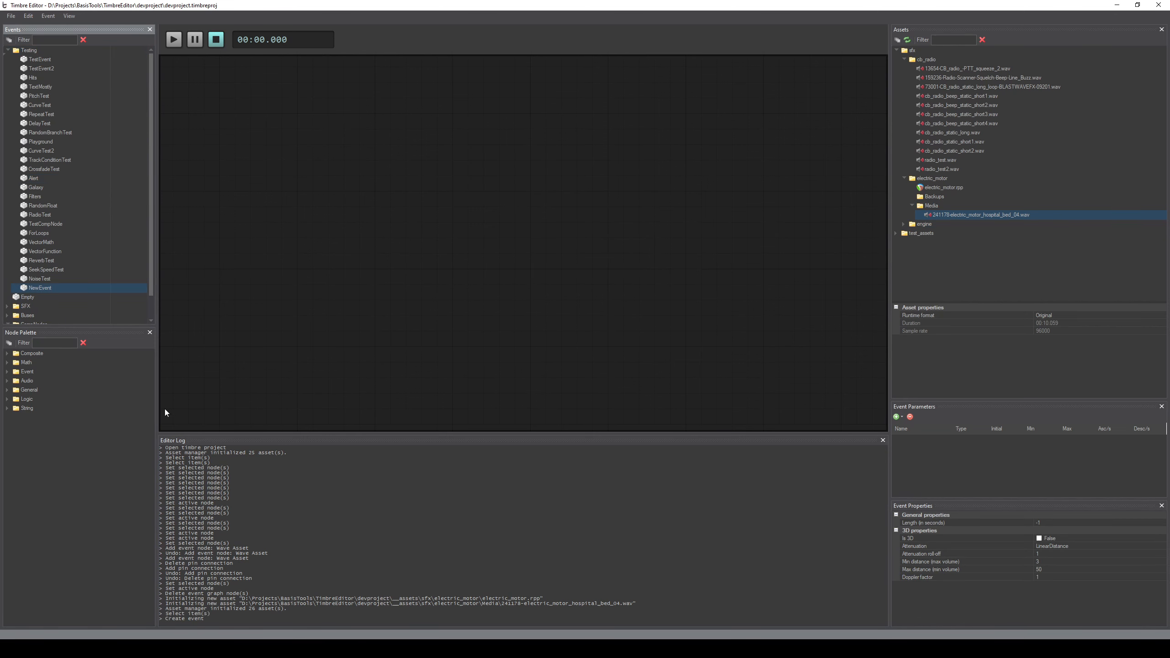
{"action": "left_click", "coordinate": [51, 288]}
{"action": "type", "text": "ElectricMotor"}
{"action": "key", "text": "Return"}
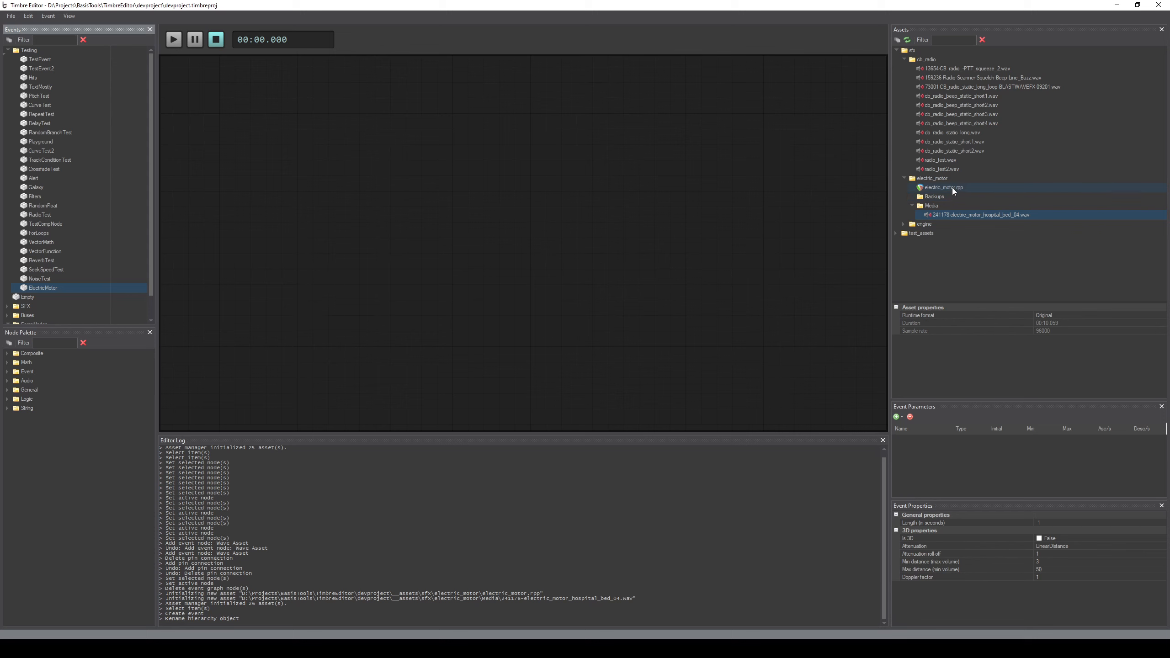
- Find the OnStart node with the palette filter "onst" and add it to the ElectricMotor event graph
{"action": "left_click", "coordinate": [55, 343]}
{"action": "type", "text": "onst"}
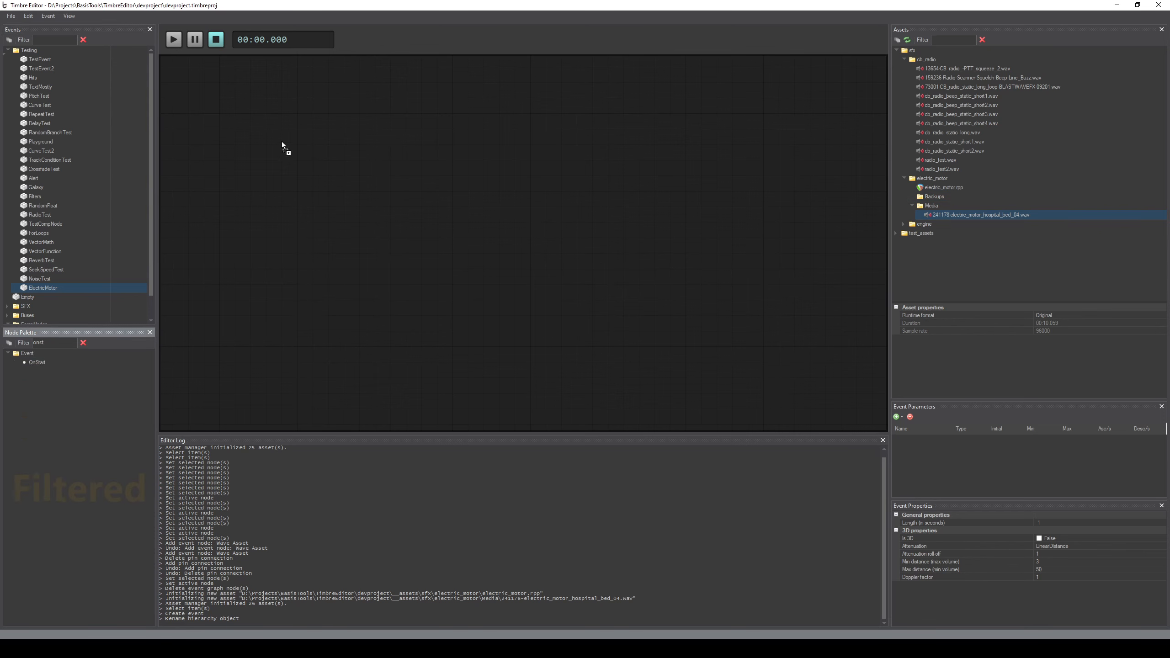
{"action": "left_click_drag", "start_coordinate": [282, 144], "coordinate": [283, 144]}
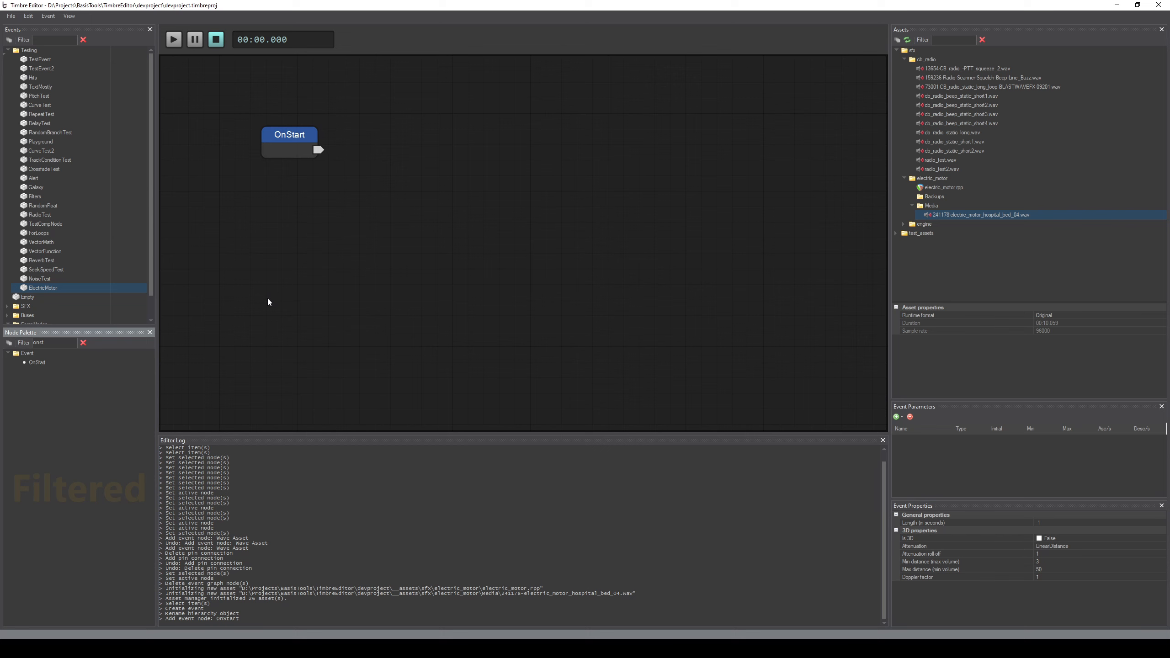
- Add a Play Audio node to the right of OnStart and connect OnStart to its Play input
{"action": "double_click", "coordinate": [59, 342]}
{"action": "type", "text": "play"}
{"action": "left_click_drag", "start_coordinate": [40, 362], "coordinate": [559, 138]}
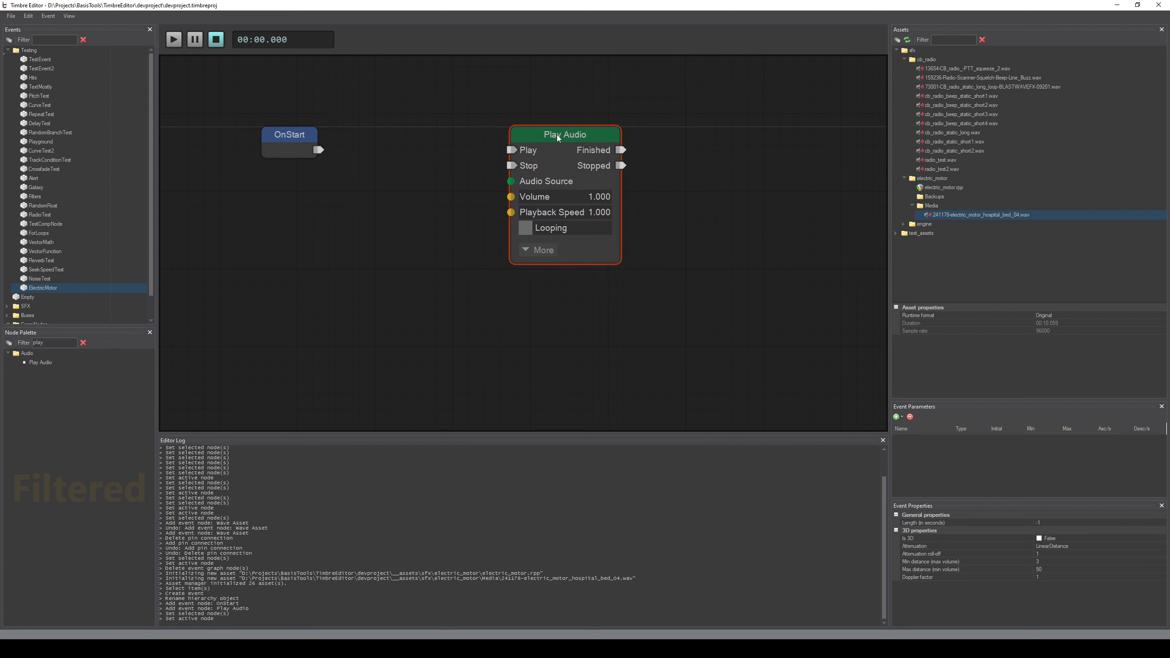
{"action": "left_click_drag", "start_coordinate": [319, 150], "coordinate": [438, 249]}
{"action": "left_click", "coordinate": [381, 306]}
- Add the electric_motor.rpp asset to the graph as a Reaper Project node below OnStart
{"action": "left_click_drag", "start_coordinate": [950, 188], "coordinate": [319, 229]}
{"action": "left_click", "coordinate": [382, 236]}
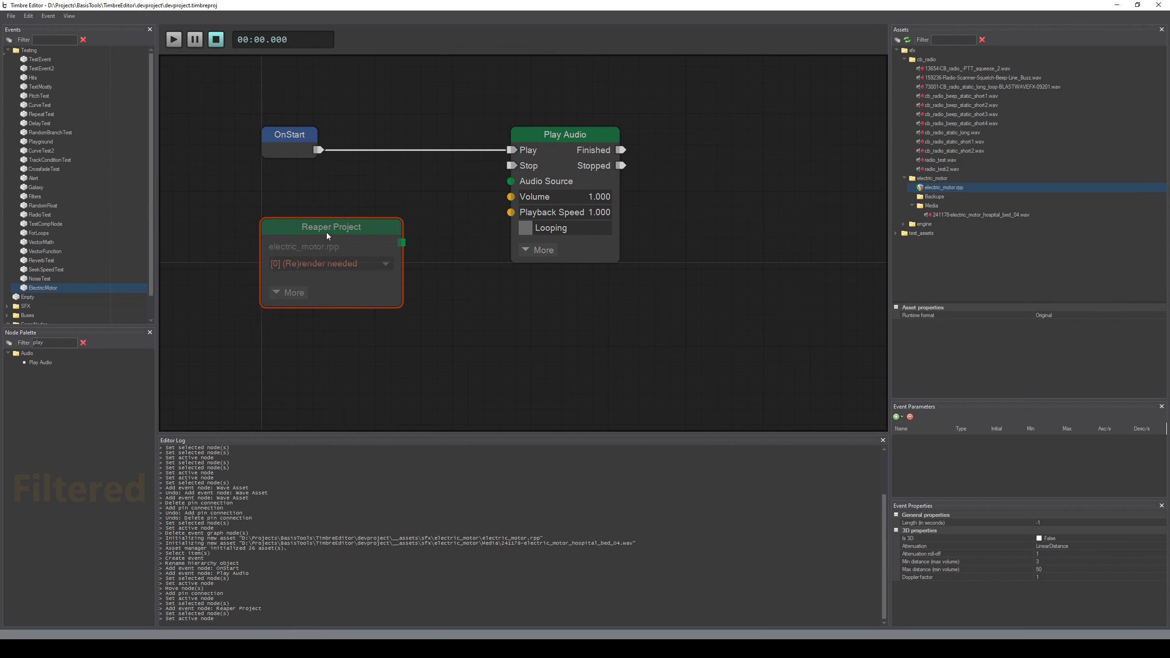
{"action": "left_click", "coordinate": [393, 209]}
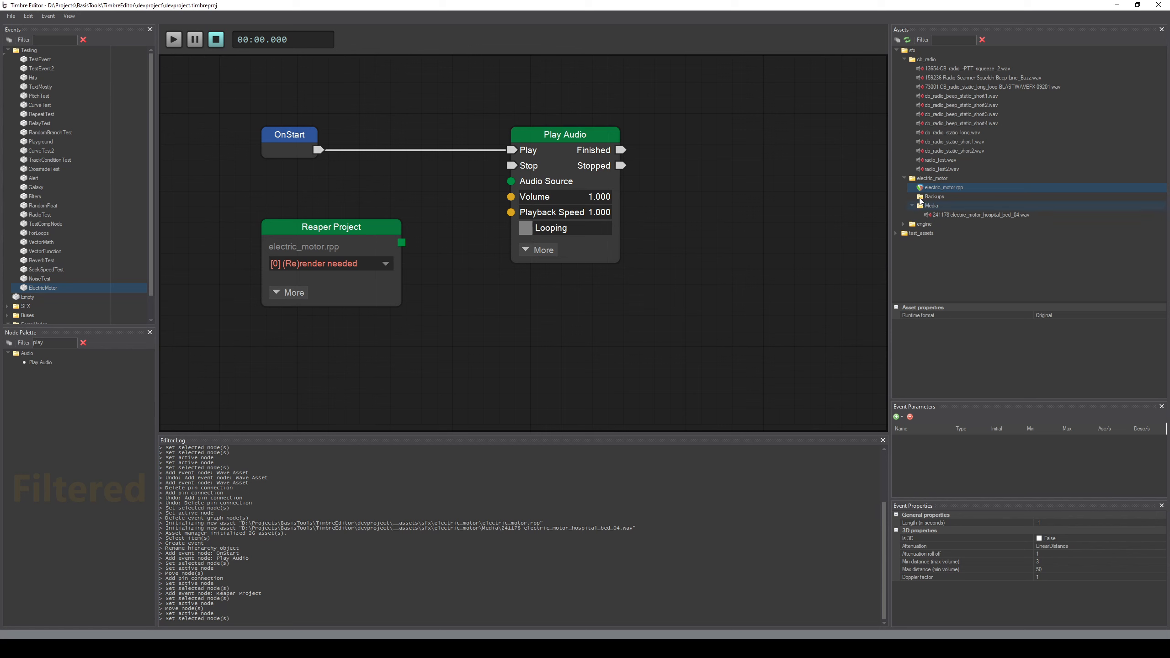
- Render the electric_motor.rpp asset and check the regions offered by the Reaper Project node, keeping Start Up selected
{"action": "right_click", "coordinate": [942, 189]}
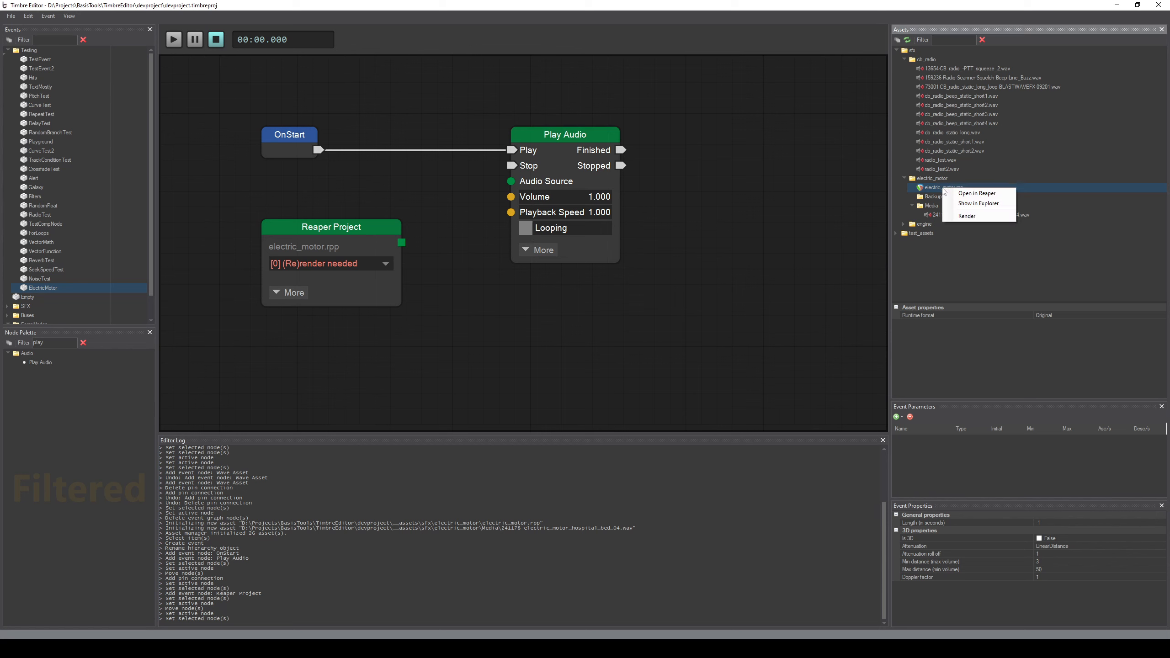
{"action": "left_click", "coordinate": [985, 217]}
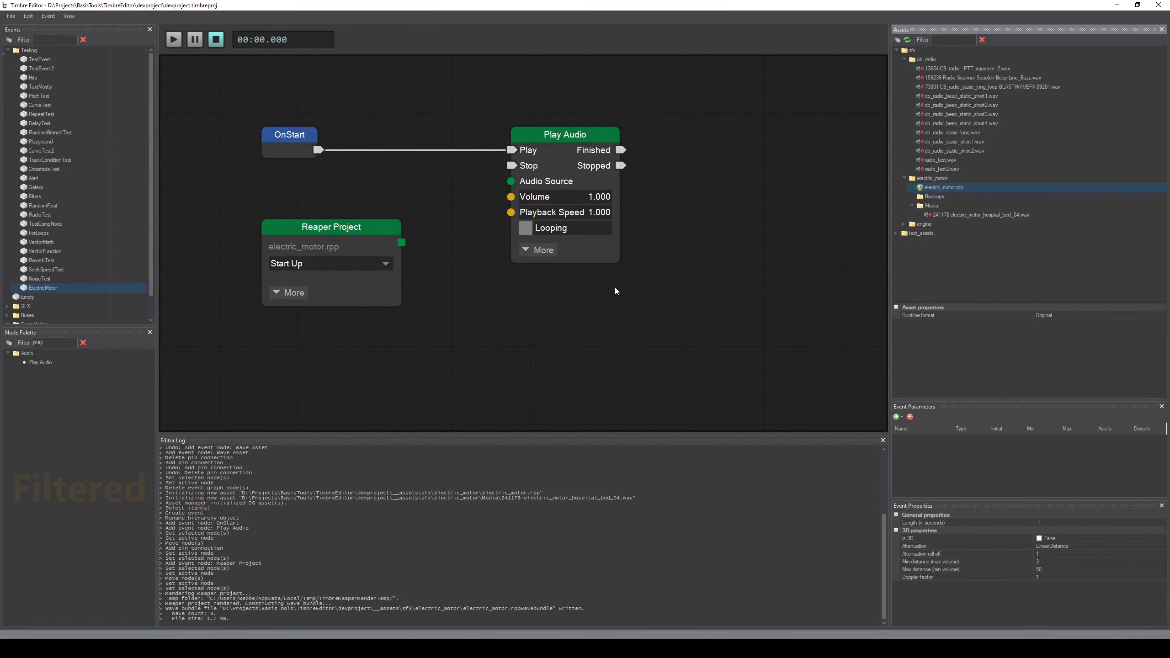
{"action": "left_click", "coordinate": [348, 262]}
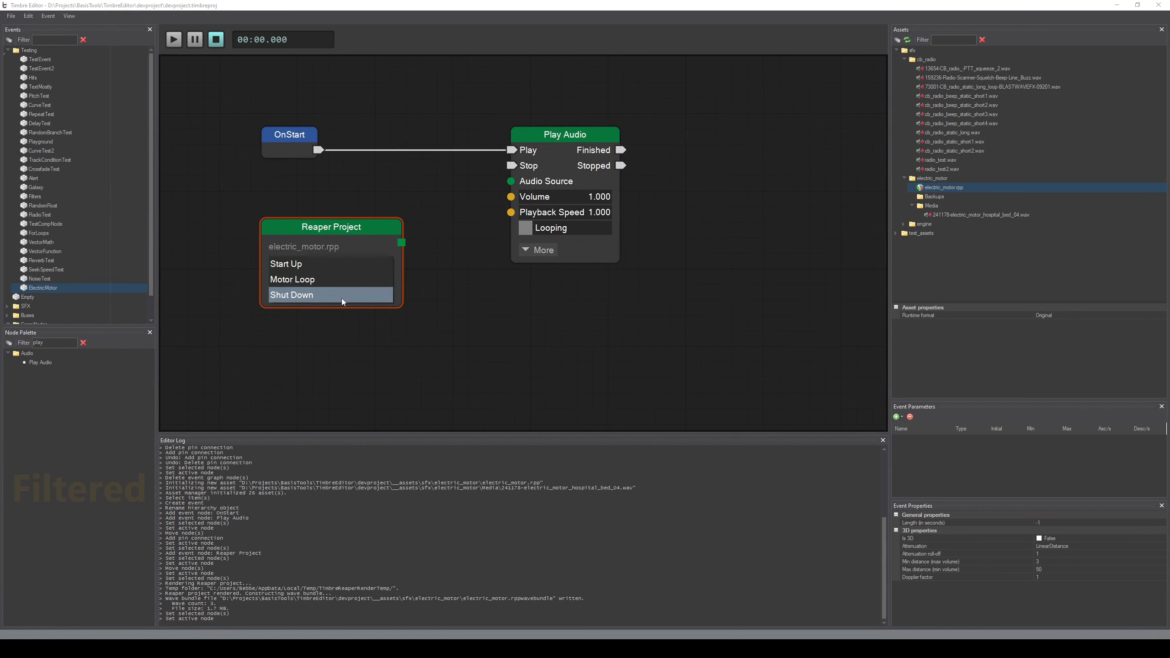
{"action": "left_click", "coordinate": [357, 261]}
- Enlarge the editor log text and examine the Reaper render messages, including temp folder, wave bundle and wave count
{"action": "scroll", "coordinate": [438, 559], "scroll_direction": "up", "scroll_amount": 5}
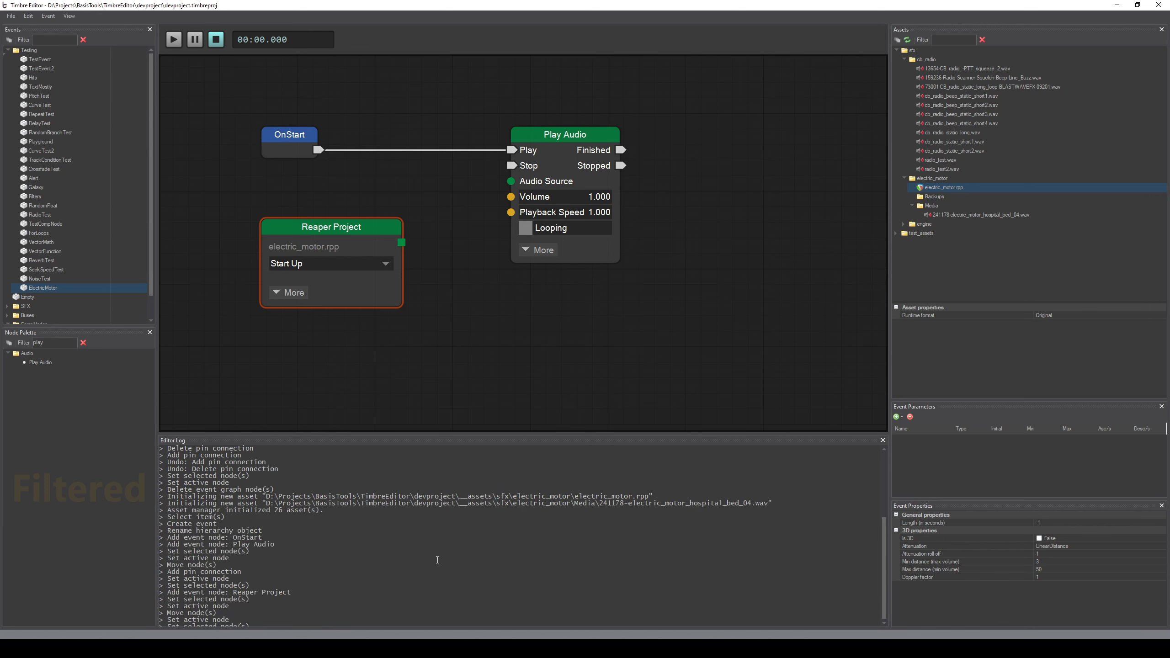
{"action": "scroll", "coordinate": [437, 560], "scroll_direction": "down", "scroll_amount": 2}
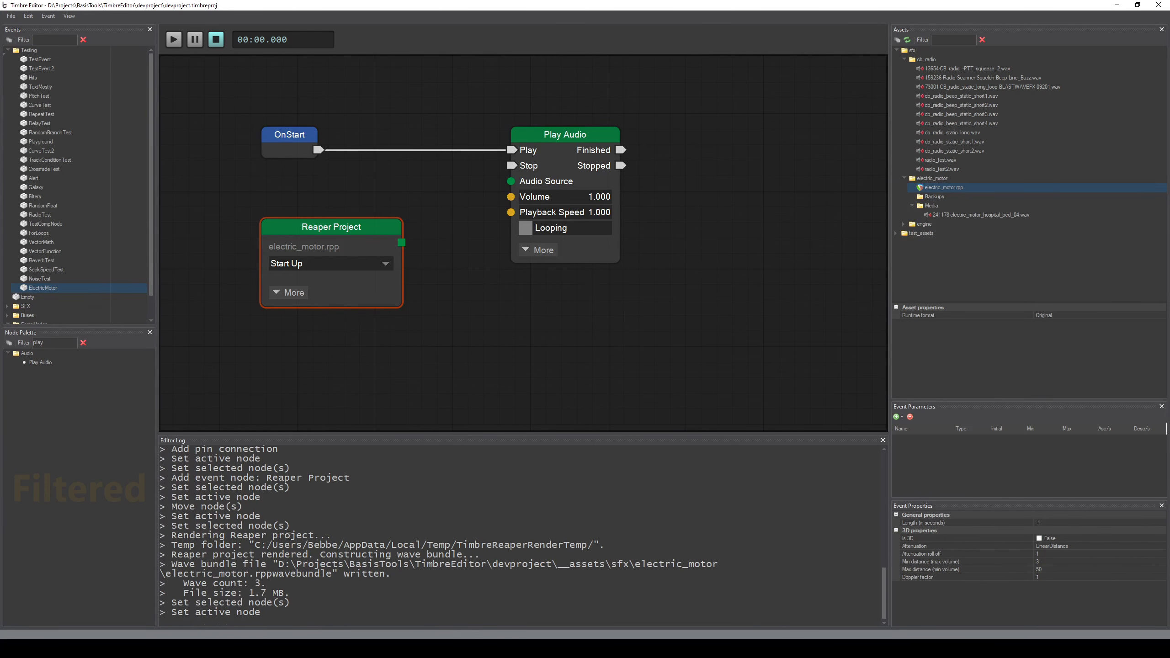
{"action": "left_click_drag", "start_coordinate": [174, 544], "coordinate": [546, 544]}
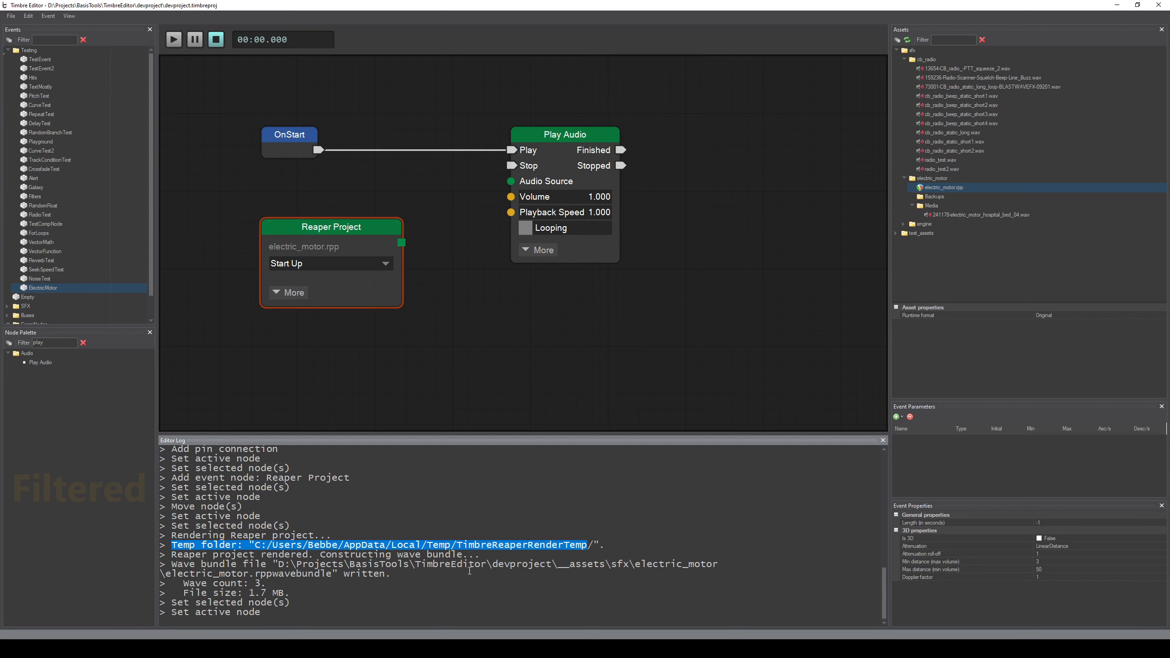
{"action": "left_click_drag", "start_coordinate": [321, 554], "coordinate": [494, 558]}
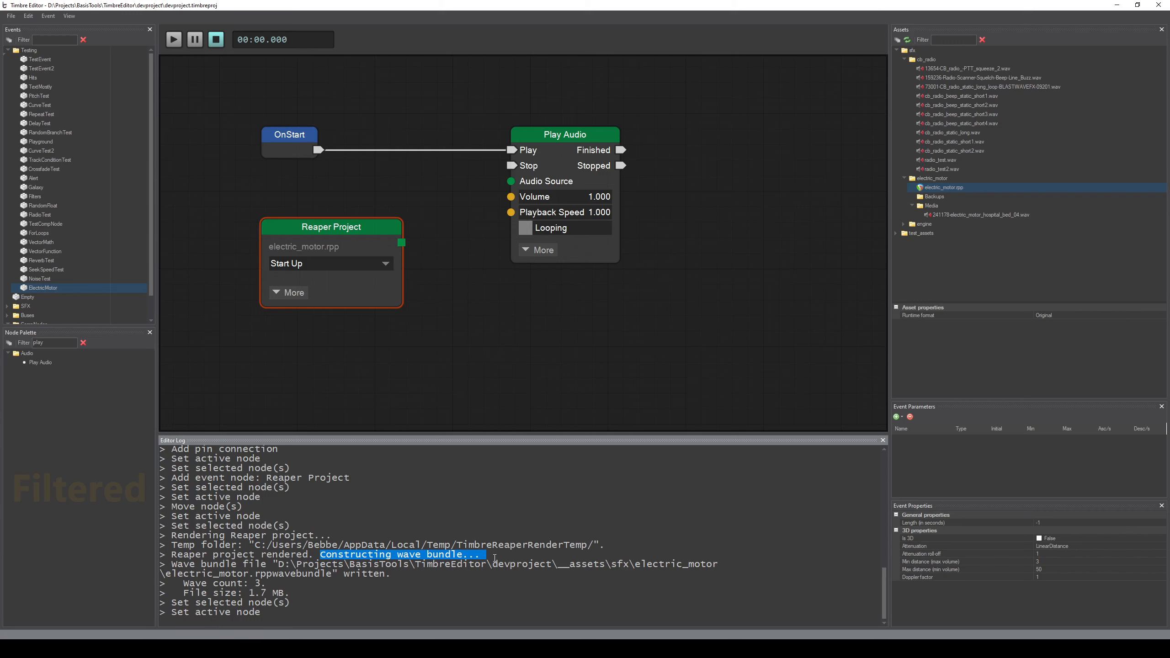
{"action": "left_click_drag", "start_coordinate": [184, 584], "coordinate": [264, 584]}
{"action": "left_click", "coordinate": [324, 597]}
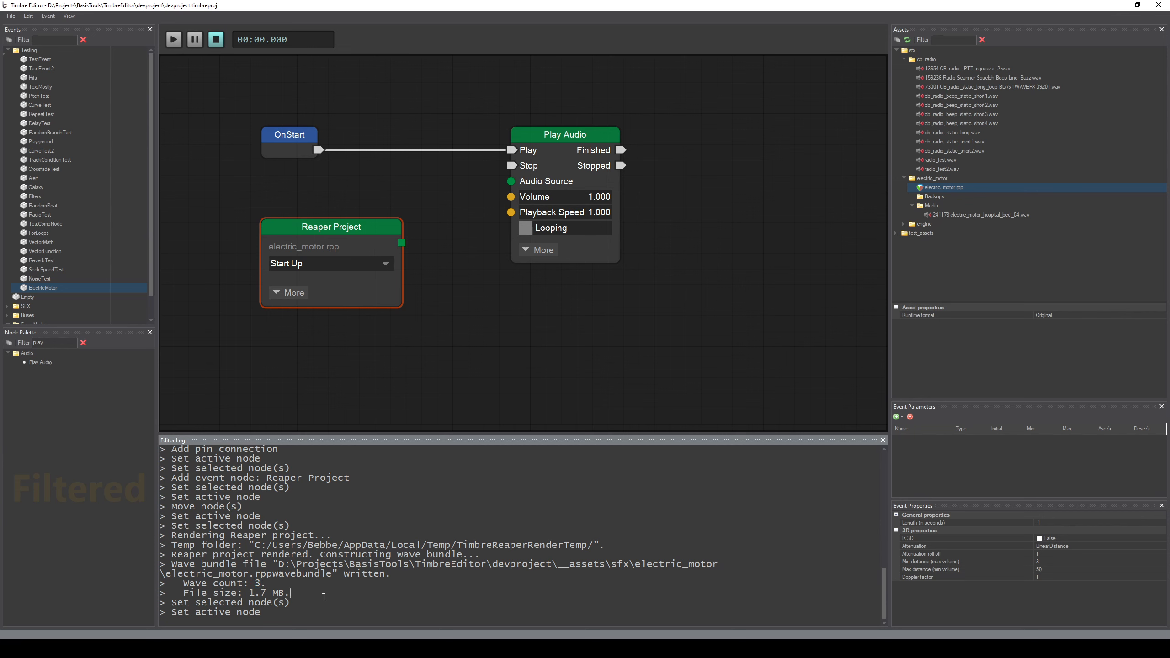
- Connect the Reaper Project node's output to Play Audio's Audio Source and play the event
{"action": "left_click_drag", "start_coordinate": [401, 242], "coordinate": [510, 181]}
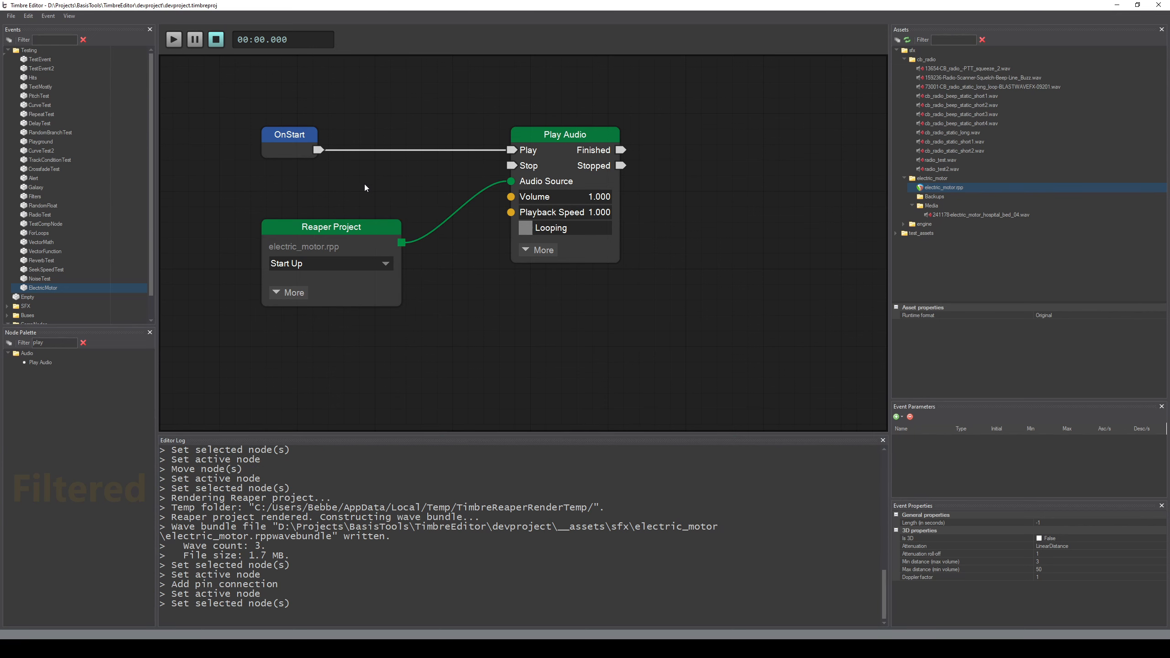
{"action": "left_click", "coordinate": [175, 41]}
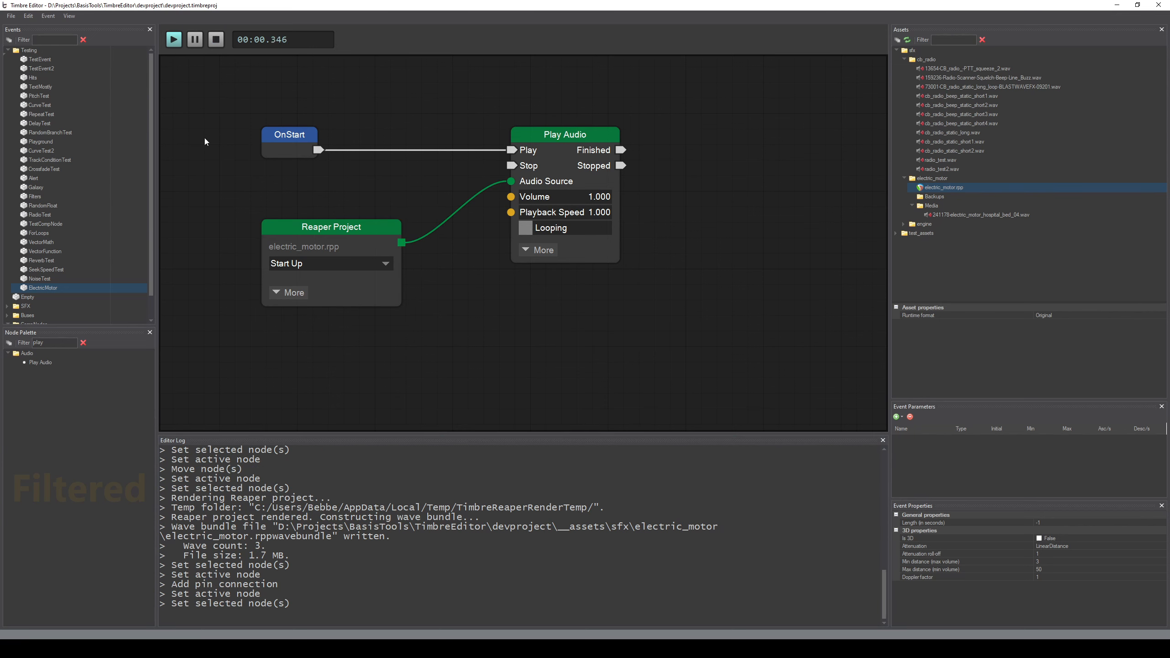
{"action": "left_click", "coordinate": [174, 42]}
- Set the Reaper Project node's region to Shut Down and play the event
{"action": "left_click", "coordinate": [369, 263]}
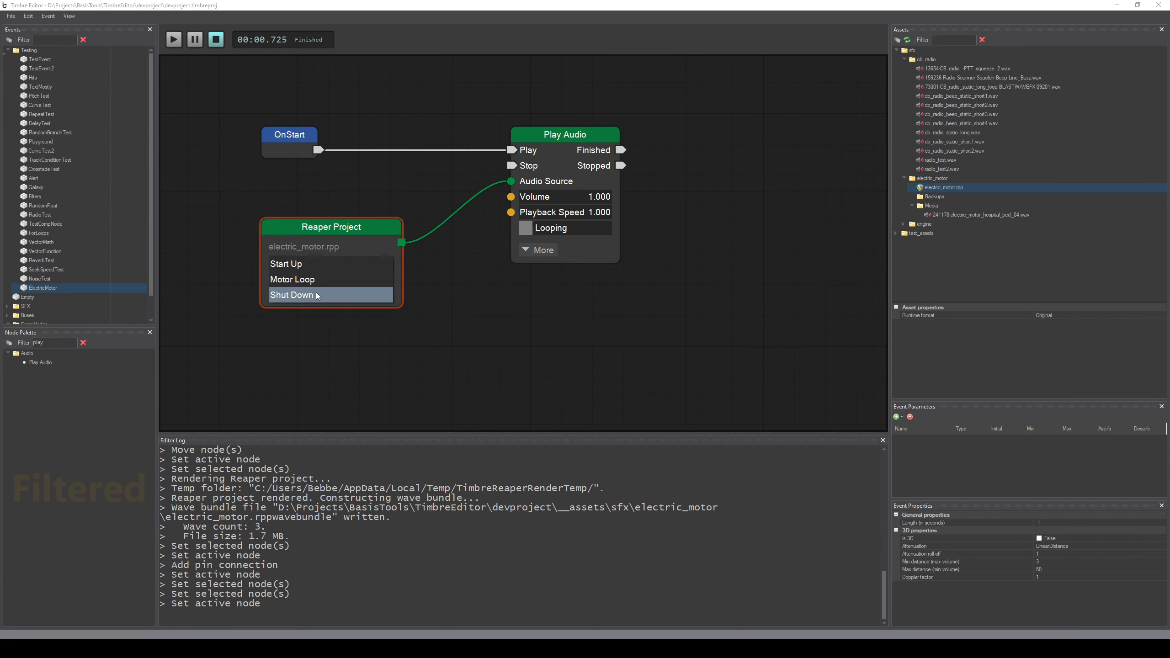
{"action": "left_click", "coordinate": [317, 295]}
{"action": "left_click", "coordinate": [174, 43]}
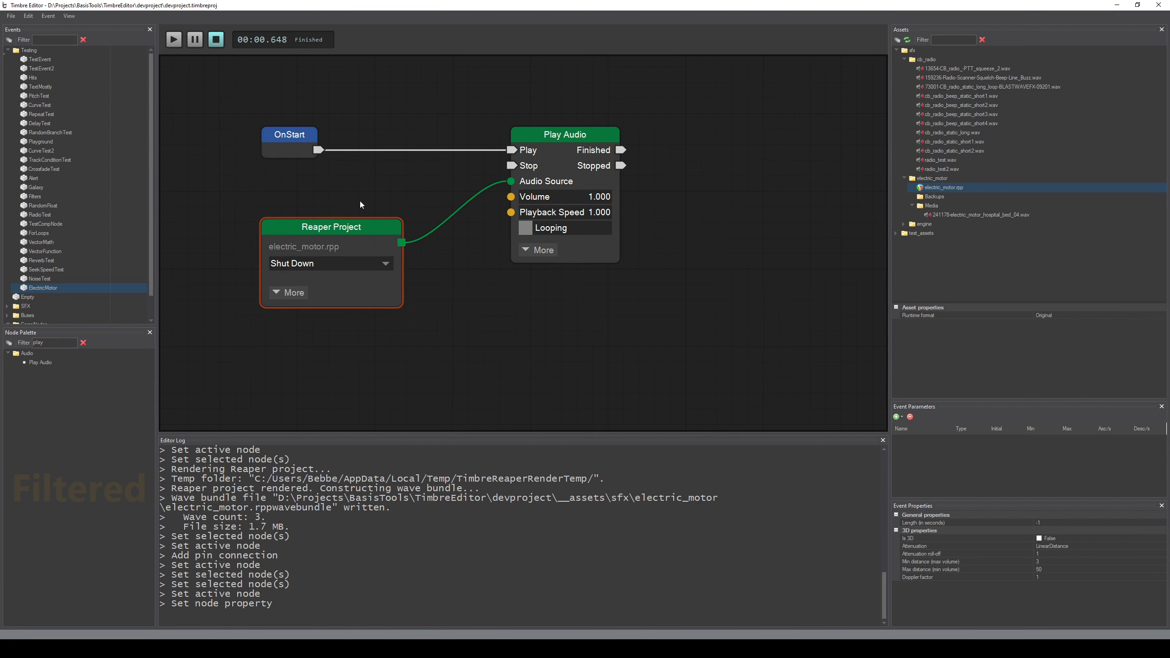
- Set the Reaper Project node's region to Motor Loop, play the event, and save the Timbre project
{"action": "left_click", "coordinate": [354, 264]}
{"action": "left_click", "coordinate": [338, 283]}
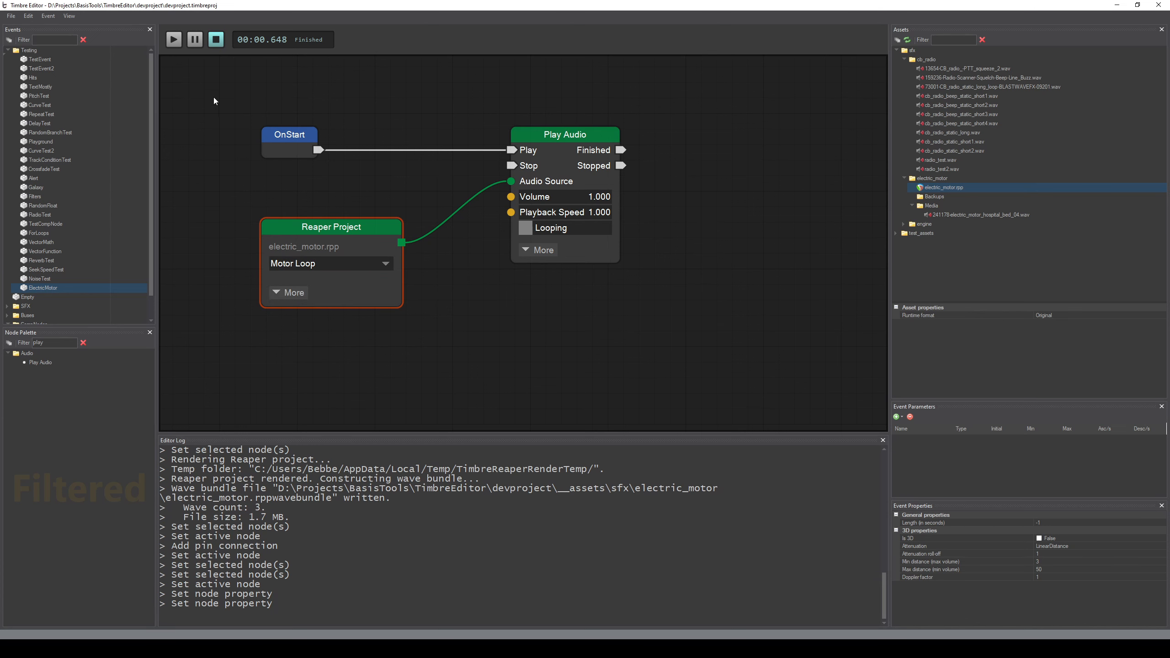
{"action": "left_click", "coordinate": [175, 41]}
{"action": "key", "text": "ctrl+s"}
{"action": "left_click", "coordinate": [458, 96]}
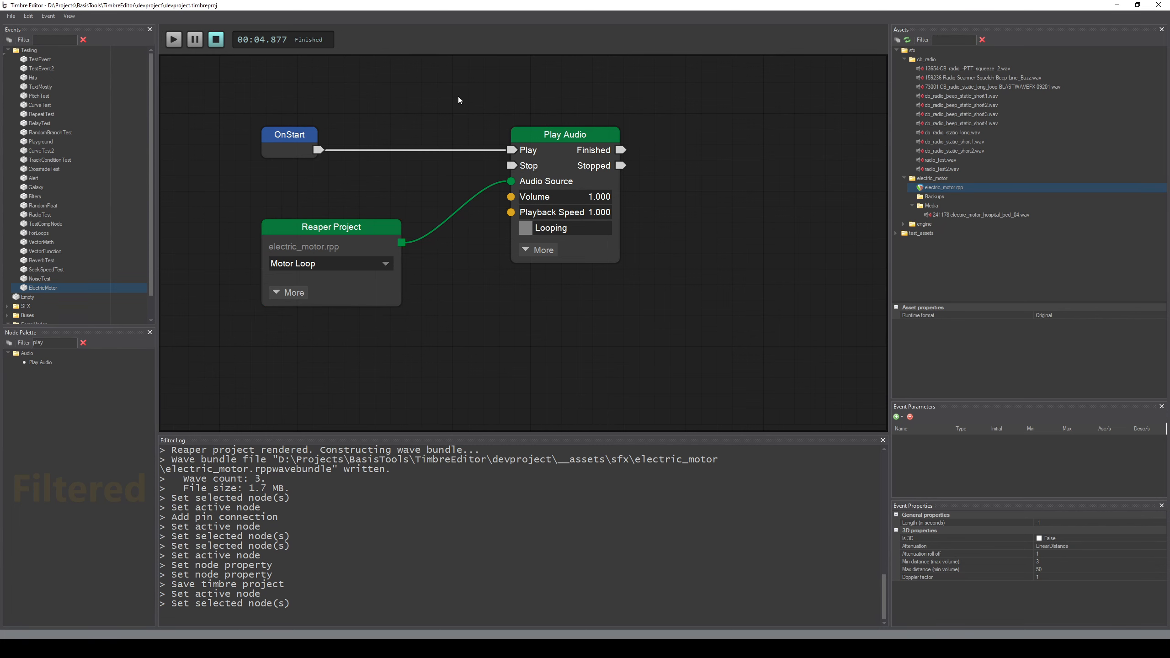
{"action": "left_click", "coordinate": [966, 214]}
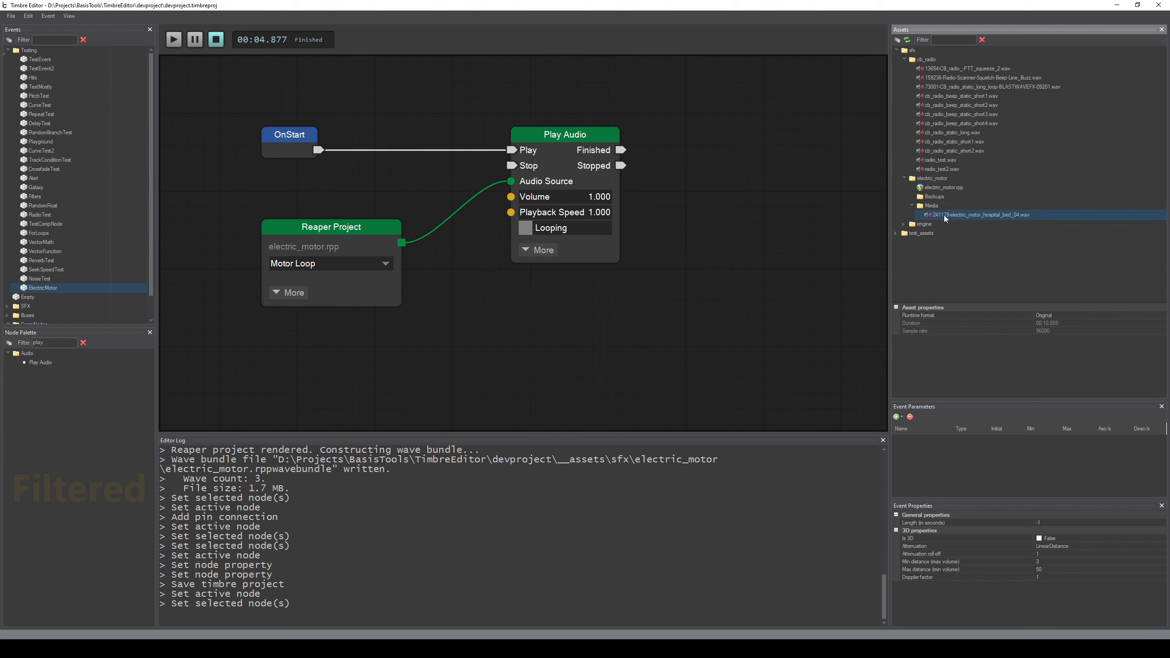
{"action": "left_click", "coordinate": [949, 188]}
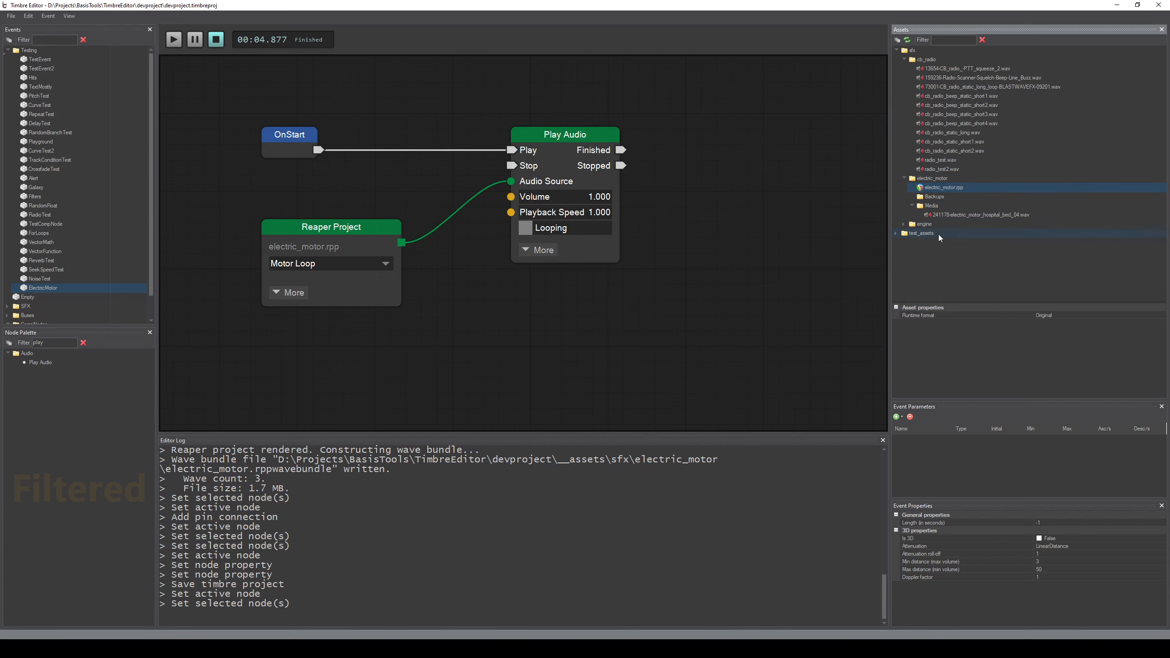
{"action": "right_click", "coordinate": [943, 189]}
{"action": "left_click", "coordinate": [357, 281]}
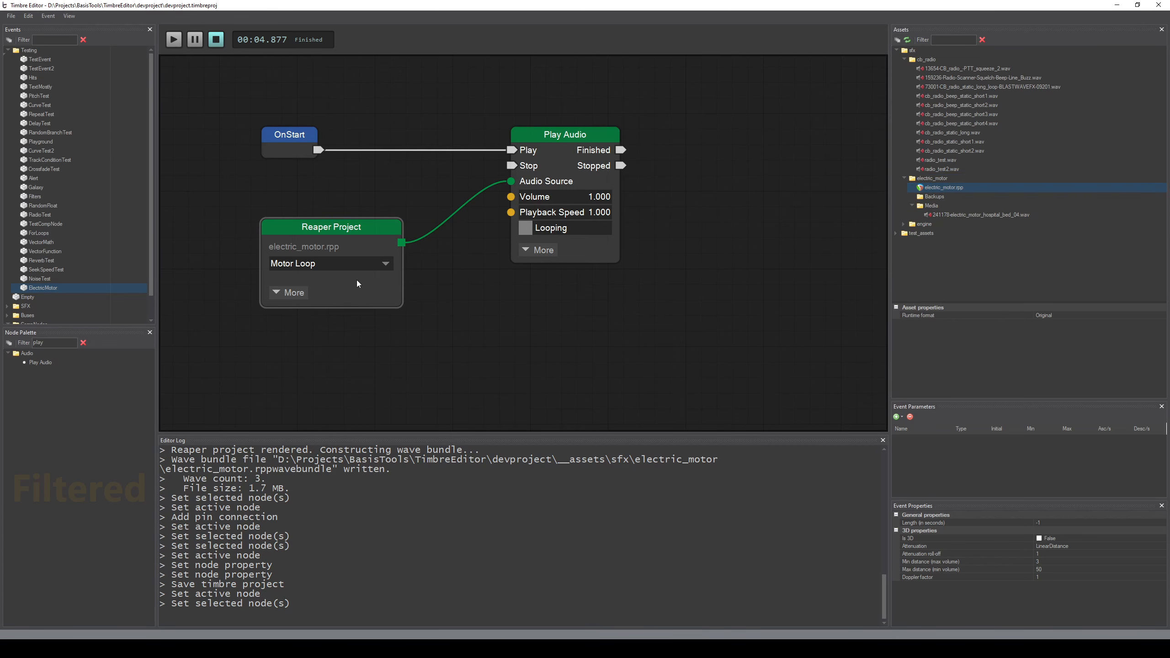
- Switch to REAPER, rename the first region "wave:Start Up123", and save the project
{"action": "left_click", "coordinate": [253, 649]}
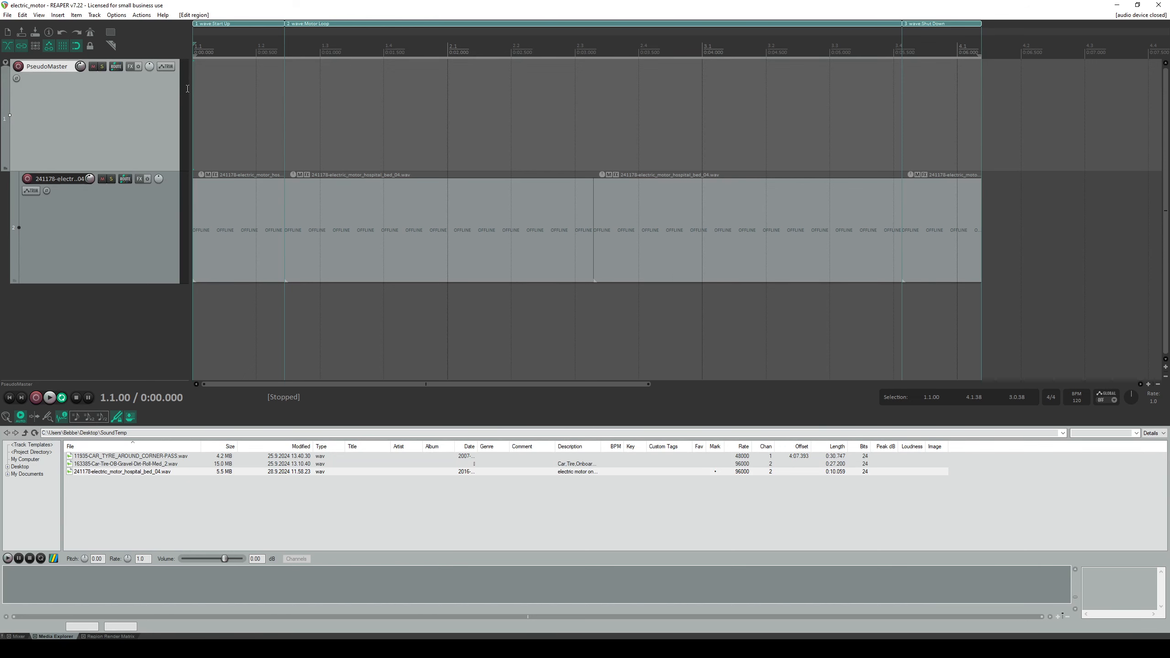
{"action": "double_click", "coordinate": [235, 24]}
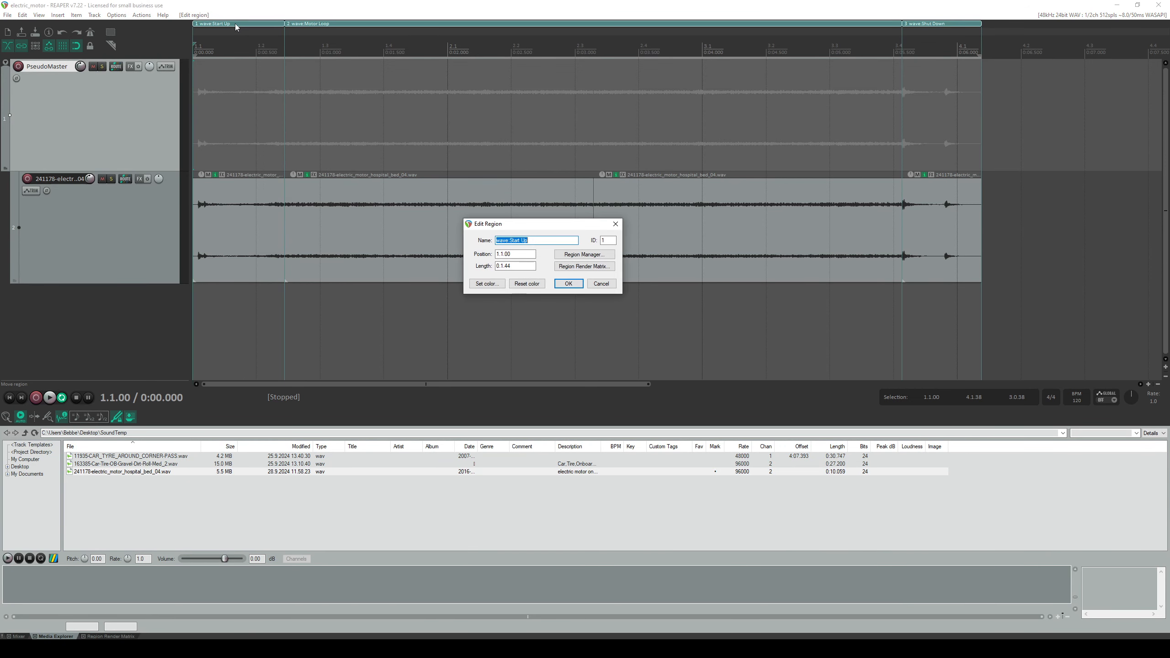
{"action": "key", "text": "End"}
{"action": "type", "text": "123"}
{"action": "left_click", "coordinate": [568, 284]}
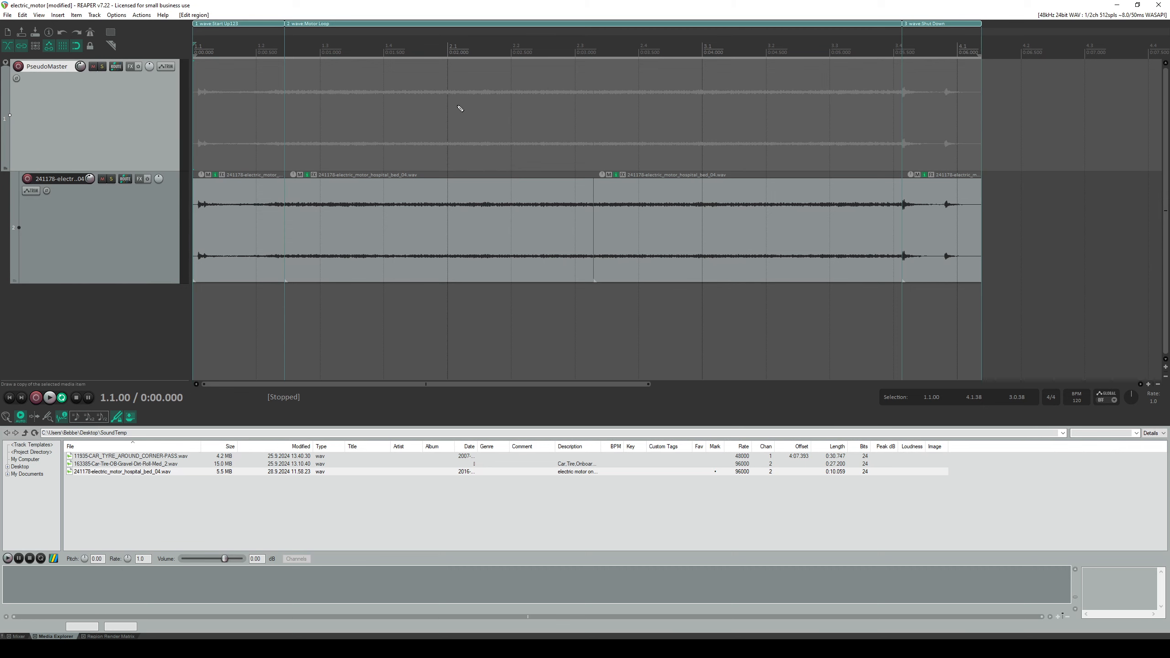
{"action": "key", "text": "ctrl+s"}
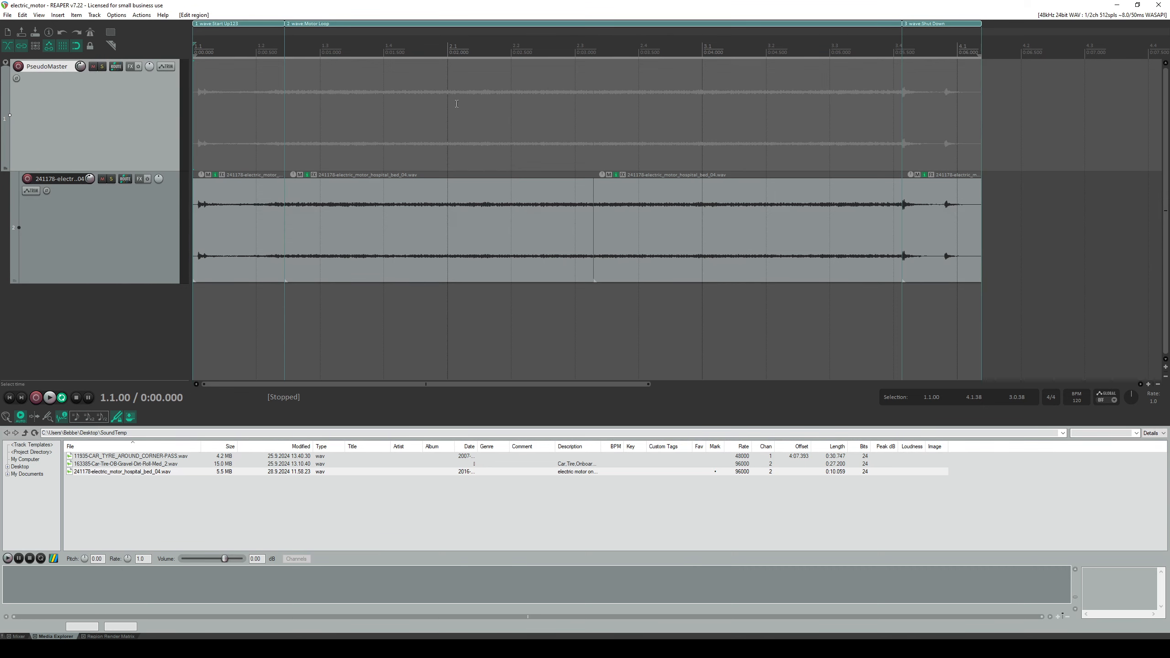
- Switch back to Timbre Editor and render the electric_motor.rpp asset again
{"action": "key", "text": "alt+Tab"}
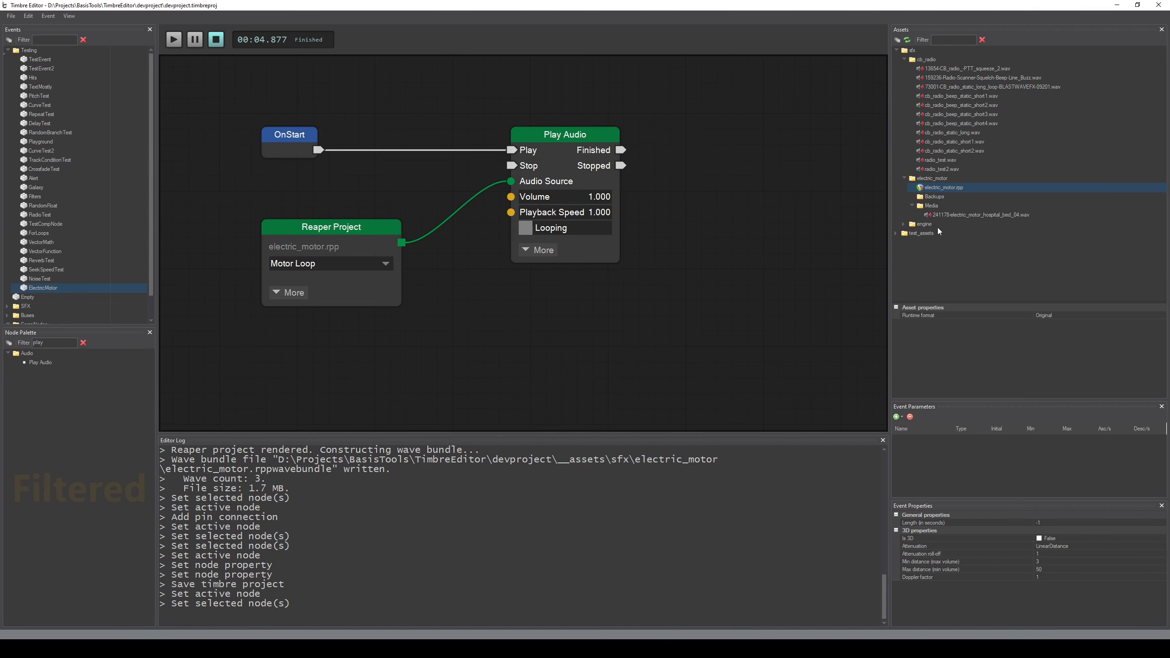
{"action": "right_click", "coordinate": [957, 188]}
{"action": "left_click", "coordinate": [995, 223]}
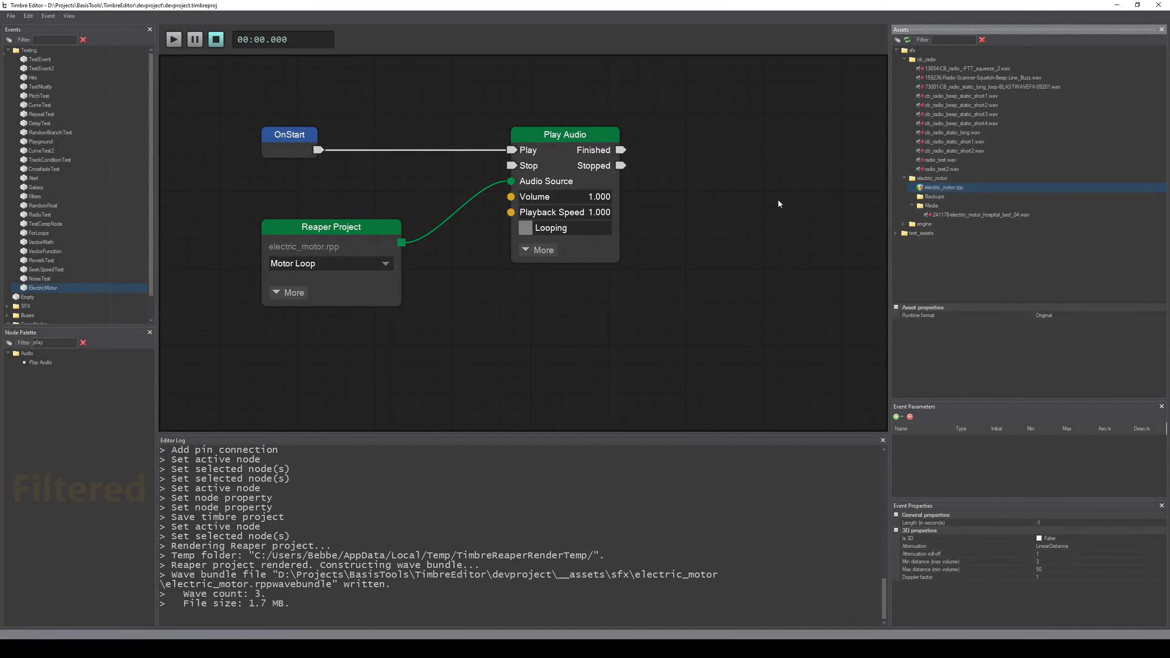
- Check the available regions in the Reaper Project node's region list
{"action": "left_click", "coordinate": [334, 265]}
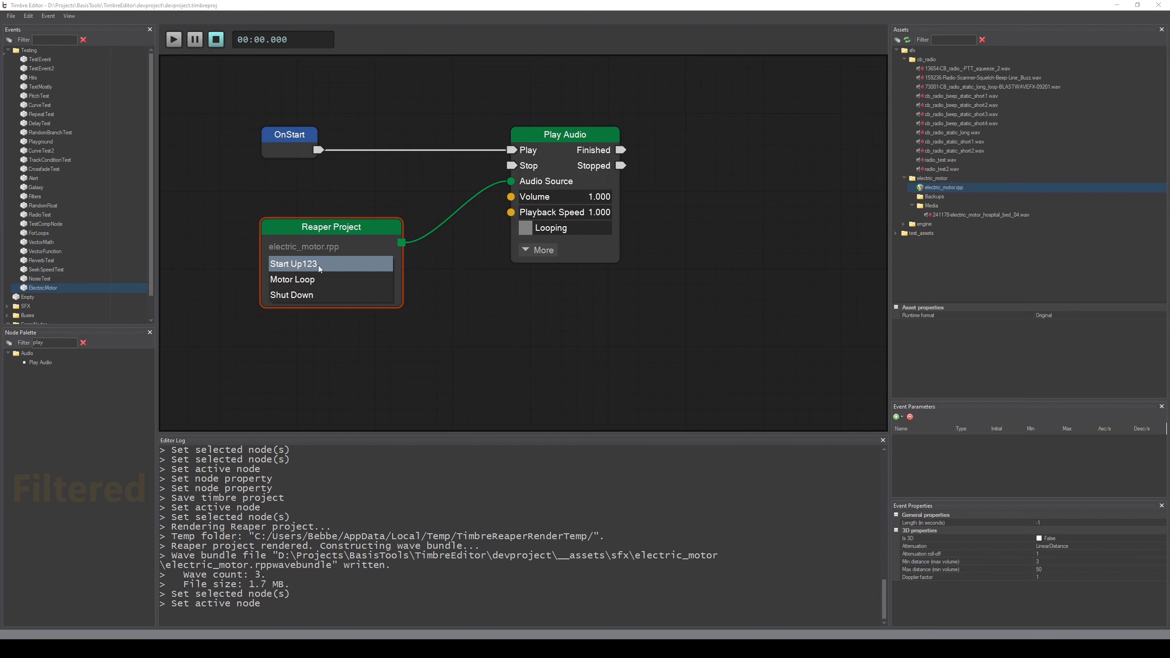
{"action": "left_click", "coordinate": [477, 253]}
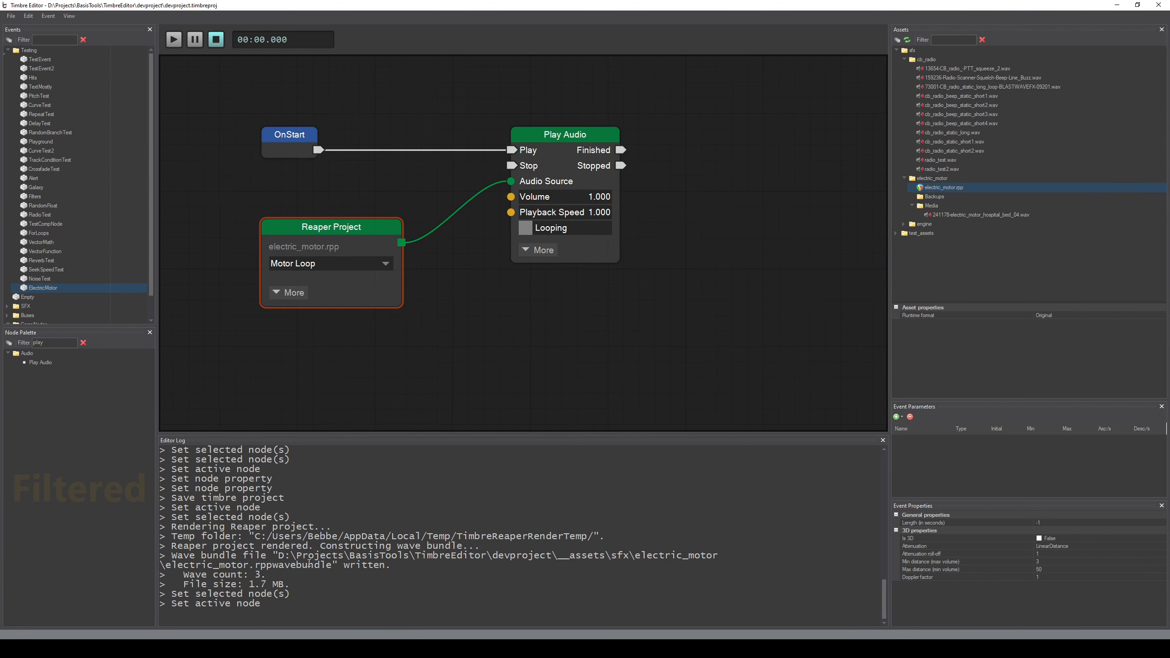
- Switch to REAPER, restore the first region's name to "wave:Start Up", and save the project
{"action": "key", "text": "alt+Tab"}
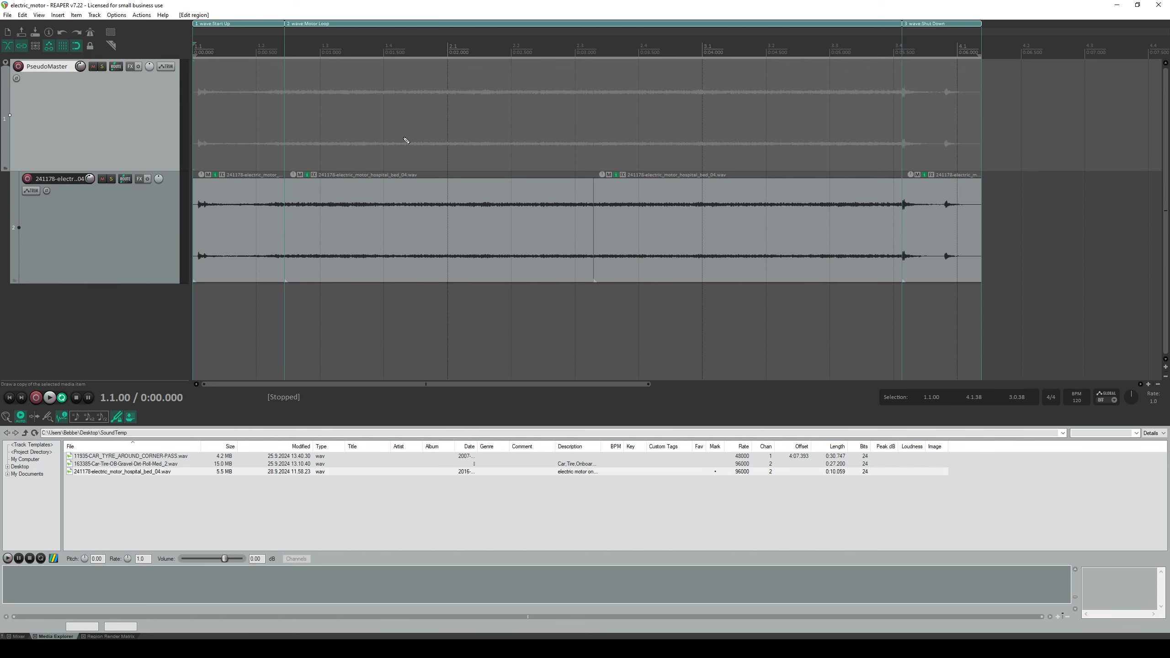
{"action": "key", "text": "ctrl+s"}
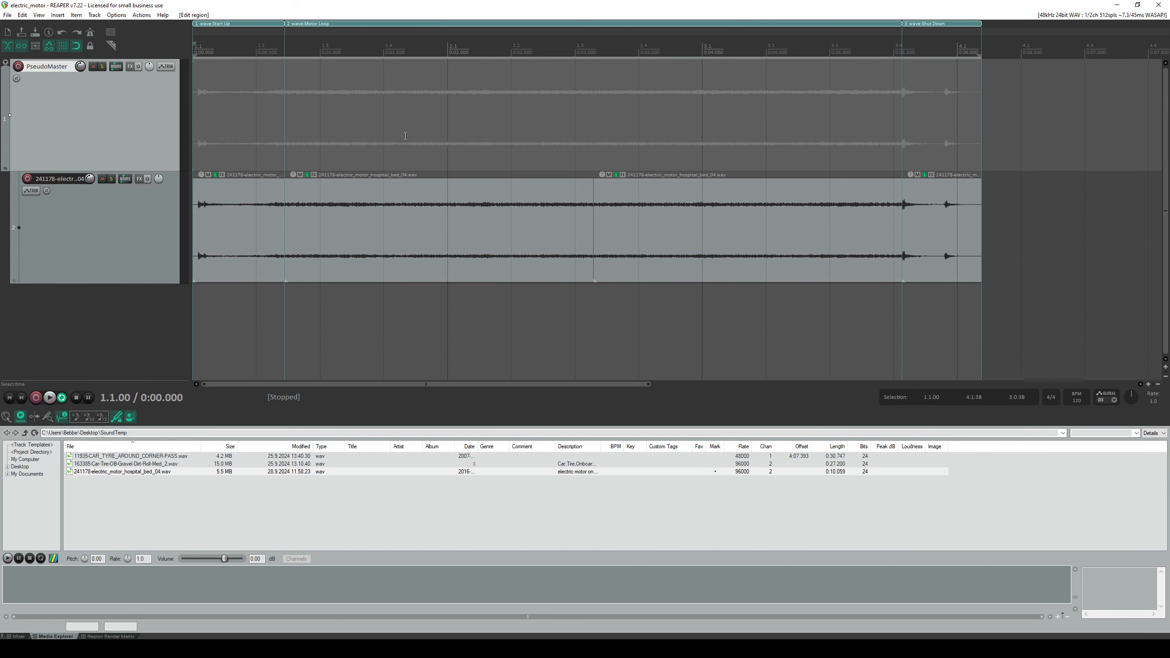
- Return to Timbre Editor and render electric_motor.rpp with the restored region name
{"action": "left_click", "coordinate": [1117, 5]}
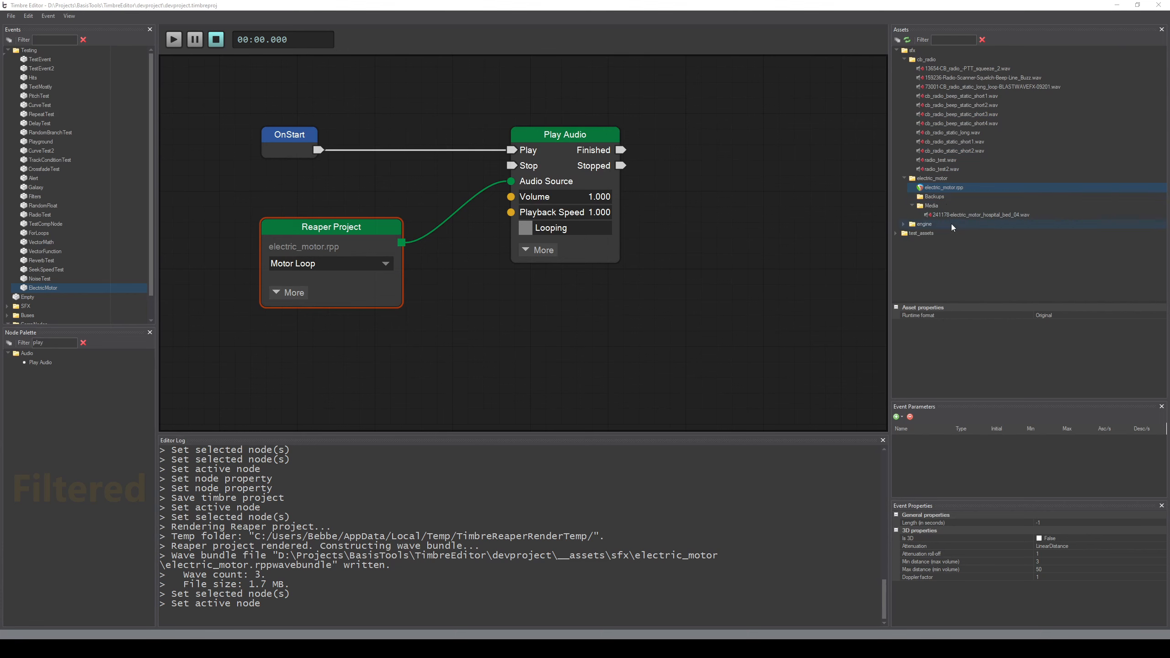
{"action": "right_click", "coordinate": [947, 188]}
{"action": "left_click", "coordinate": [977, 204]}
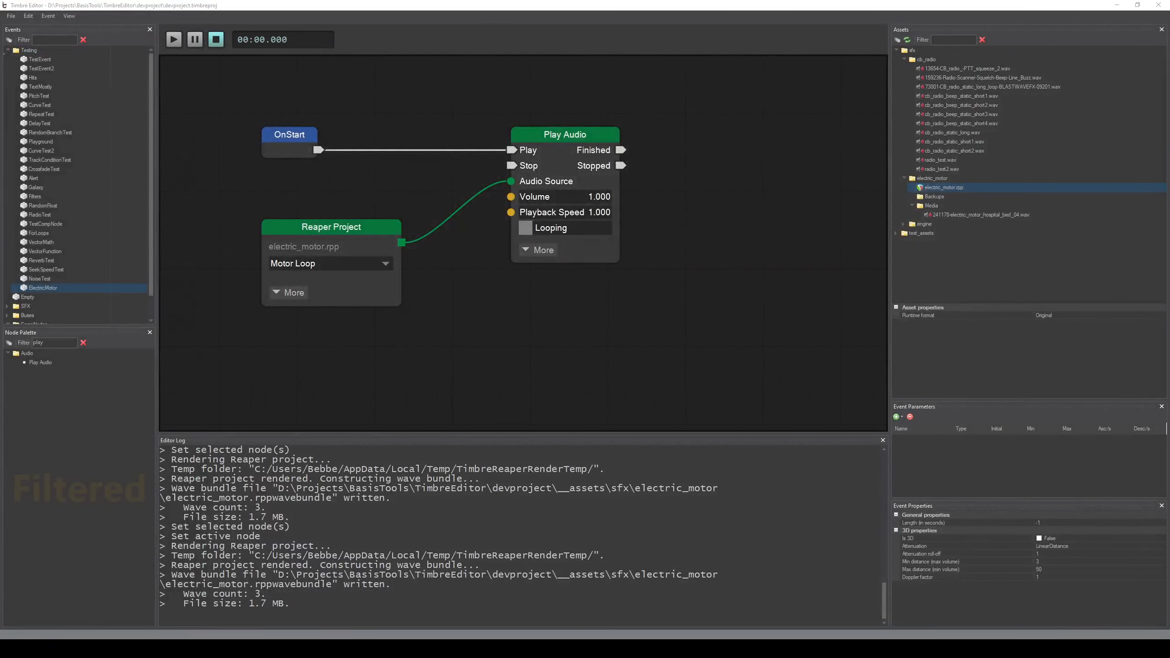
- Switch to File Explorer, open the electric_motor folder, and inspect the electric_motor.rppwavebundle file
{"action": "mouse_move", "coordinate": [60, 650]}
{"action": "left_click", "coordinate": [44, 607]}
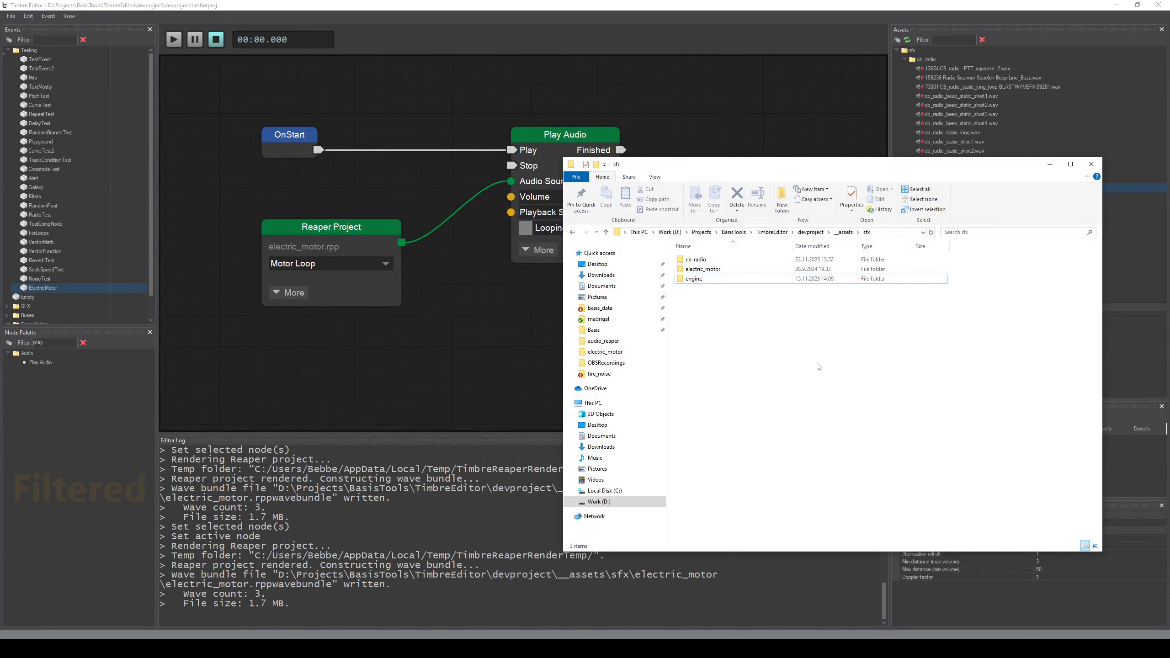
{"action": "double_click", "coordinate": [746, 271]}
{"action": "left_click", "coordinate": [756, 308]}
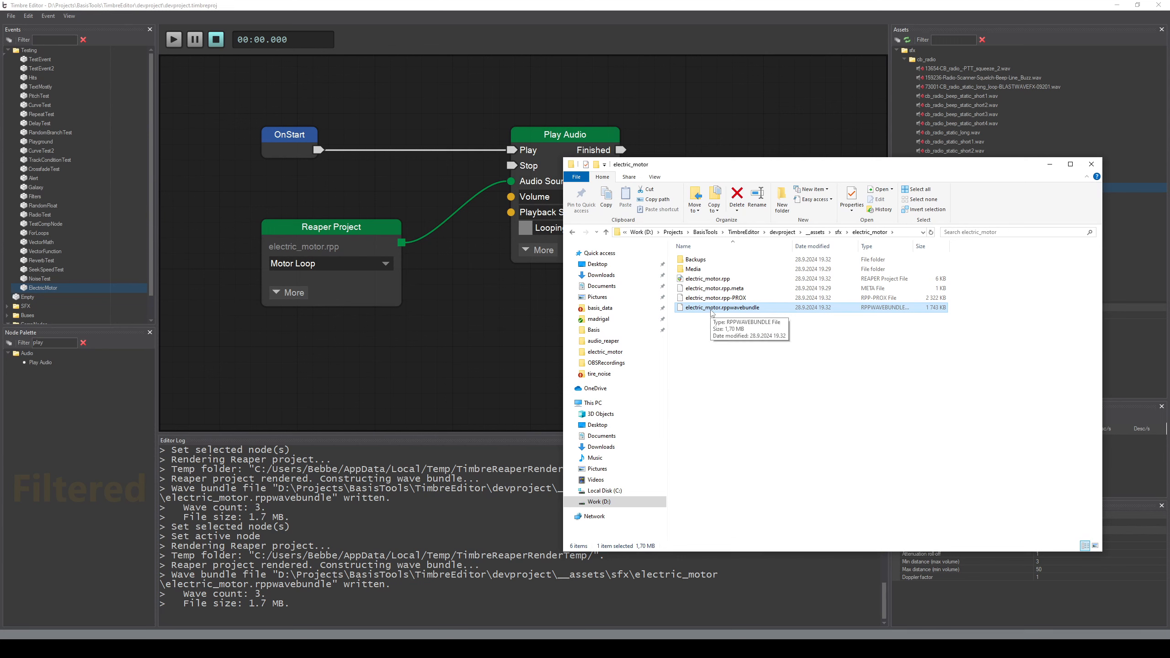
{"action": "left_click_drag", "start_coordinate": [890, 165], "coordinate": [813, 205]}
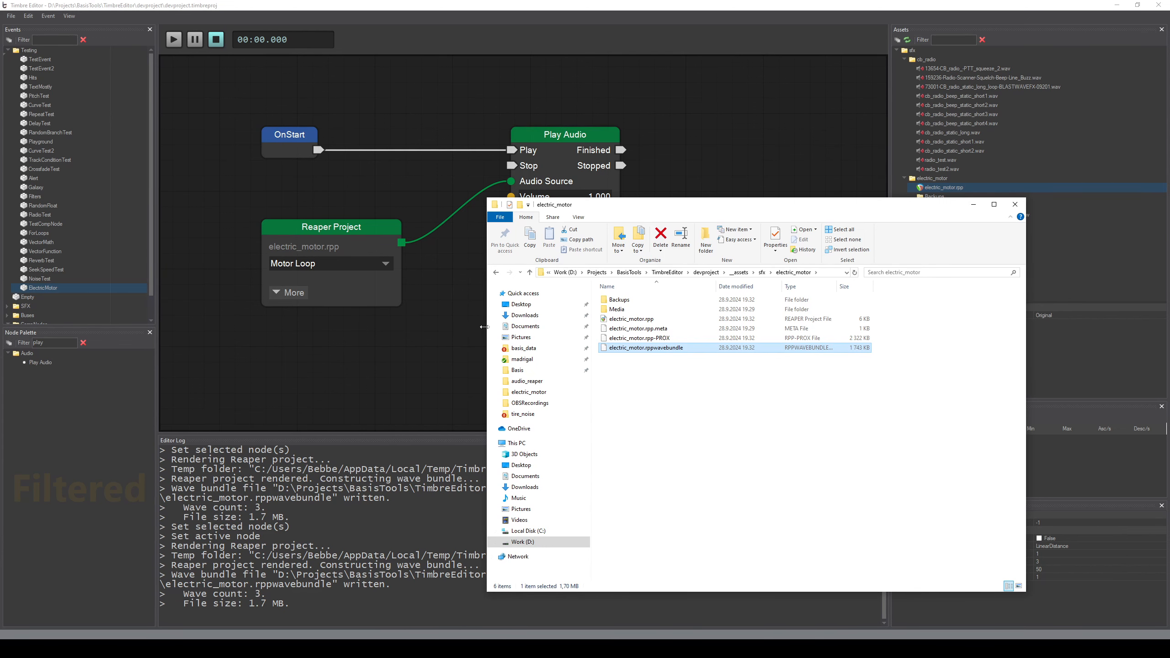
- Return to Timbre Editor and review the Reaper Project node's region choices, keeping Motor Loop
{"action": "left_click", "coordinate": [452, 333]}
{"action": "left_click", "coordinate": [330, 262]}
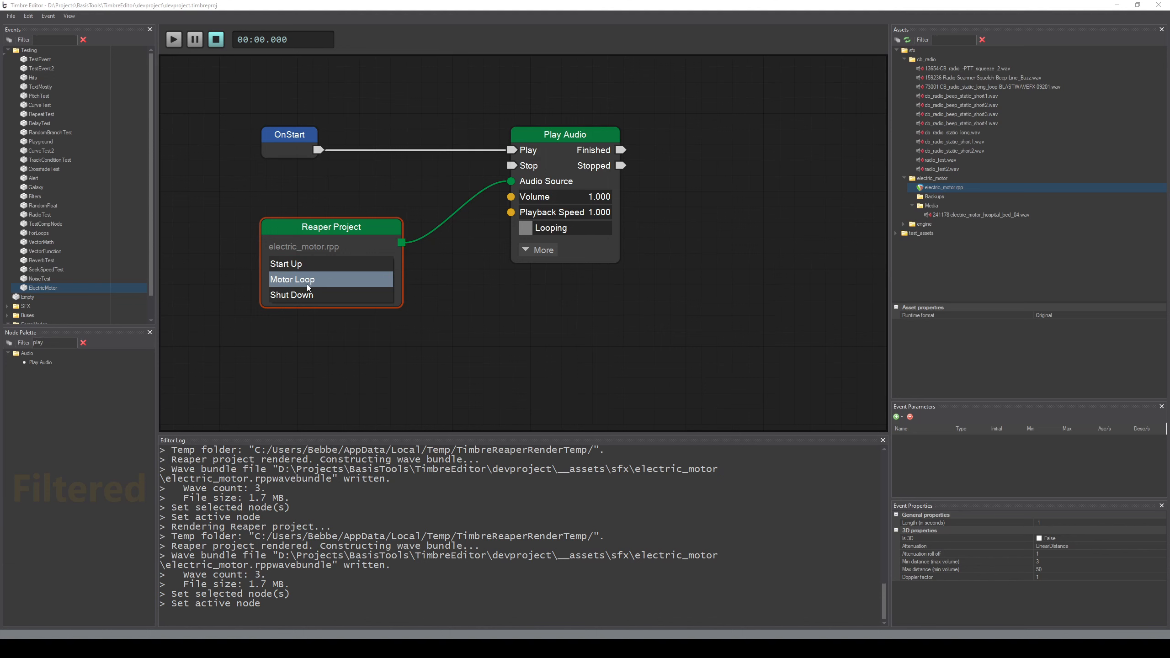
{"action": "left_click", "coordinate": [457, 332]}
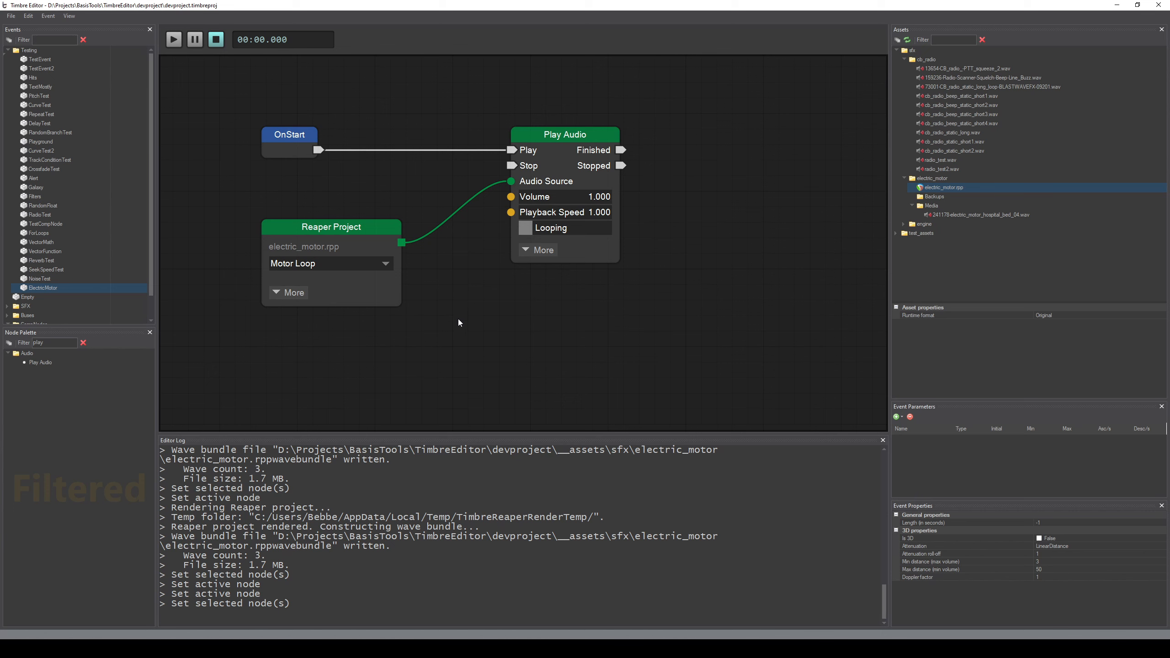
{"action": "left_click", "coordinate": [384, 266]}
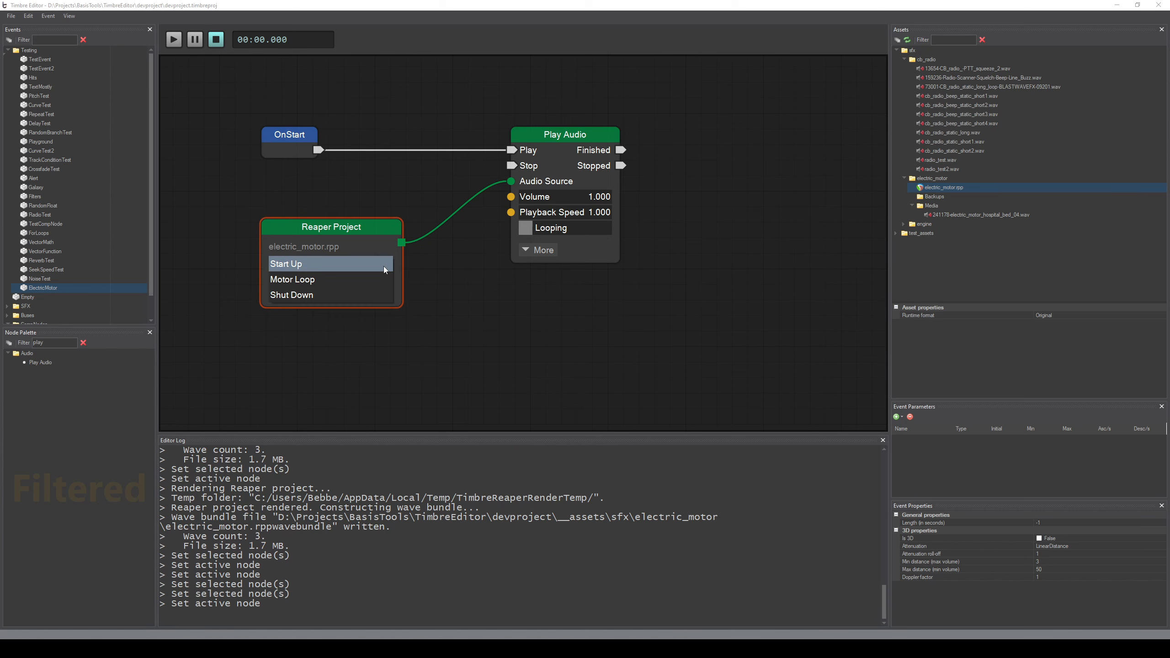
{"action": "left_click", "coordinate": [291, 280]}
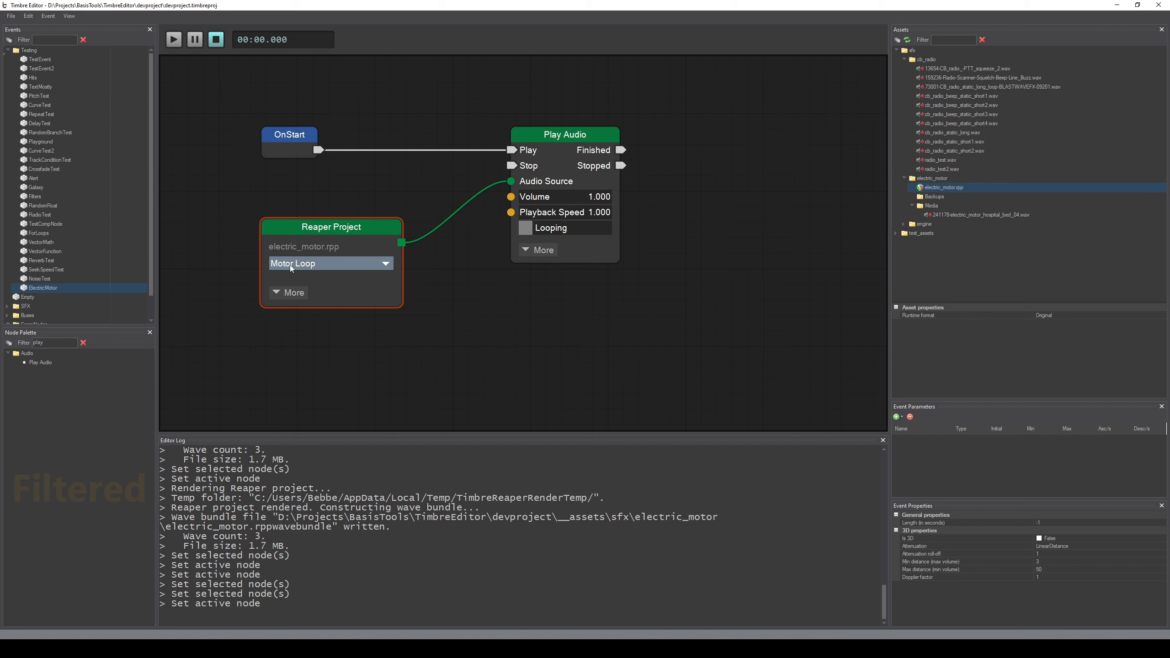
{"action": "left_click", "coordinate": [446, 360]}
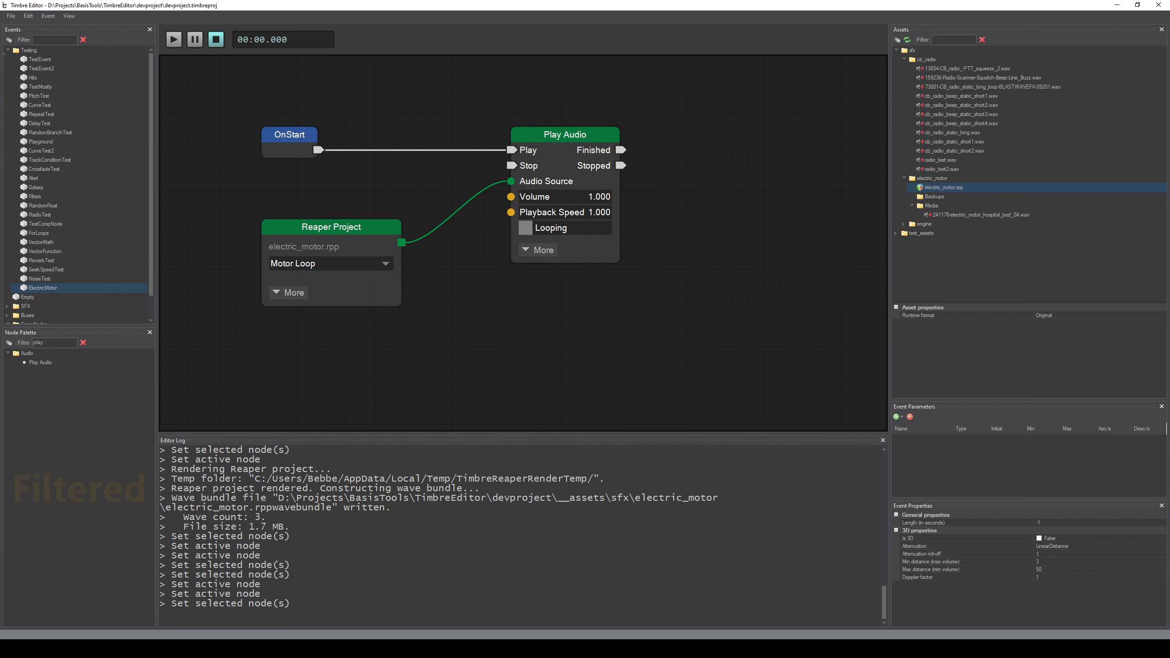
- Look at electric_motor.rppwavebundle in File Explorer again and return to Timbre Editor
{"action": "left_click", "coordinate": [99, 649]}
{"action": "left_click", "coordinate": [191, 609]}
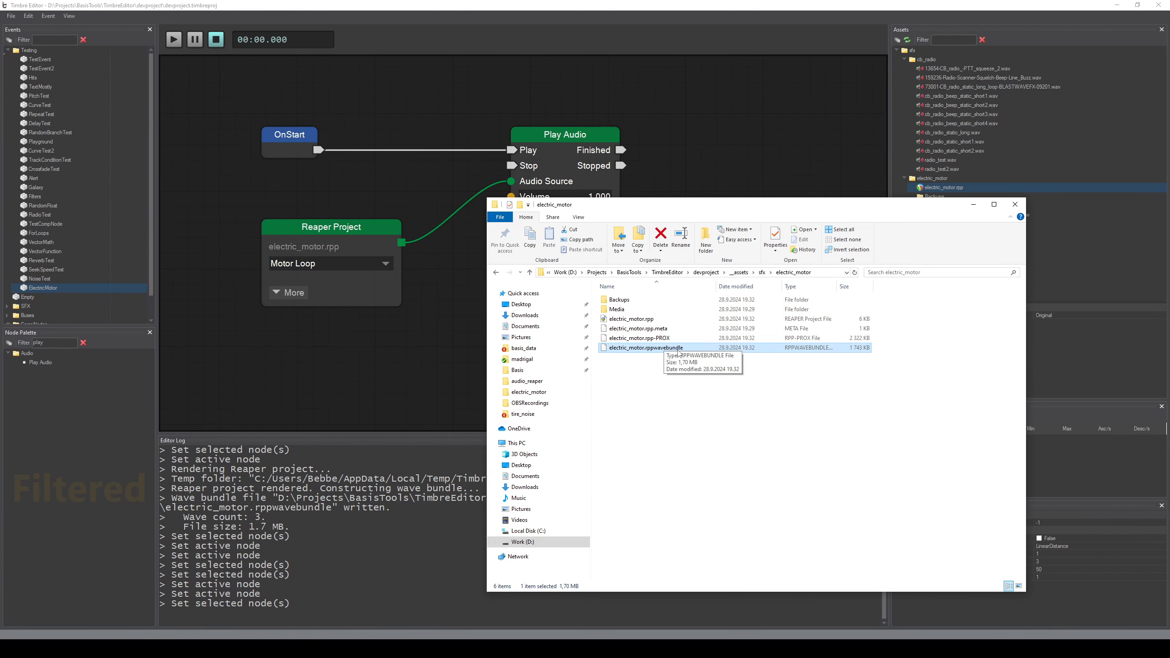
{"action": "left_click", "coordinate": [449, 367]}
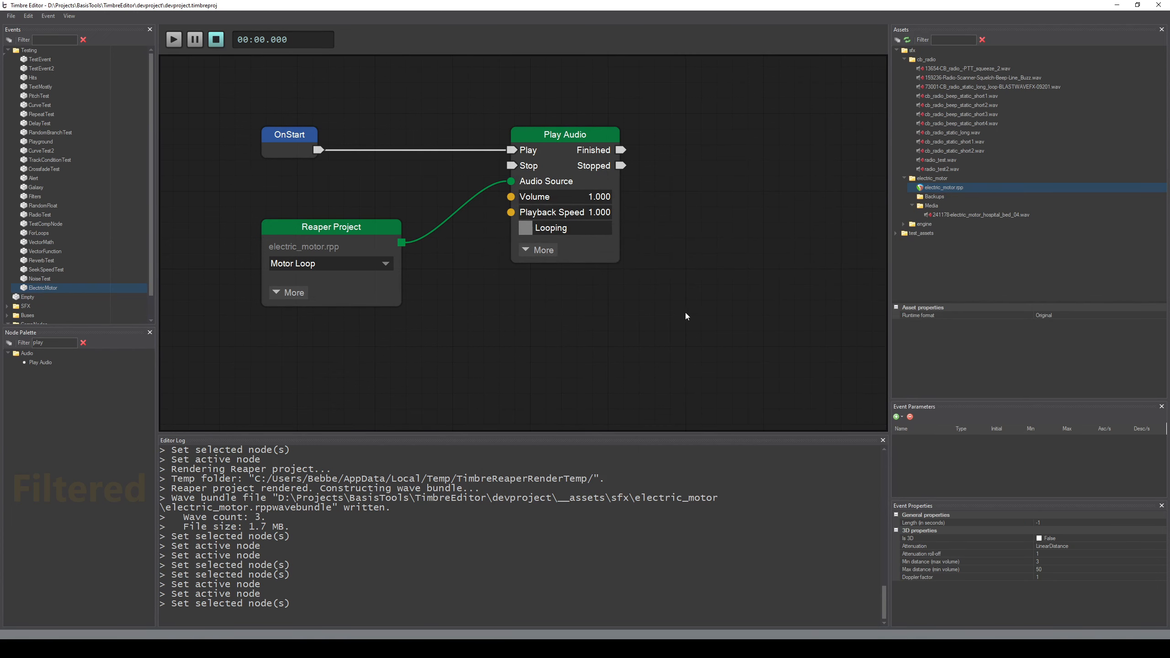
- Save the Timbre project and move the Play Audio node closer to the OnStart node
{"action": "key", "text": "ctrl+s"}
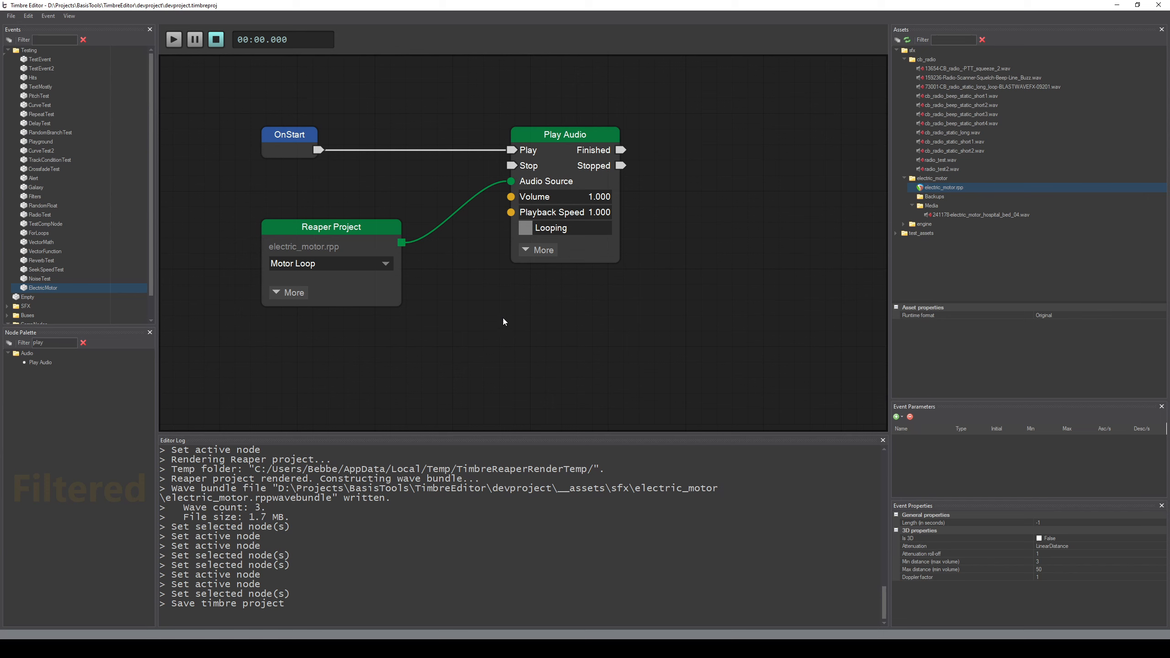
{"action": "left_click_drag", "start_coordinate": [576, 135], "coordinate": [513, 137]}
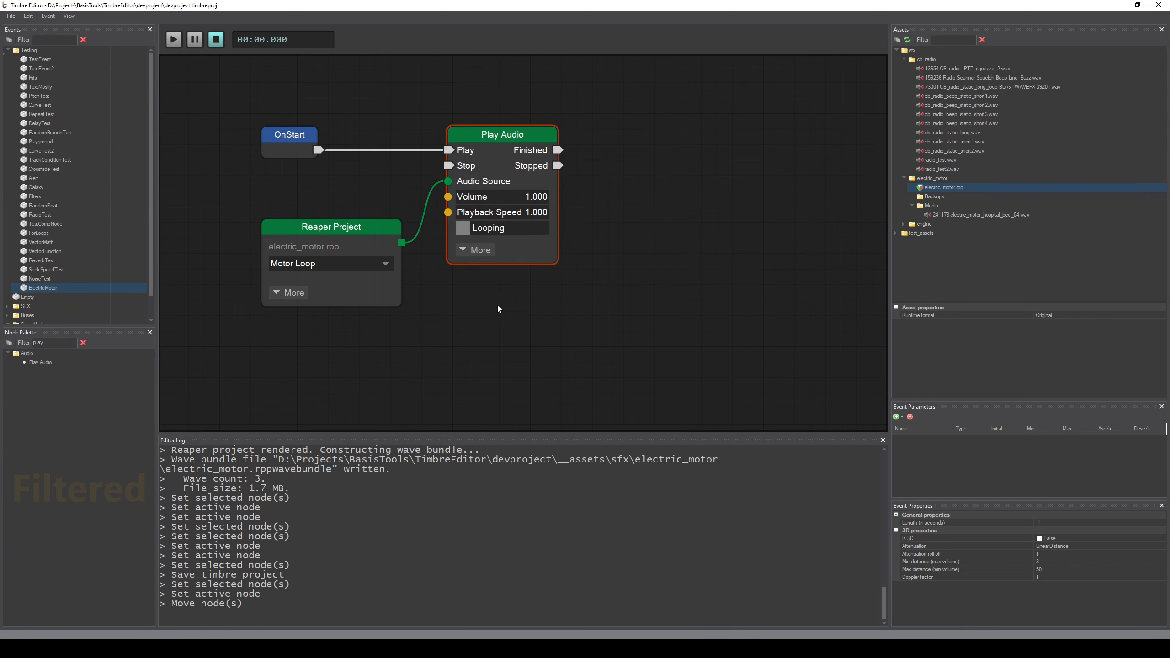
- Set the Reaper Project node's region to Start Up and play the event
{"action": "left_click", "coordinate": [312, 264]}
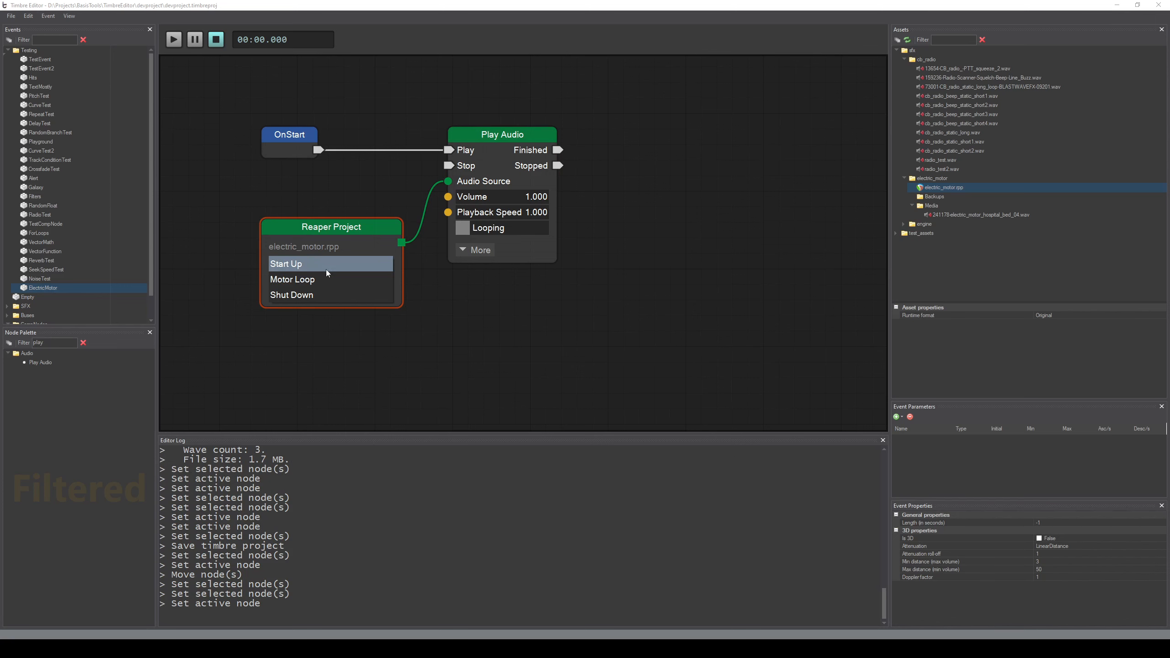
{"action": "left_click", "coordinate": [326, 267]}
{"action": "left_click", "coordinate": [447, 369]}
{"action": "key", "text": "space"}
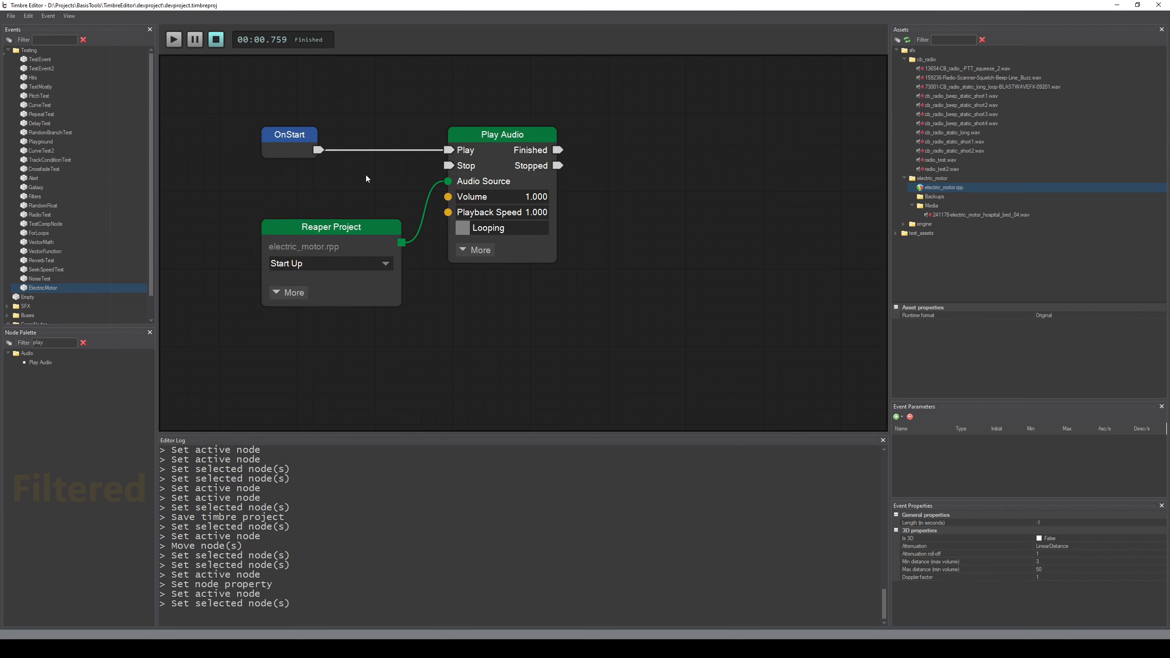
- Duplicate the Reaper Project and Play Audio nodes beside the originals and connect the first Play Audio's Finished output to the copy's Play input
{"action": "left_click_drag", "start_coordinate": [555, 393], "coordinate": [259, 169]}
{"action": "key", "text": "ctrl+c"}
{"action": "key", "text": "ctrl+v"}
{"action": "left_click_drag", "start_coordinate": [753, 256], "coordinate": [677, 270]}
{"action": "left_click_drag", "start_coordinate": [811, 180], "coordinate": [623, 156]}
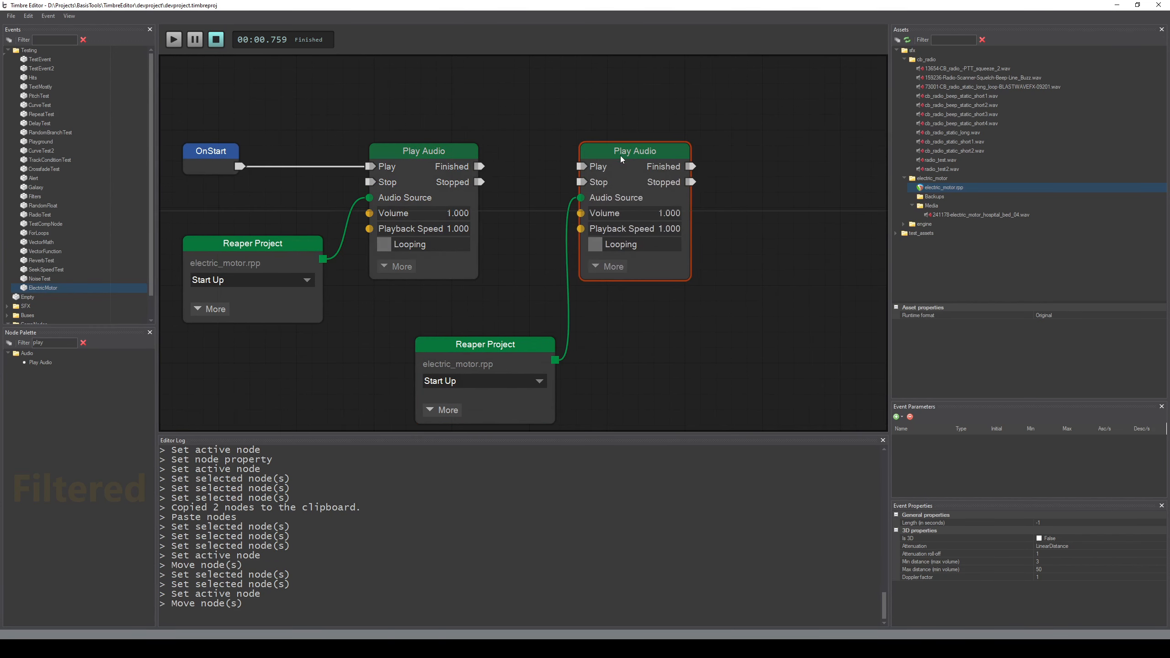
{"action": "left_click_drag", "start_coordinate": [479, 166], "coordinate": [583, 167]}
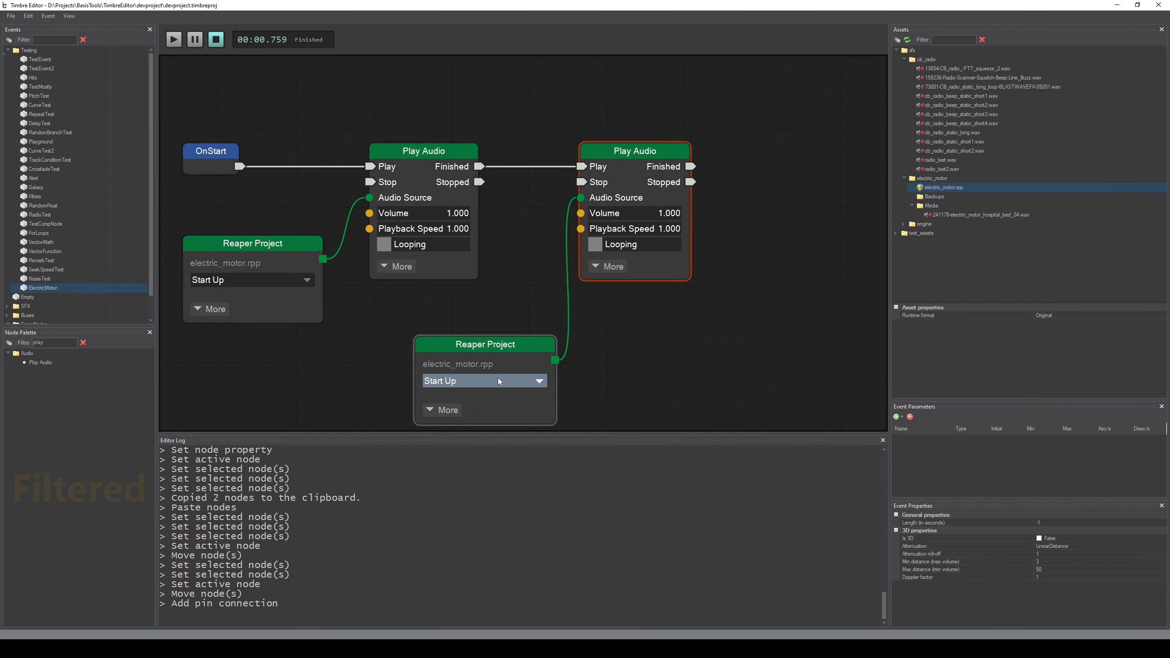
- Set the copied Reaper Project node's region to Motor Loop and enable Looping on the second Play Audio node
{"action": "left_click", "coordinate": [497, 380]}
{"action": "left_click", "coordinate": [491, 398]}
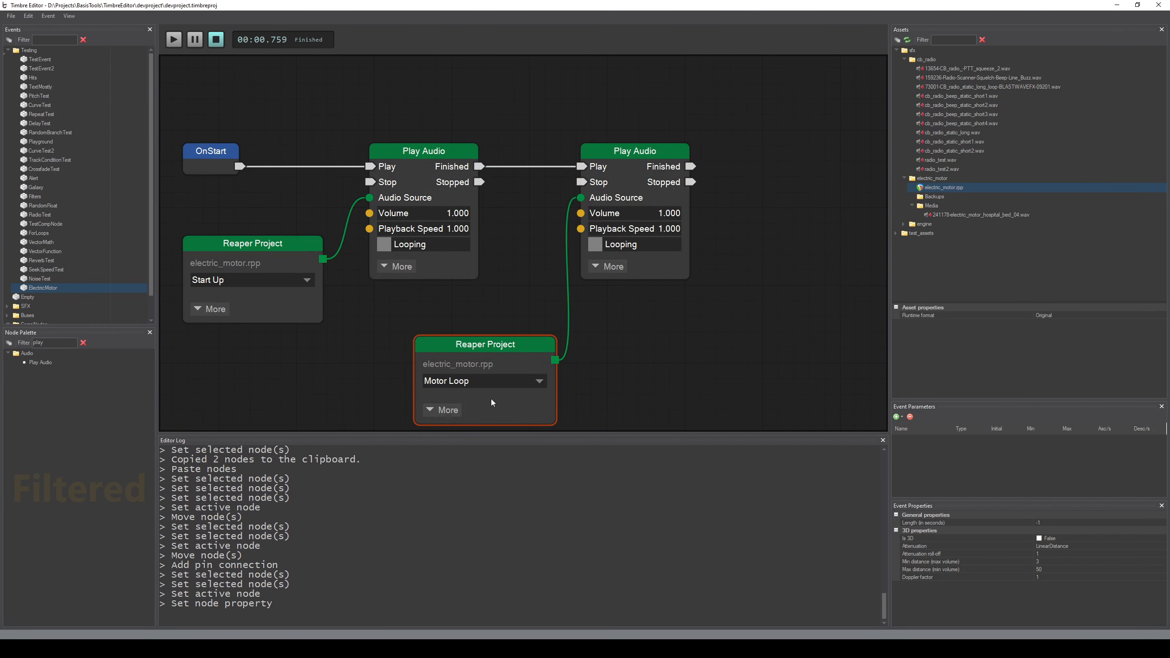
{"action": "left_click", "coordinate": [595, 244]}
{"action": "left_click_drag", "start_coordinate": [528, 298], "coordinate": [615, 277]}
{"action": "left_click", "coordinate": [615, 285]}
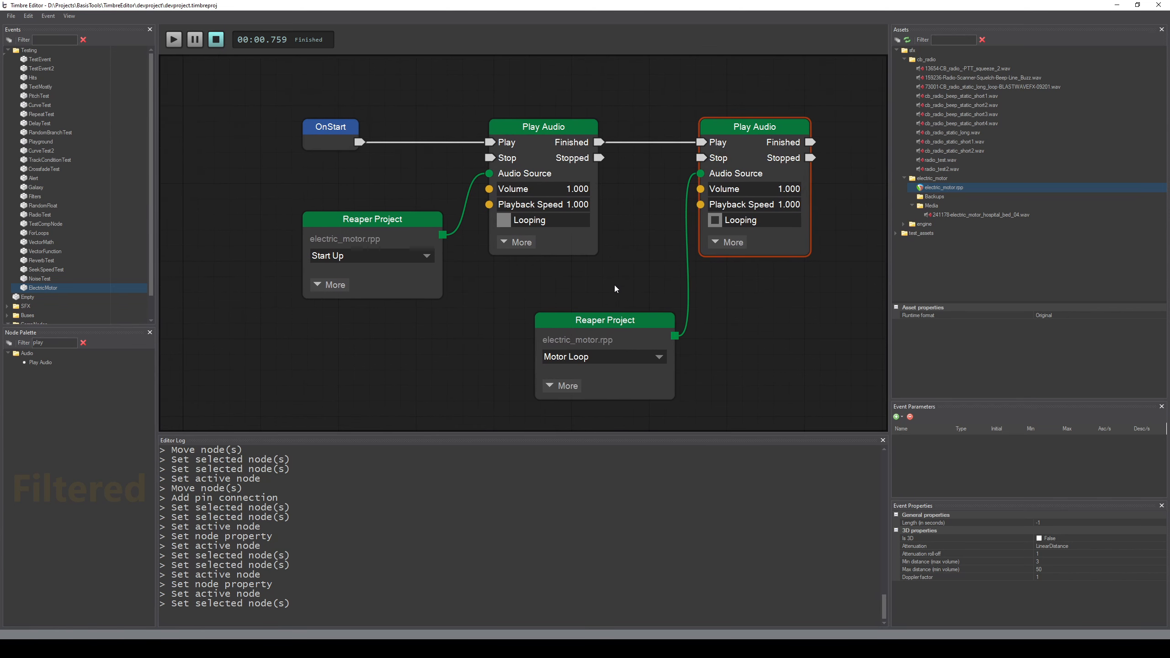
- Save the Timbre project and play the event several times to hear Start Up followed by Motor Loop
{"action": "key", "text": "ctrl+s"}
{"action": "key", "text": "space"}
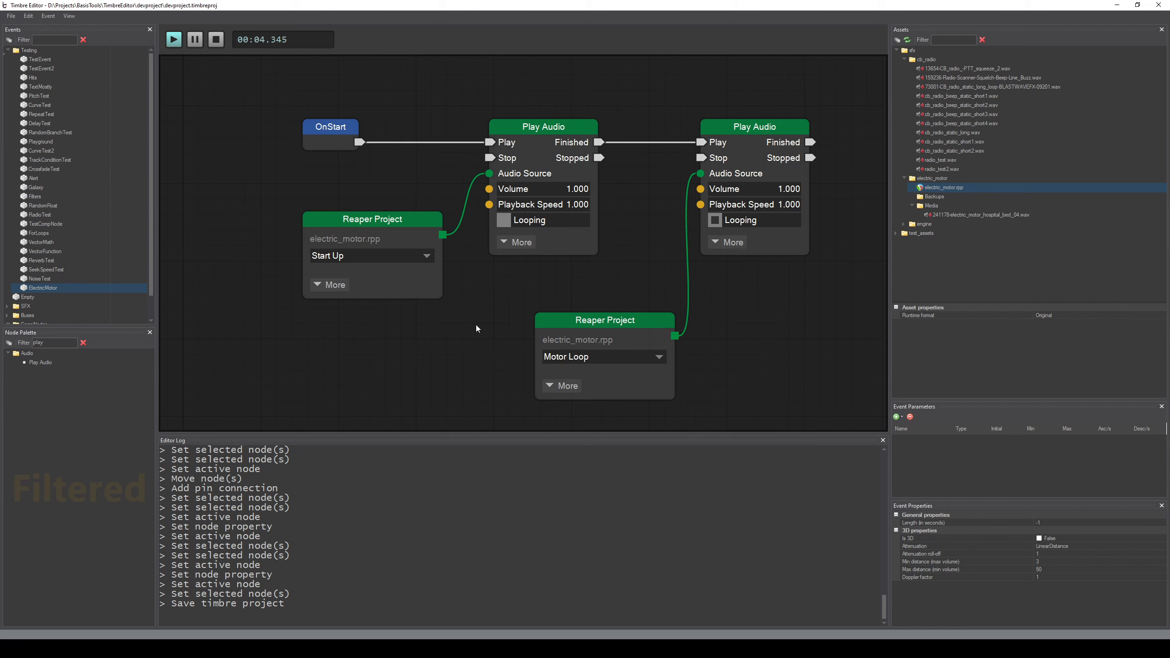
{"action": "key", "text": "space"}
{"action": "key", "text": "space"}
{"action": "key", "text": "space"}
{"action": "key", "text": "space"}
{"action": "key", "text": "space"}
{"action": "left_click", "coordinate": [518, 126]}
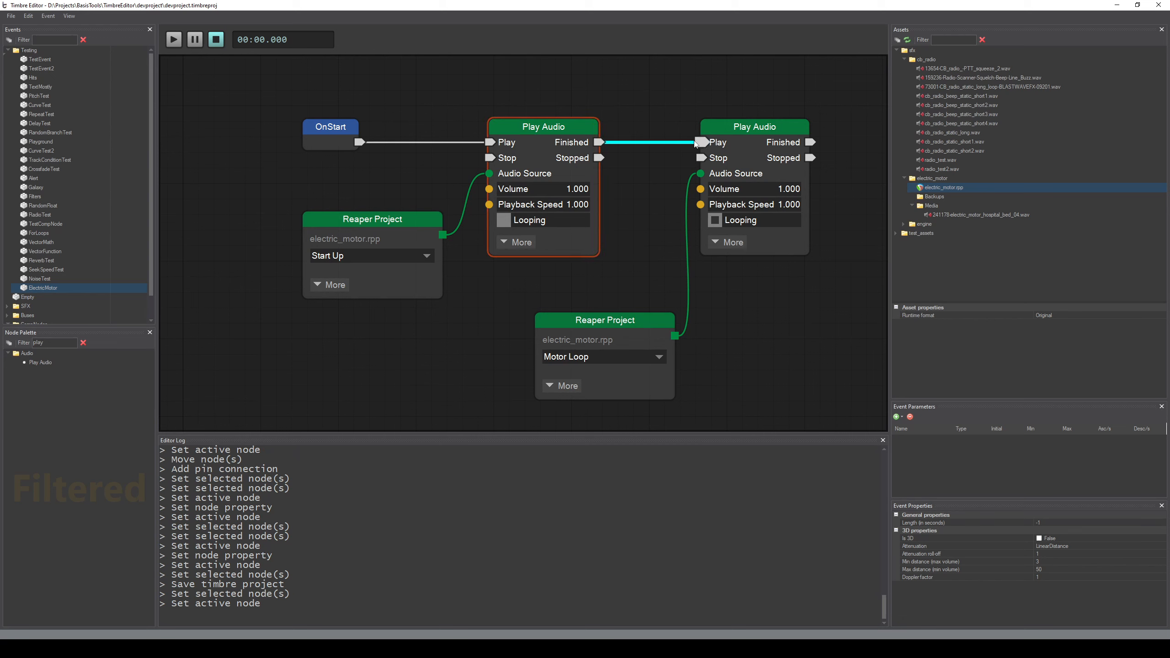
{"action": "left_click", "coordinate": [476, 305]}
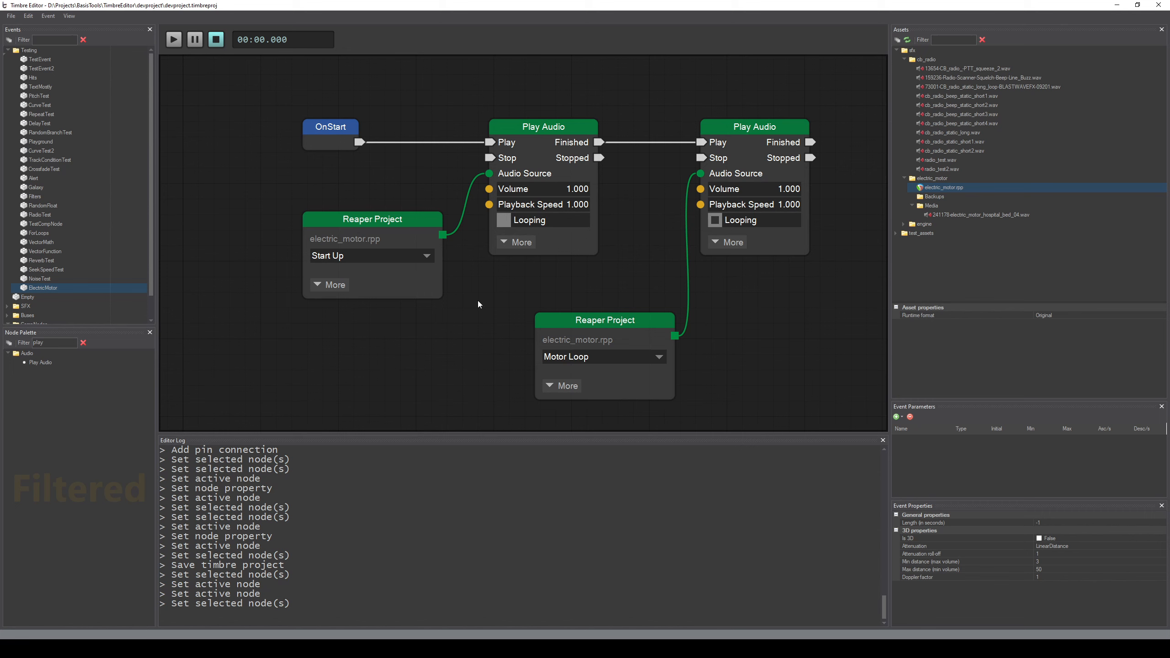
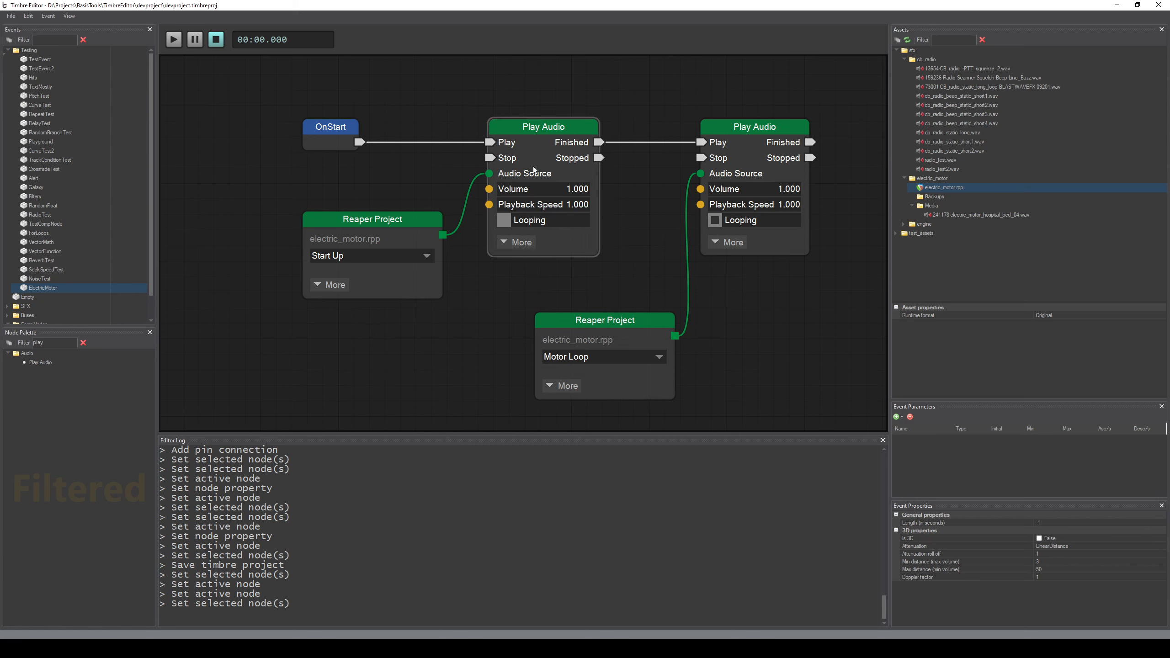
- Expand the Start Up Reaper Project node to examine its Length output and other extra pins, and collapse it again
{"action": "left_click", "coordinate": [318, 286]}
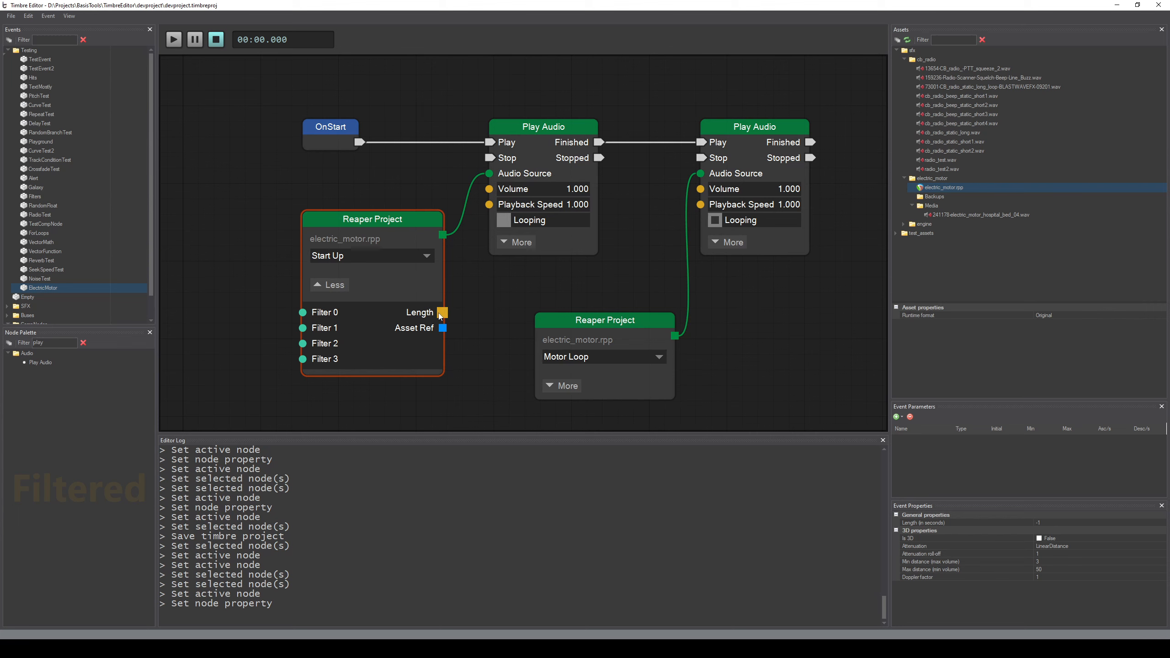
{"action": "left_click_drag", "start_coordinate": [442, 316], "coordinate": [504, 316]}
{"action": "left_click_drag", "start_coordinate": [482, 270], "coordinate": [471, 270]}
{"action": "left_click_drag", "start_coordinate": [463, 308], "coordinate": [491, 292]}
{"action": "left_click", "coordinate": [320, 290]}
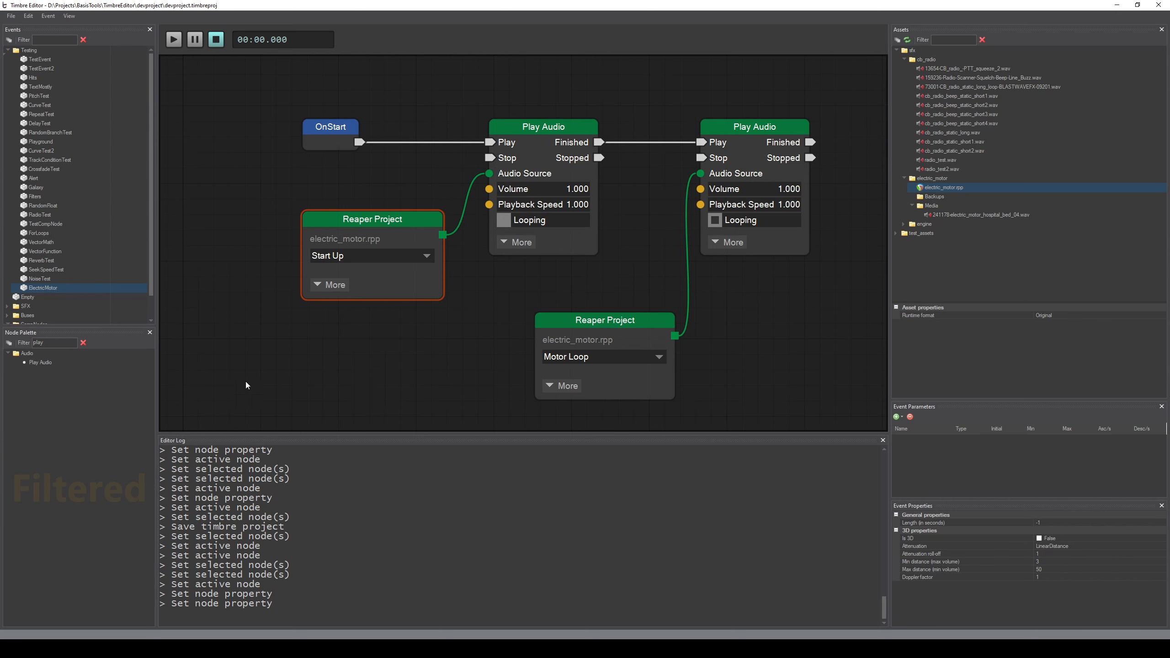
- Add the PlayAudioEarlyContinue composite node to the ElectricMotor event and place it below the Start Up Reaper Project node
{"action": "scroll", "coordinate": [151, 228], "scroll_direction": "down", "scroll_amount": 2}
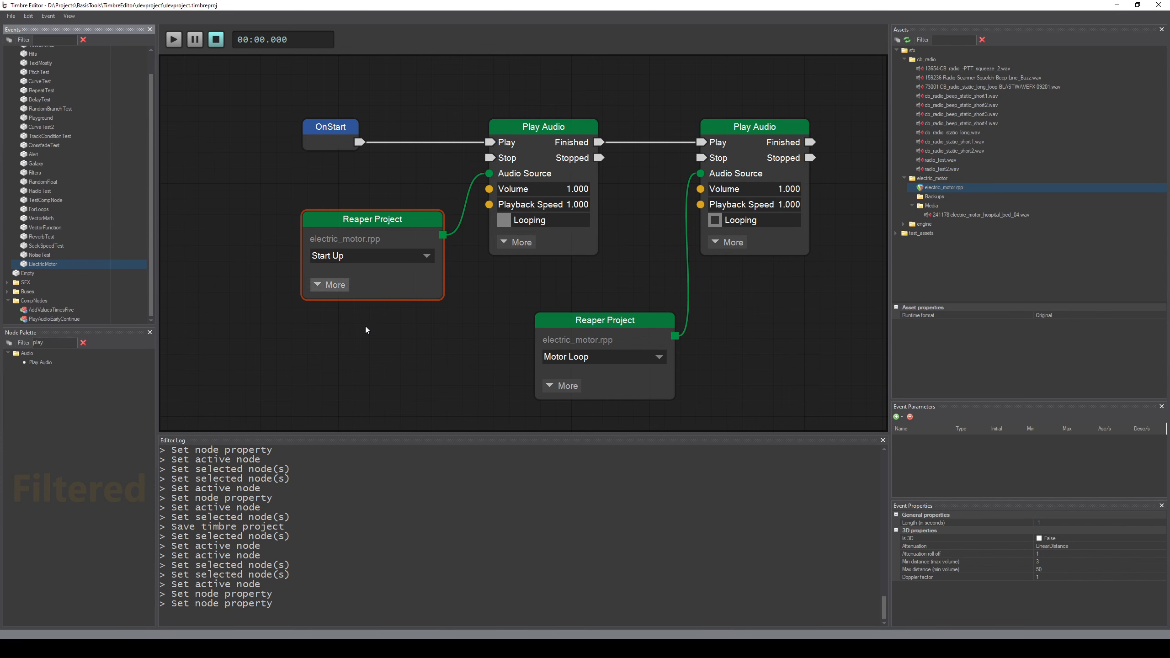
{"action": "scroll", "coordinate": [493, 346], "scroll_direction": "down", "scroll_amount": 1}
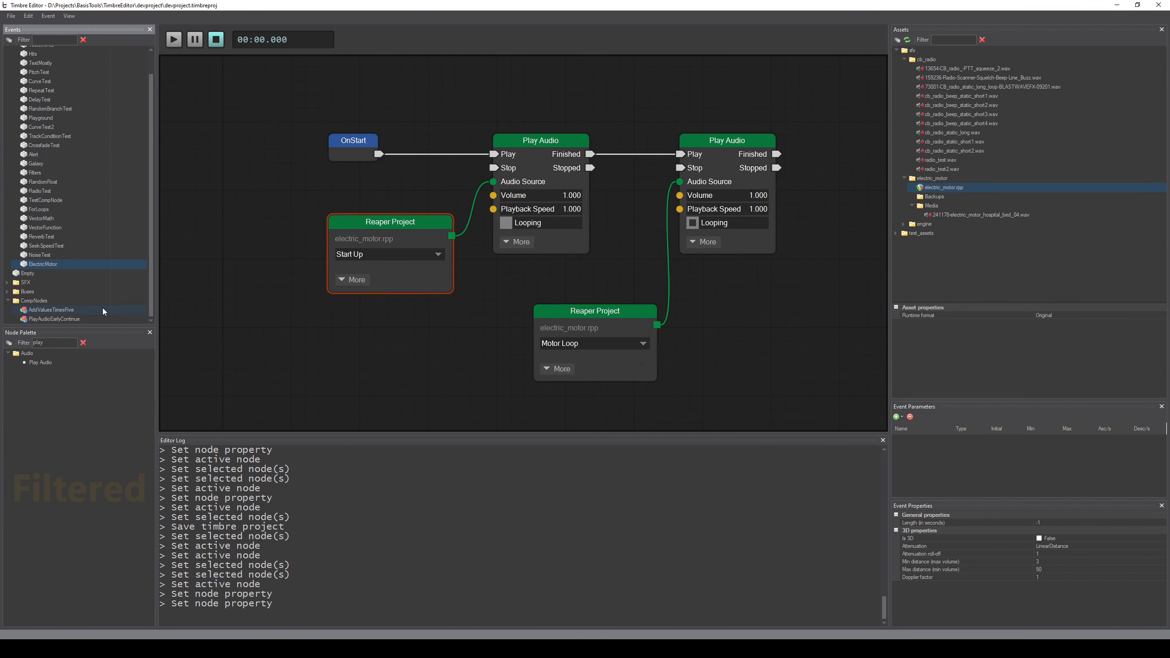
{"action": "left_click_drag", "start_coordinate": [417, 349], "coordinate": [374, 333]}
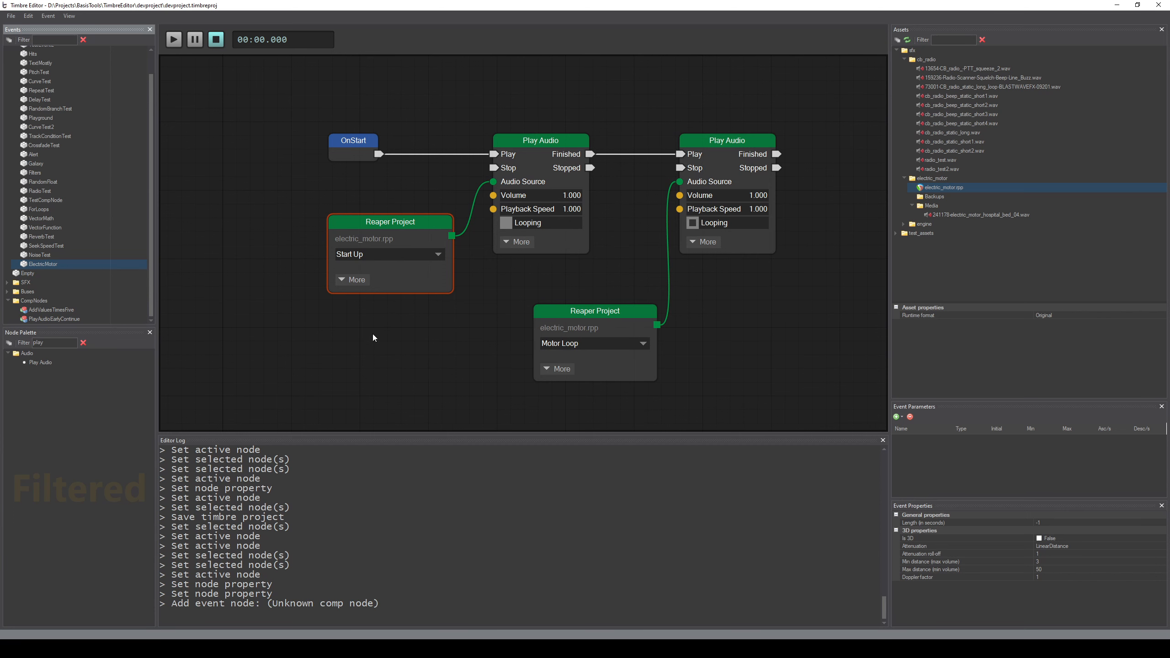
{"action": "left_click_drag", "start_coordinate": [509, 340], "coordinate": [436, 329]}
{"action": "left_click_drag", "start_coordinate": [541, 398], "coordinate": [539, 353]}
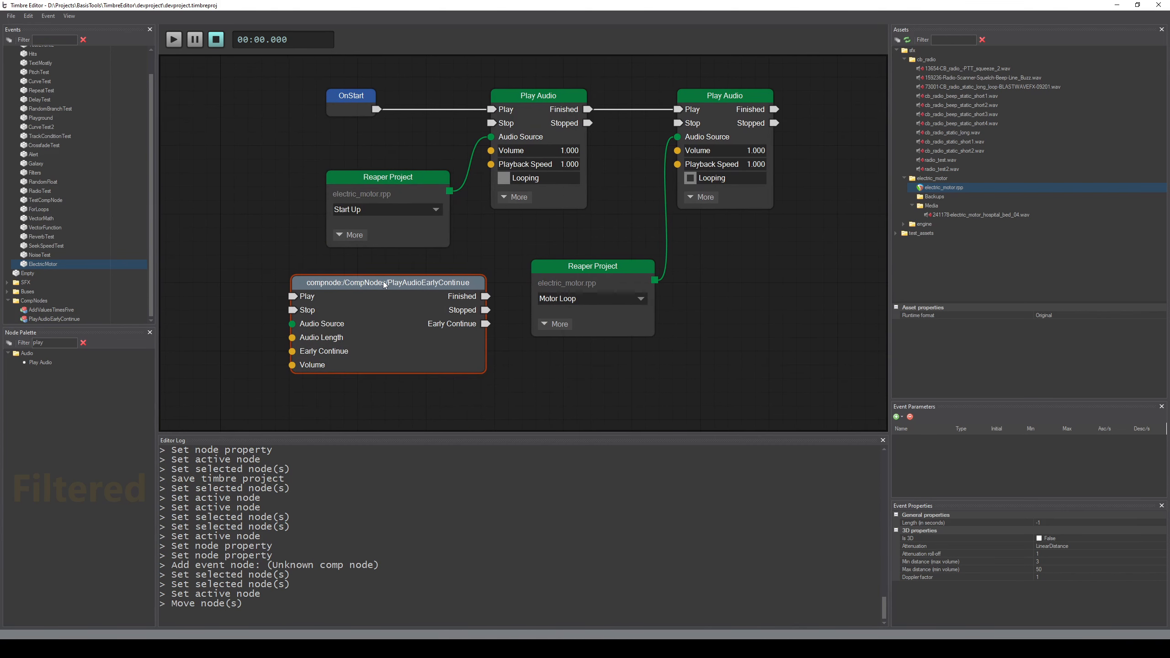
- Open the PlayAudioEarlyContinue composite node's graph and examine how its inputs, Play Audio, Float Operation, Delay and outputs are wired
{"action": "left_click", "coordinate": [45, 321]}
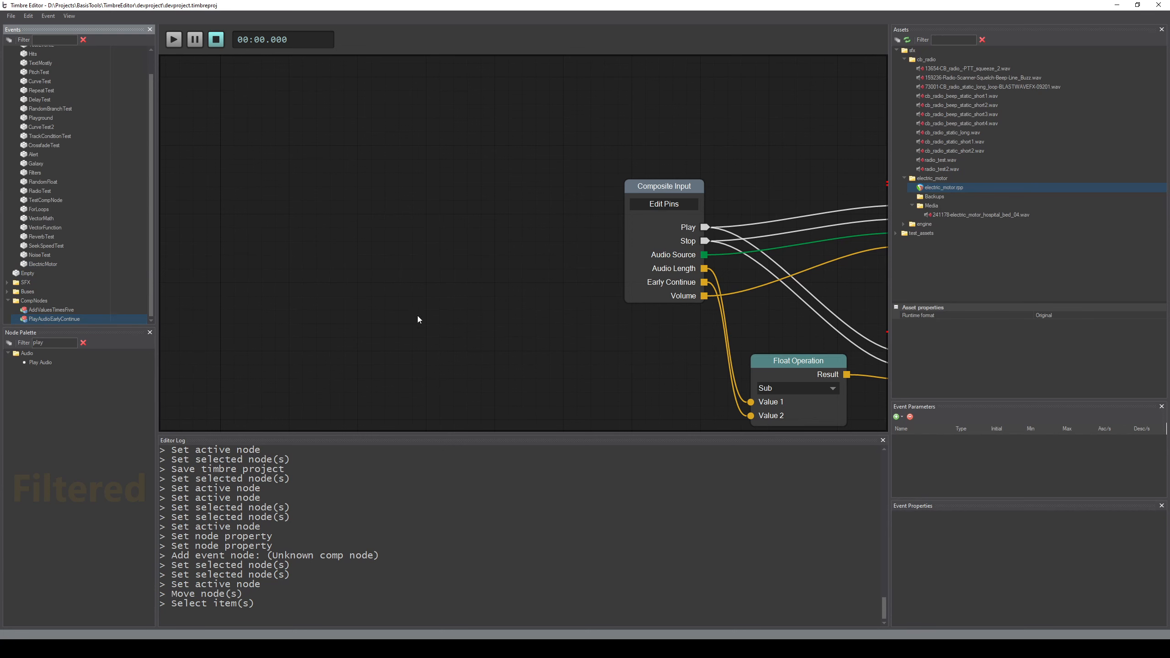
{"action": "left_click_drag", "start_coordinate": [660, 351], "coordinate": [273, 316]}
{"action": "scroll", "coordinate": [566, 336], "scroll_direction": "down", "scroll_amount": 1}
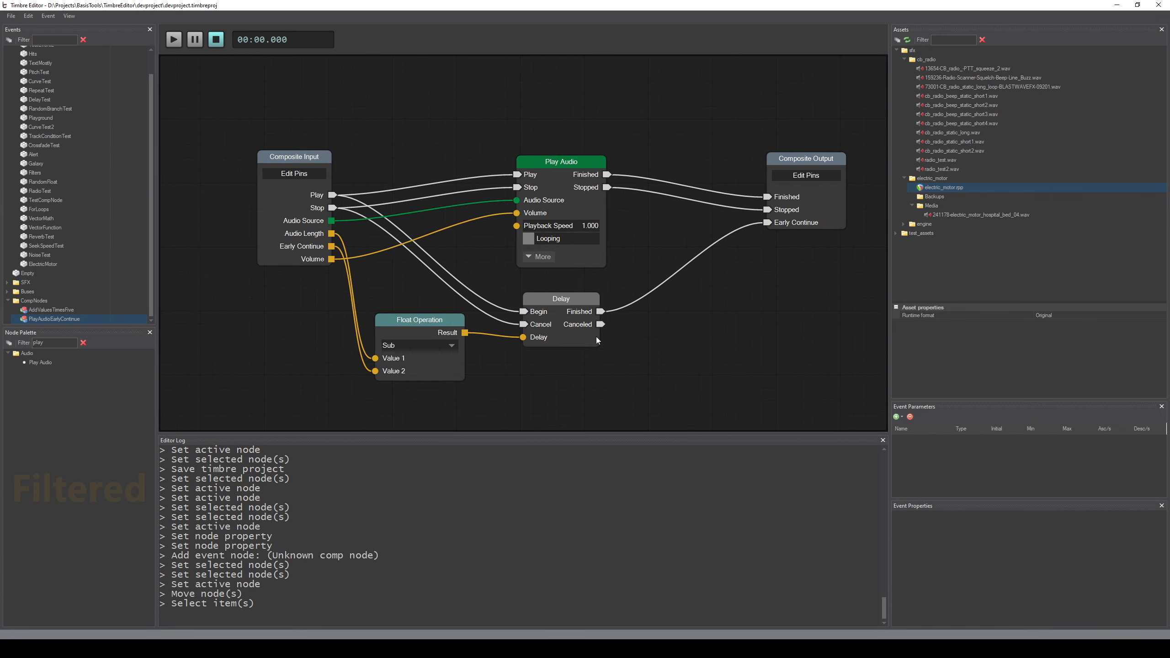
{"action": "left_click_drag", "start_coordinate": [602, 336], "coordinate": [553, 338]}
{"action": "scroll", "coordinate": [612, 366], "scroll_direction": "up", "scroll_amount": 1}
{"action": "left_click_drag", "start_coordinate": [603, 366], "coordinate": [618, 359]}
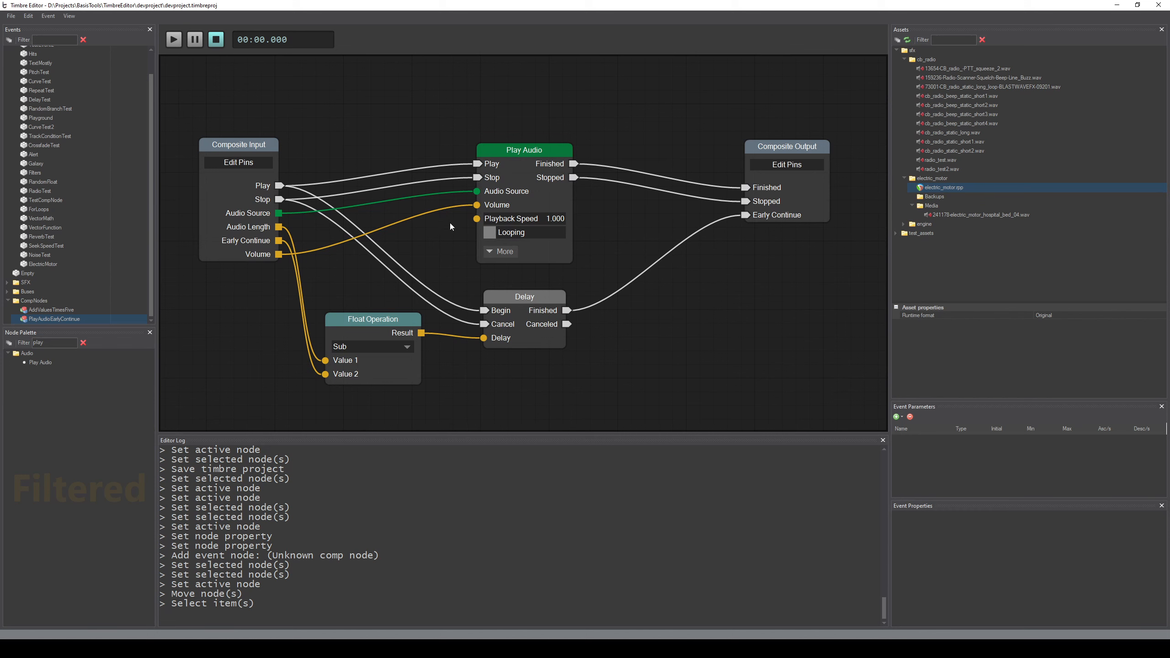
{"action": "left_click", "coordinate": [486, 150]}
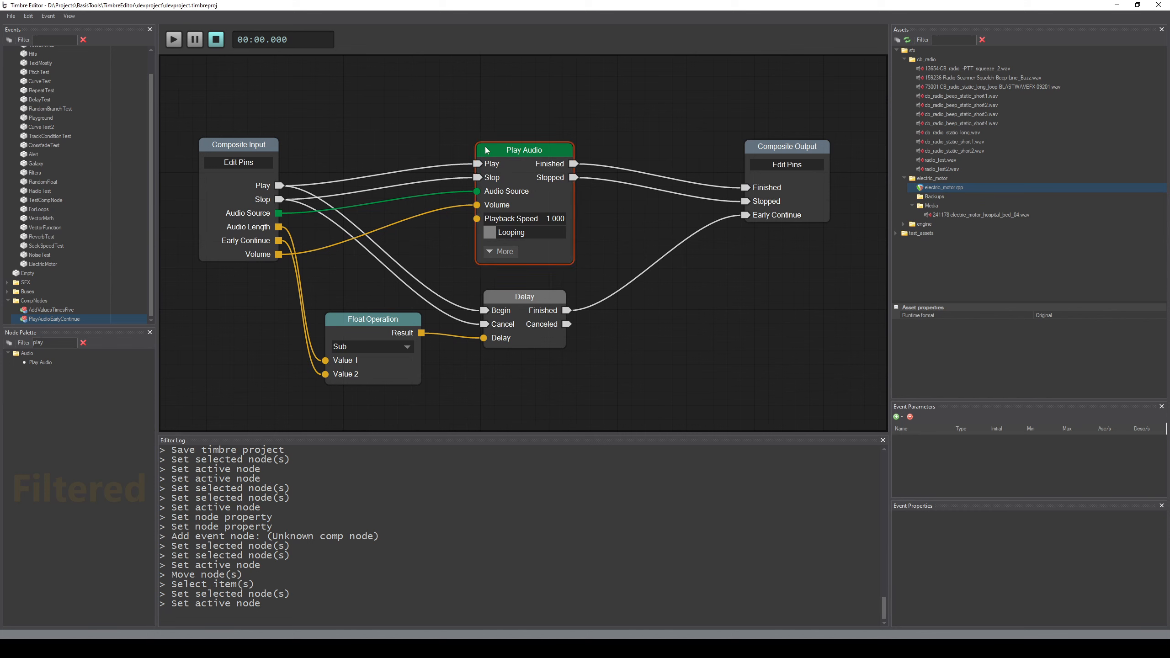
{"action": "left_click", "coordinate": [378, 133]}
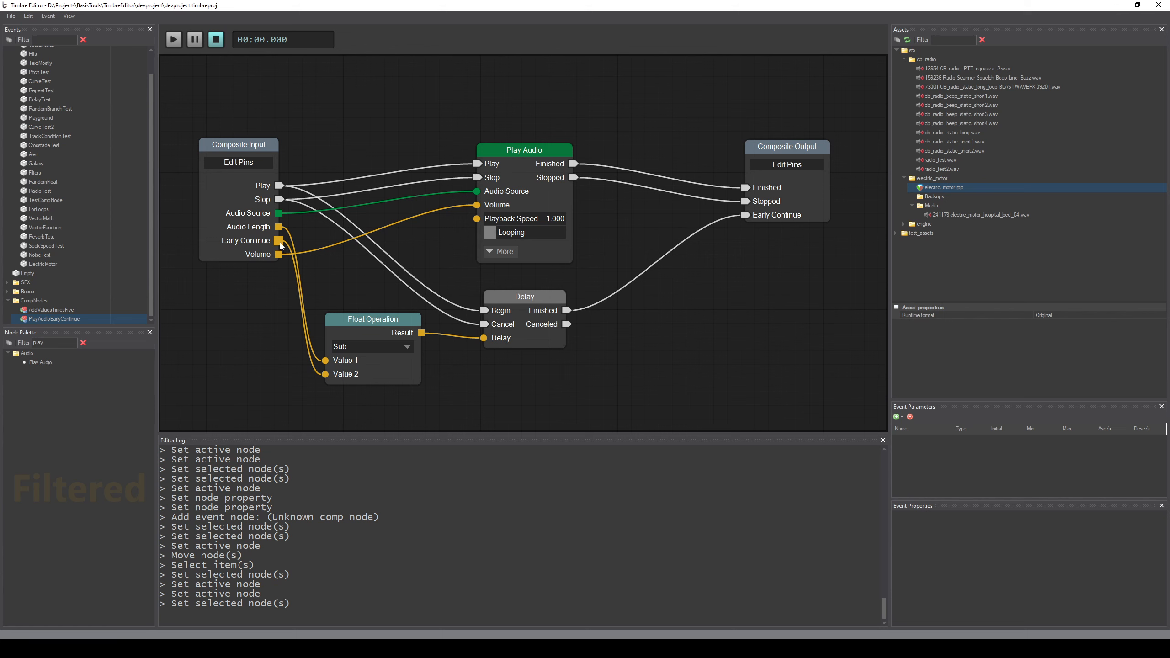
{"action": "left_click", "coordinate": [516, 302]}
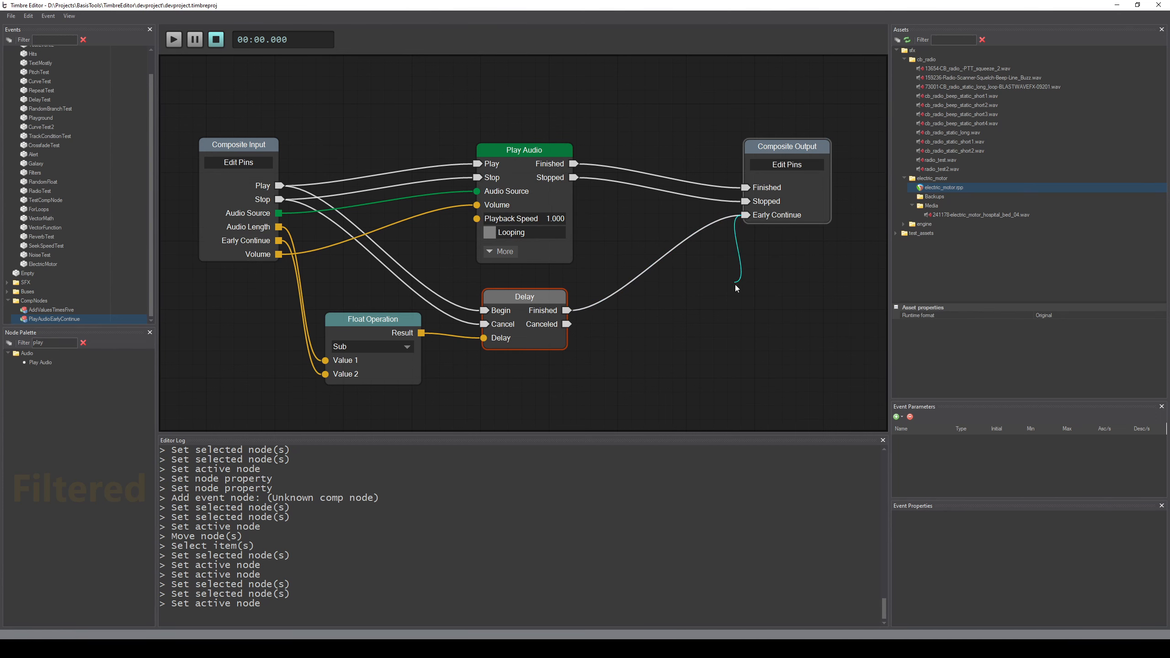
{"action": "left_click_drag", "start_coordinate": [735, 284], "coordinate": [754, 250]}
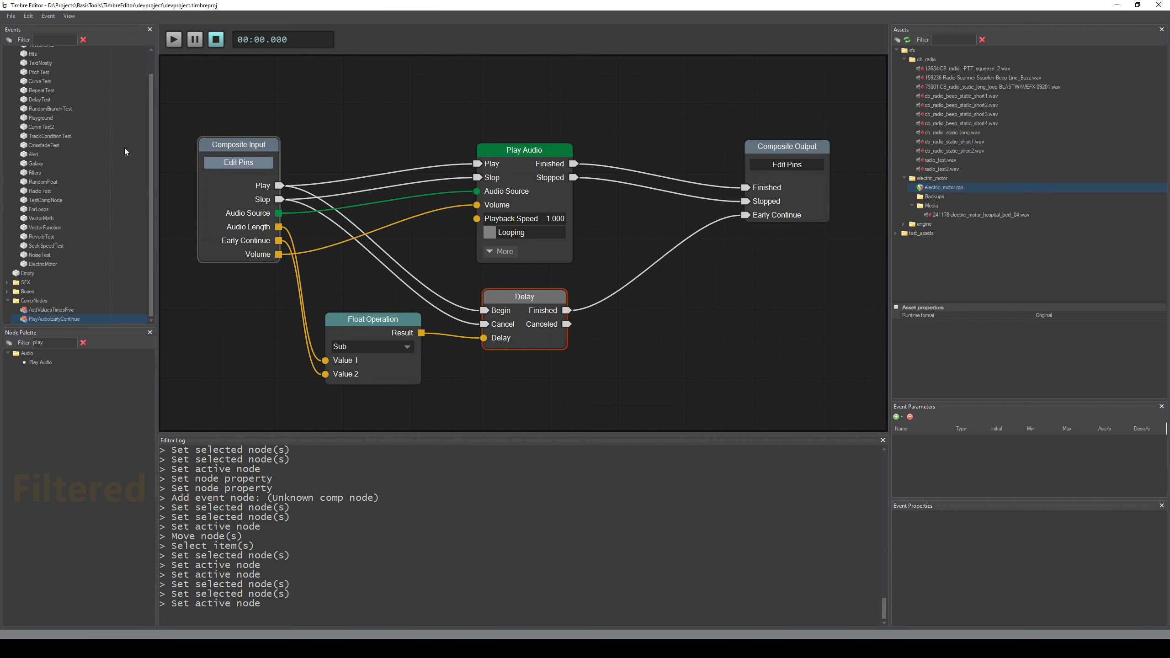
- Replace the second Play Audio node in the ElectricMotor event with the PlayAudioEarlyContinue node, played by the first Play Audio's Finished output
{"action": "left_click", "coordinate": [49, 266]}
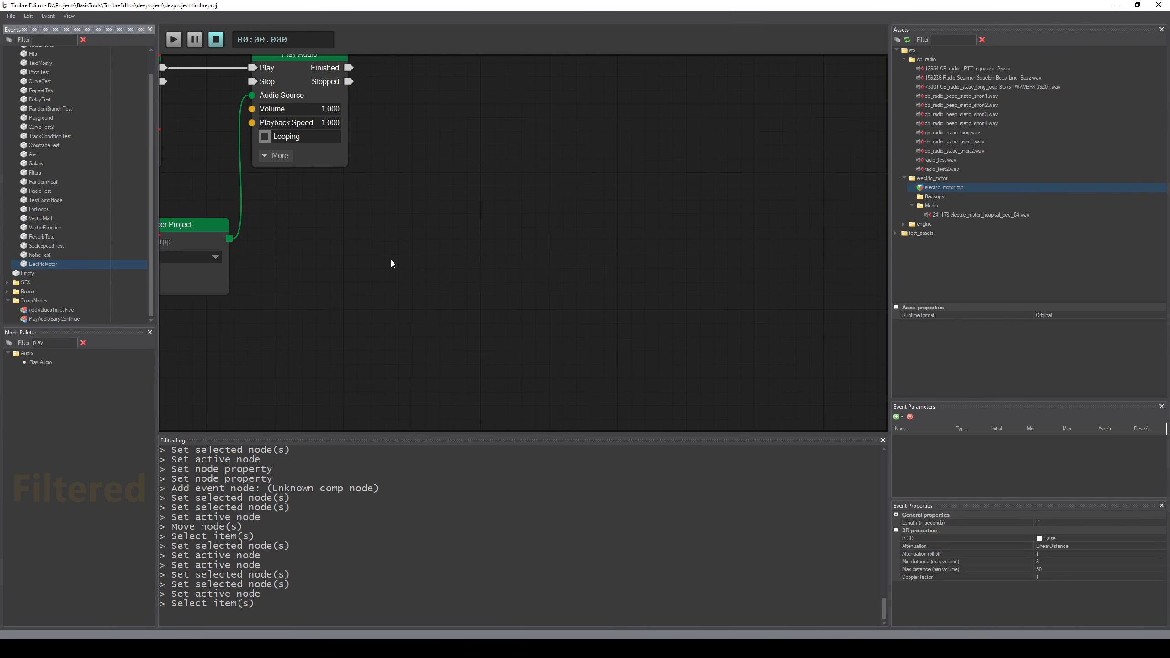
{"action": "left_click", "coordinate": [516, 150]}
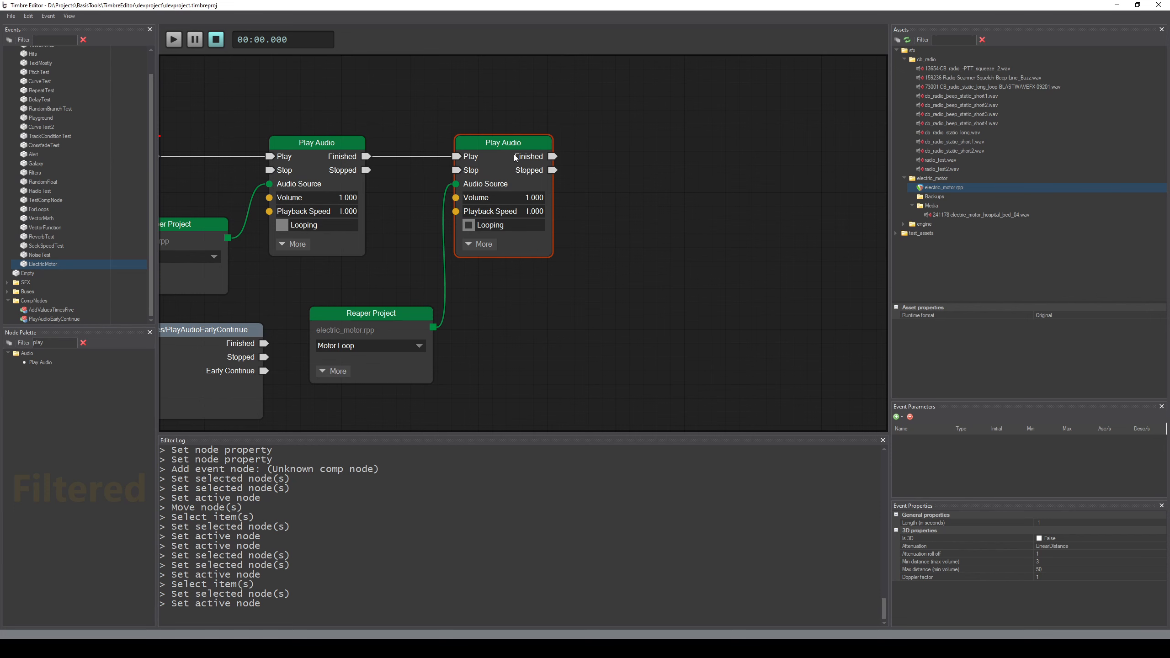
{"action": "key", "text": "Delete"}
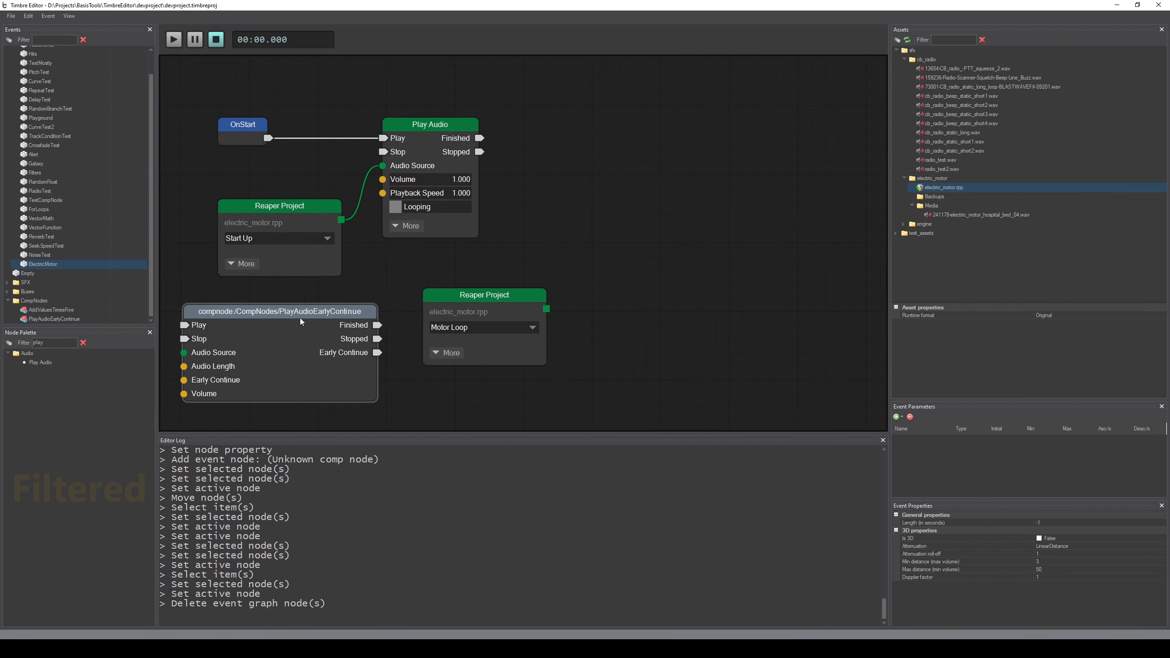
{"action": "left_click_drag", "start_coordinate": [300, 318], "coordinate": [638, 129]}
{"action": "left_click_drag", "start_coordinate": [479, 138], "coordinate": [522, 139]}
- Expand the Motor Loop Reaper Project node and connect its audio and Length outputs to PlayAudioEarlyContinue's Audio Source and Audio Length
{"action": "left_click", "coordinate": [477, 346]}
{"action": "left_click", "coordinate": [446, 352]}
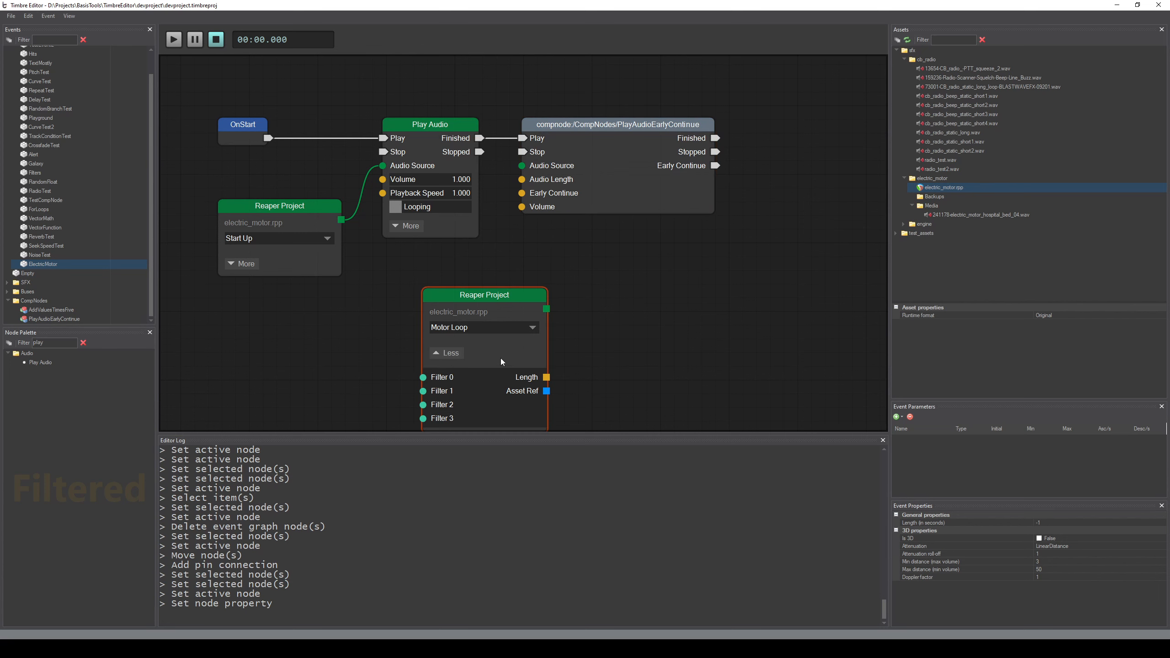
{"action": "left_click_drag", "start_coordinate": [540, 285], "coordinate": [515, 145]}
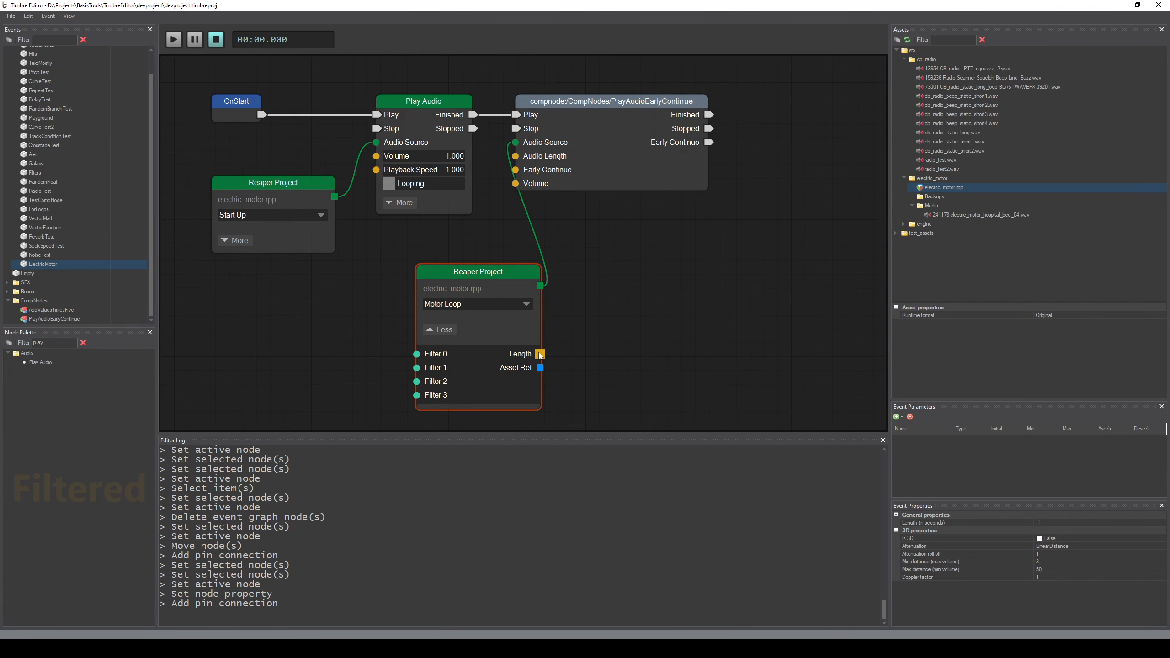
{"action": "left_click_drag", "start_coordinate": [540, 353], "coordinate": [515, 156]}
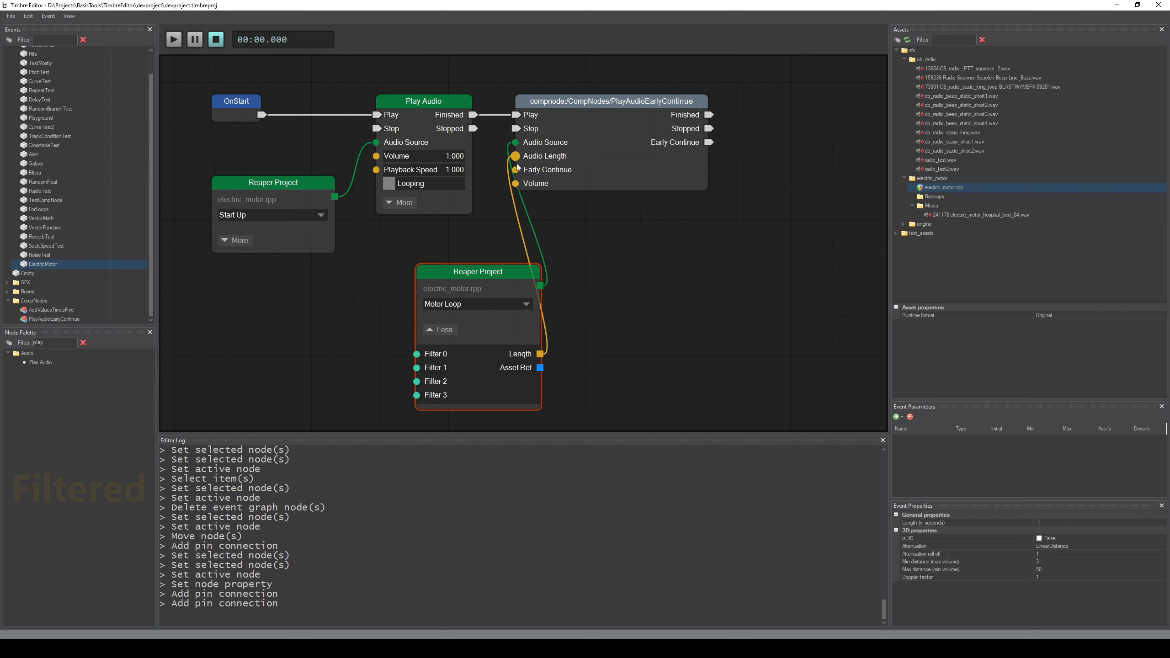
{"action": "left_click_drag", "start_coordinate": [616, 246], "coordinate": [621, 263]}
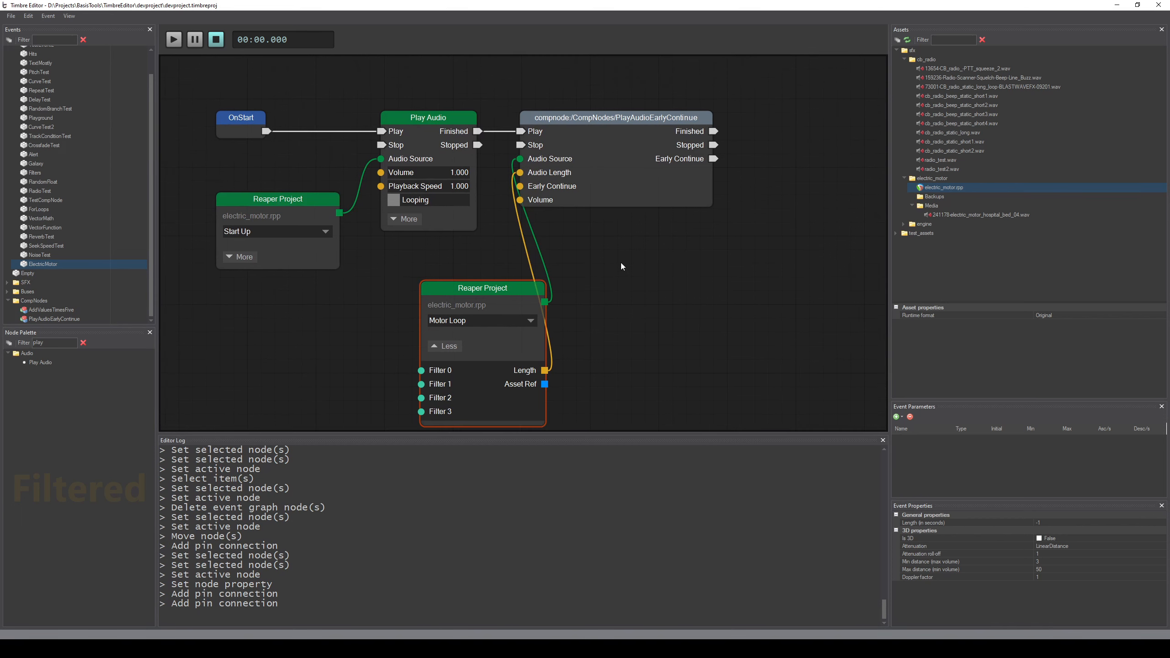
- Add a Float node set to 0.025 below PlayAudioEarlyContinue and connect its Result to the Early Continue input
{"action": "double_click", "coordinate": [70, 342]}
{"action": "type", "text": "flo"}
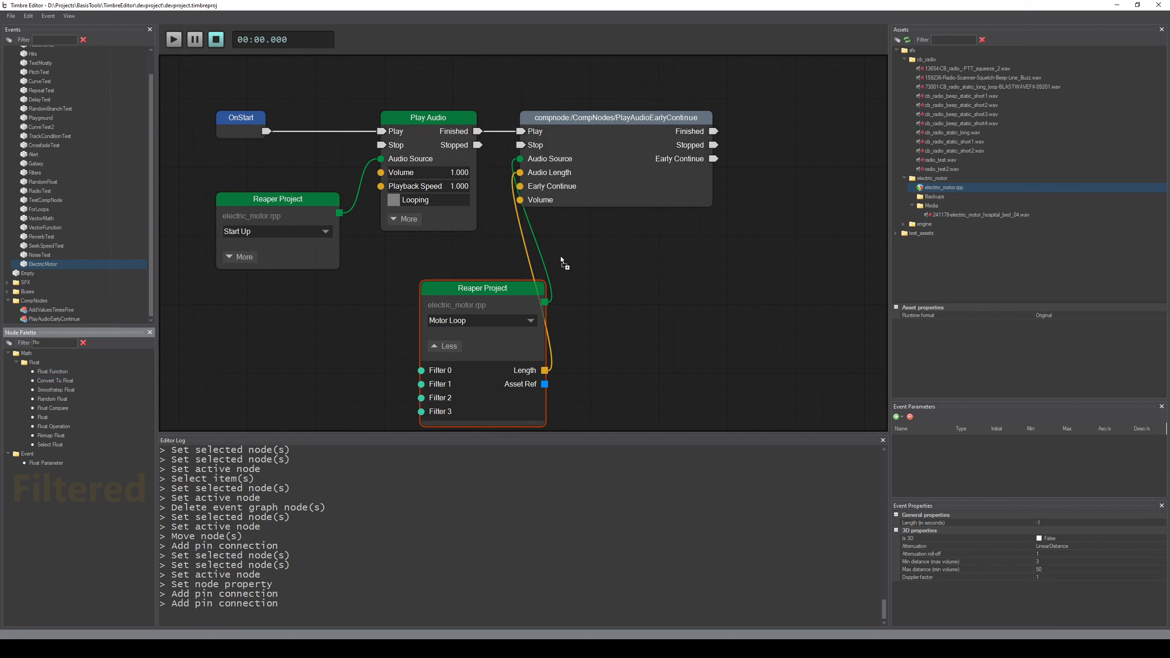
{"action": "left_click_drag", "start_coordinate": [561, 256], "coordinate": [599, 258]}
{"action": "left_click", "coordinate": [624, 271]}
{"action": "type", "text": "0.02"}
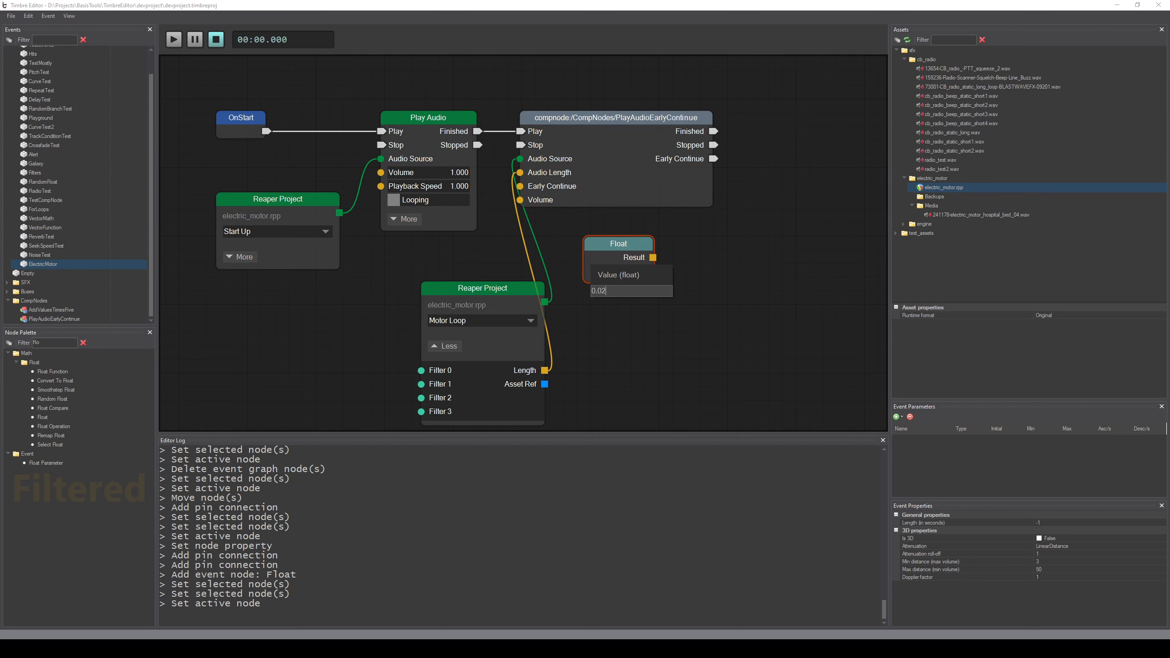
{"action": "type", "text": "5"}
{"action": "key", "text": "Return"}
{"action": "left_click_drag", "start_coordinate": [653, 257], "coordinate": [522, 187]}
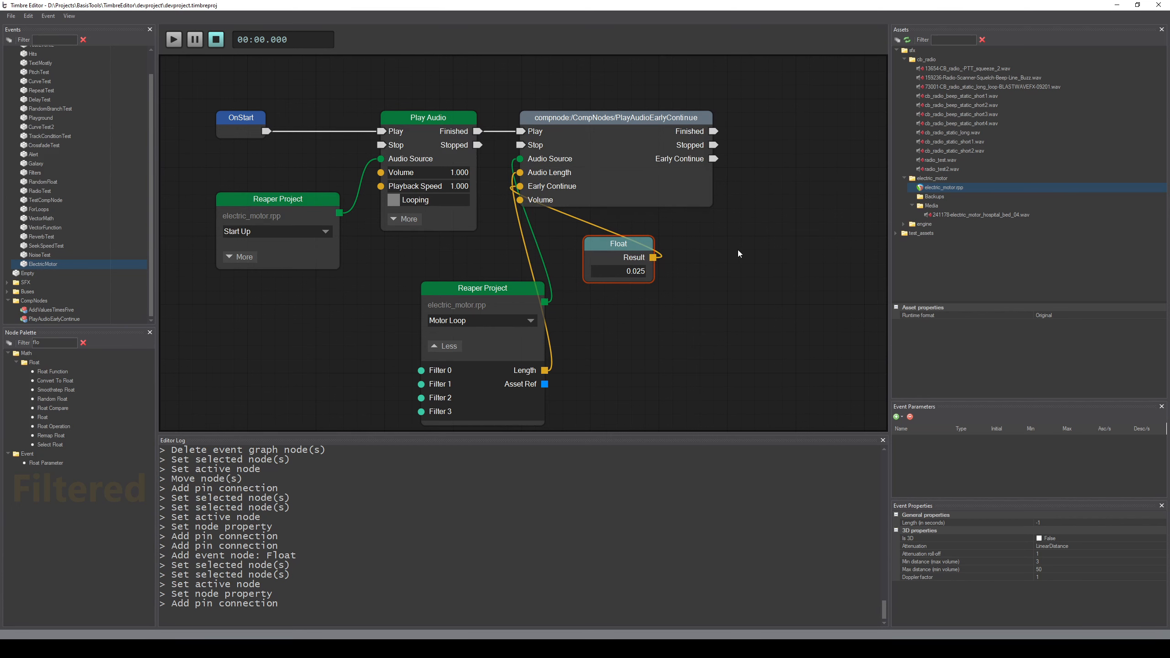
{"action": "scroll", "coordinate": [735, 248], "scroll_direction": "down", "scroll_amount": 1}
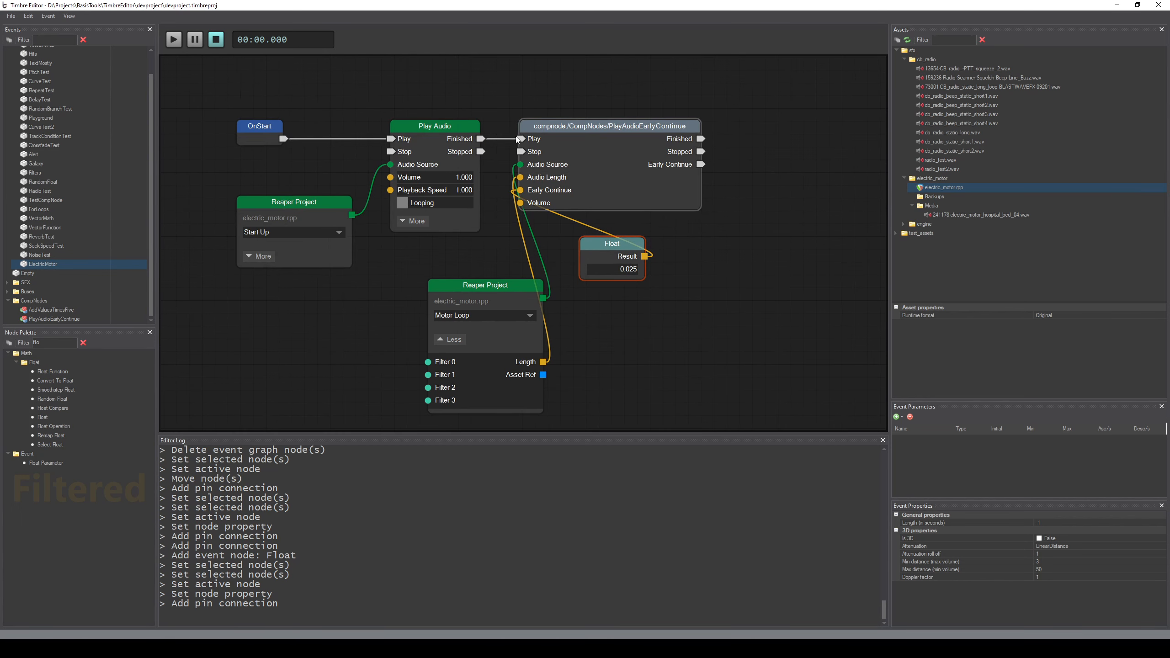
- Undo the Float node with its value and connection, and the Motor Loop Length connection
{"action": "key", "text": "ctrl+z"}
{"action": "key", "text": "ctrl+z"}
{"action": "key", "text": "ctrl+z"}
{"action": "key", "text": "ctrl+z"}
{"action": "key", "text": "ctrl+z"}
{"action": "key", "text": "ctrl+z"}
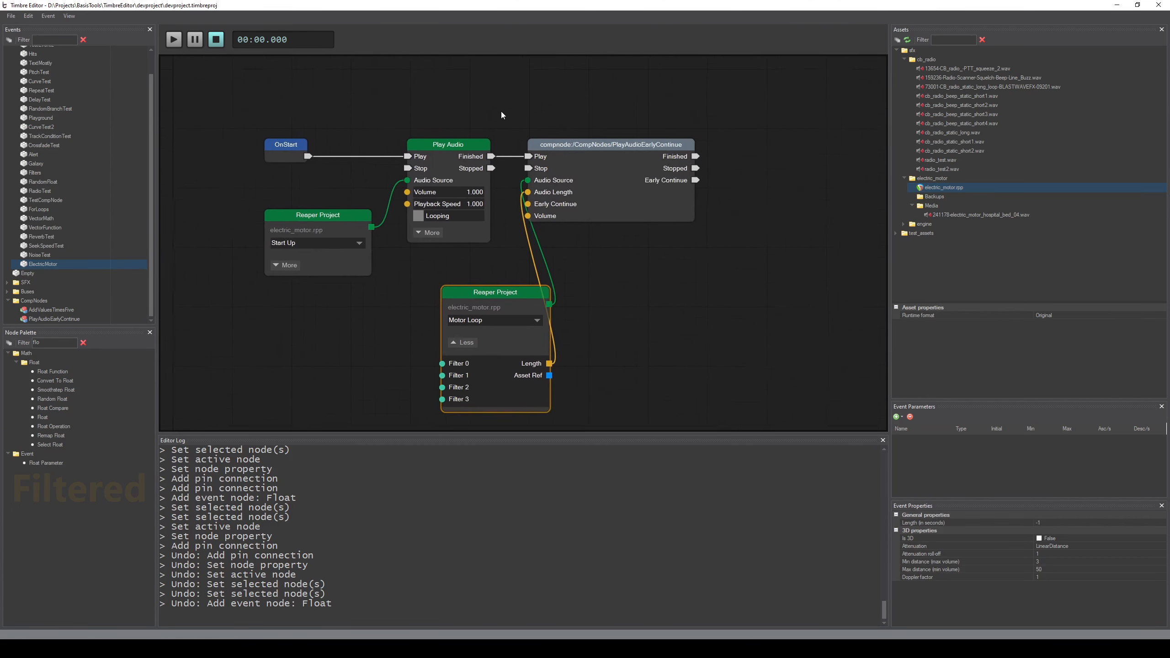
{"action": "key", "text": "ctrl+z"}
- Disconnect the remaining Play Audio node from OnStart and the Start Up Reaper Project node, and delete it
{"action": "left_click", "coordinate": [467, 165]}
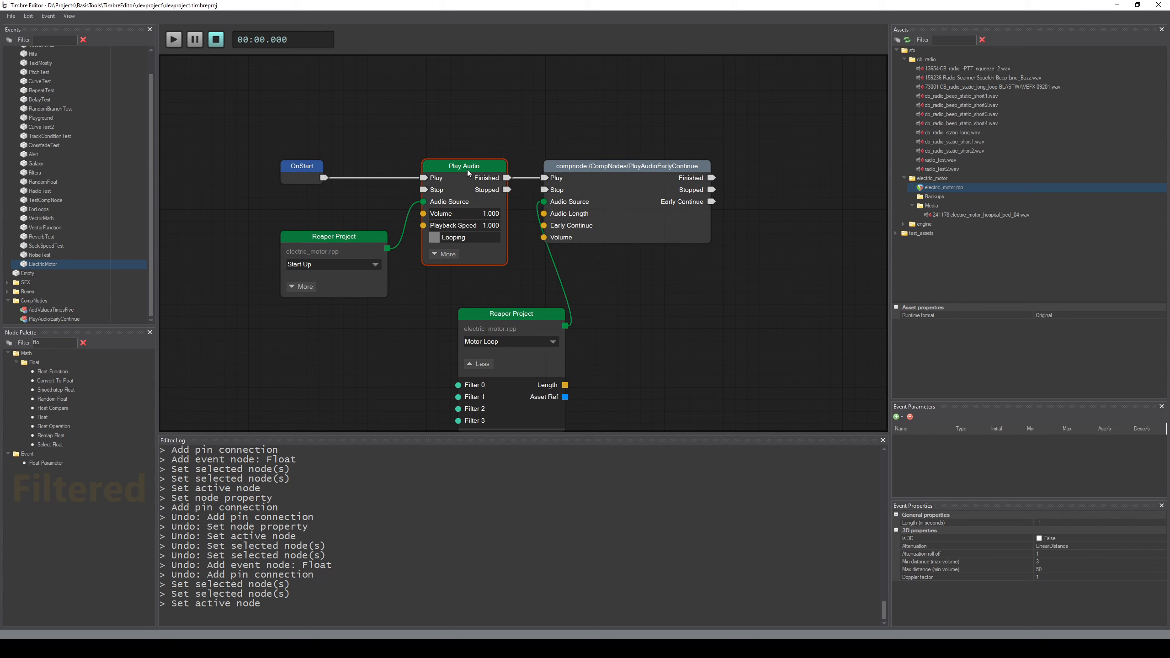
{"action": "left_click", "coordinate": [405, 178], "text": "alt"}
{"action": "left_click", "coordinate": [407, 214], "text": "alt"}
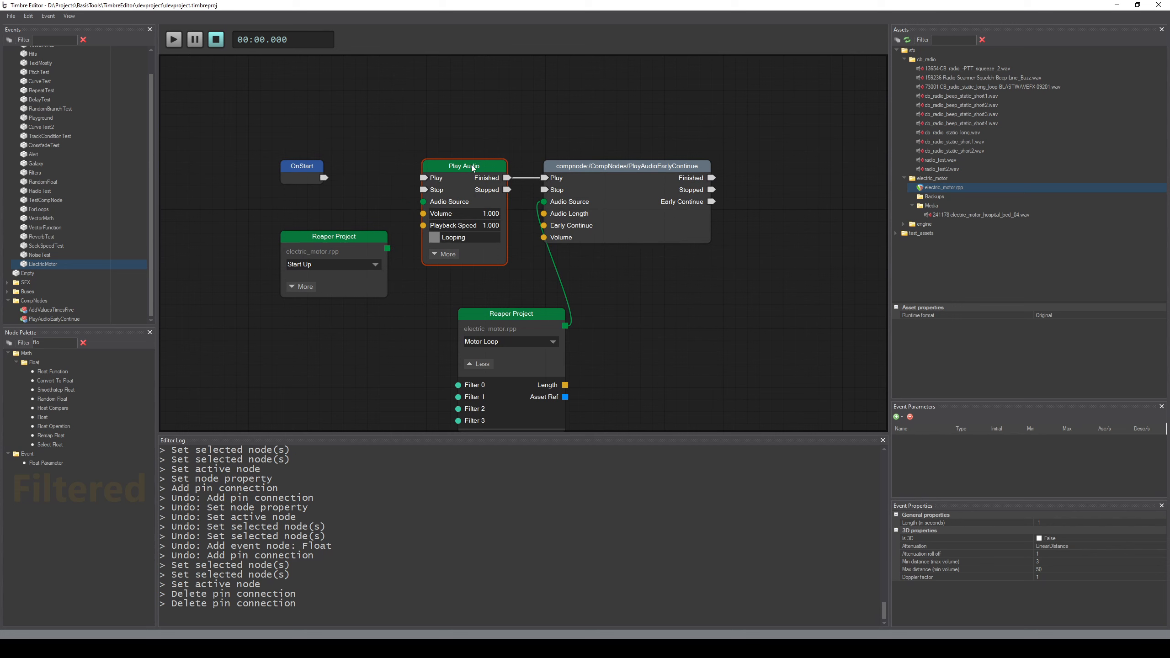
{"action": "key", "text": "Delete"}
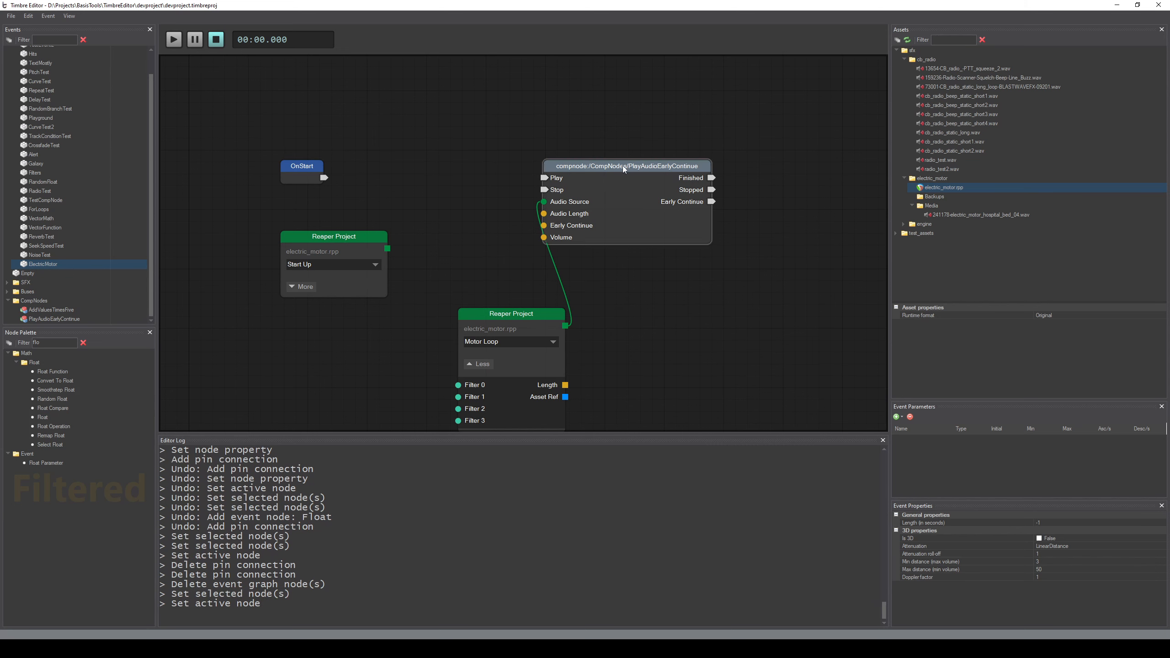
- Move PlayAudioEarlyContinue into the deleted node's place beside OnStart and remove its audio connection from the Motor Loop node
{"action": "left_click_drag", "start_coordinate": [623, 166], "coordinate": [495, 165]}
{"action": "left_click", "coordinate": [525, 289]}
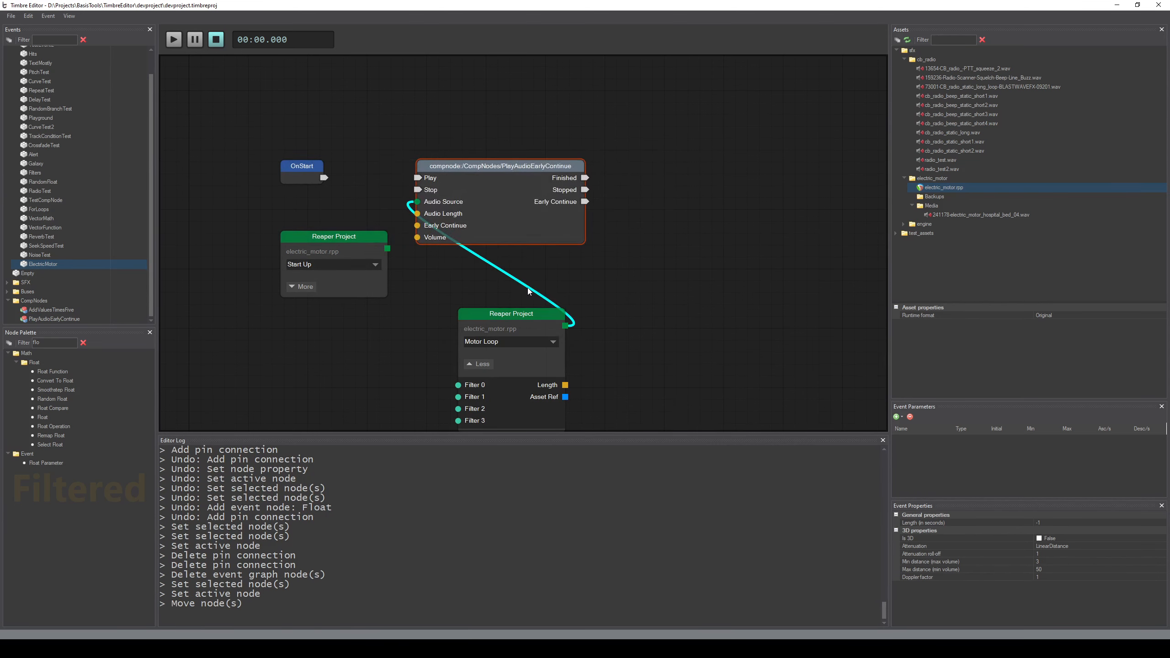
{"action": "key", "text": "Delete"}
- Connect the Start Up node's audio and Length outputs to PlayAudioEarlyContinue's Audio Source and Audio Length, and OnStart to its Play input
{"action": "left_click_drag", "start_coordinate": [387, 249], "coordinate": [416, 202]}
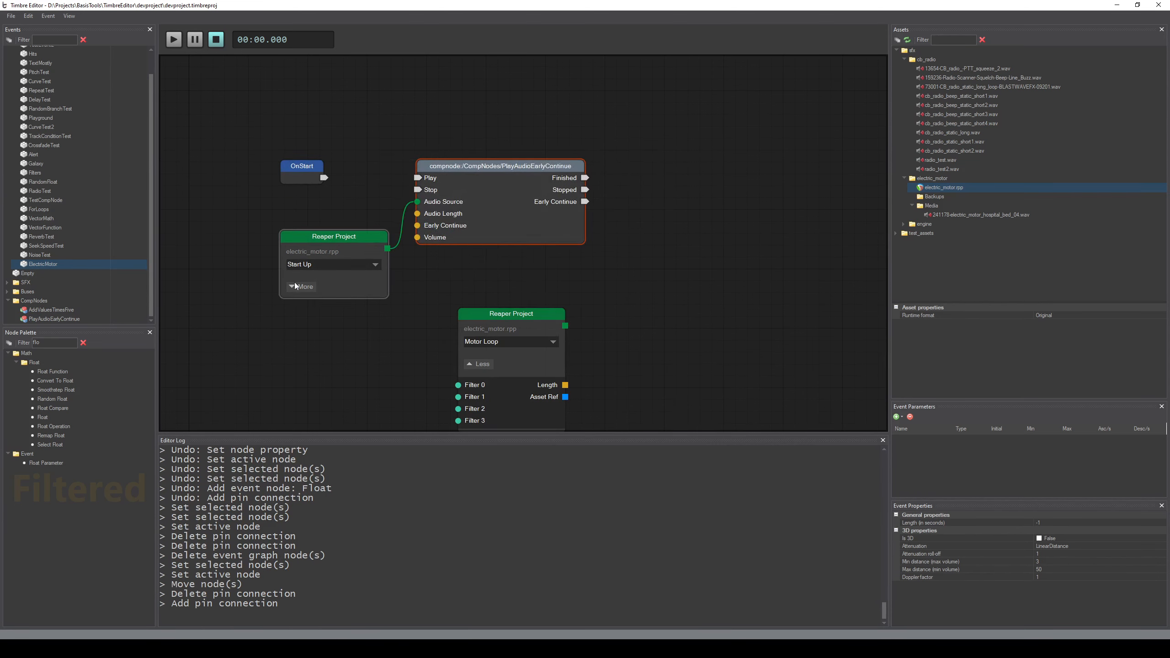
{"action": "left_click", "coordinate": [301, 286]}
{"action": "left_click_drag", "start_coordinate": [388, 308], "coordinate": [417, 212]}
{"action": "left_click_drag", "start_coordinate": [324, 177], "coordinate": [417, 178]}
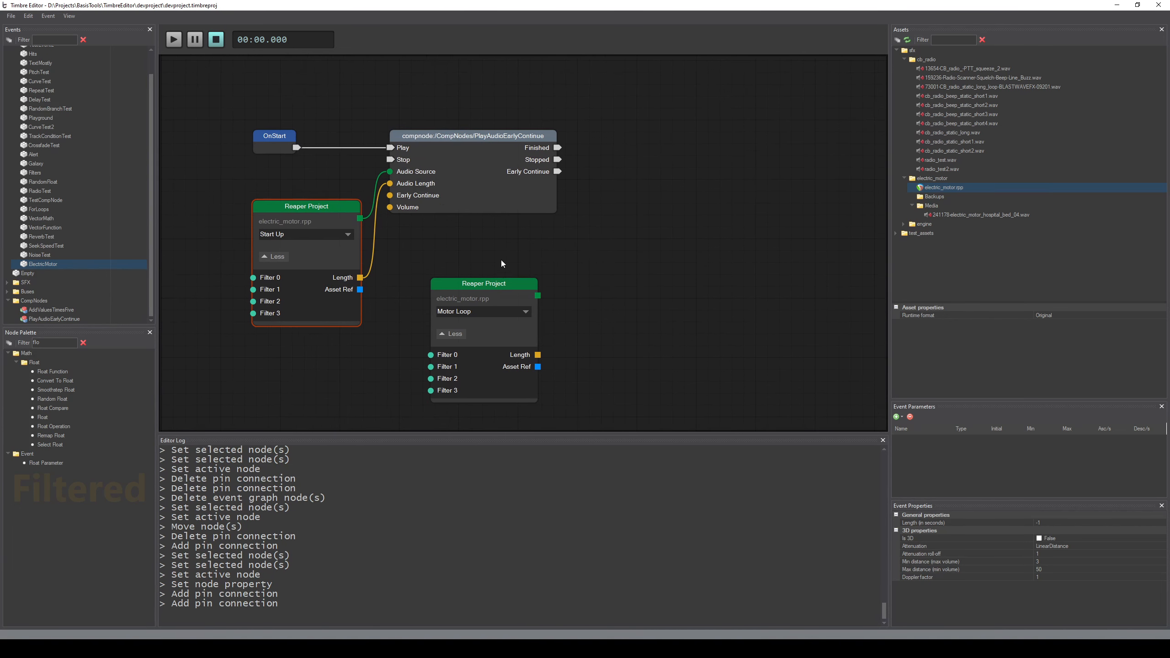
- Add a Play Audio node after PlayAudioEarlyContinue, connect Early Continue to its Play input, and align it with the composite node
{"action": "left_click", "coordinate": [498, 286]}
{"action": "double_click", "coordinate": [65, 344]}
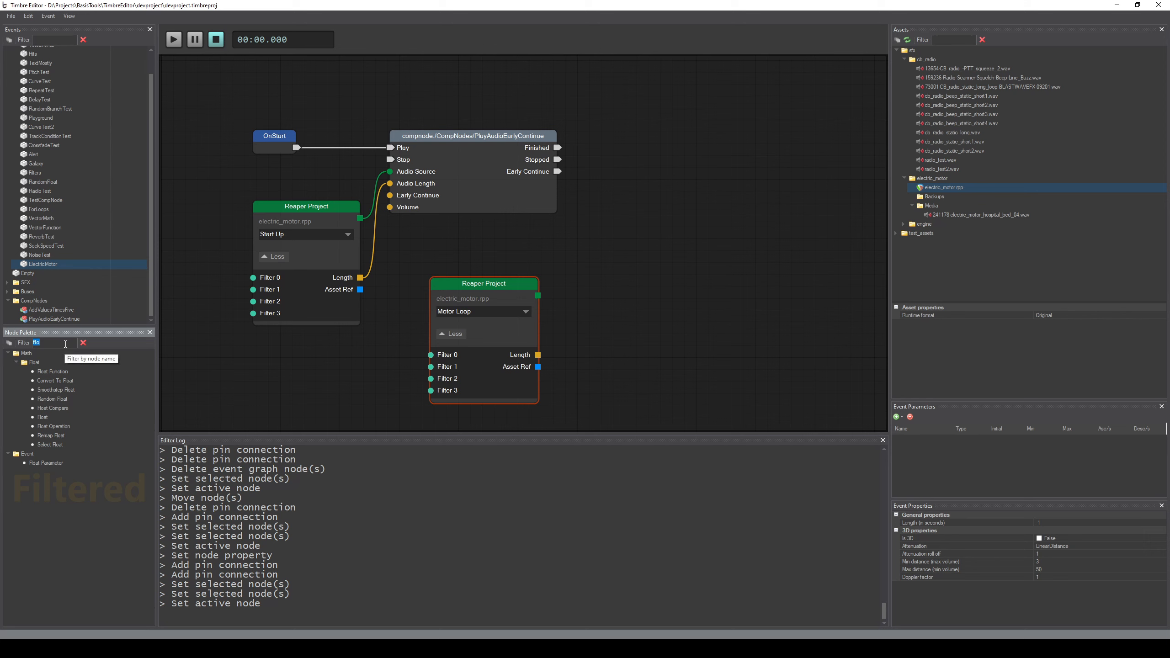
{"action": "type", "text": "play"}
{"action": "left_click_drag", "start_coordinate": [53, 364], "coordinate": [631, 158]}
{"action": "left_click_drag", "start_coordinate": [558, 149], "coordinate": [596, 114]}
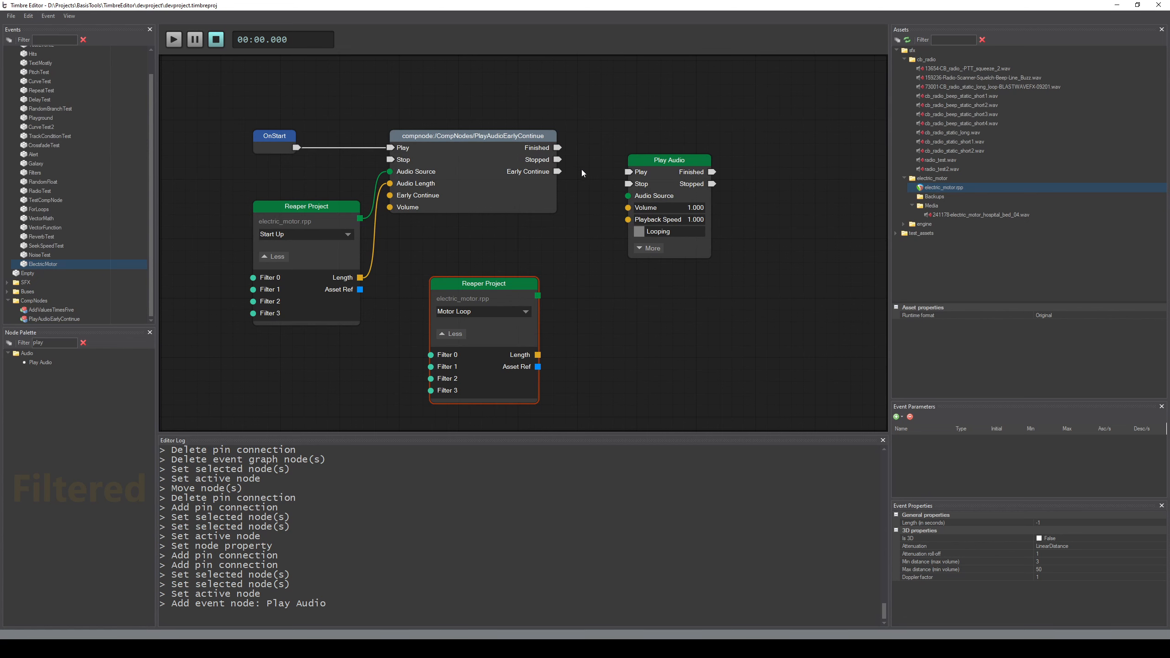
{"action": "left_click", "coordinate": [558, 173]}
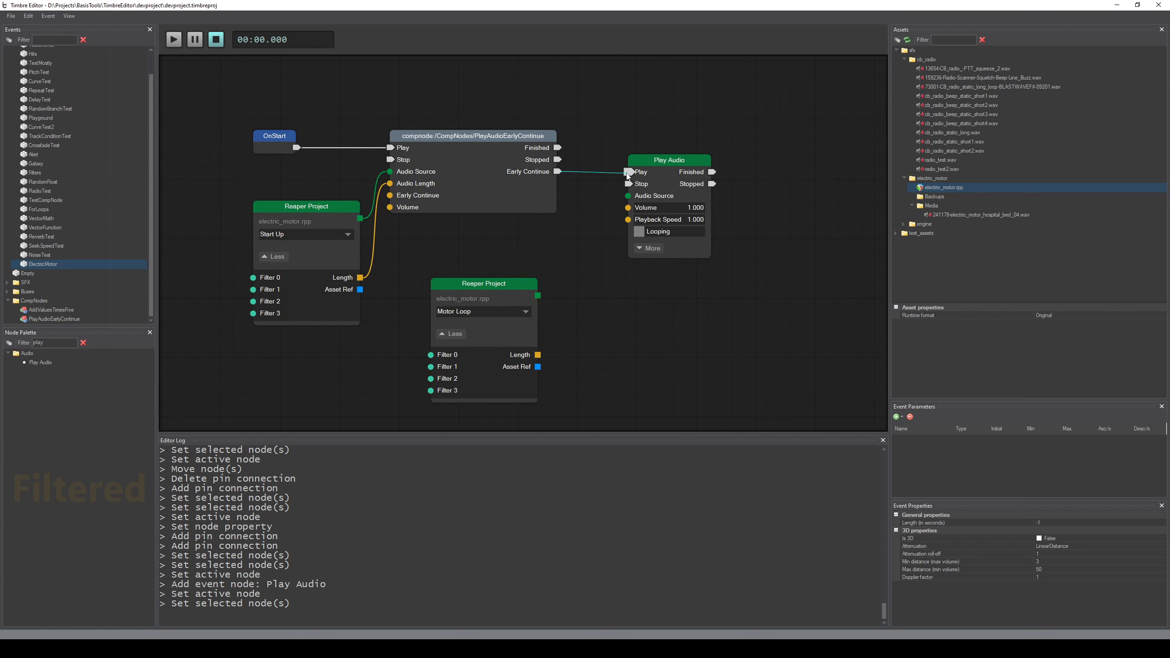
{"action": "left_click_drag", "start_coordinate": [631, 175], "coordinate": [646, 140]}
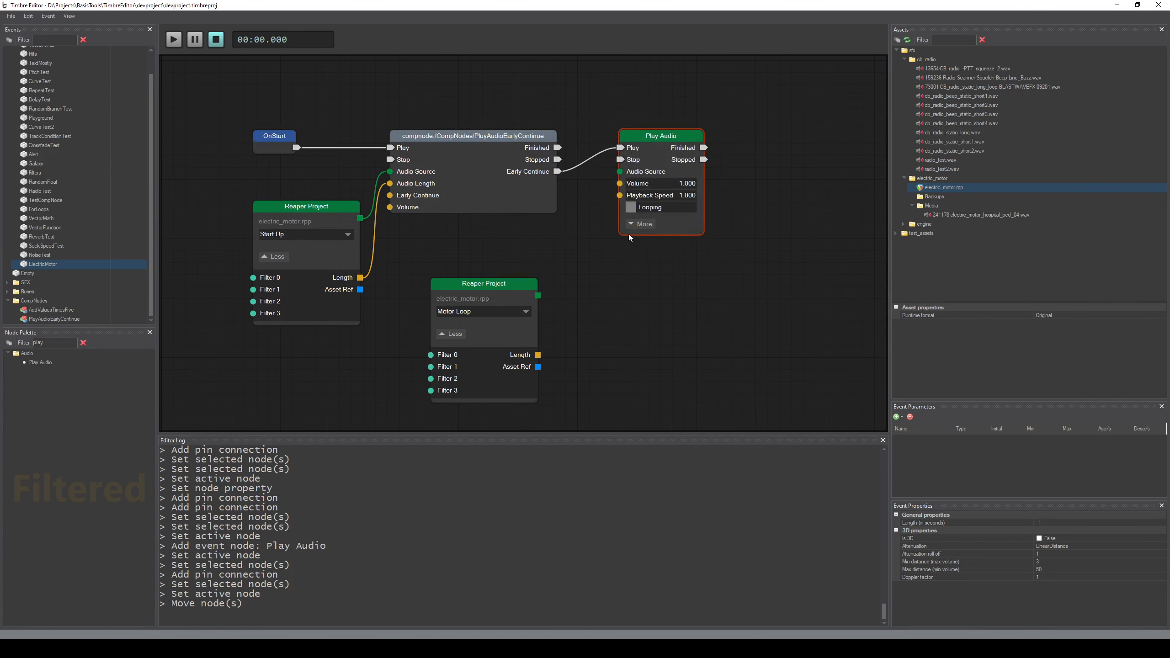
- Enable Looping on the new Play Audio node and feed its Audio Source from the Motor Loop Reaper Project node, collapsing that node's extra pins
{"action": "left_click", "coordinate": [631, 207]}
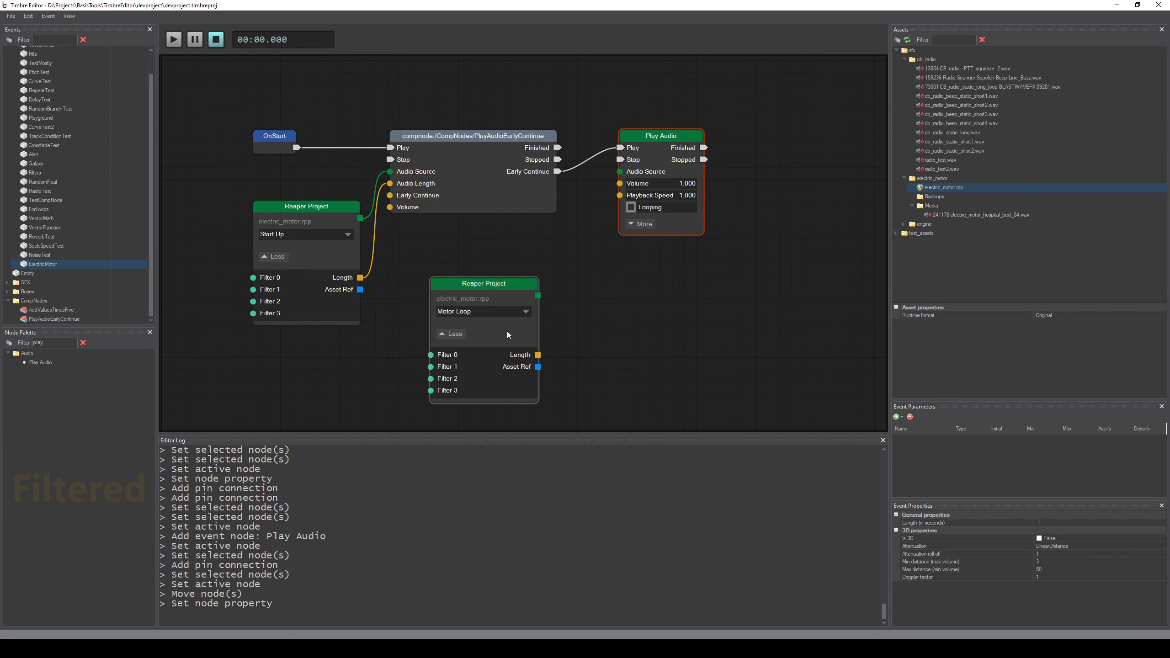
{"action": "left_click_drag", "start_coordinate": [537, 296], "coordinate": [620, 171]}
{"action": "left_click", "coordinate": [443, 342]}
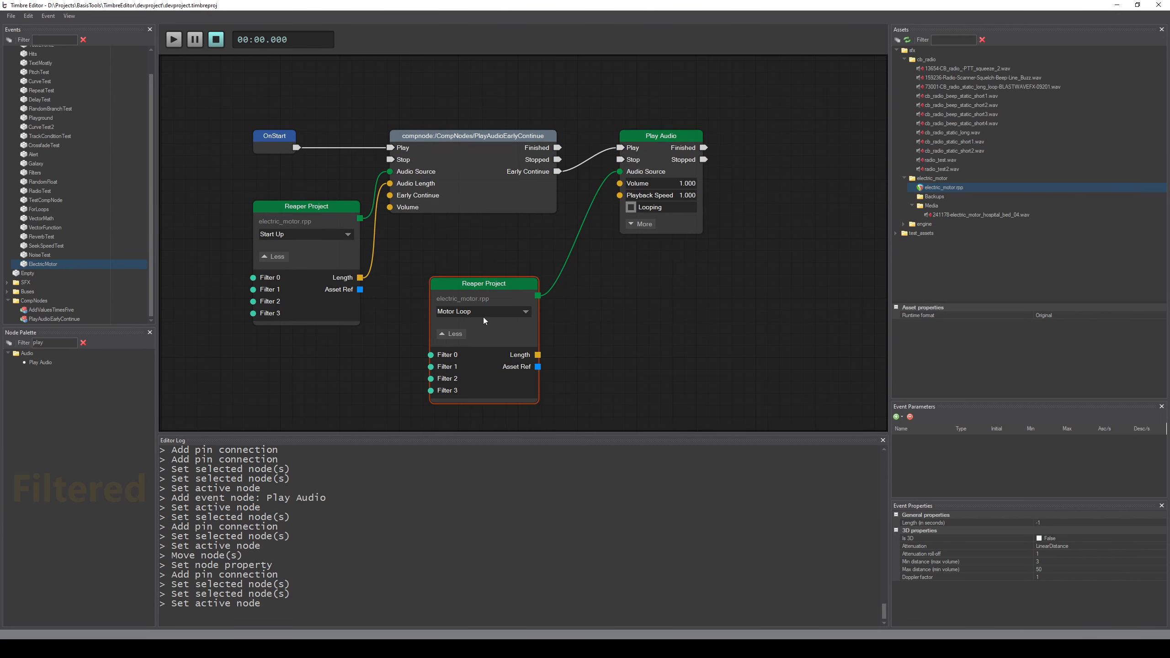
{"action": "left_click", "coordinate": [451, 334]}
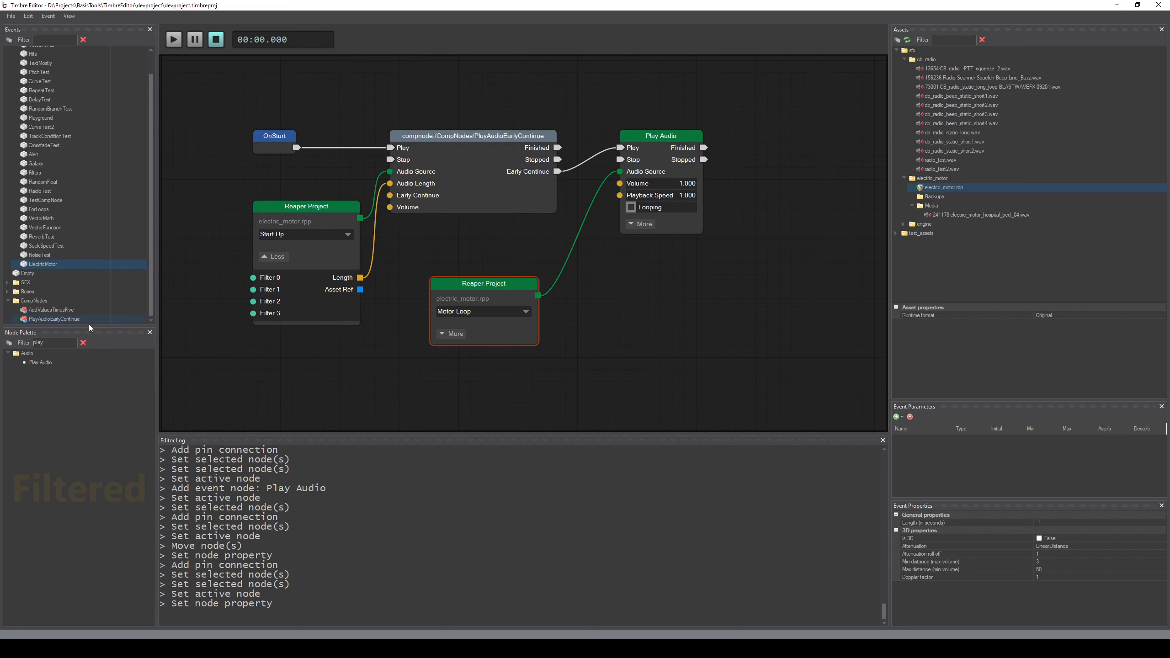
- Add a Float node between OnStart and the Start Up Reaper Project node and connect its Result to PlayAudioEarlyContinue's Early Continue input
{"action": "double_click", "coordinate": [51, 342]}
{"action": "type", "text": "fl"}
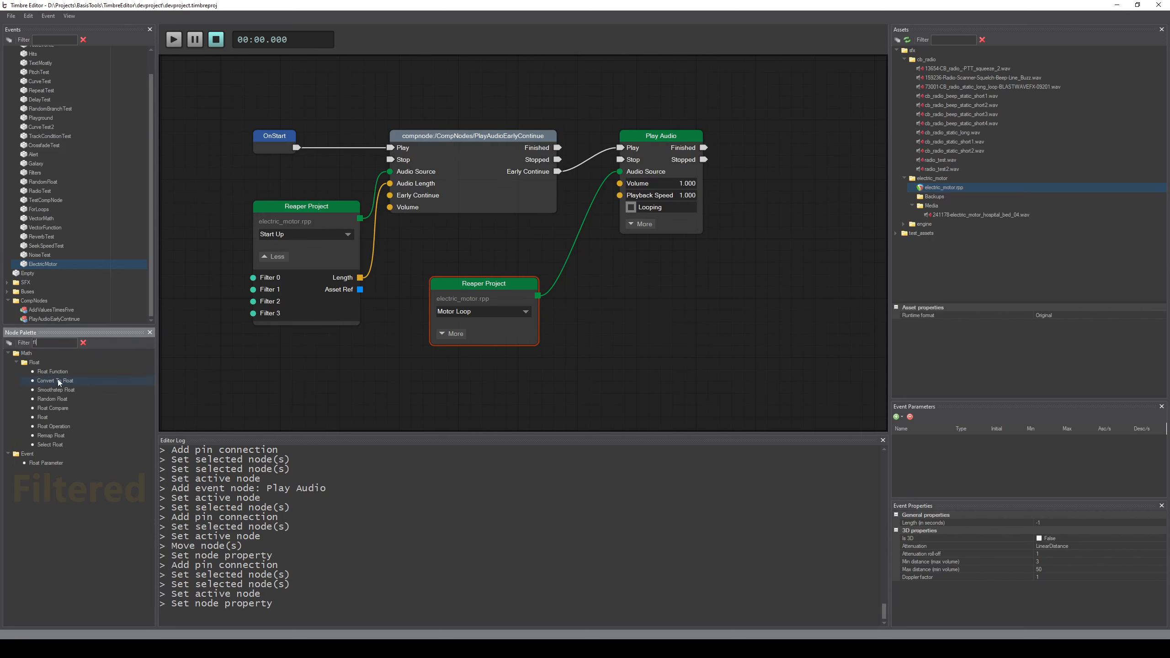
{"action": "left_click_drag", "start_coordinate": [56, 418], "coordinate": [258, 170]}
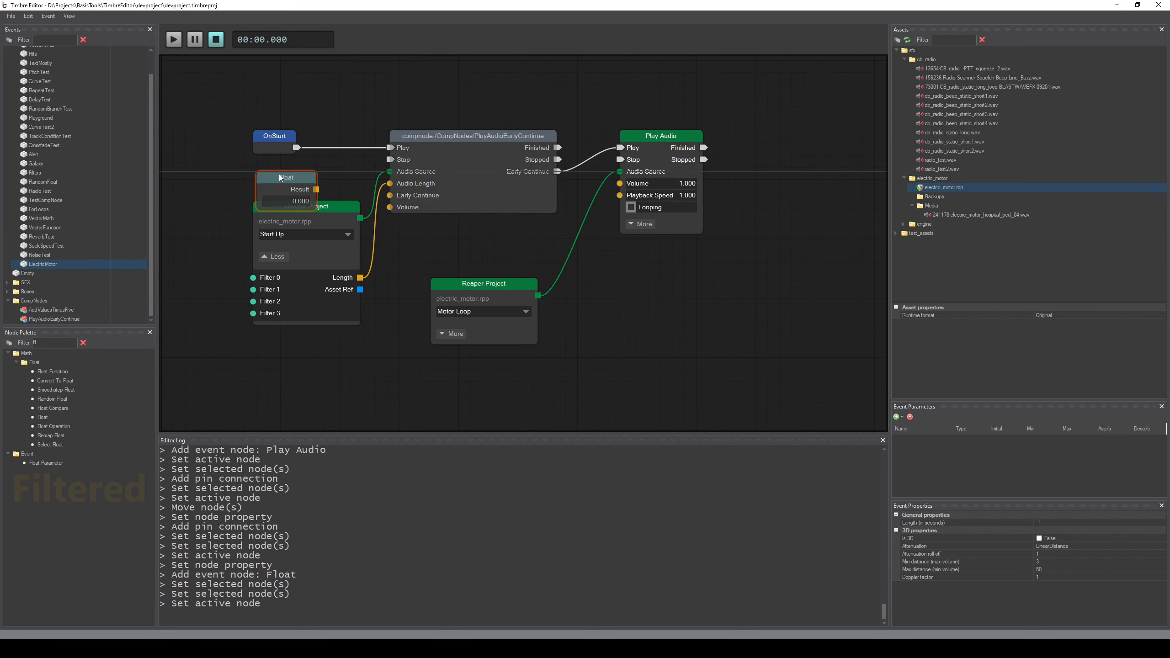
{"action": "left_click_drag", "start_coordinate": [332, 210], "coordinate": [332, 240]}
{"action": "left_click_drag", "start_coordinate": [293, 180], "coordinate": [390, 196]}
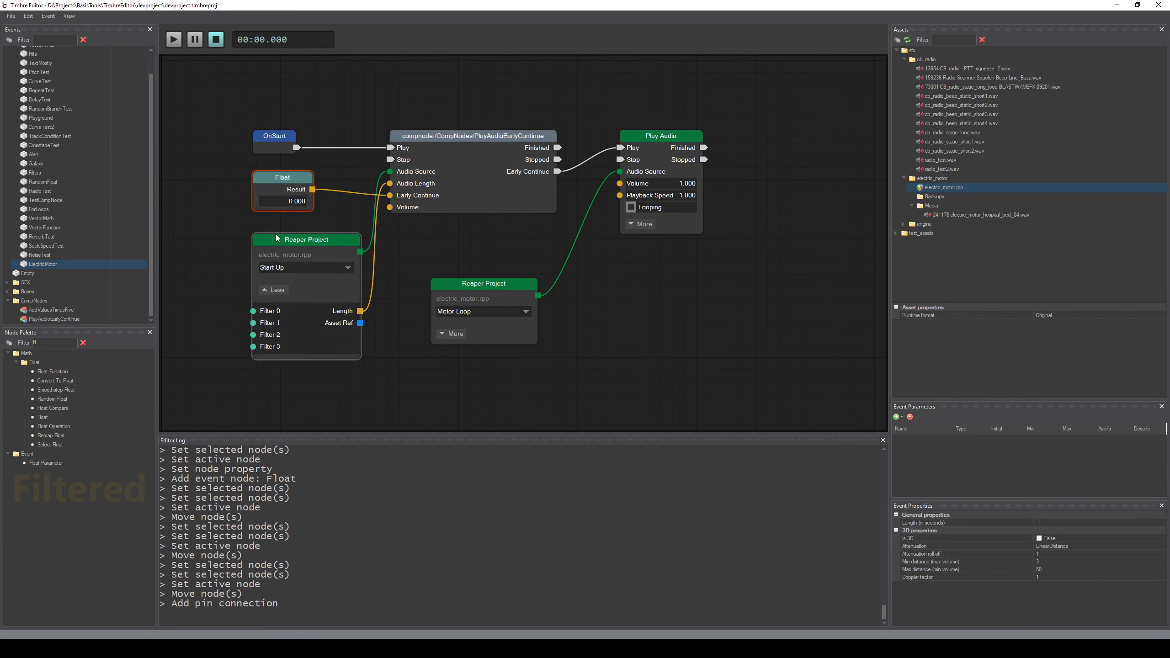
- Set the Float node feeding Early Continue to 0.025 and preview the event
{"action": "double_click", "coordinate": [285, 204]}
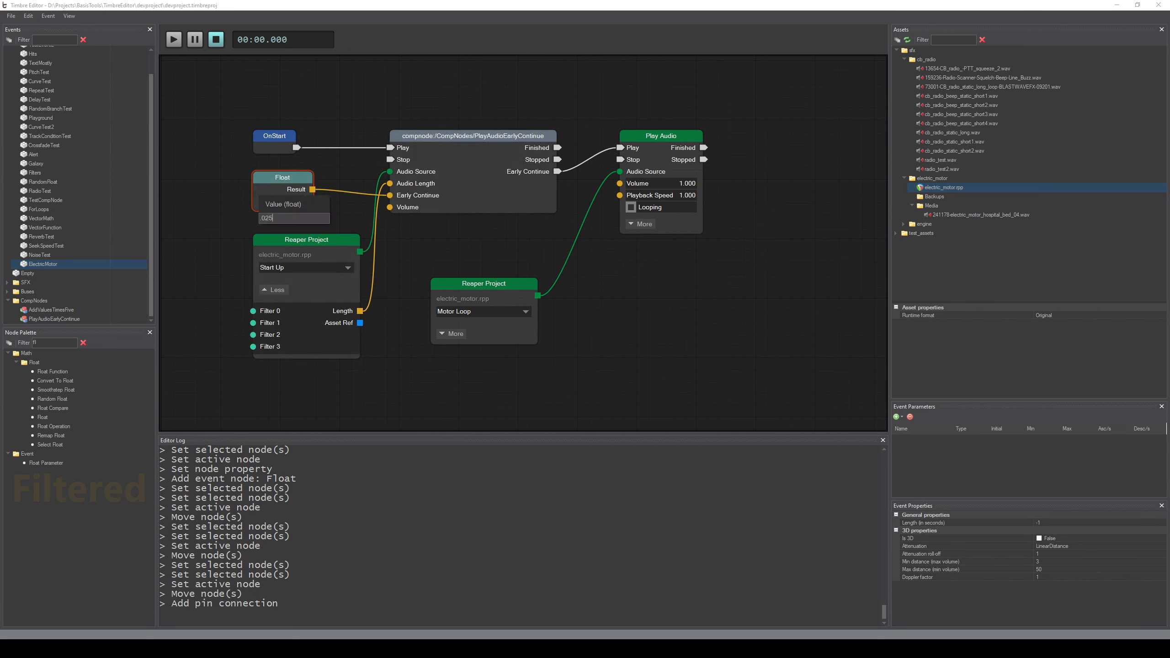
{"action": "key", "text": "Return"}
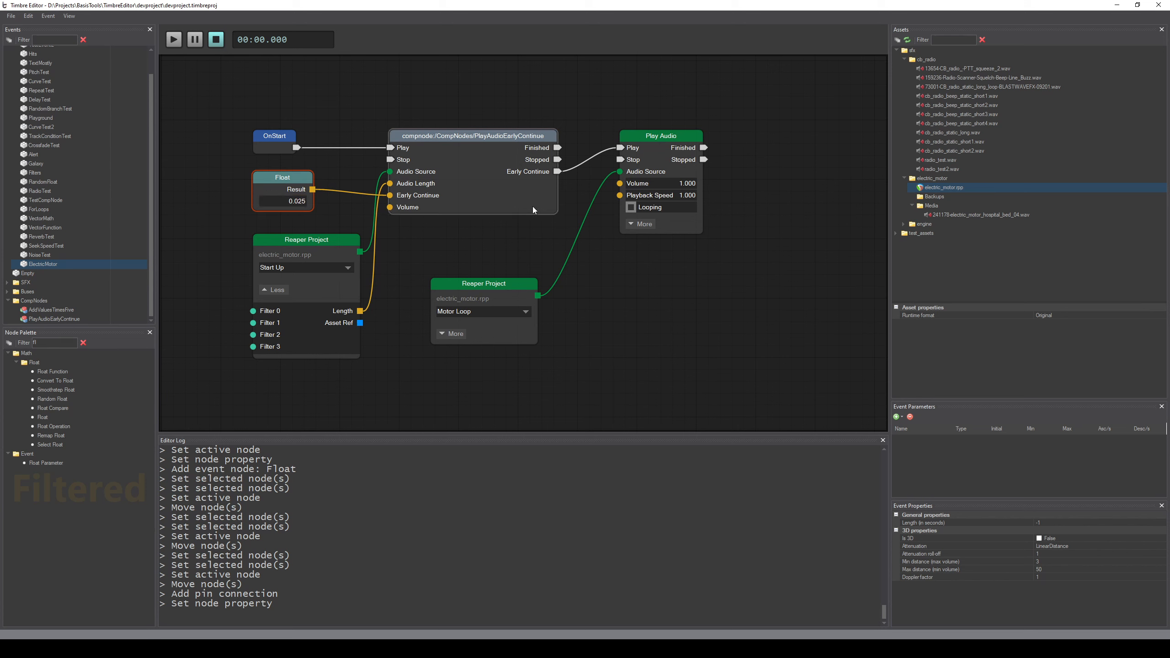
{"action": "left_click", "coordinate": [475, 238]}
{"action": "key", "text": "space"}
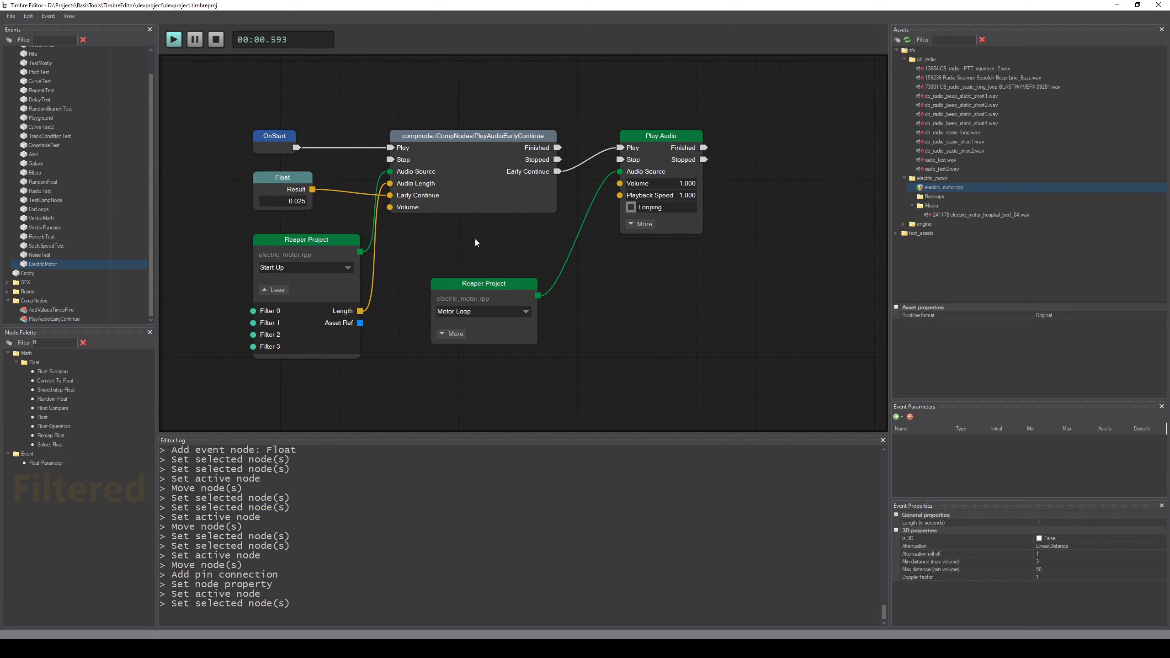
{"action": "key", "text": "space"}
{"action": "key", "text": "space"}
{"action": "key", "text": "space"}
{"action": "key", "text": "space"}
- Try 0.035 as the Float value, preview the event, and undo the value change
{"action": "left_click", "coordinate": [295, 205]}
{"action": "double_click", "coordinate": [295, 201]}
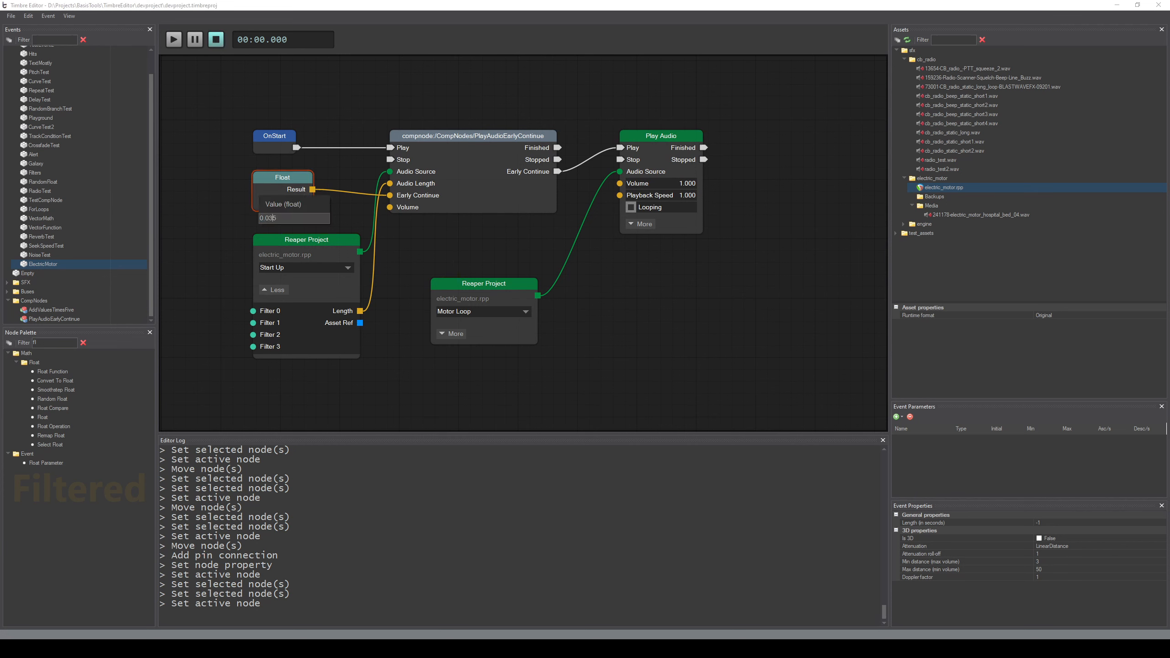
{"action": "key", "text": "Return"}
{"action": "key", "text": "space"}
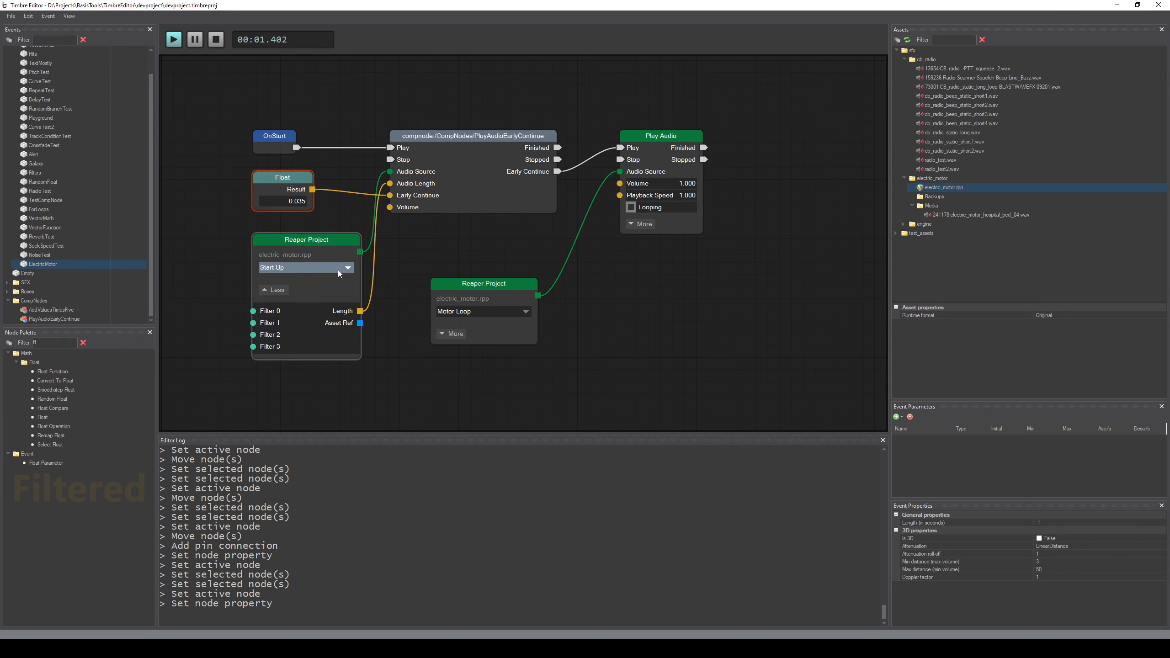
{"action": "key", "text": "ctrl+z"}
- Save the project and move the Motor Loop Reaper Project node level with the Start Up node
{"action": "key", "text": "ctrl+s"}
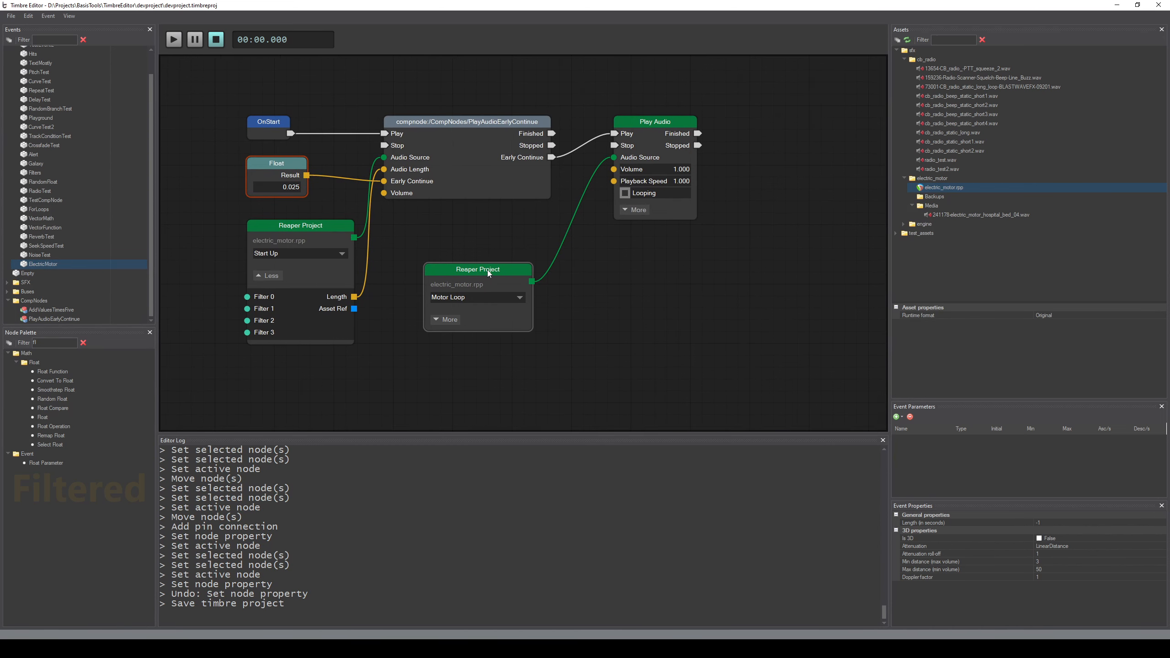
{"action": "left_click_drag", "start_coordinate": [487, 270], "coordinate": [478, 226]}
{"action": "left_click", "coordinate": [570, 271]}
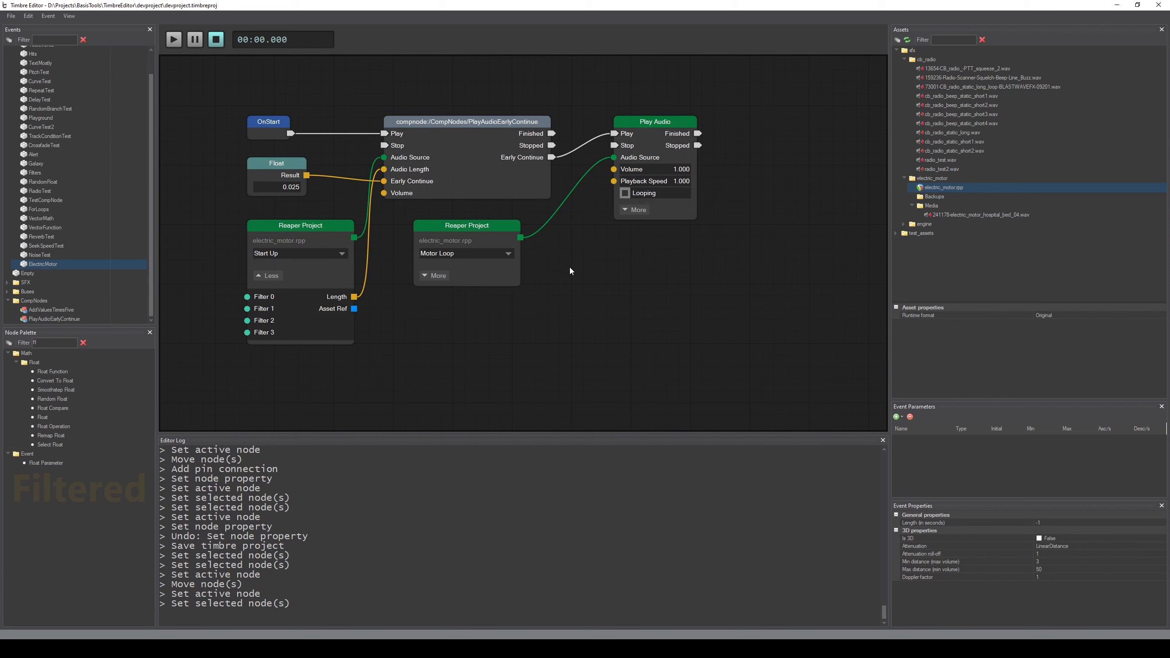
- Play the event twice to check the transition from Start Up to Motor Loop, stopping playback each time
{"action": "key", "text": "space"}
{"action": "left_click", "coordinate": [216, 40]}
{"action": "left_click", "coordinate": [173, 42]}
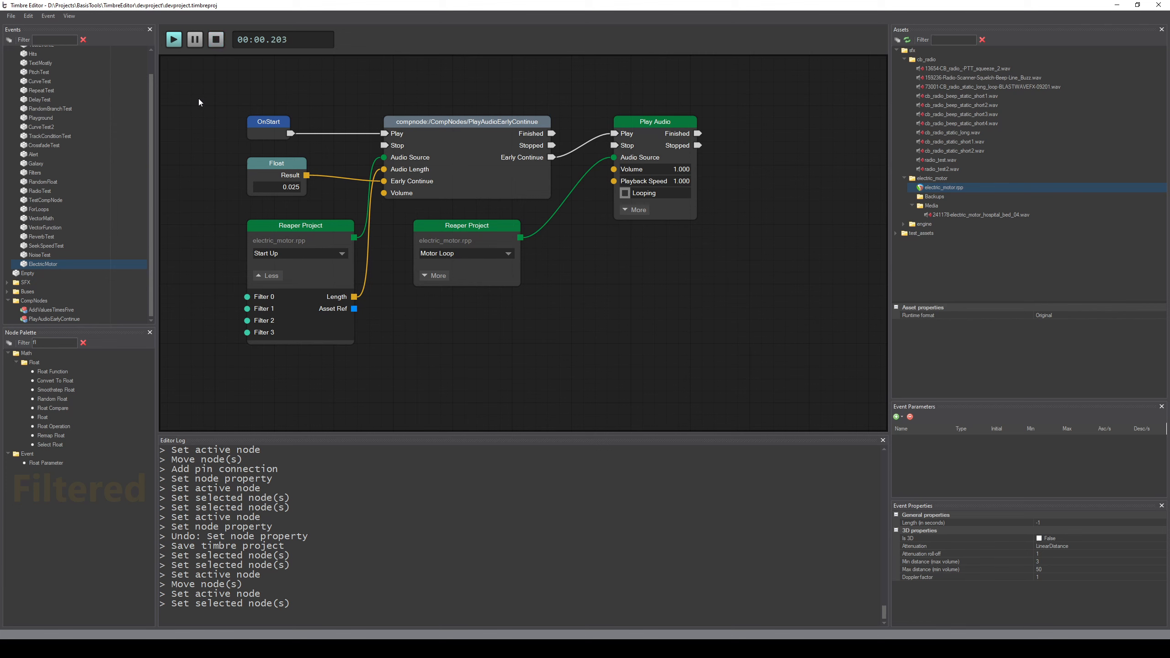
{"action": "left_click", "coordinate": [218, 39]}
- Duplicate the Motor Loop Reaper Project node together with its Play Audio node and place the copies below the originals
{"action": "left_click", "coordinate": [469, 224]}
{"action": "left_click", "coordinate": [649, 121], "text": "ctrl"}
{"action": "key", "text": "ctrl+c"}
{"action": "key", "text": "ctrl+v"}
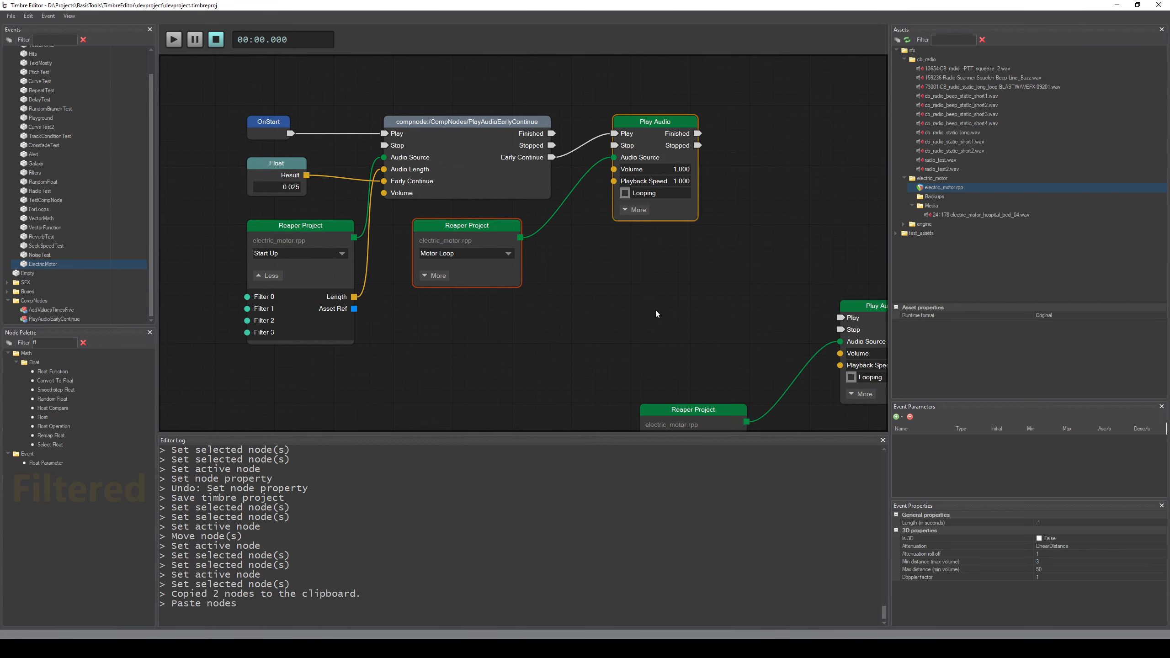
{"action": "left_click_drag", "start_coordinate": [688, 300], "coordinate": [881, 430]}
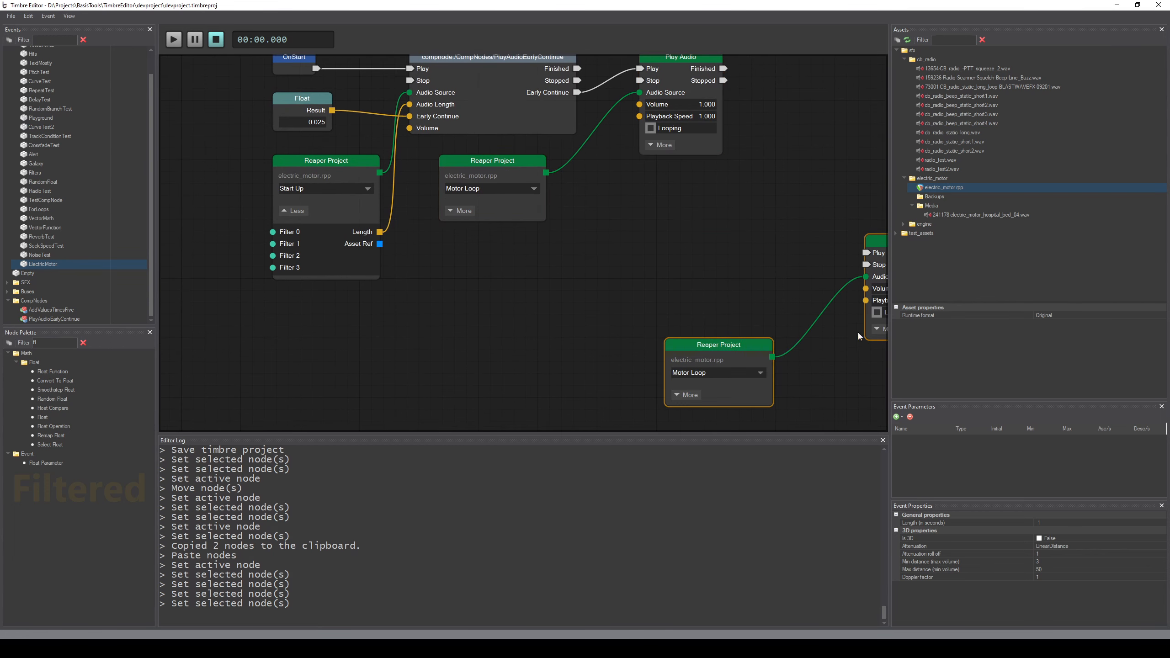
{"action": "left_click_drag", "start_coordinate": [857, 333], "coordinate": [632, 326]}
{"action": "left_click", "coordinate": [511, 287]}
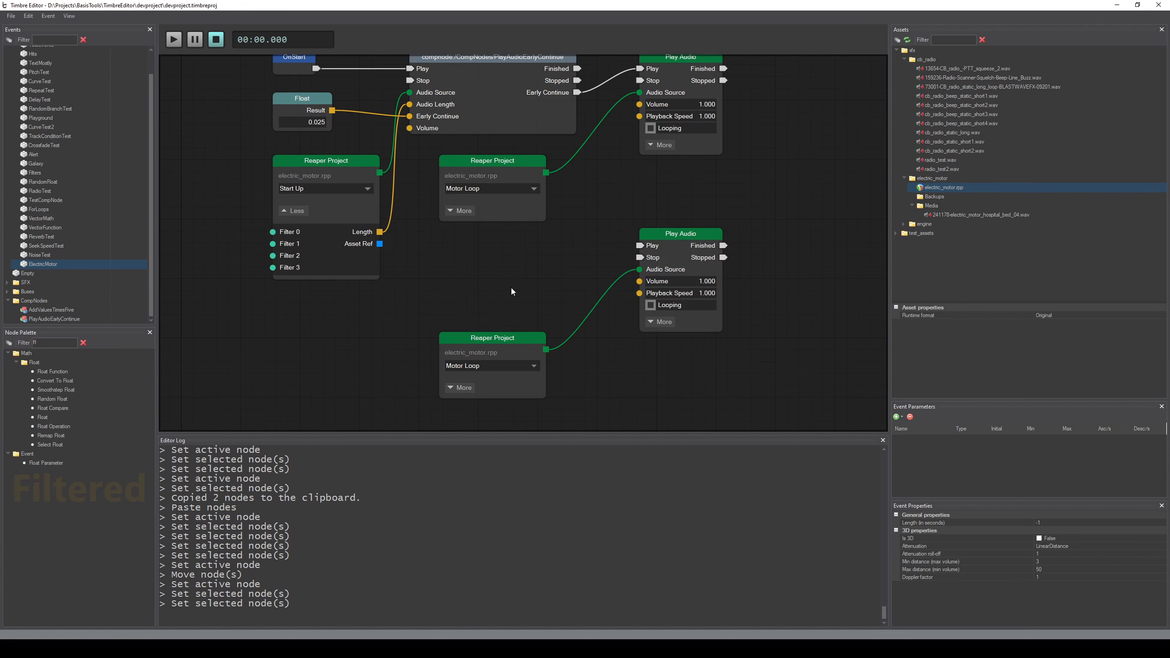
- Move the copied Reaper Project node closer to its Play Audio node's level and set its region to Shut Down
{"action": "left_click_drag", "start_coordinate": [494, 339], "coordinate": [492, 283]}
{"action": "left_click", "coordinate": [505, 314]}
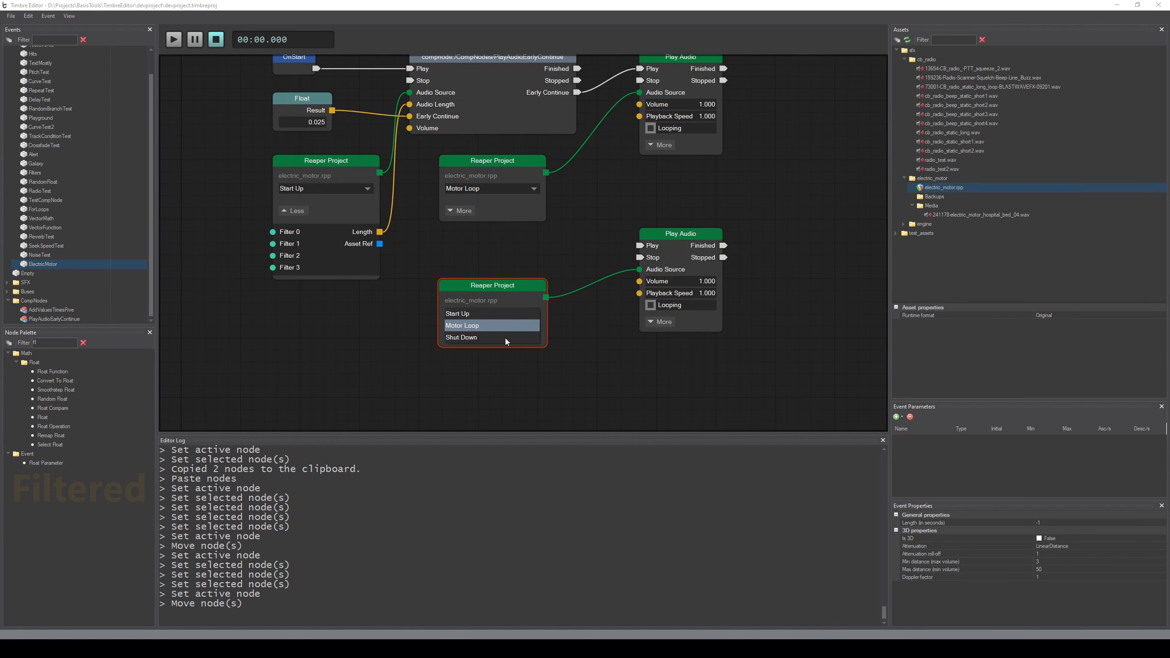
{"action": "left_click", "coordinate": [491, 337]}
{"action": "left_click_drag", "start_coordinate": [601, 325], "coordinate": [598, 367]}
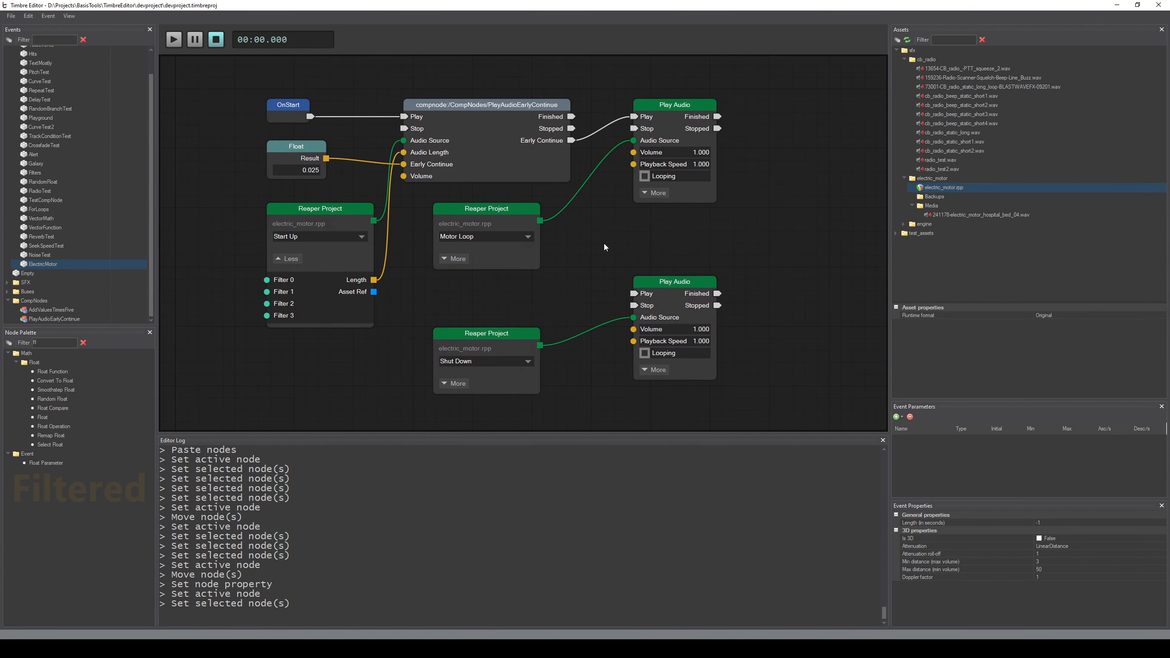
- Try connecting the Motor Loop Play Audio node's Finished output to the Shut Down node's Play input, and undo it
{"action": "left_click_drag", "start_coordinate": [718, 117], "coordinate": [633, 294]}
{"action": "key", "text": "ctrl+z"}
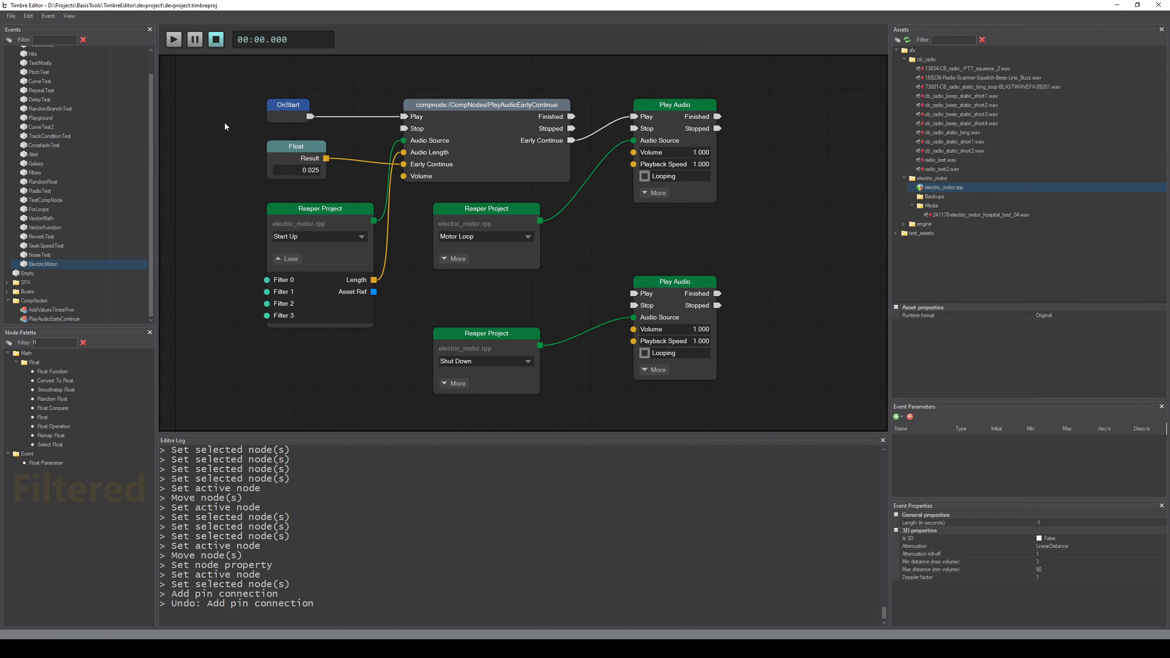
- Add an OnSignal node below the Start Up Reaper Project node and name its signal ShutDown
{"action": "left_click", "coordinate": [55, 341]}
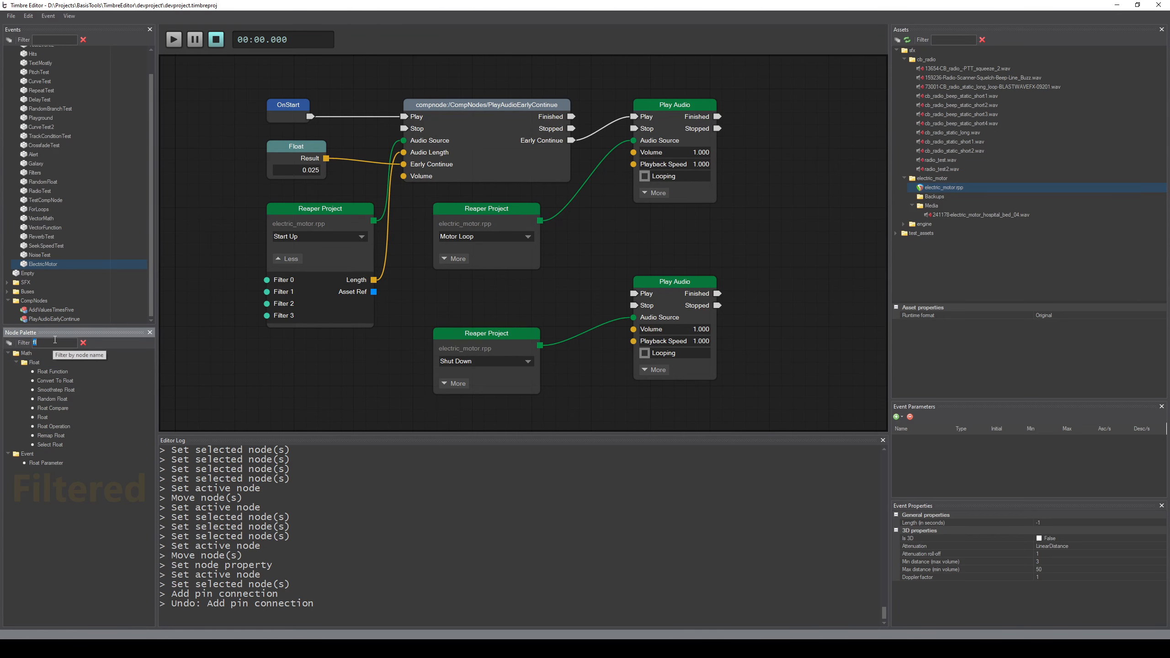
{"action": "type", "text": "sig"}
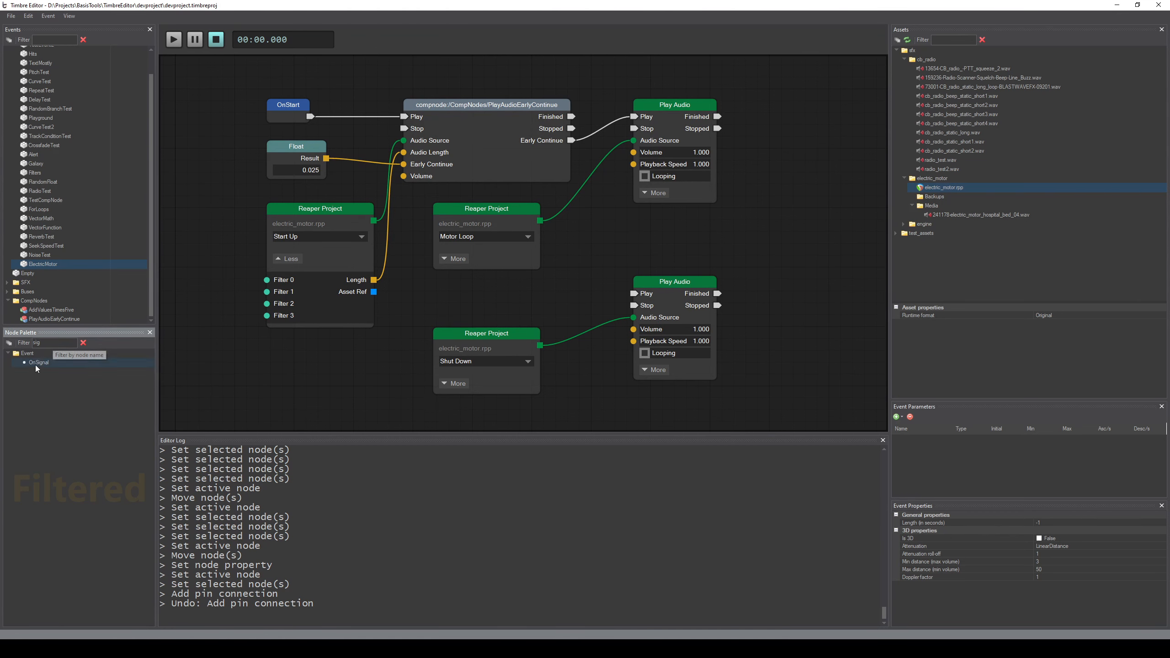
{"action": "left_click_drag", "start_coordinate": [37, 363], "coordinate": [286, 373]}
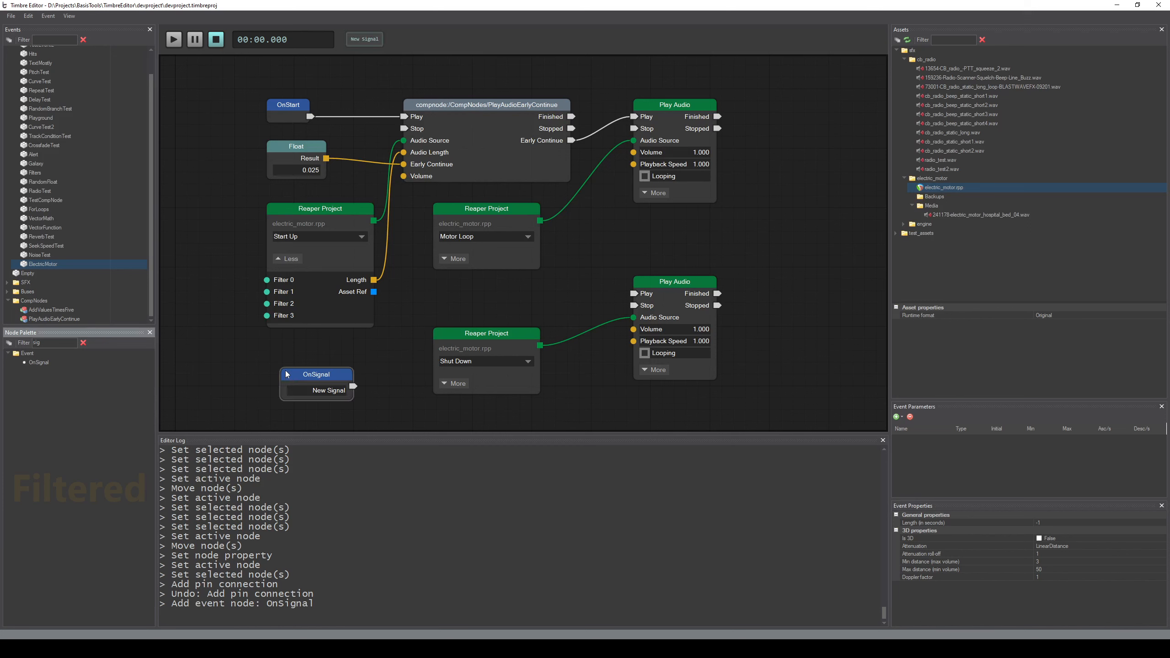
{"action": "left_click", "coordinate": [312, 392]}
{"action": "type", "text": "S"}
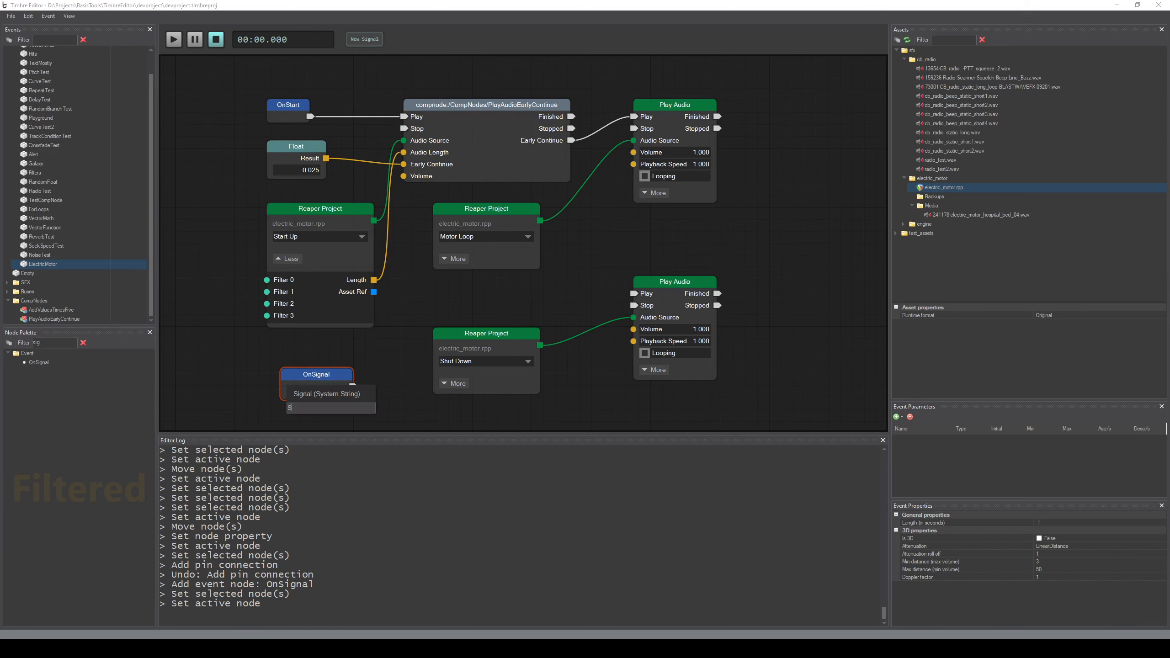
{"action": "type", "text": "hutDOwb"}
{"action": "key", "text": "BackSpace"}
{"action": "type", "text": "own"}
{"action": "key", "text": "Return"}
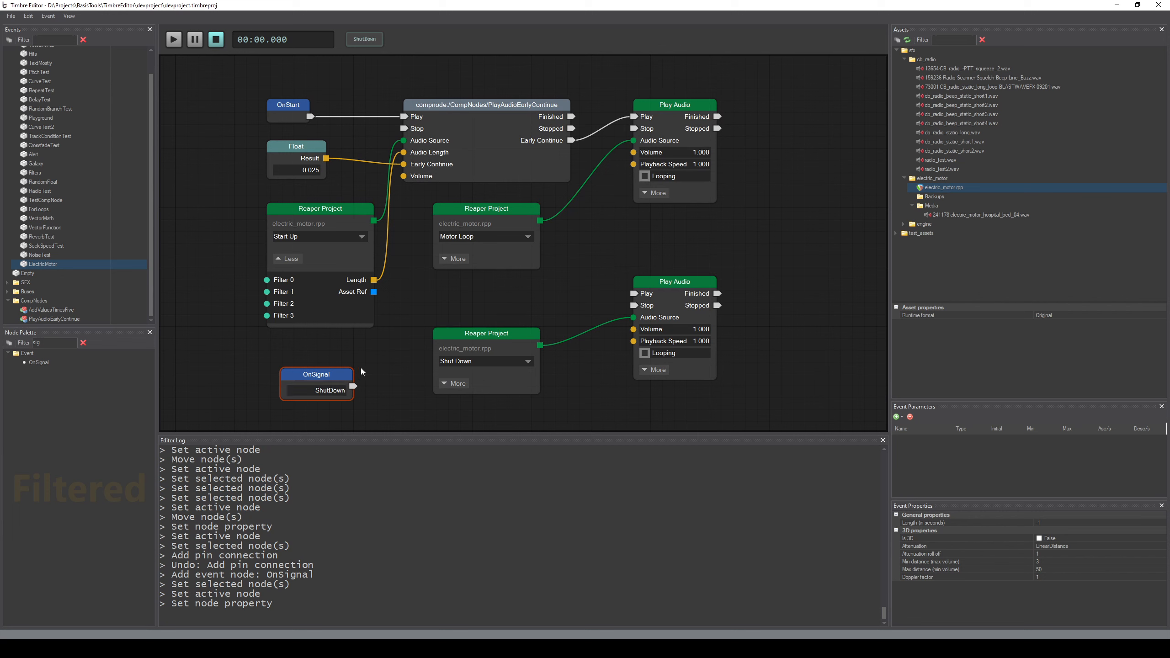
- Align the OnSignal node with the left edge of the nodes above it and rename its signal Shut Down
{"action": "left_click_drag", "start_coordinate": [321, 376], "coordinate": [307, 368]}
{"action": "left_click", "coordinate": [373, 359]}
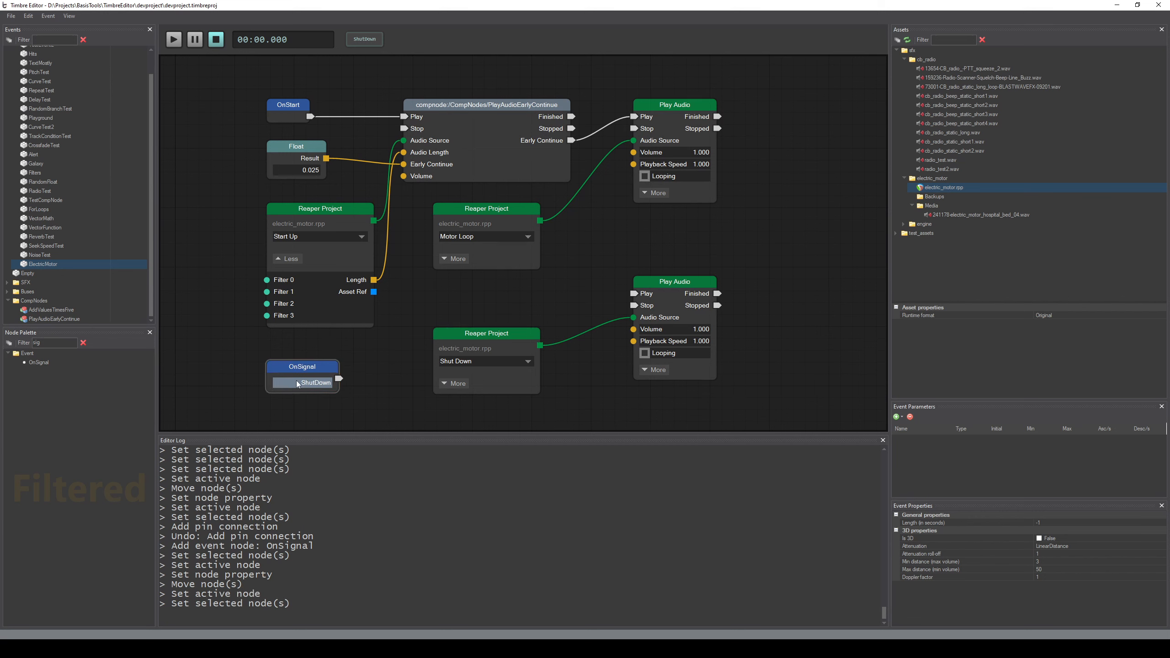
{"action": "double_click", "coordinate": [310, 386]}
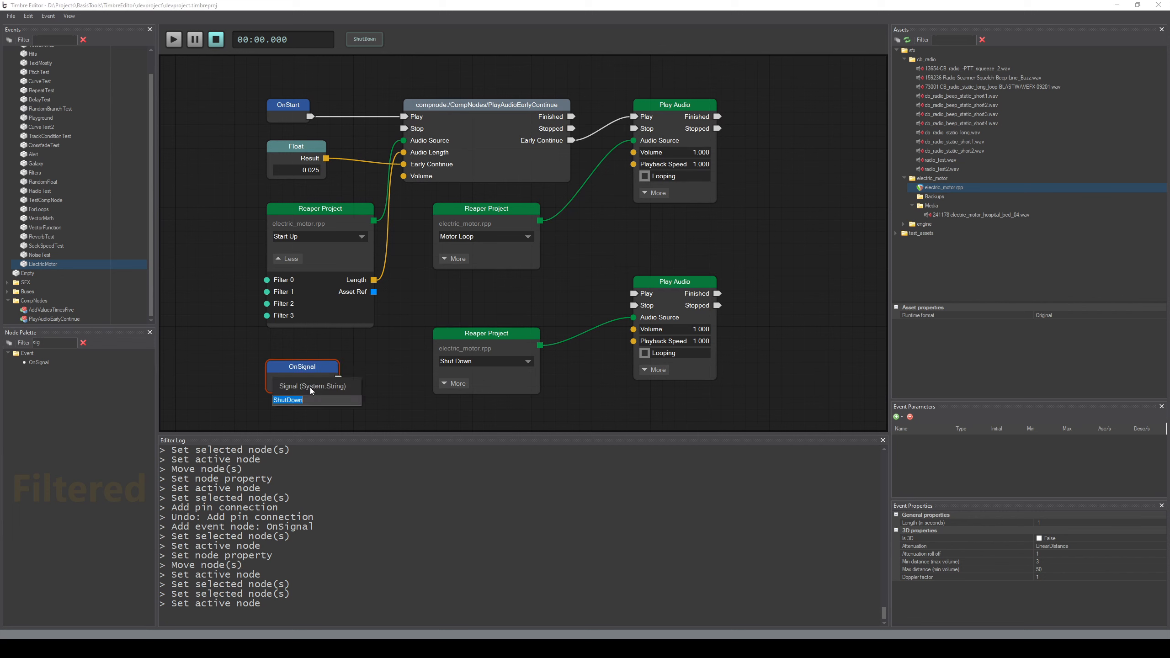
{"action": "key", "text": "Left"}
{"action": "key", "text": "Left"}
{"action": "key", "text": "Return"}
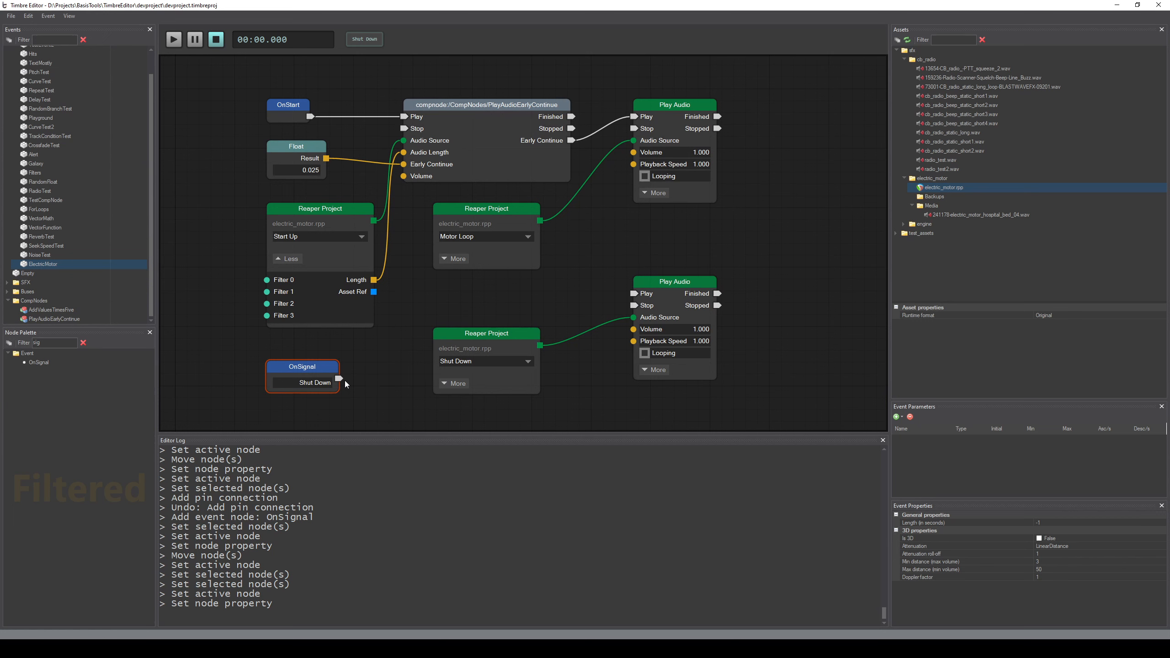
- Connect OnSignal to the Stop inputs of PlayAudioEarlyContinue and the Motor Loop Play Audio and to the Shut Down Play Audio's Play input; save
{"action": "left_click_drag", "start_coordinate": [339, 379], "coordinate": [402, 131]}
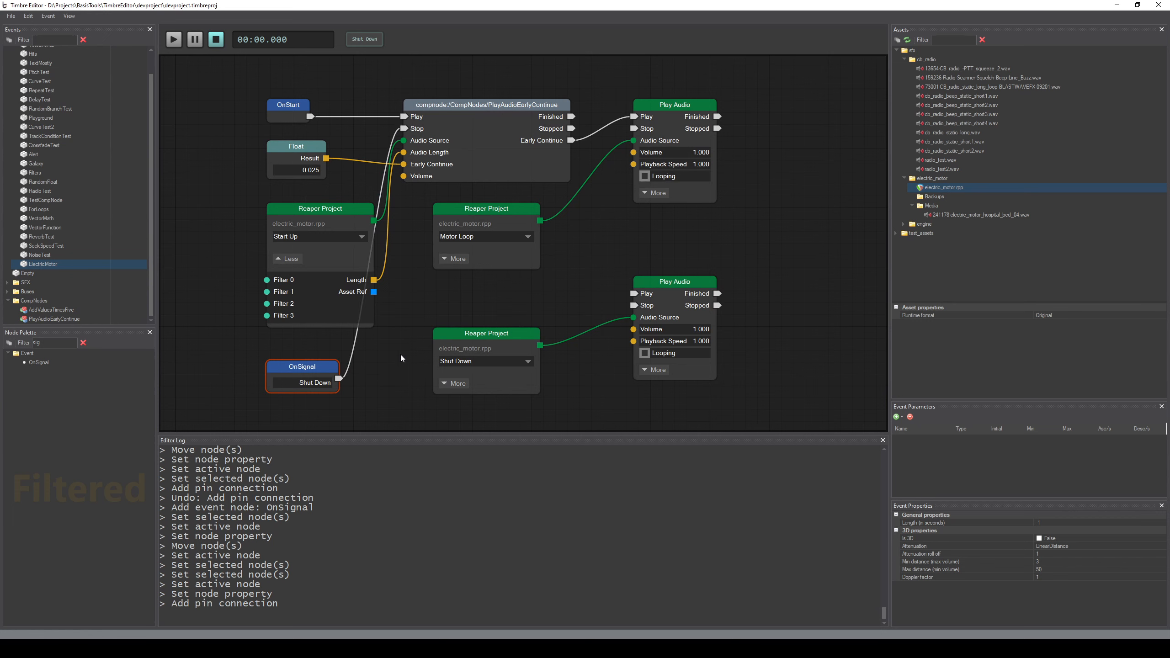
{"action": "left_click_drag", "start_coordinate": [363, 356], "coordinate": [634, 293]}
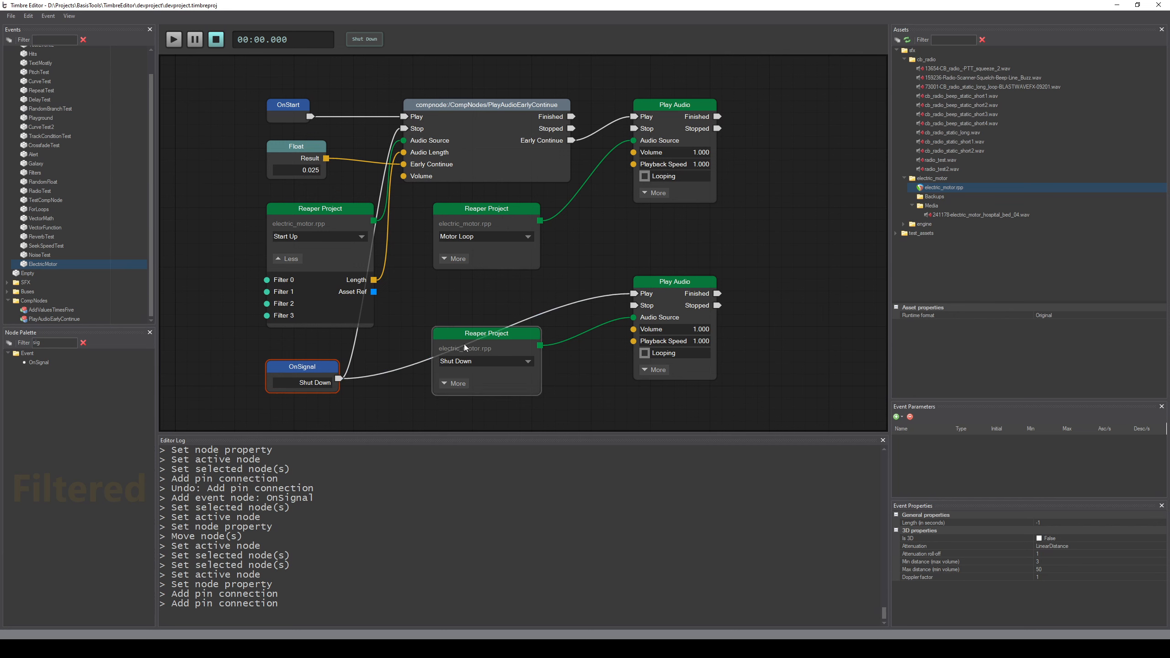
{"action": "left_click_drag", "start_coordinate": [339, 379], "coordinate": [634, 128]}
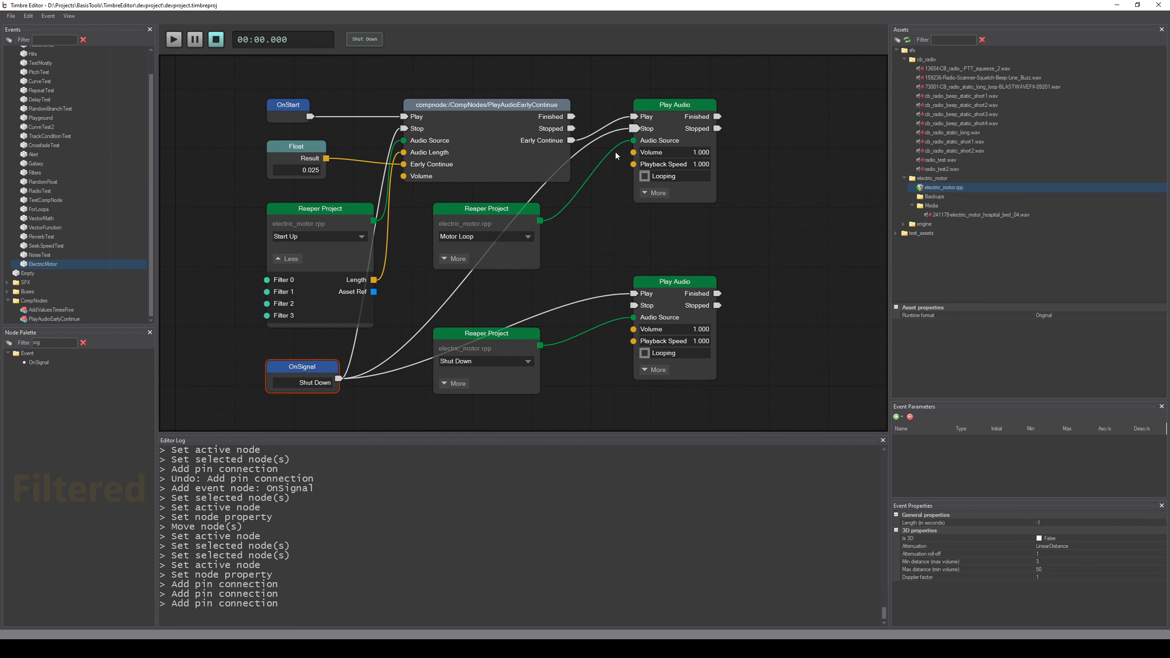
{"action": "left_click", "coordinate": [404, 294]}
{"action": "key", "text": "ctrl+s"}
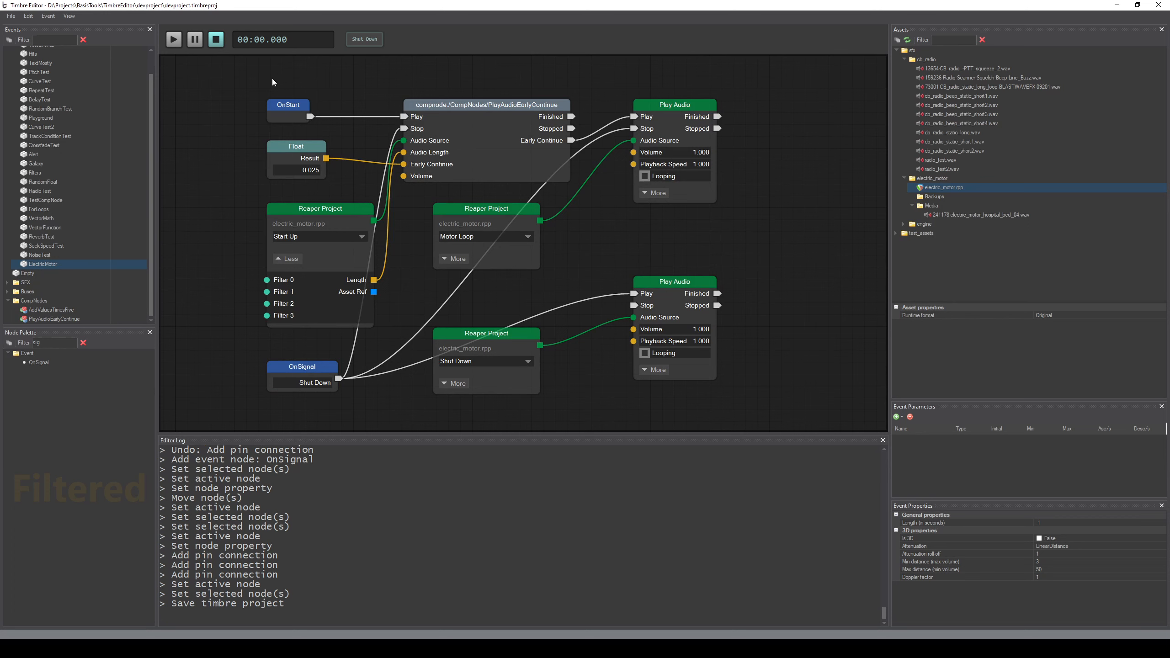
- Preview the event with the new shutdown branch and stop playback
{"action": "key", "text": "space"}
{"action": "key", "text": "space"}
{"action": "left_click", "coordinate": [174, 40]}
{"action": "left_click", "coordinate": [216, 39]}
- Disable Looping on the Shut Down Play Audio node and save the project
{"action": "left_click", "coordinate": [645, 353]}
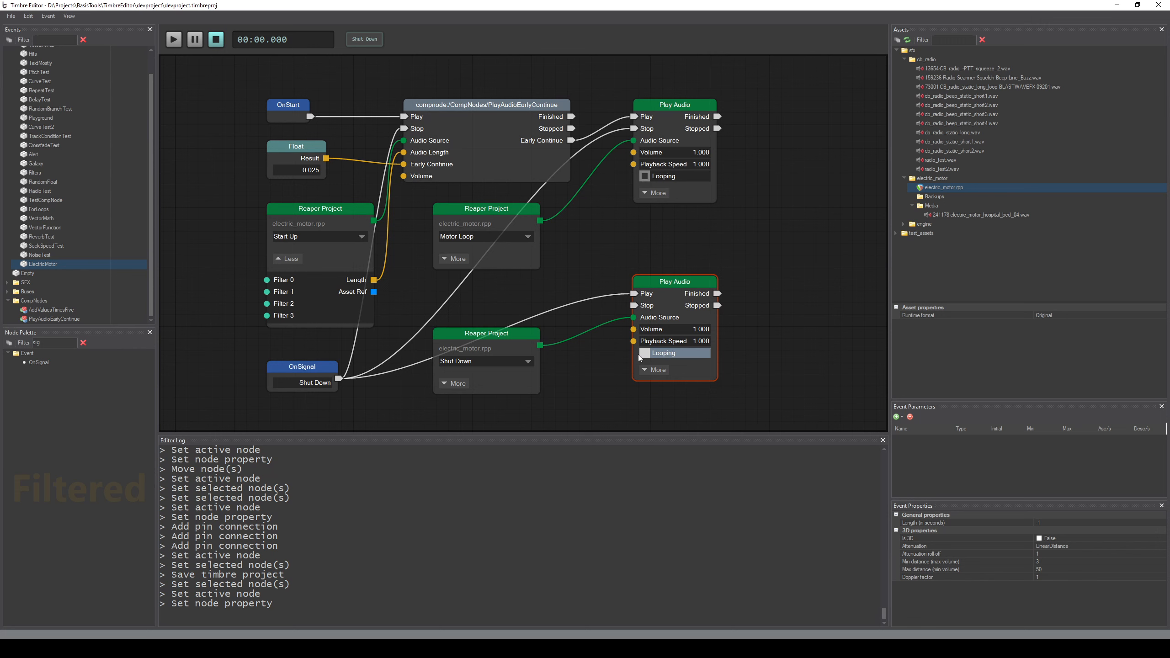
{"action": "left_click", "coordinate": [585, 368]}
{"action": "key", "text": "ctrl+s"}
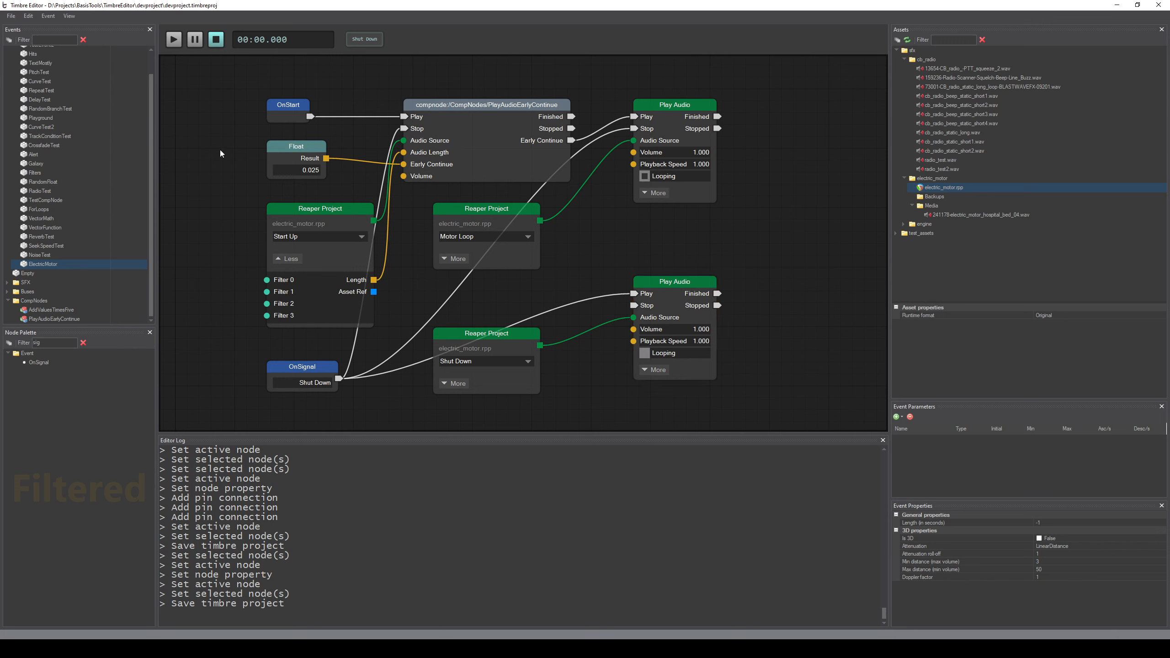
- Play the event three times and send the Shut Down signal during each playback to test the shutdown sound
{"action": "key", "text": "space"}
{"action": "left_click", "coordinate": [364, 40]}
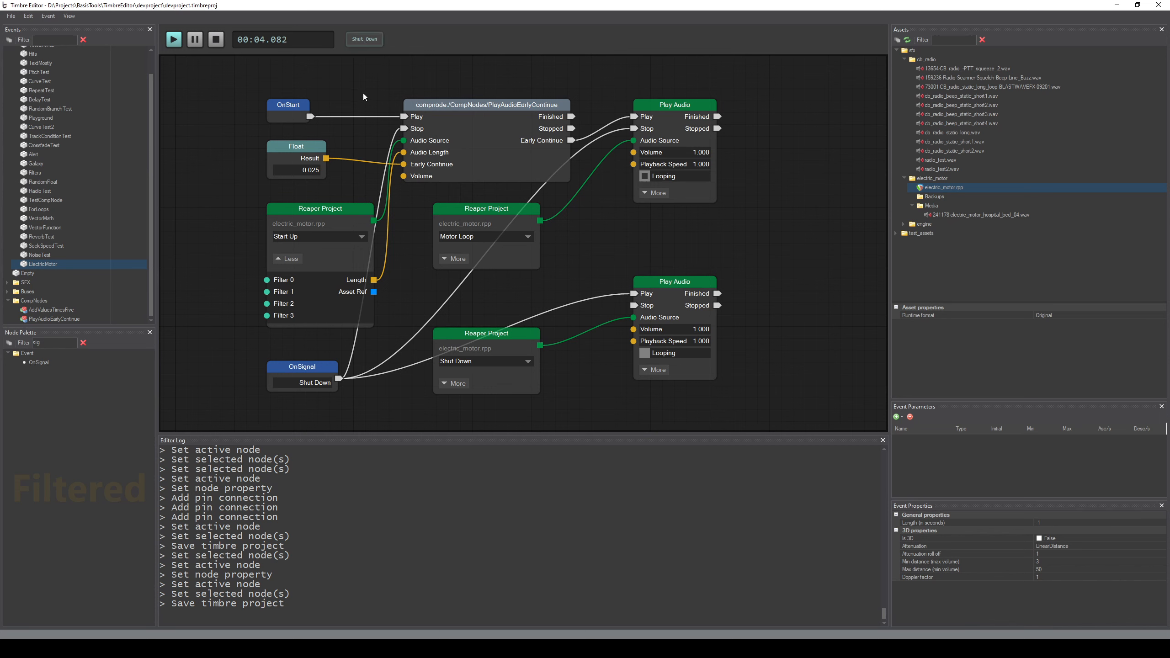
{"action": "left_click", "coordinate": [173, 41]}
{"action": "left_click", "coordinate": [364, 40]}
{"action": "left_click", "coordinate": [173, 40]}
{"action": "left_click", "coordinate": [366, 40]}
- Expand the Shut Down Reaper Project node's extra pins and add a Format Print node below Play Audio, triggered by OnSignal
{"action": "scroll", "coordinate": [539, 184], "scroll_direction": "down", "scroll_amount": 2}
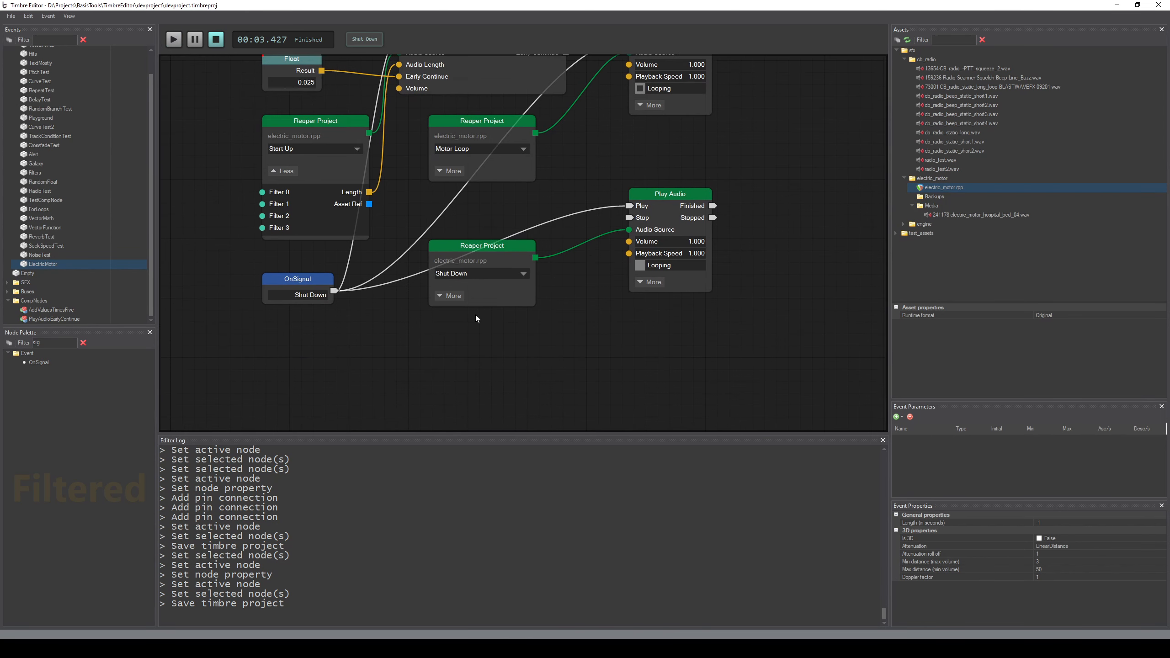
{"action": "left_click", "coordinate": [448, 296]}
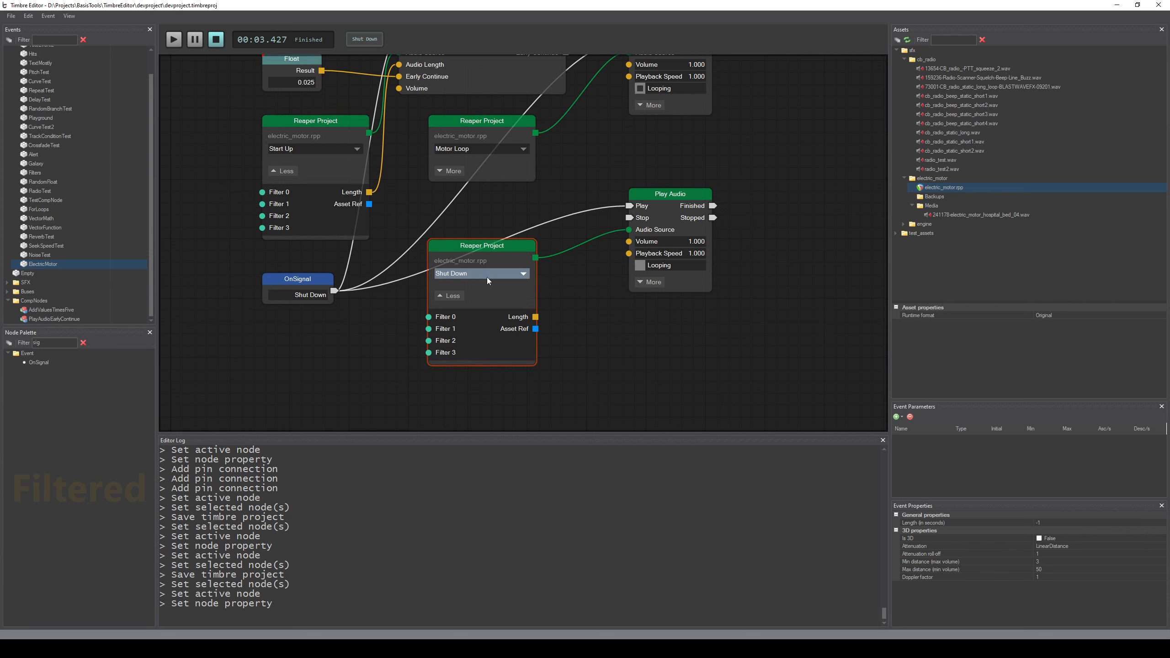
{"action": "double_click", "coordinate": [39, 343]}
{"action": "type", "text": "pri"}
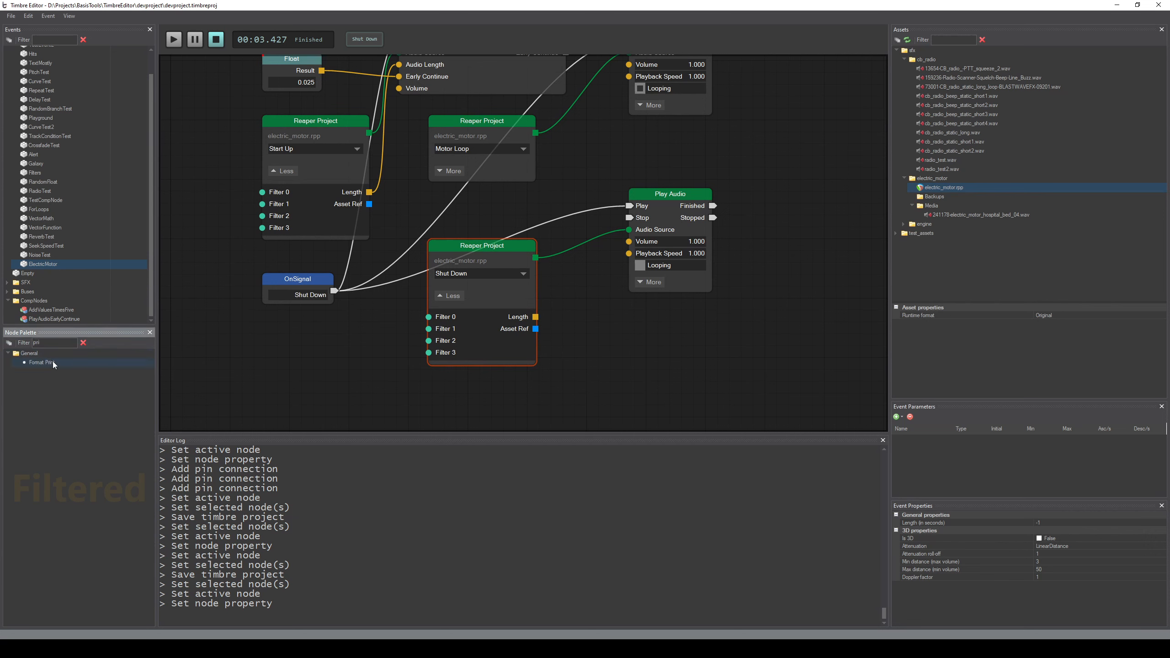
{"action": "left_click_drag", "start_coordinate": [53, 362], "coordinate": [630, 388]}
{"action": "left_click", "coordinate": [331, 293]}
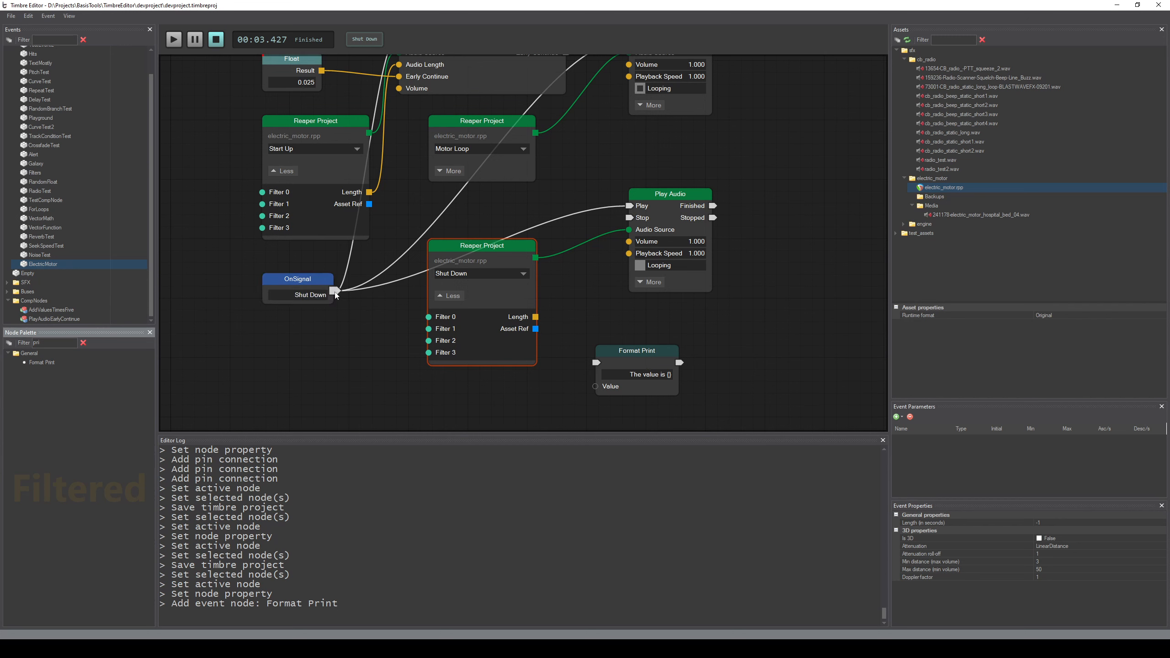
{"action": "left_click_drag", "start_coordinate": [335, 291], "coordinate": [596, 363]}
- Set the Format Print node's format string to "ShutDown length is {}"
{"action": "left_click", "coordinate": [643, 374]}
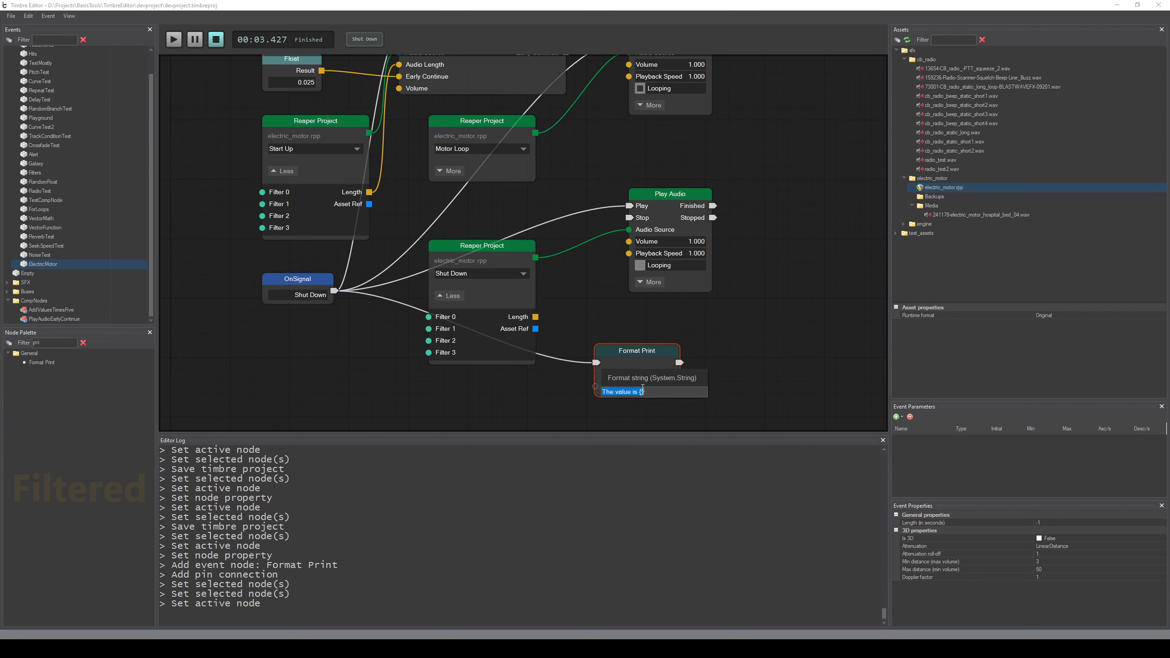
{"action": "type", "text": "ShutDown length is {}"}
{"action": "key", "text": "Return"}
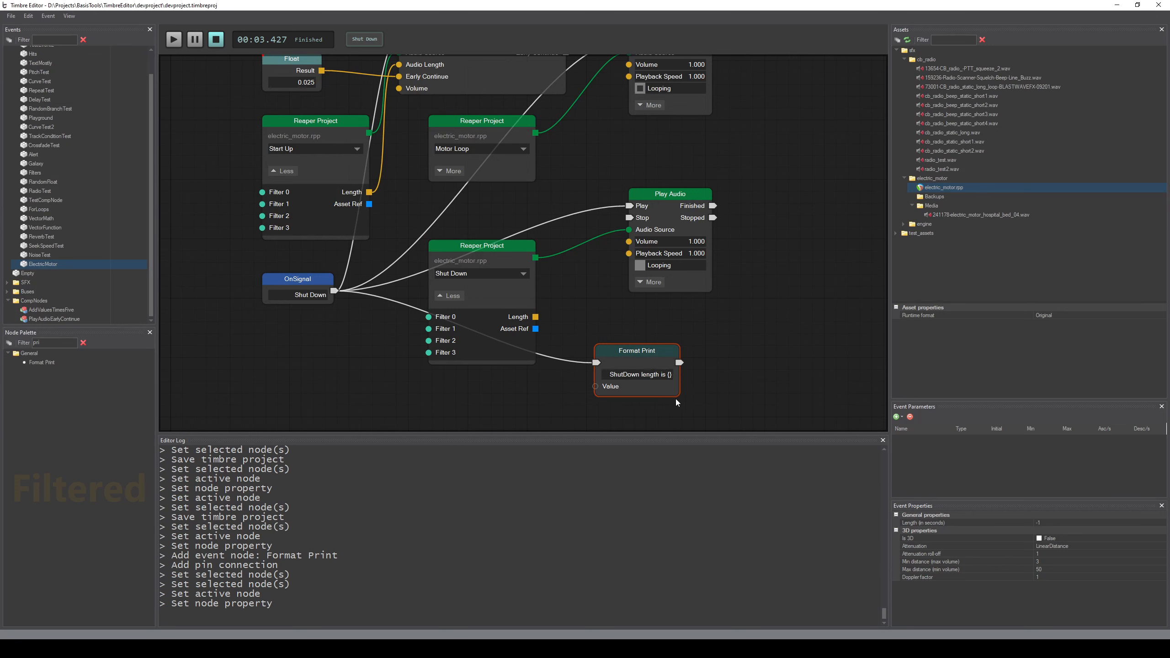
- Connect the Shut Down Reaper Project node's Length output to the Format Print node's Value input and save the project
{"action": "left_click_drag", "start_coordinate": [536, 316], "coordinate": [597, 387]}
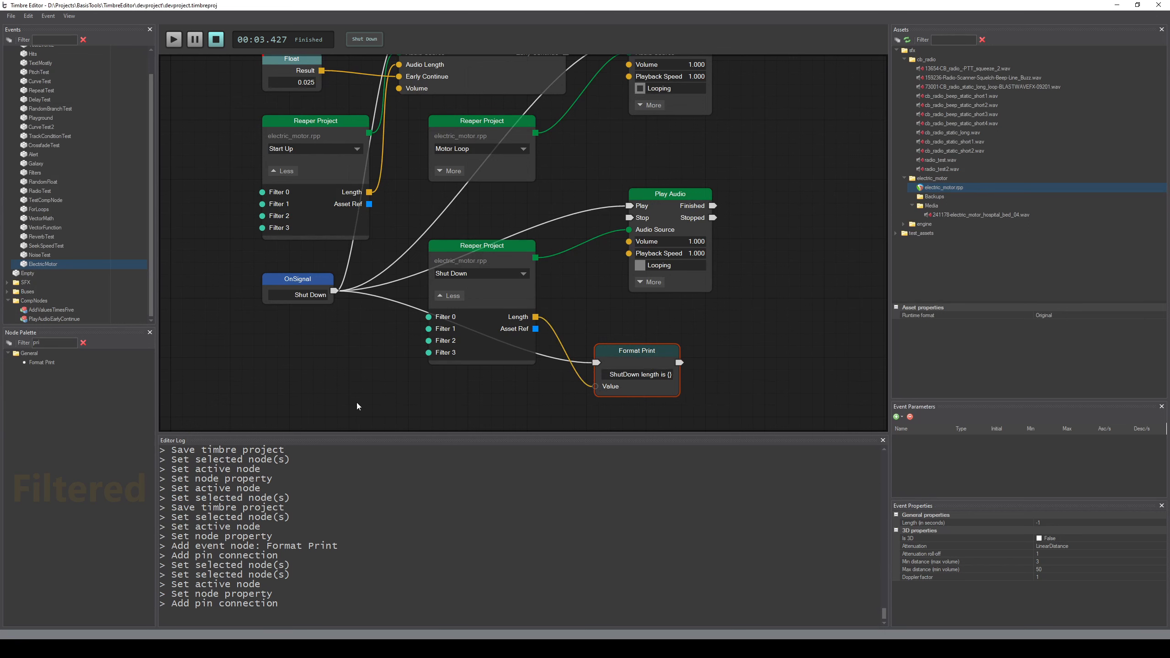
{"action": "key", "text": "ctrl+s"}
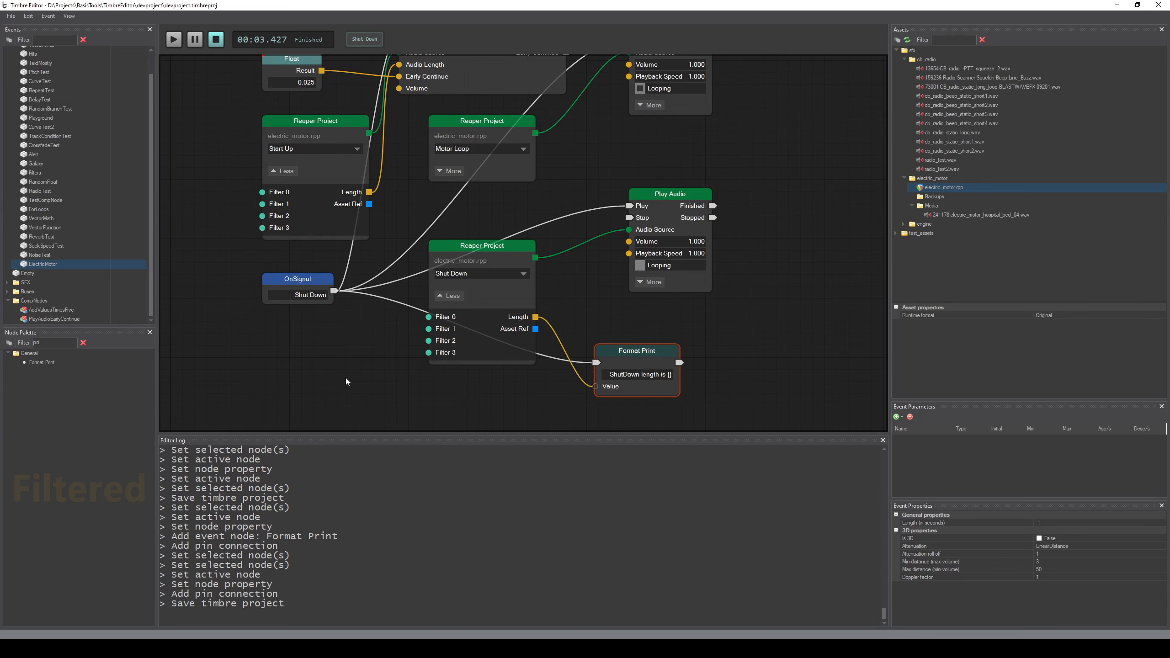
{"action": "left_click", "coordinate": [239, 108]}
- Play the event twice, sending the Shut Down signal each time to log the shutdown length, and save the project
{"action": "left_click", "coordinate": [173, 39]}
{"action": "left_click", "coordinate": [364, 39]}
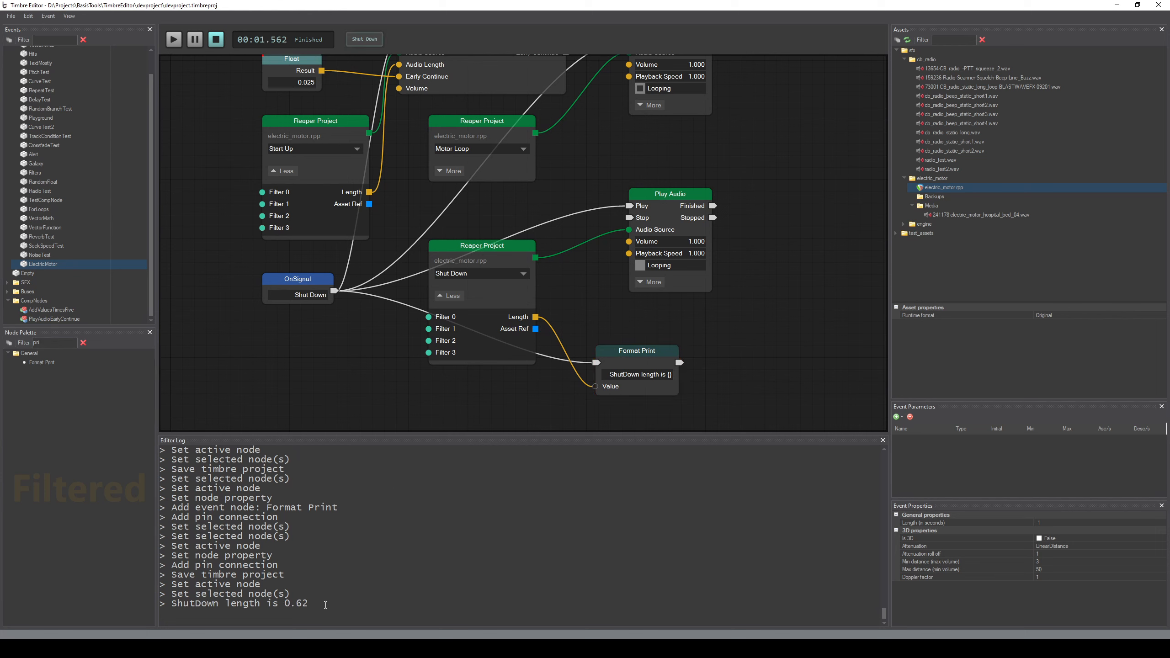
{"action": "left_click_drag", "start_coordinate": [290, 608], "coordinate": [325, 602]}
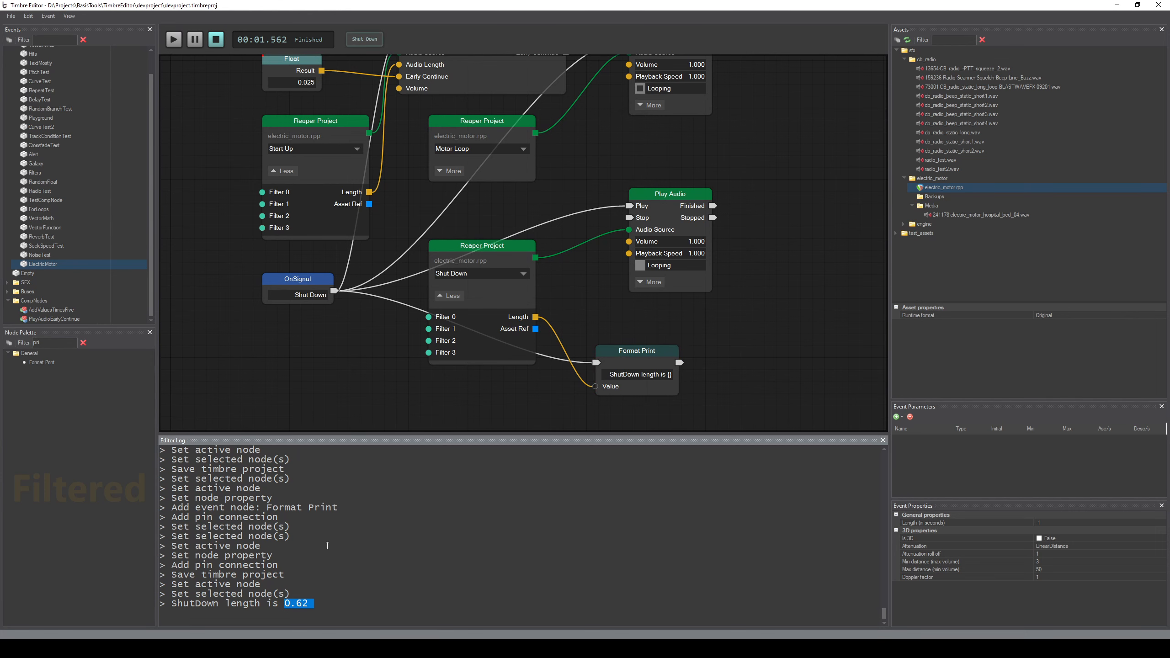
{"action": "left_click", "coordinate": [174, 39]}
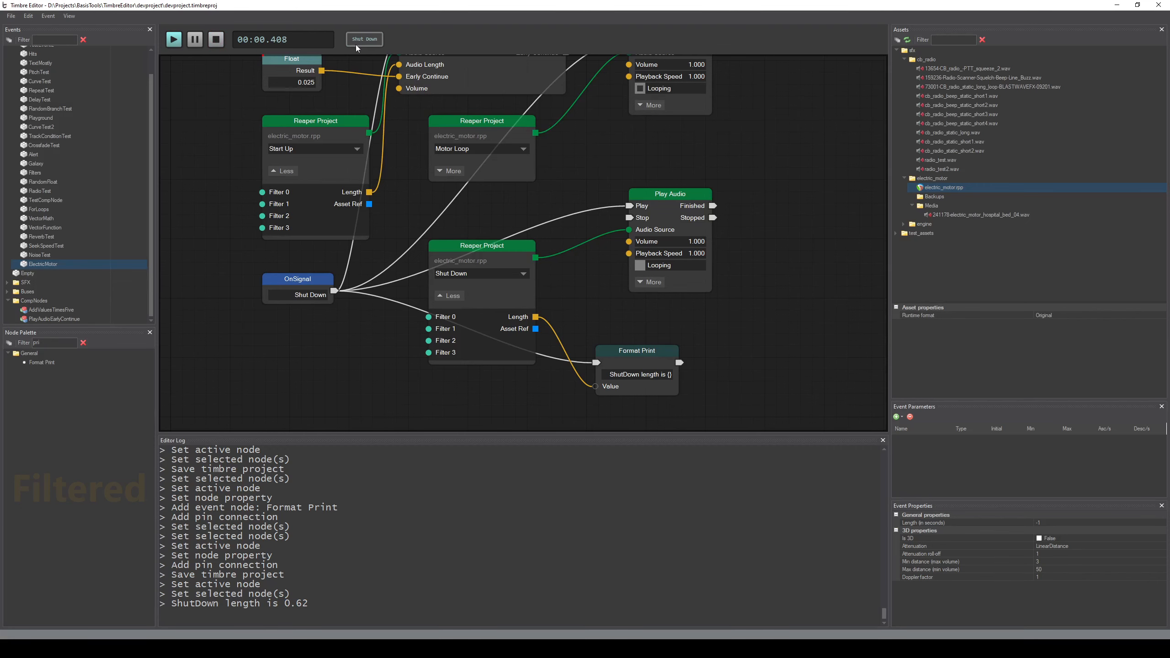
{"action": "left_click", "coordinate": [371, 41]}
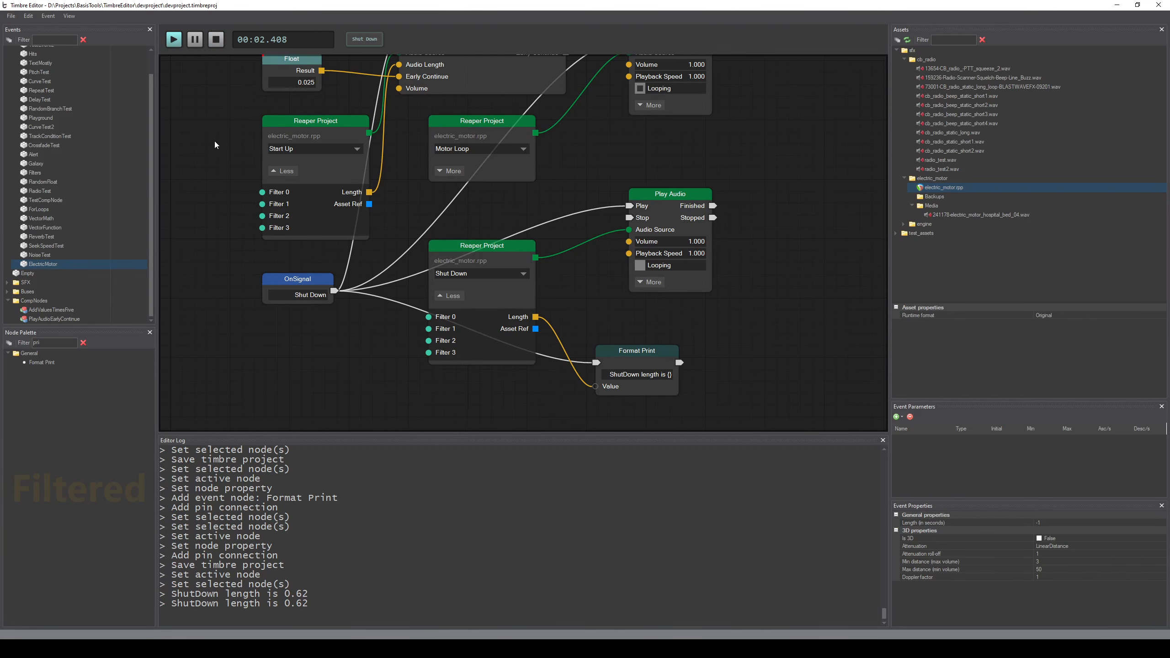
{"action": "key", "text": "ctrl+s"}
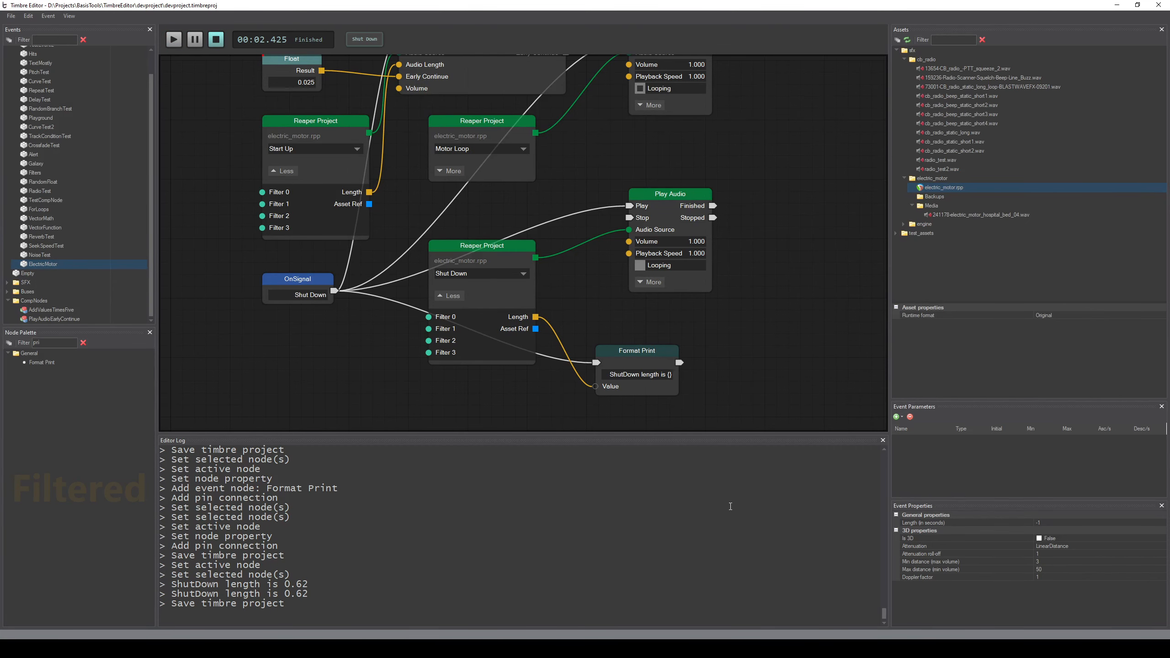
- Switch to REAPER and move the Shut Down region with its audio later on the timeline so that it ends at 0:07.000
{"action": "key", "text": "alt+Tab"}
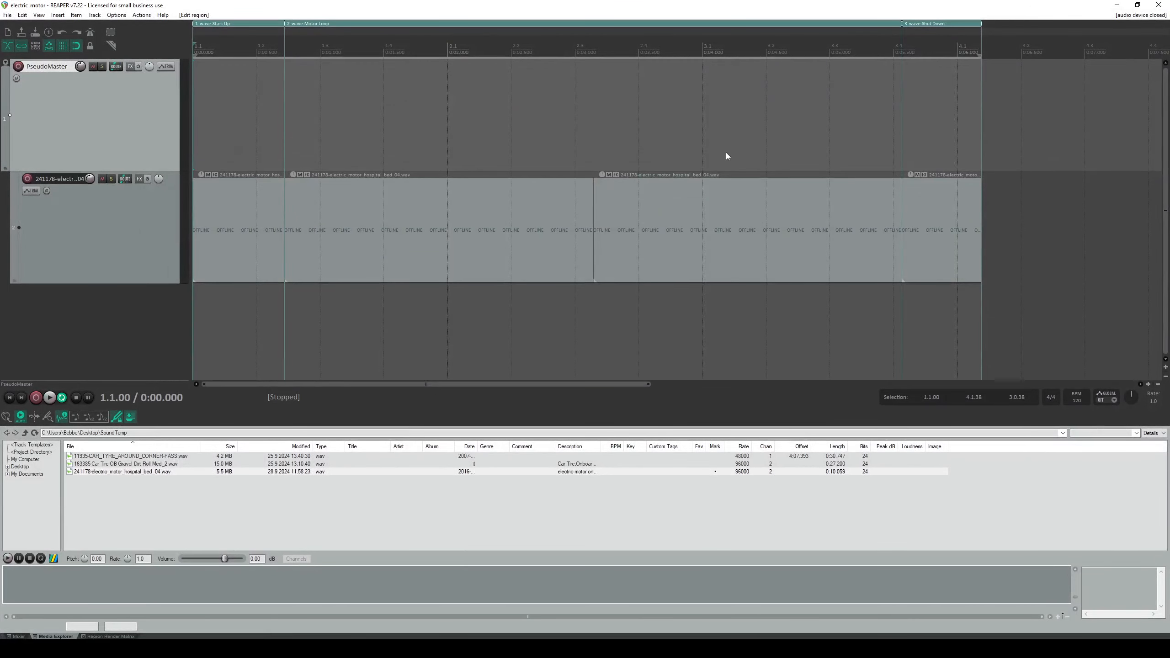
{"action": "scroll", "coordinate": [627, 350], "scroll_direction": "down", "scroll_amount": 3}
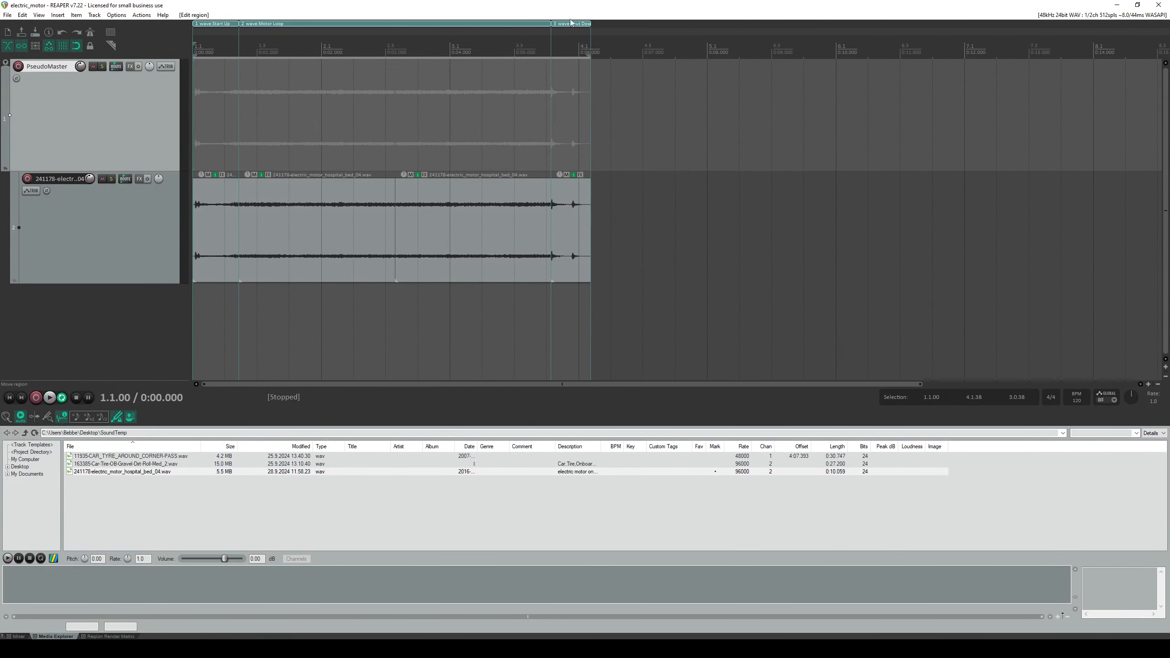
{"action": "left_click", "coordinate": [573, 226]}
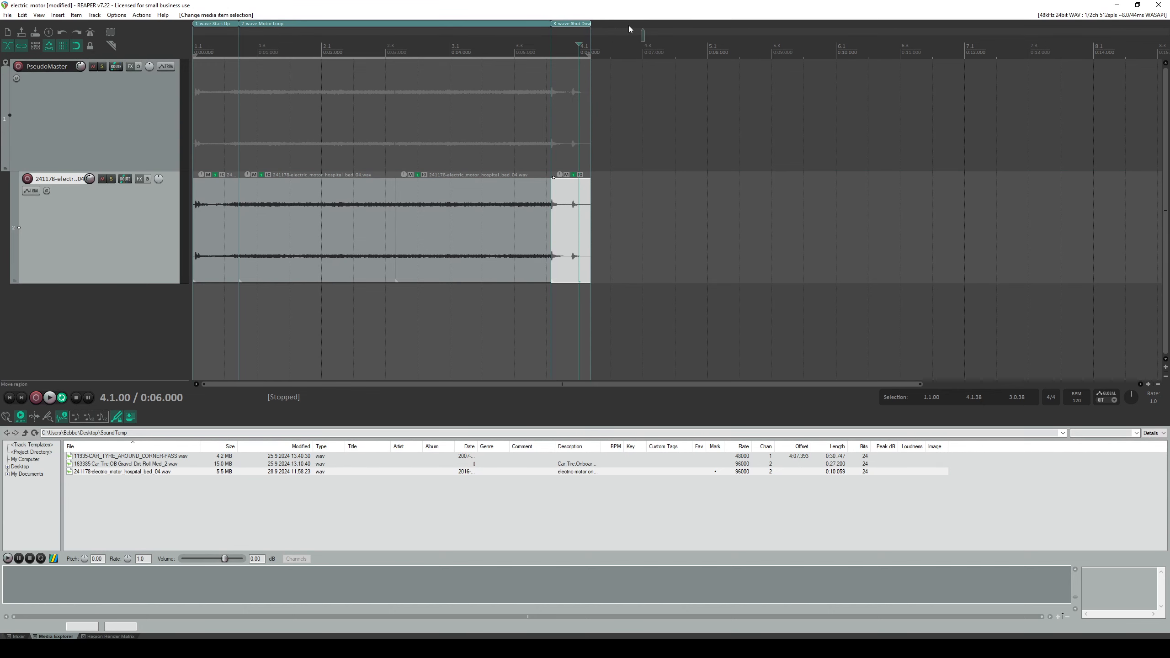
{"action": "left_click_drag", "start_coordinate": [630, 29], "coordinate": [631, 25]}
{"action": "scroll", "coordinate": [555, 233], "scroll_direction": "up", "scroll_amount": 6}
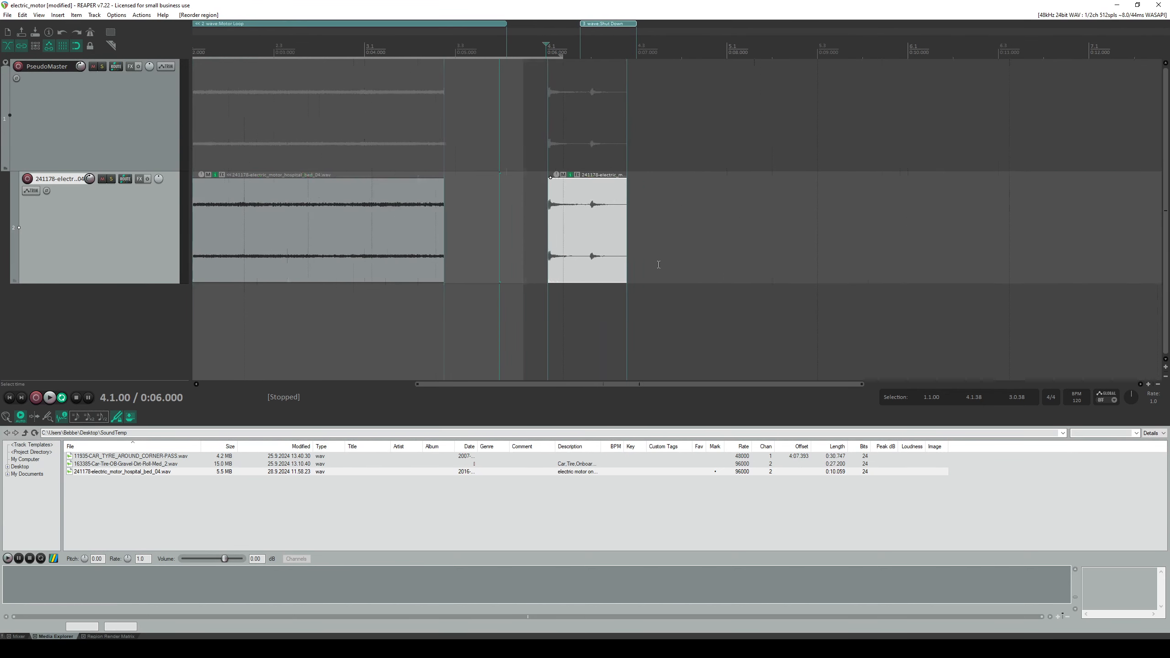
- Extend the start of the Shut Down audio item and of its region back to 0:06.000
{"action": "left_click_drag", "start_coordinate": [532, 232], "coordinate": [348, 230]}
{"action": "scroll", "coordinate": [476, 213], "scroll_direction": "up", "scroll_amount": 3}
{"action": "scroll", "coordinate": [477, 214], "scroll_direction": "down", "scroll_amount": 7}
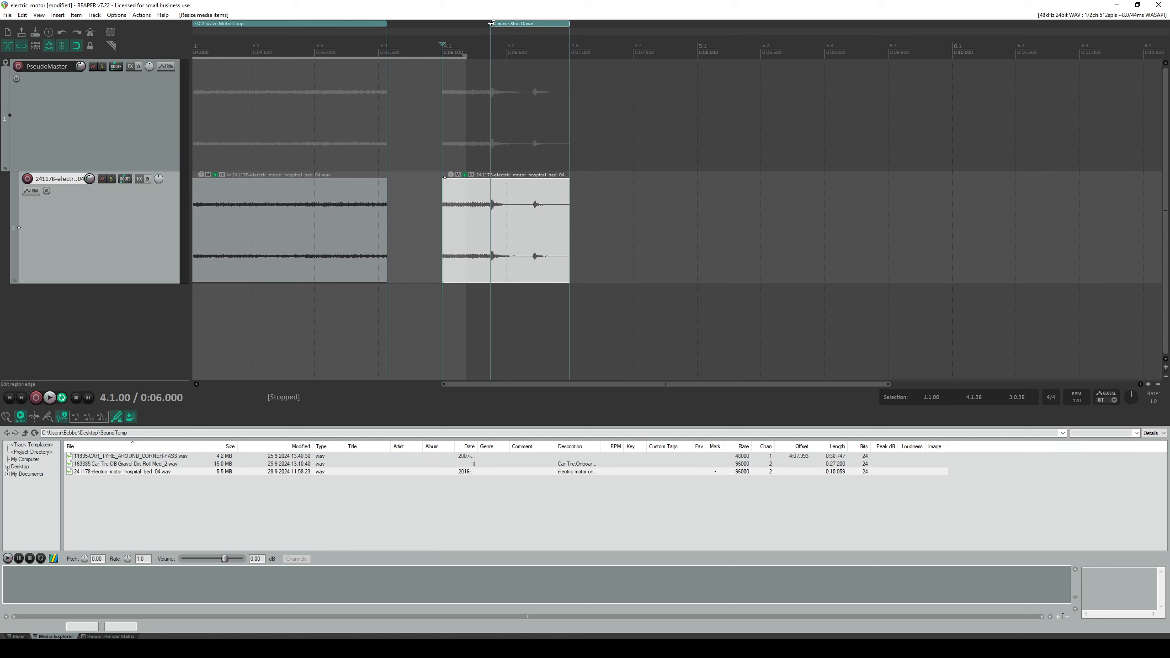
{"action": "left_click_drag", "start_coordinate": [491, 24], "coordinate": [443, 24]}
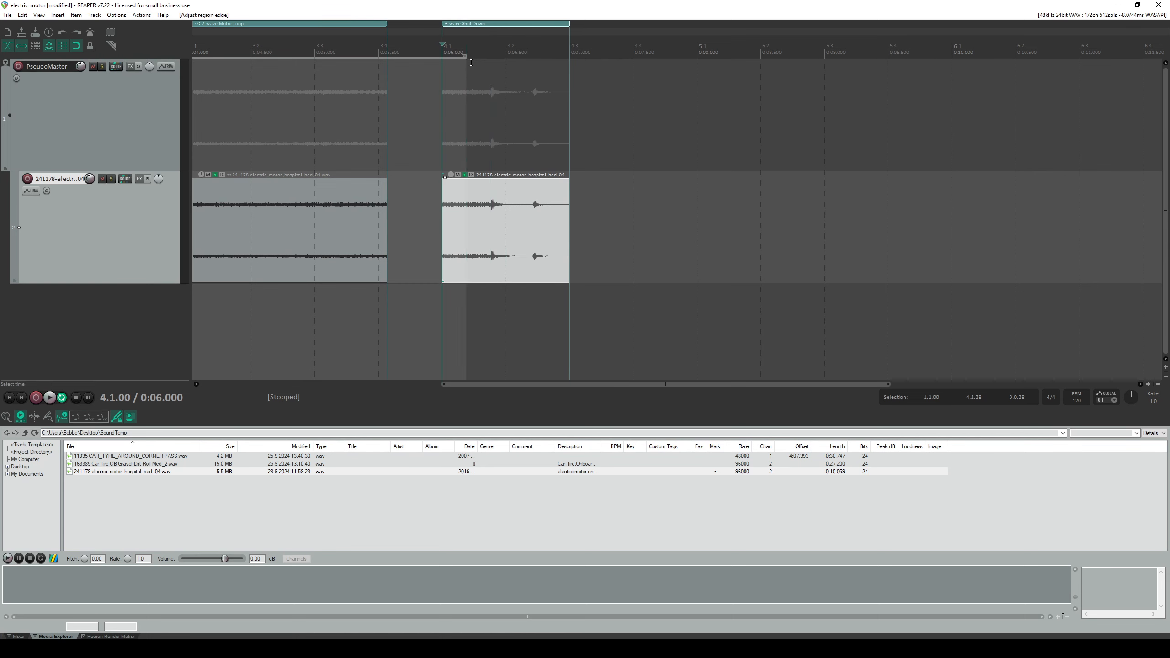
- Set the time selection to the Shut Down region, audition it twice and save the REAPER project
{"action": "left_click", "coordinate": [492, 24]}
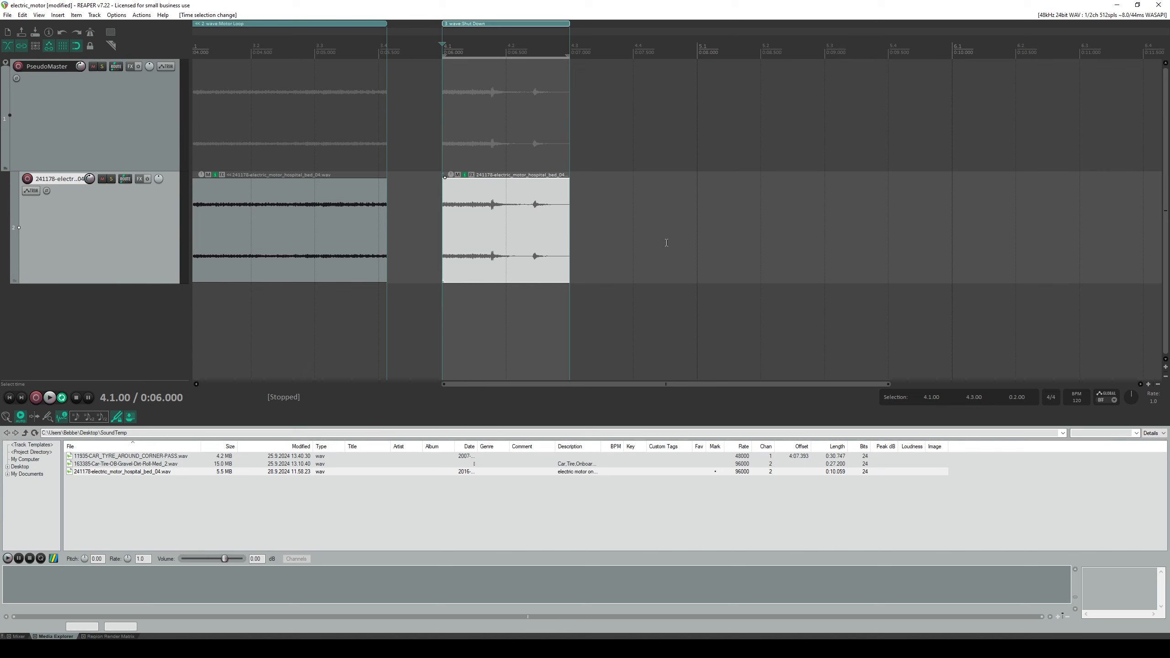
{"action": "key", "text": "space"}
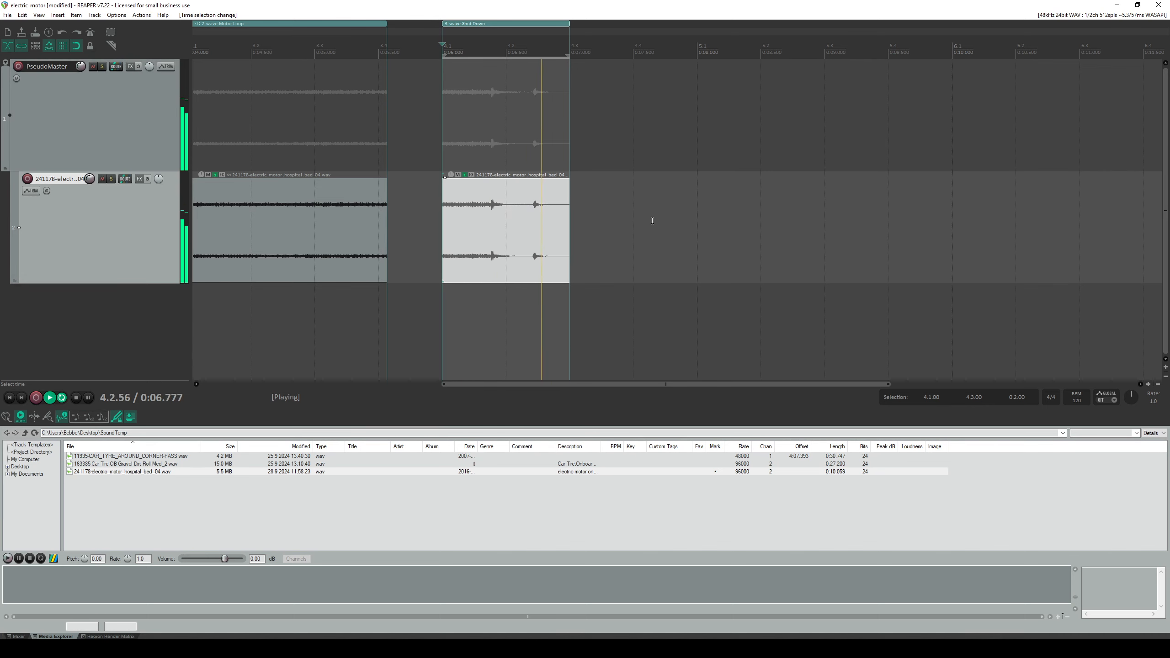
{"action": "key", "text": "space"}
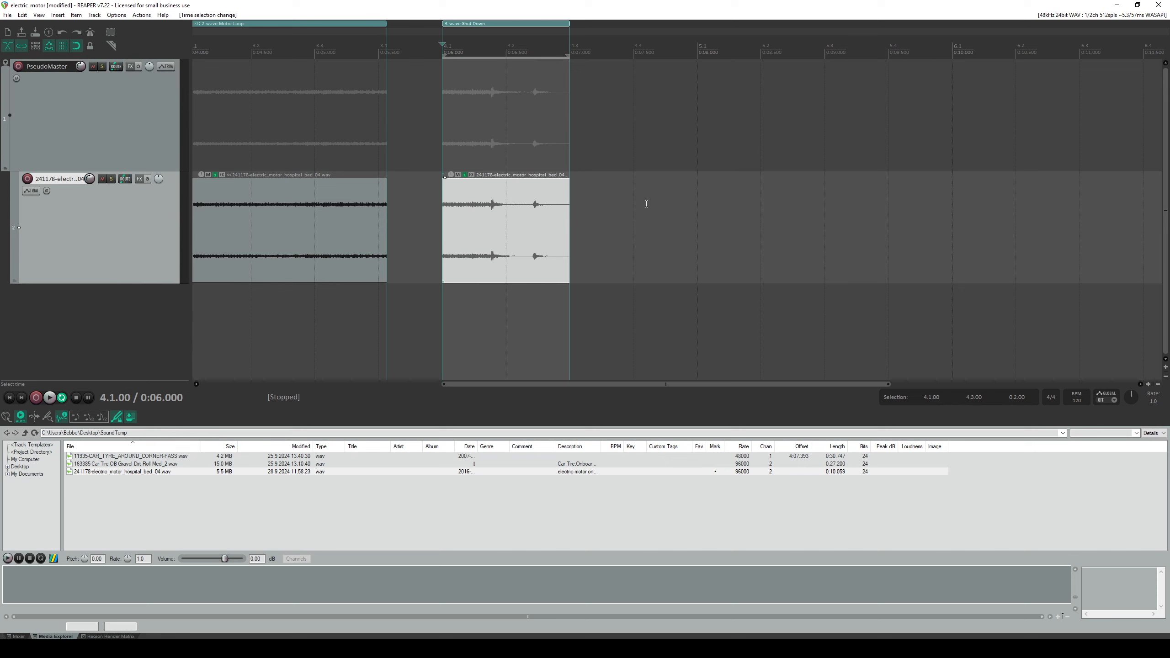
{"action": "key", "text": "space"}
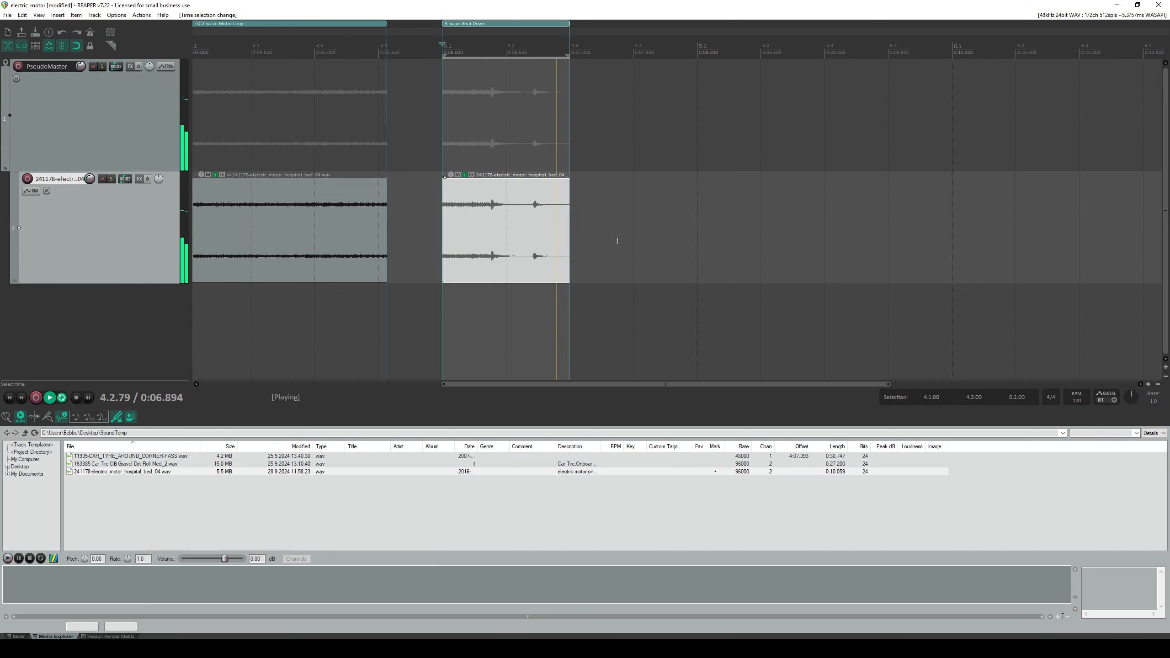
{"action": "key", "text": "space"}
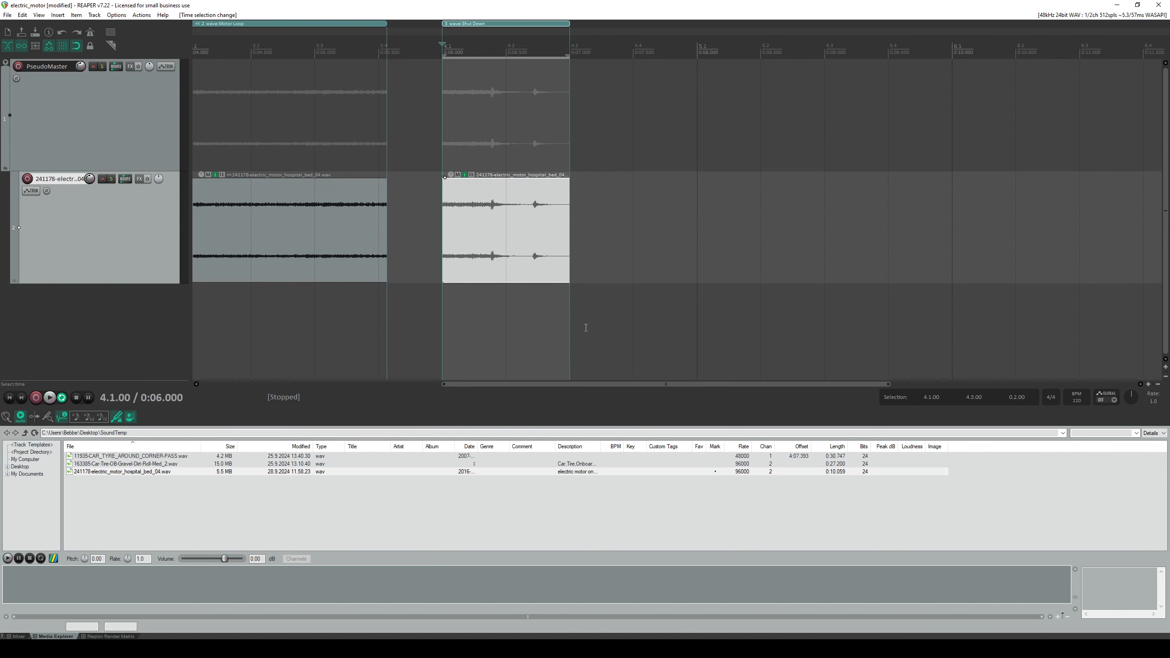
{"action": "key", "text": "ctrl+s"}
- Switch to Timbre Editor and render the electric_motor.rpp asset again
{"action": "key", "text": "alt+Tab"}
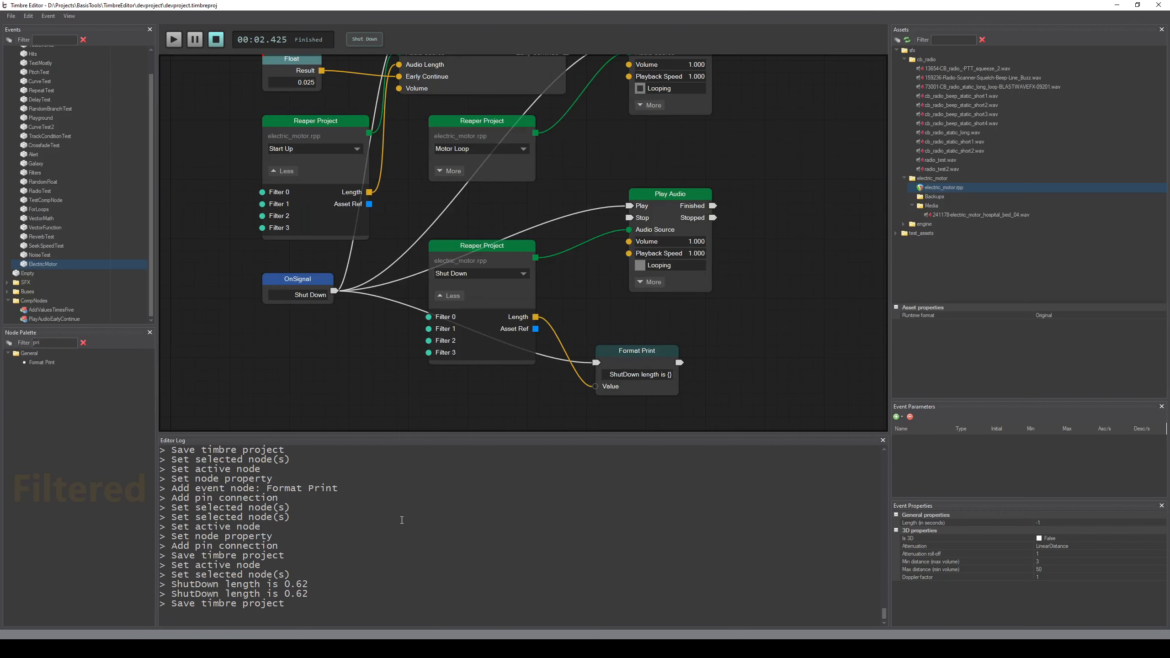
{"action": "right_click", "coordinate": [945, 186]}
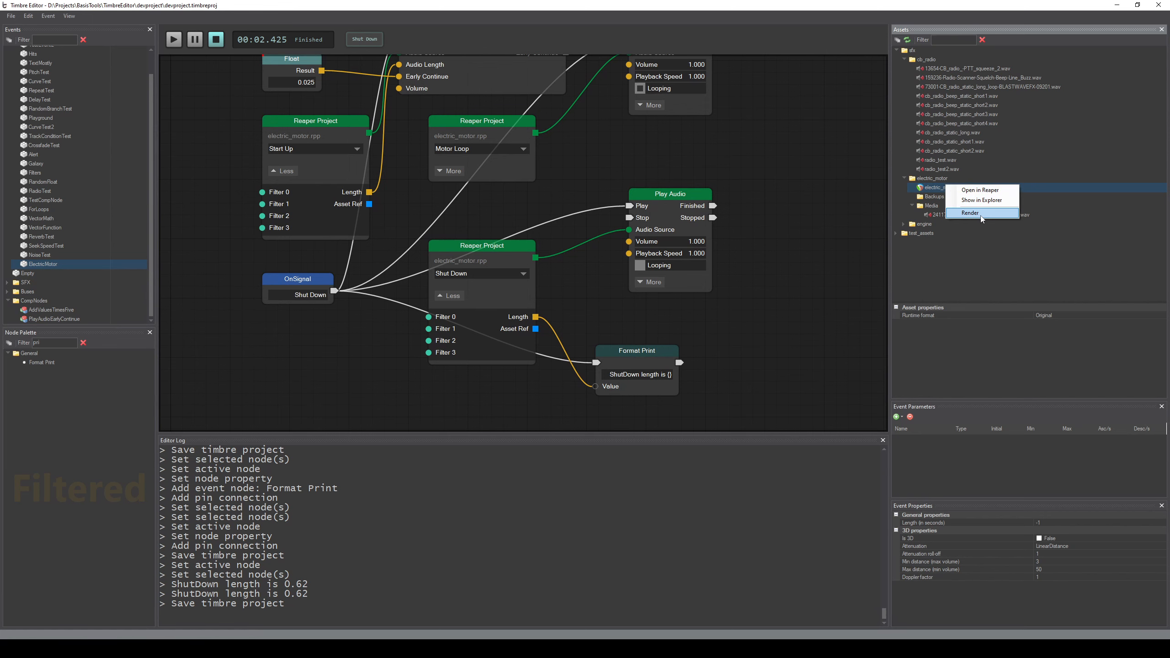
{"action": "left_click", "coordinate": [982, 215]}
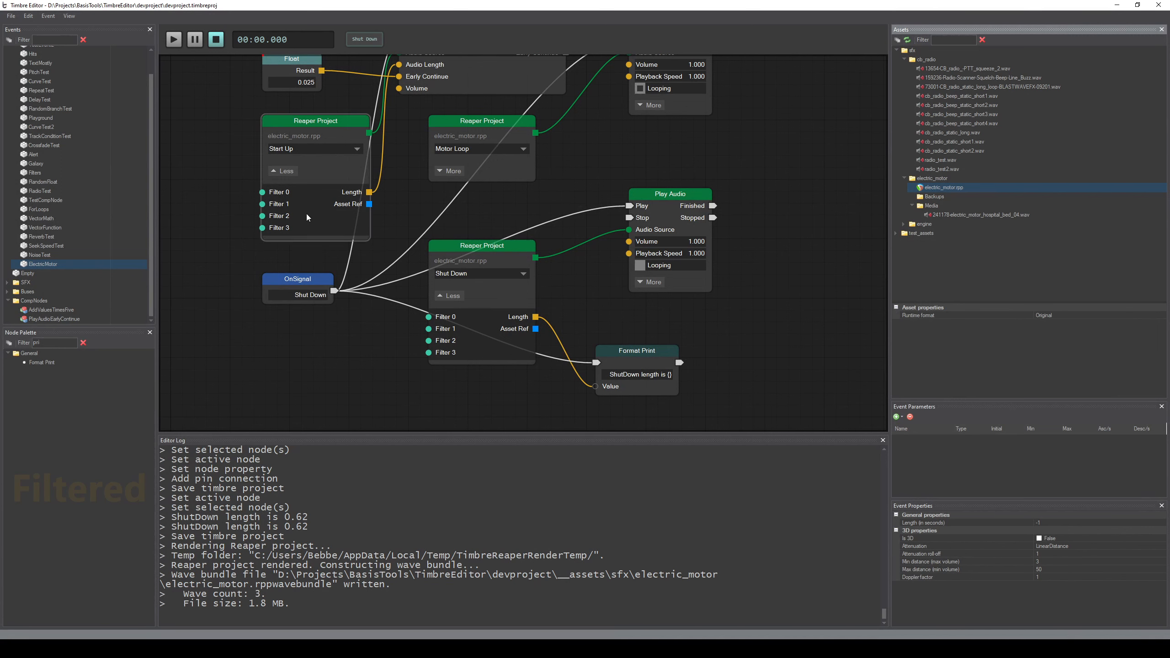
{"action": "left_click", "coordinate": [231, 155]}
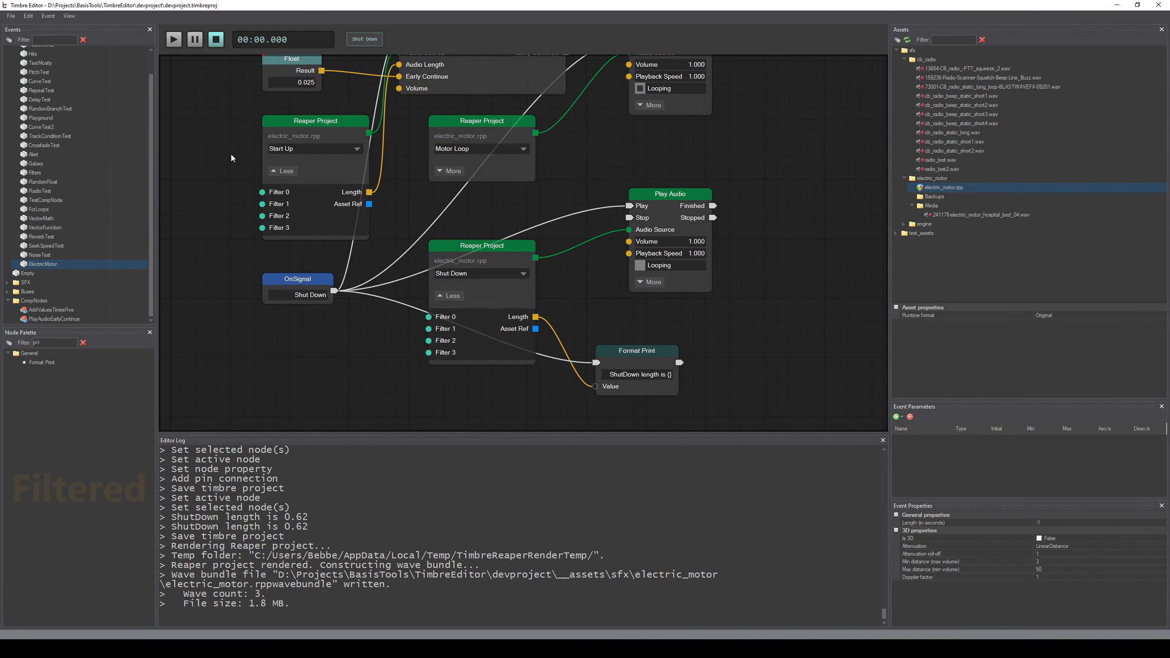
- Play the event three times, sending the Shut Down signal during each playback to check the re-rendered shutdown sound and its logged length
{"action": "left_click", "coordinate": [173, 45]}
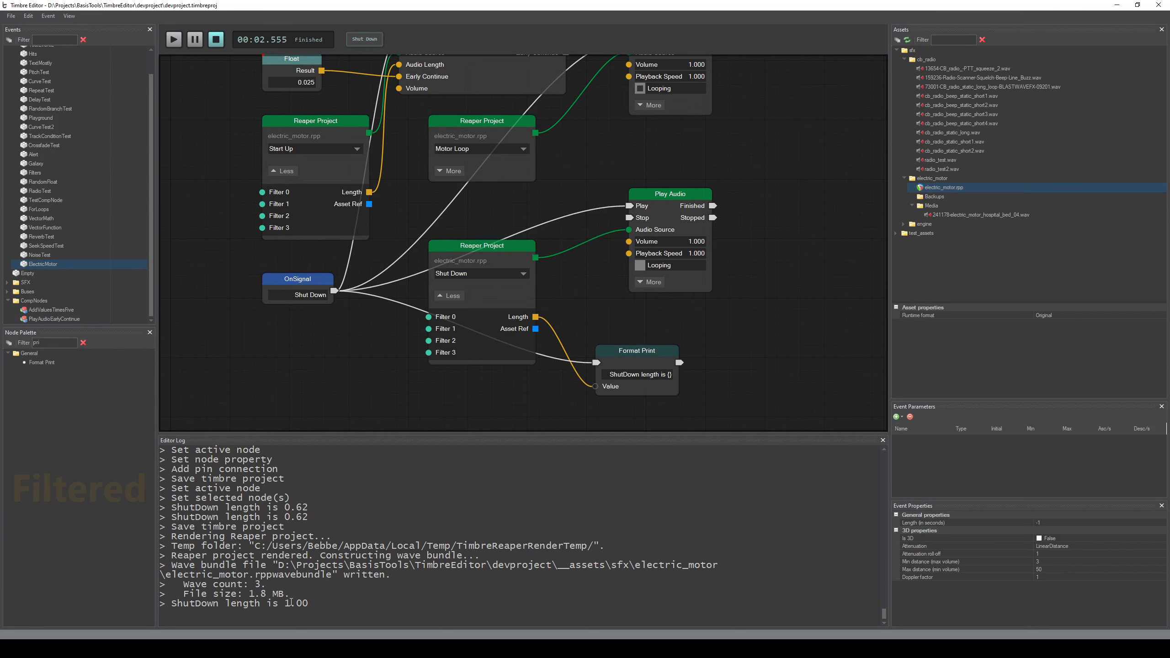
{"action": "left_click", "coordinate": [175, 41]}
{"action": "left_click", "coordinate": [366, 40]}
{"action": "left_click", "coordinate": [172, 41]}
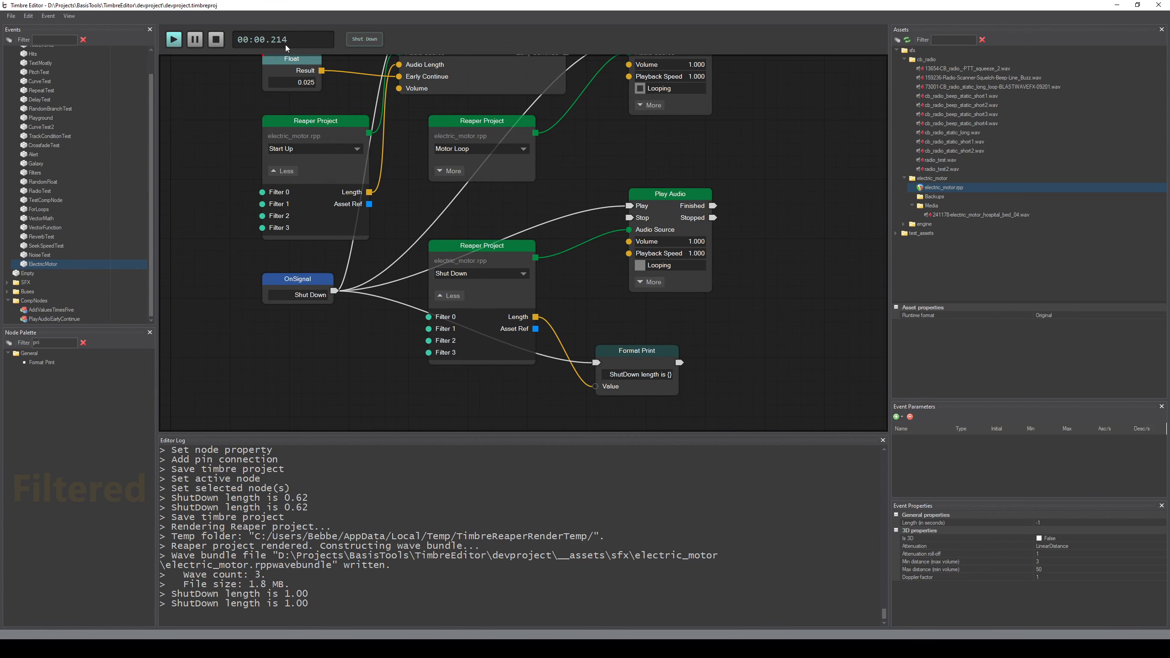
{"action": "left_click", "coordinate": [364, 39]}
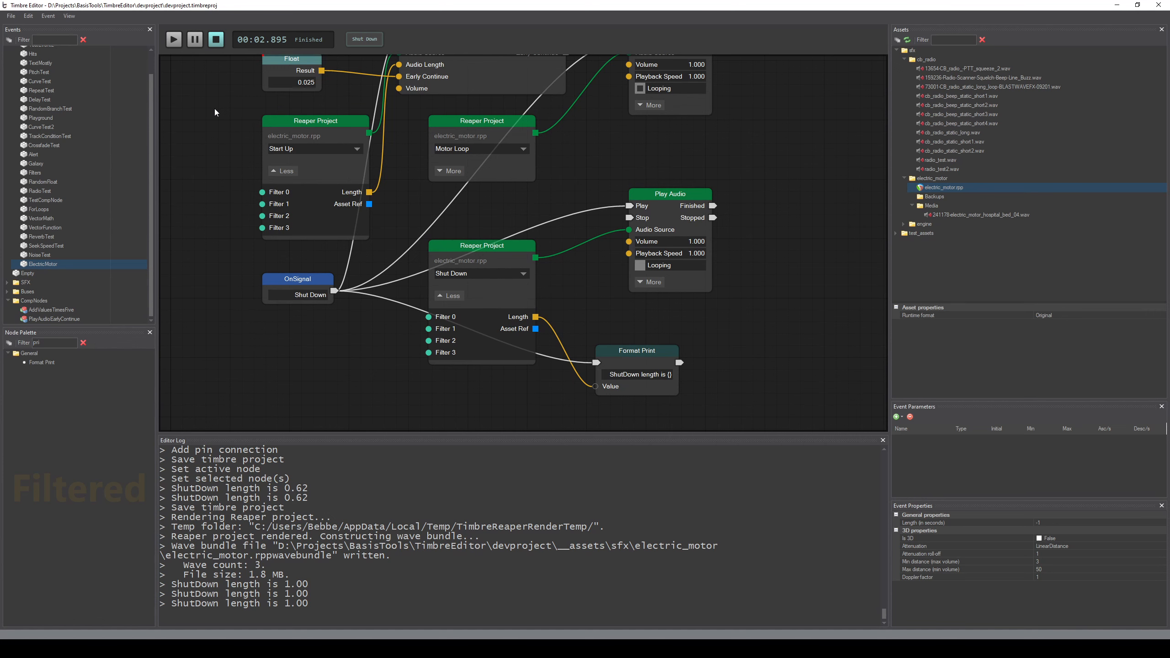
{"action": "scroll", "coordinate": [234, 288], "scroll_direction": "down", "scroll_amount": 1}
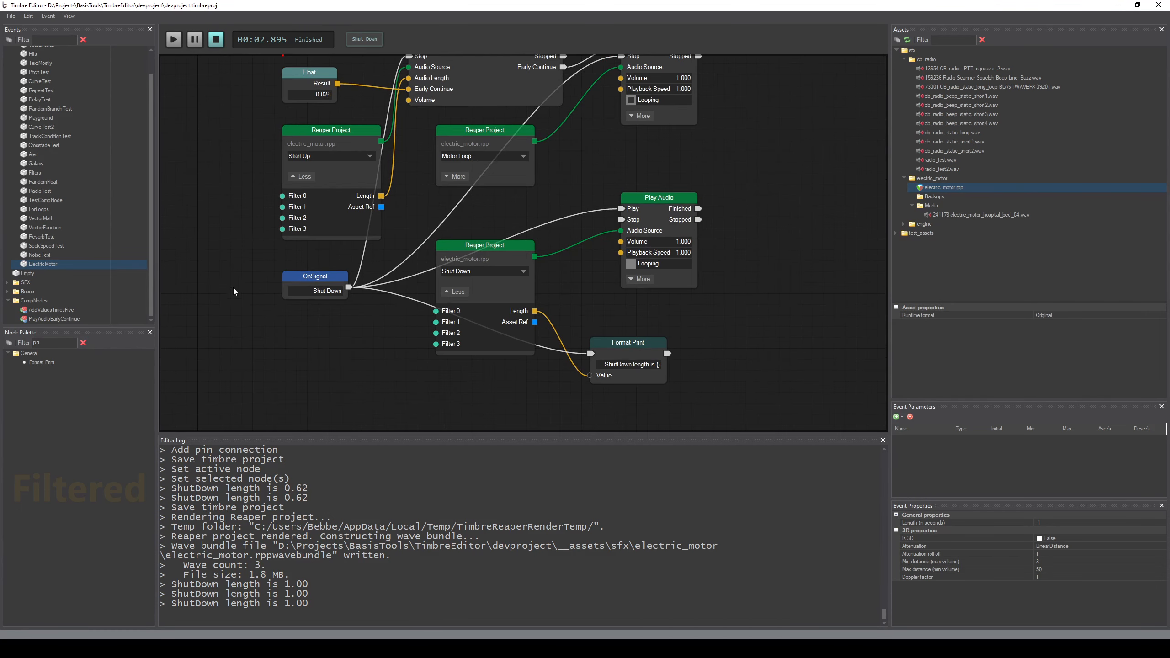
{"action": "left_click_drag", "start_coordinate": [720, 213], "coordinate": [755, 261]}
{"action": "scroll", "coordinate": [745, 238], "scroll_direction": "down", "scroll_amount": 1}
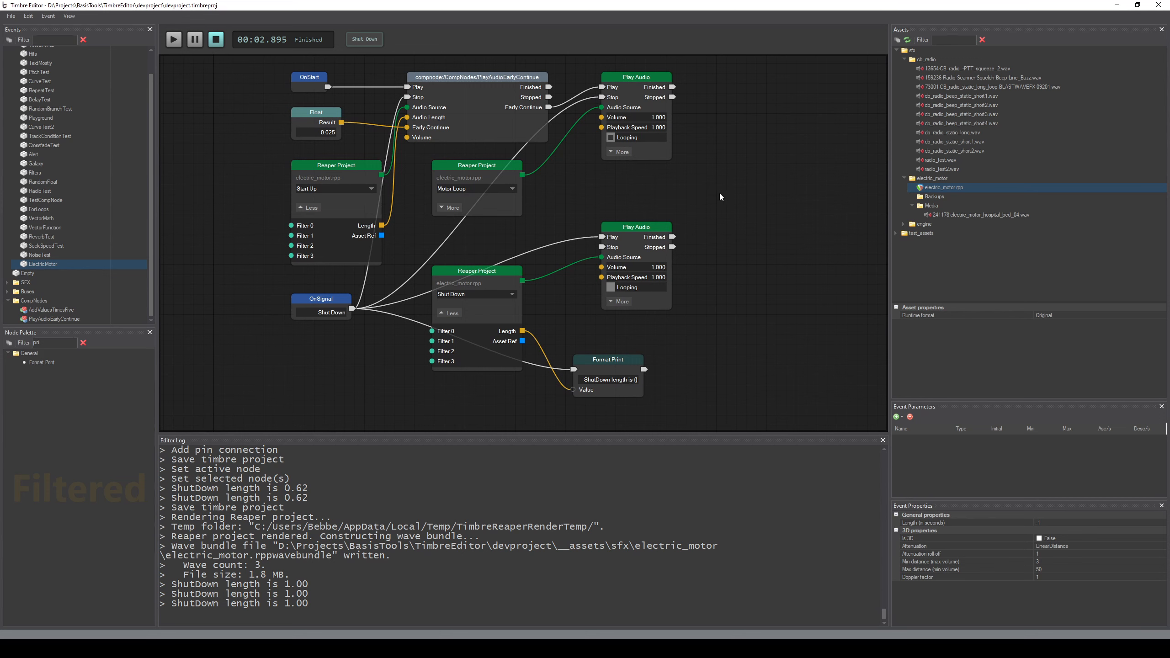
{"action": "right_click", "coordinate": [952, 188]}
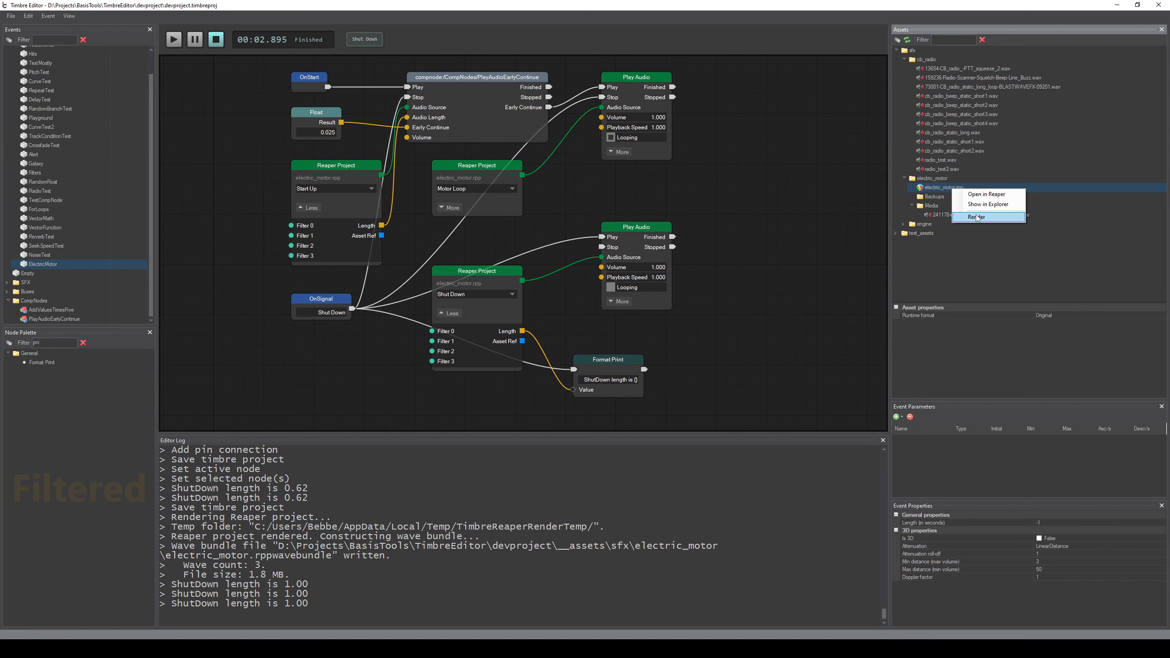
{"action": "left_click", "coordinate": [977, 218]}
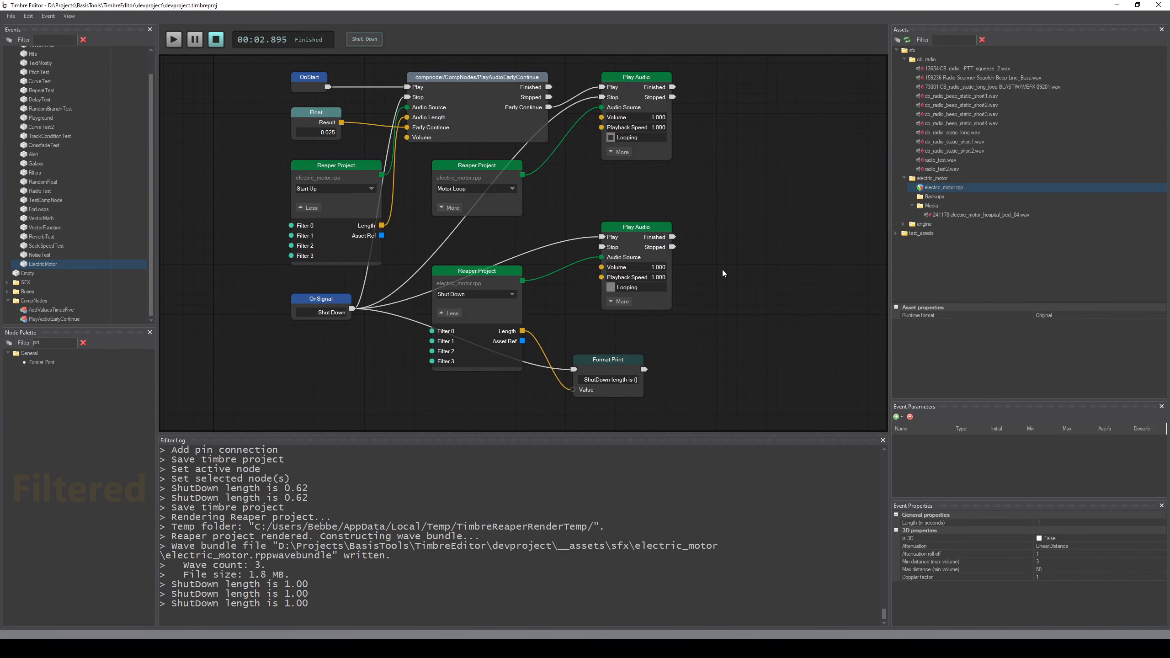
{"action": "left_click_drag", "start_coordinate": [763, 251], "coordinate": [773, 261]}
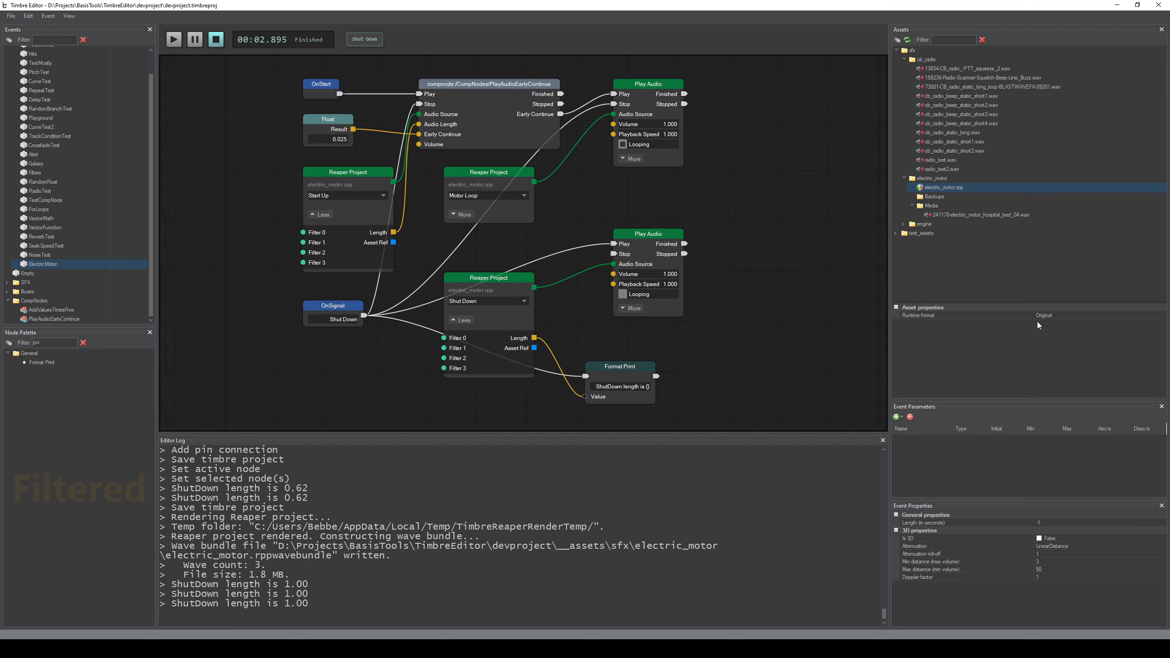
- Examine the available Runtime format options for the electric_motor.rpp asset without changing the setting
{"action": "left_click", "coordinate": [998, 316]}
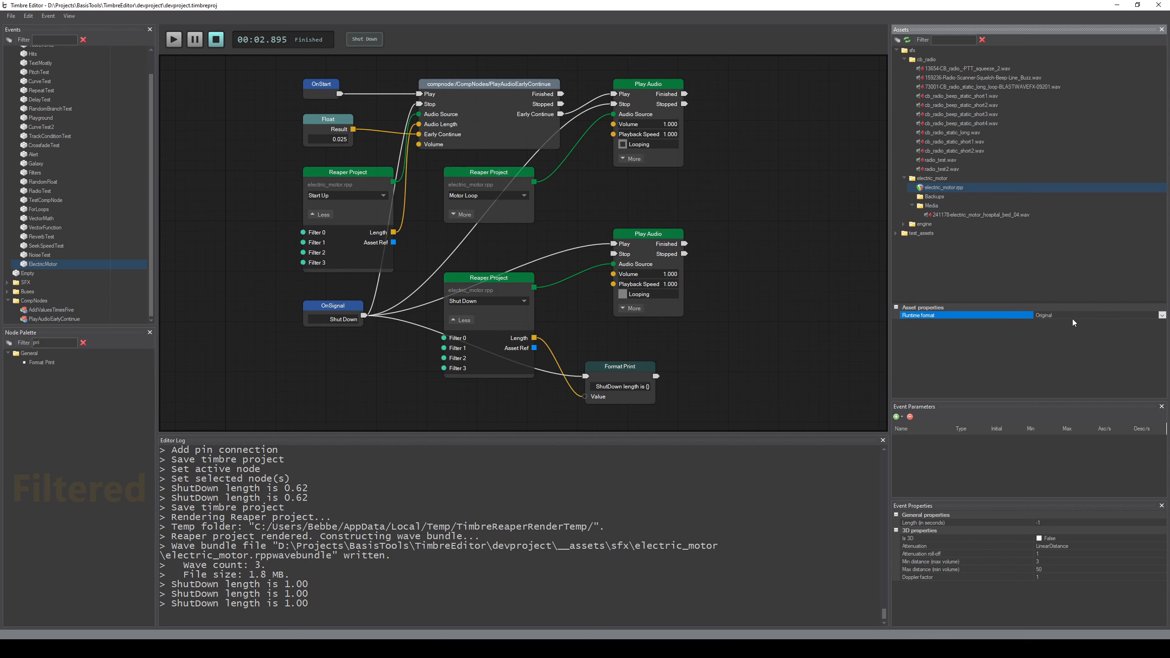
{"action": "left_click", "coordinate": [1161, 316]}
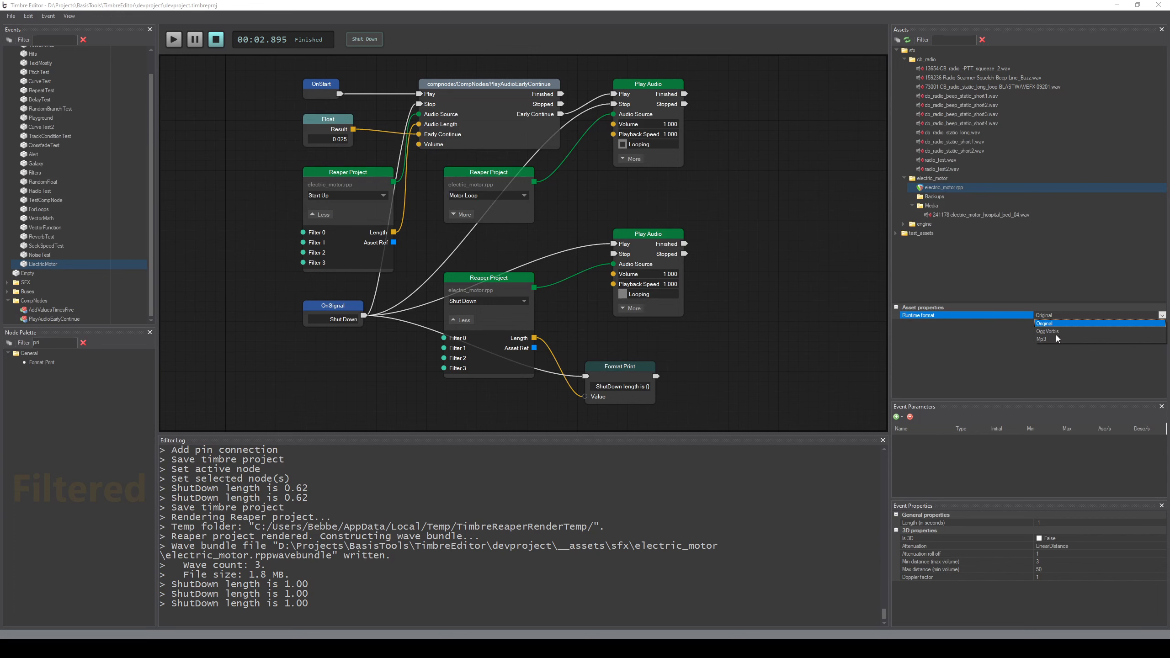
{"action": "left_click", "coordinate": [776, 315]}
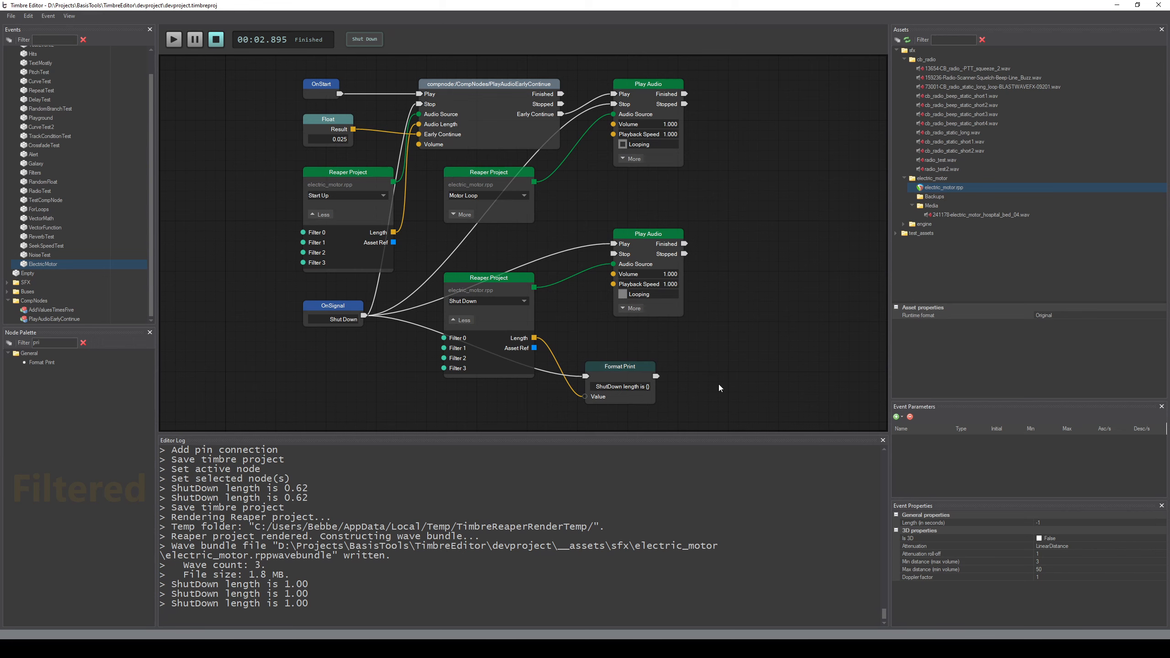
- Switch to REAPER to review the Start Up, Motor Loop and Shut Down regions, and return to Timbre Editor
{"action": "left_click", "coordinate": [337, 650]}
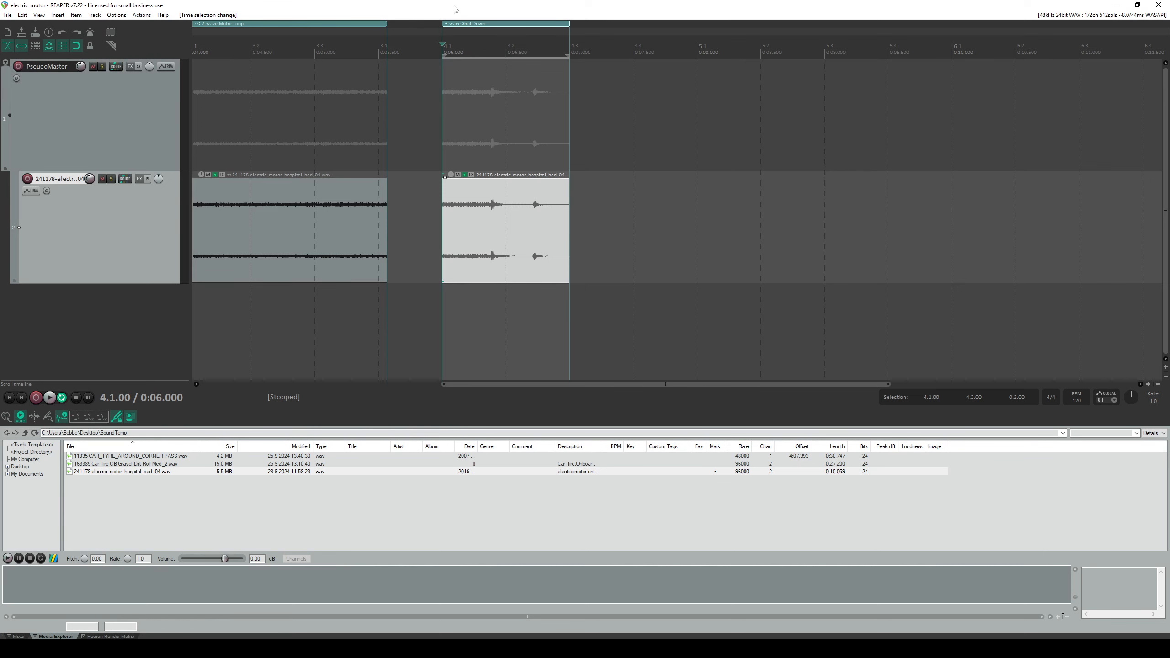
{"action": "scroll", "coordinate": [350, 230], "scroll_direction": "down", "scroll_amount": 3}
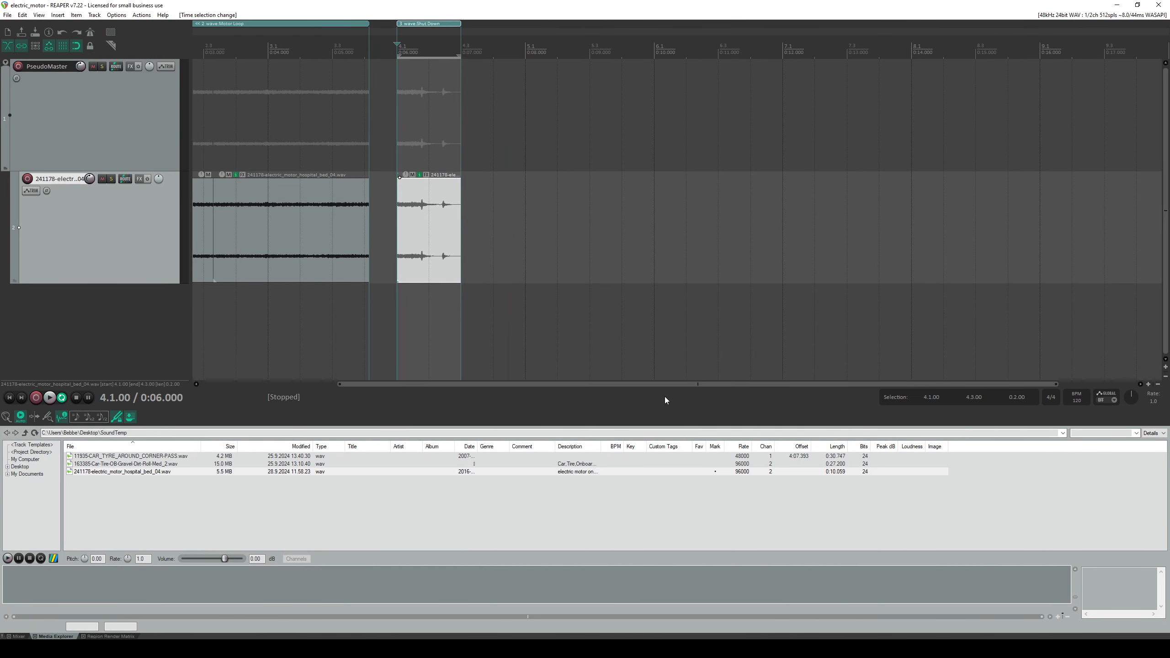
{"action": "left_click_drag", "start_coordinate": [646, 385], "coordinate": [360, 270]}
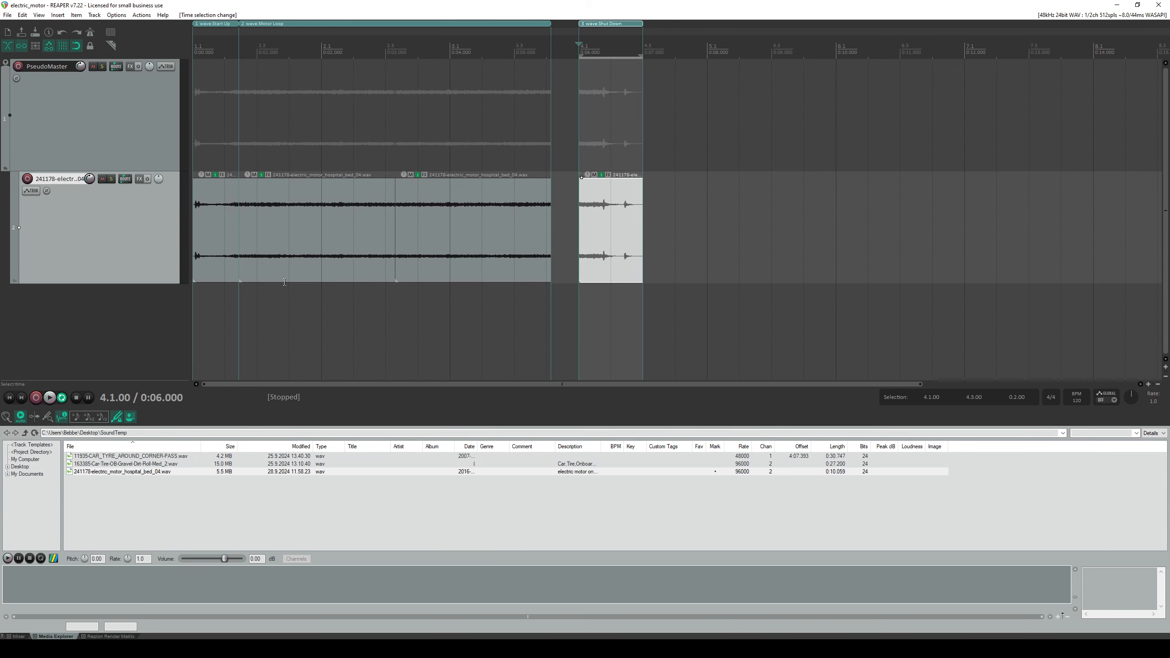
{"action": "left_click", "coordinate": [1117, 5]}
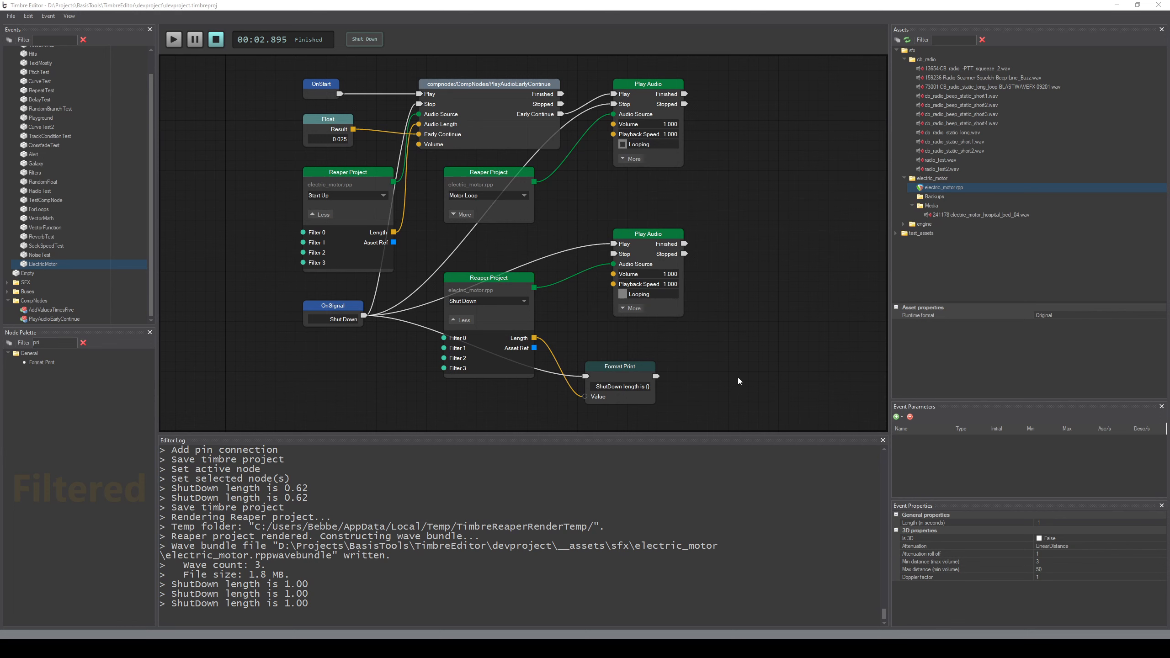
- Enlarge the node graph area by shrinking the editor log, and fit the whole event graph in it
{"action": "left_click_drag", "start_coordinate": [715, 432], "coordinate": [732, 496]}
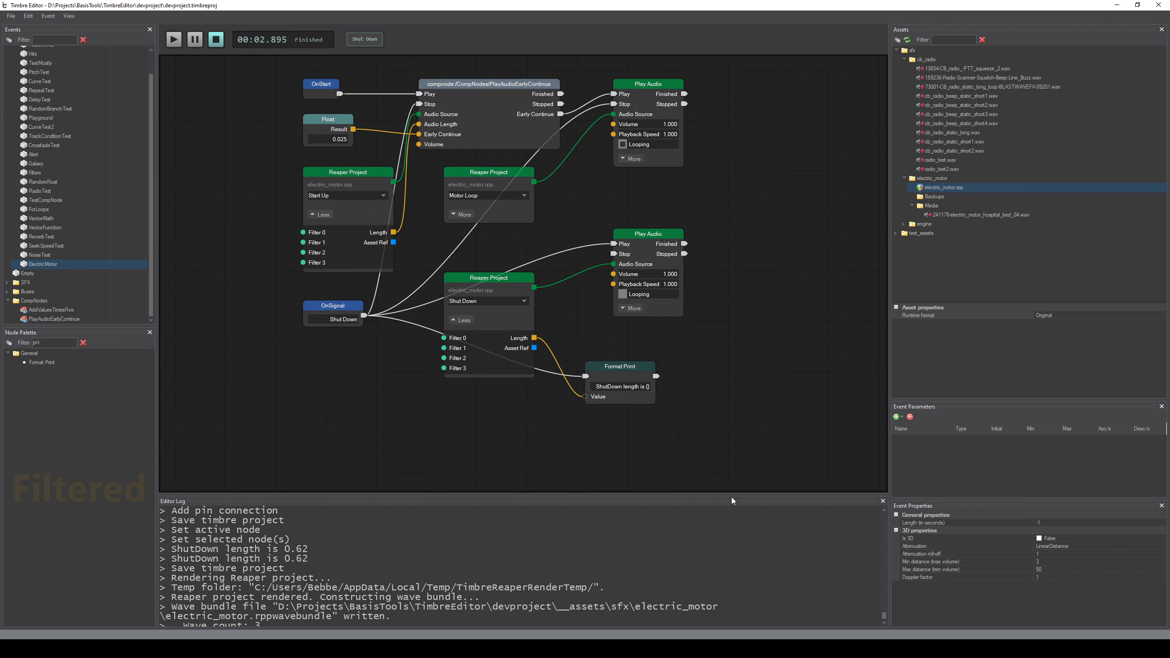
{"action": "mouse_move", "coordinate": [795, 269]}
{"action": "left_mouse_down"}
{"action": "mouse_move", "coordinate": [798, 317]}
{"action": "mouse_move", "coordinate": [805, 290]}
{"action": "left_mouse_up"}
{"action": "scroll", "coordinate": [799, 310], "scroll_direction": "up", "scroll_amount": 1}
{"action": "scroll", "coordinate": [799, 301], "scroll_direction": "up", "scroll_amount": 1}
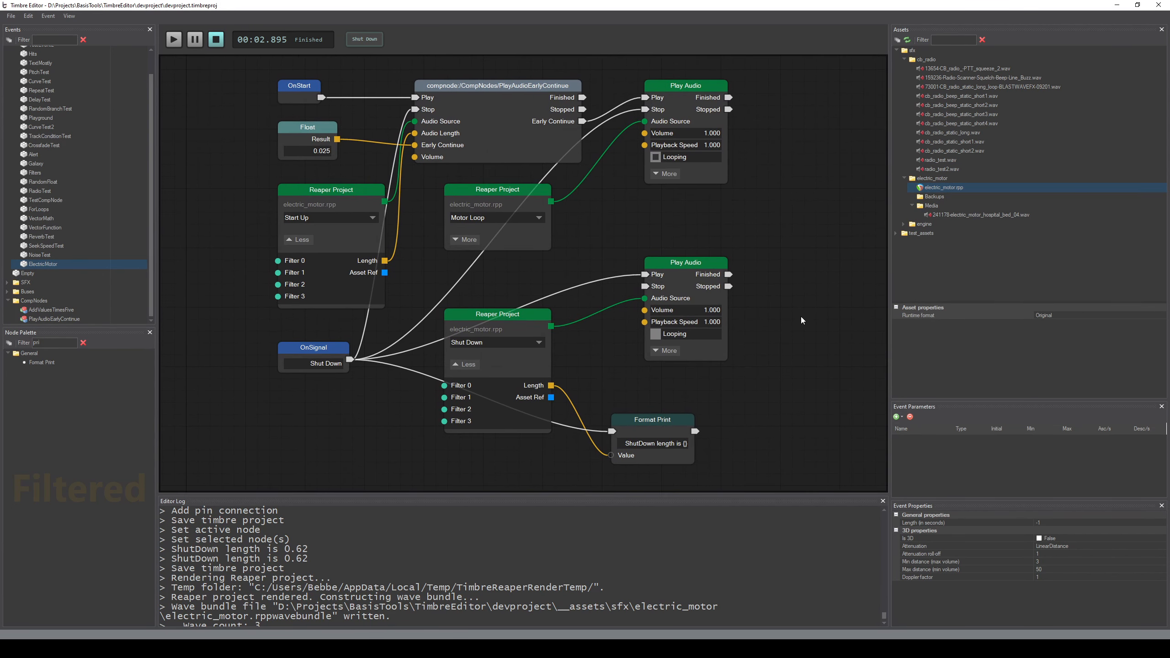